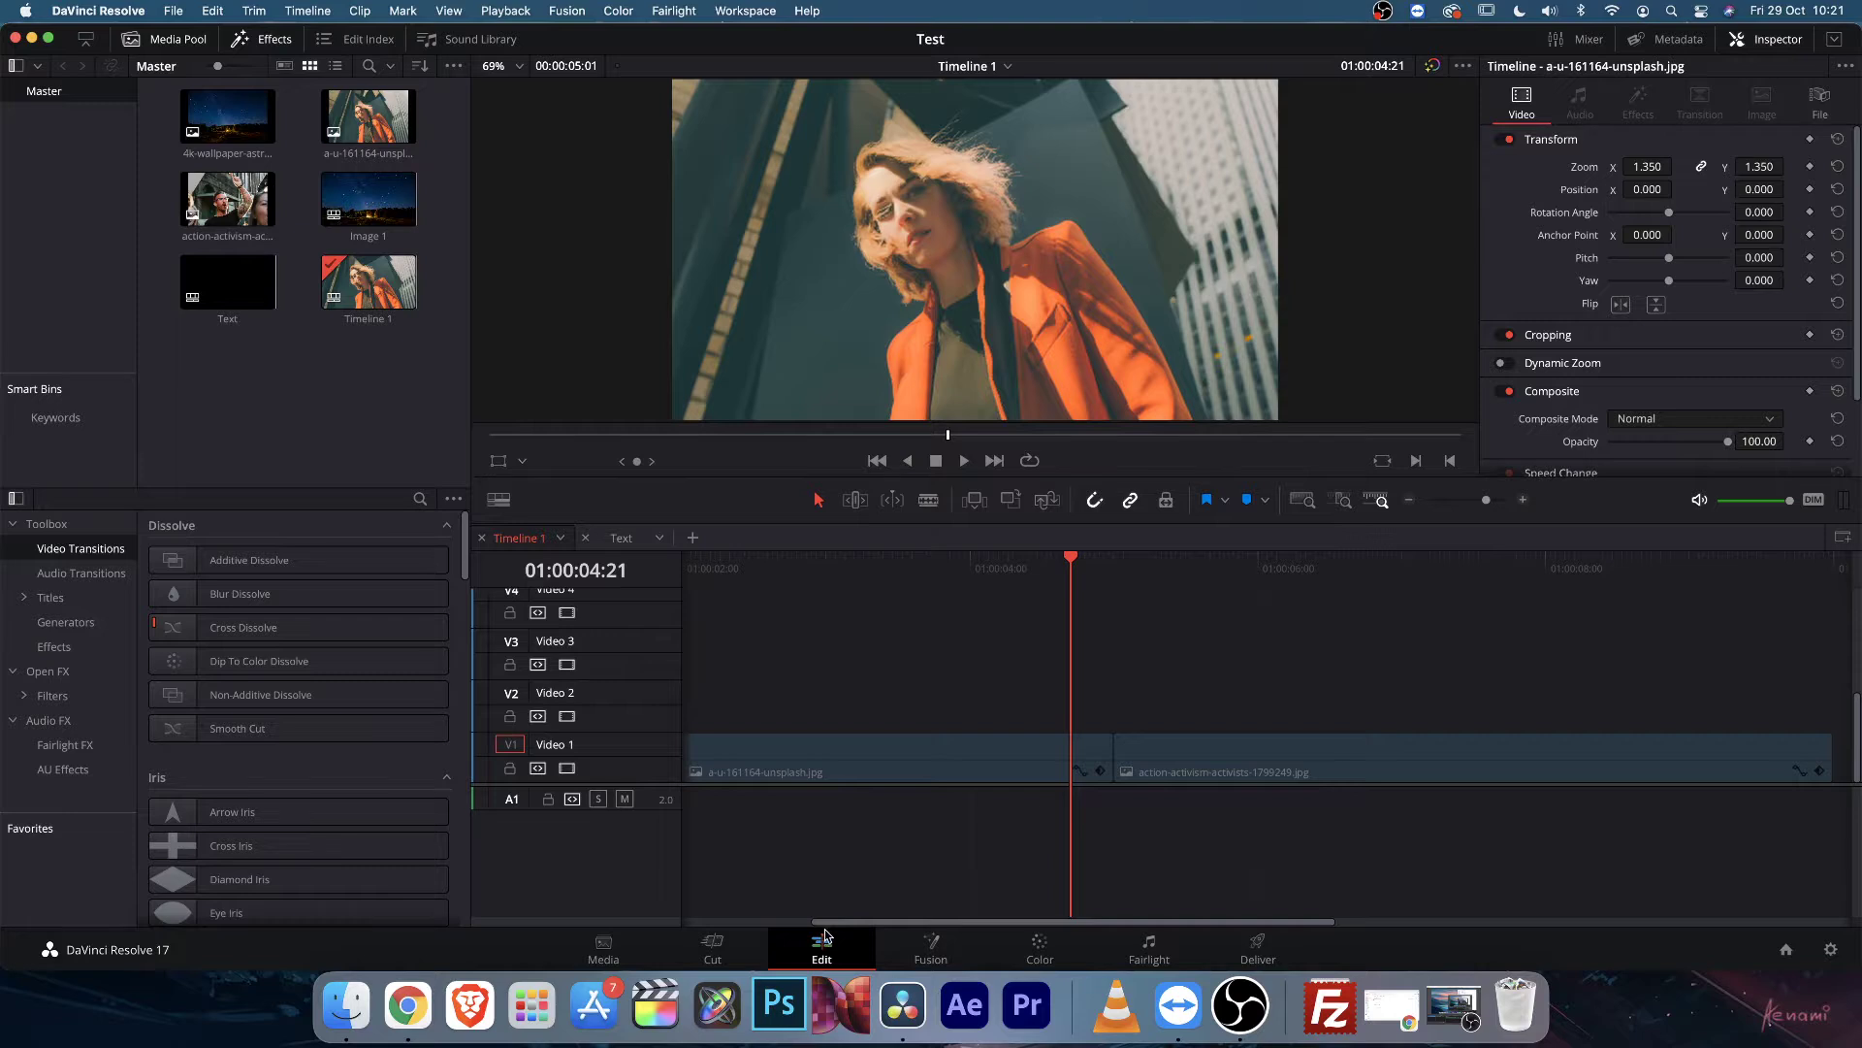
Install the Transition Zone.drfx pack from the Install Pack folder into Resolve's Effects Library.
{"action": "left_click", "coordinate": [269, 40]}
{"action": "left_click", "coordinate": [269, 41]}
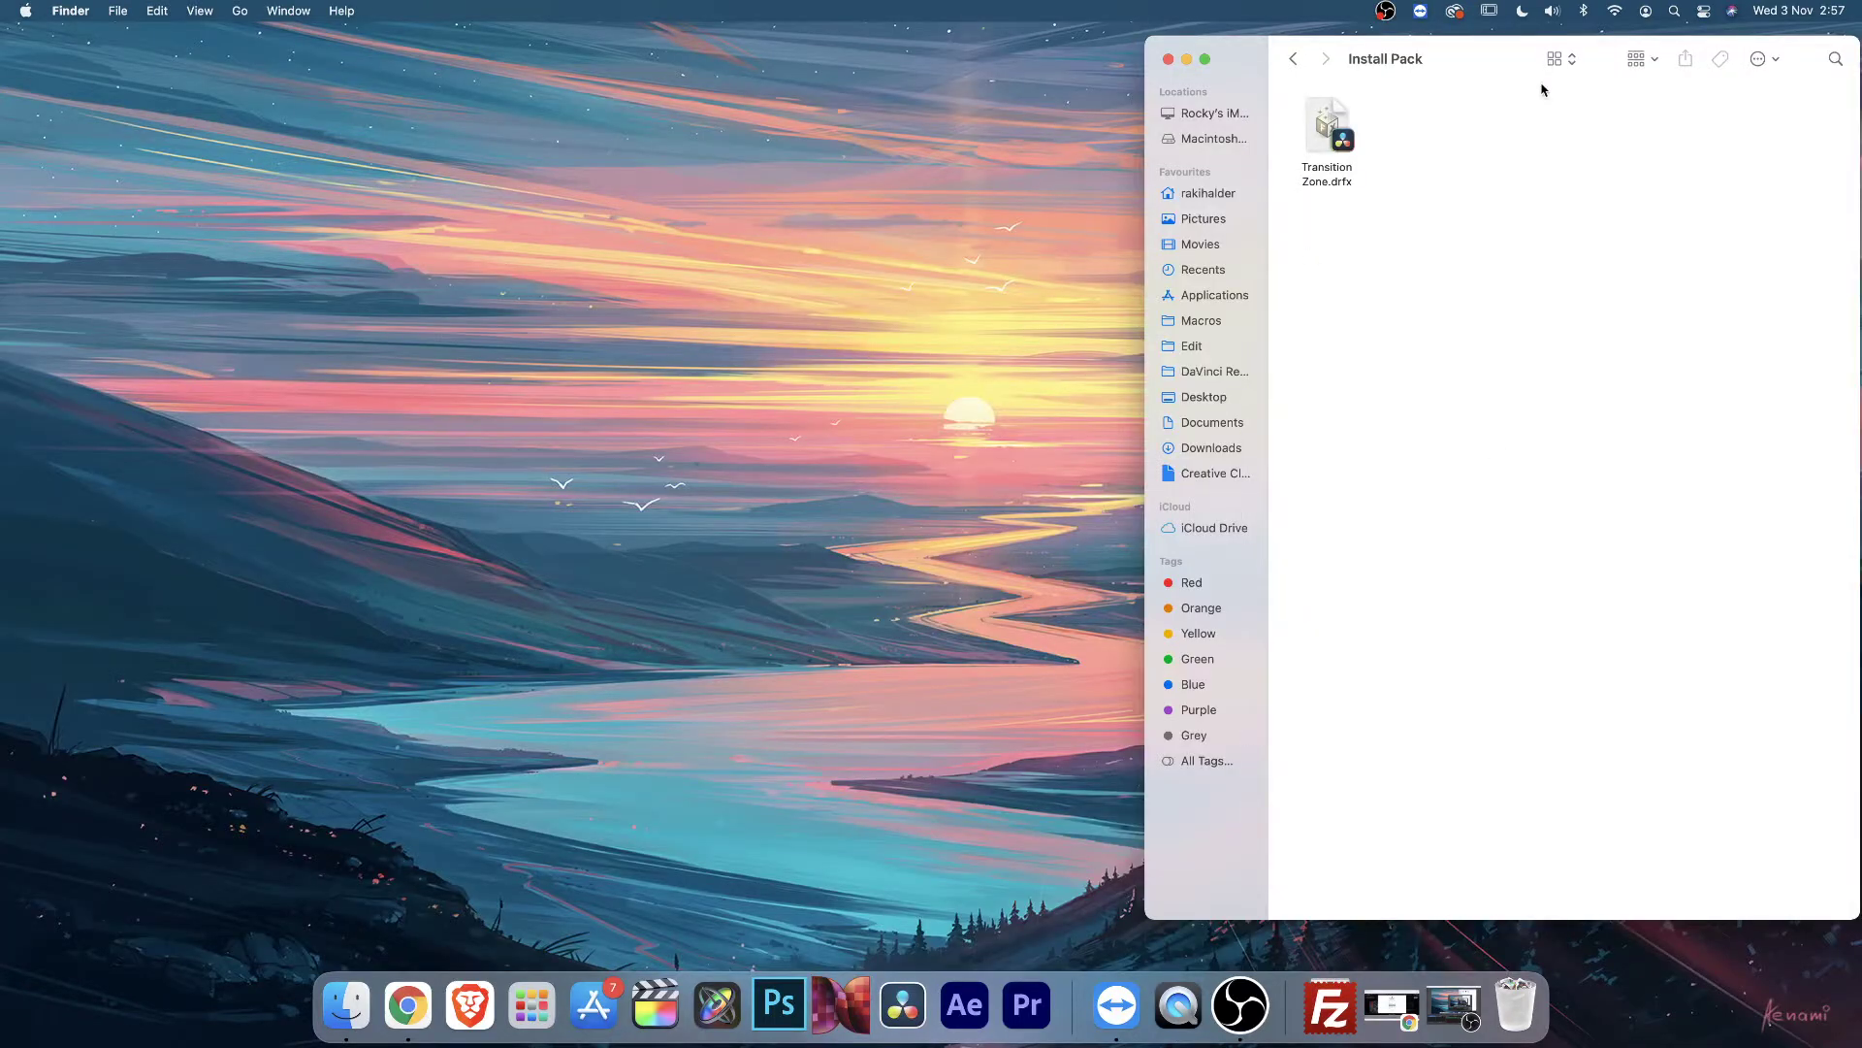
{"action": "double_click", "coordinate": [1351, 135]}
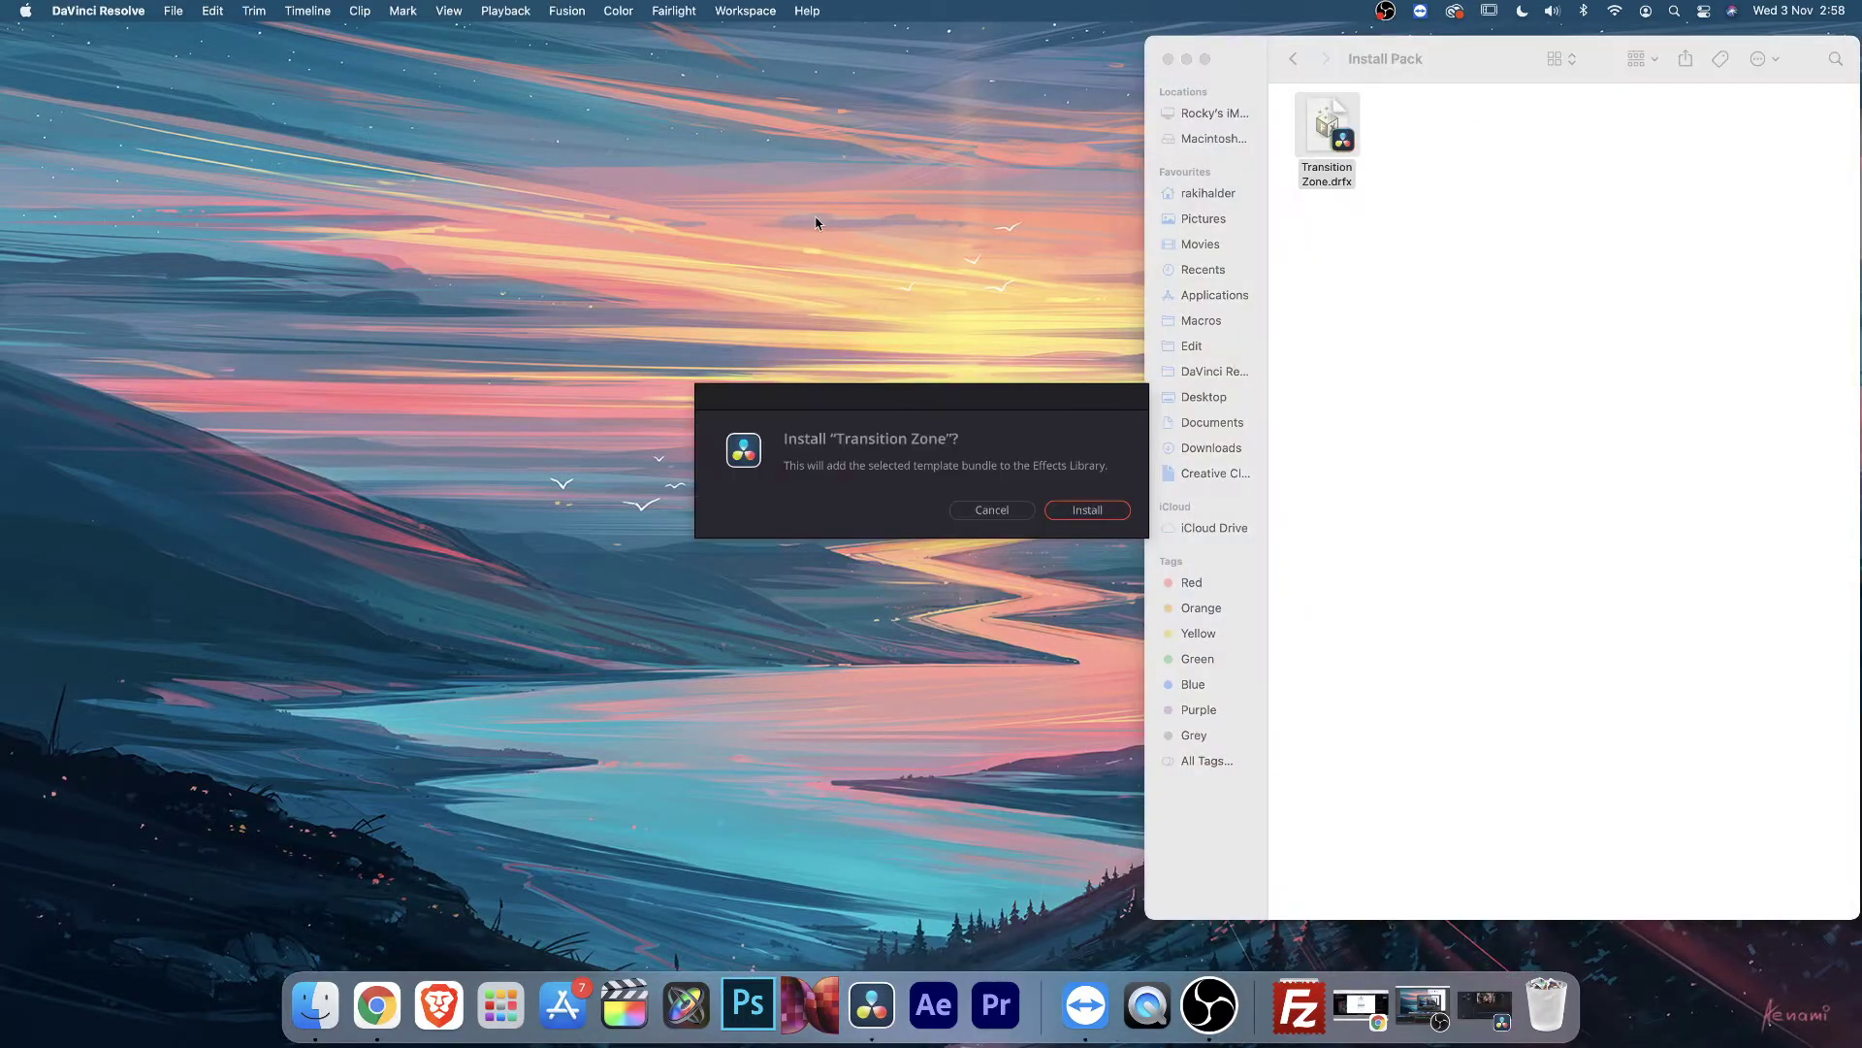
{"action": "mouse_move", "coordinate": [869, 412]}
{"action": "left_mouse_down"}
{"action": "mouse_move", "coordinate": [937, 380]}
{"action": "mouse_move", "coordinate": [889, 405]}
{"action": "left_mouse_up"}
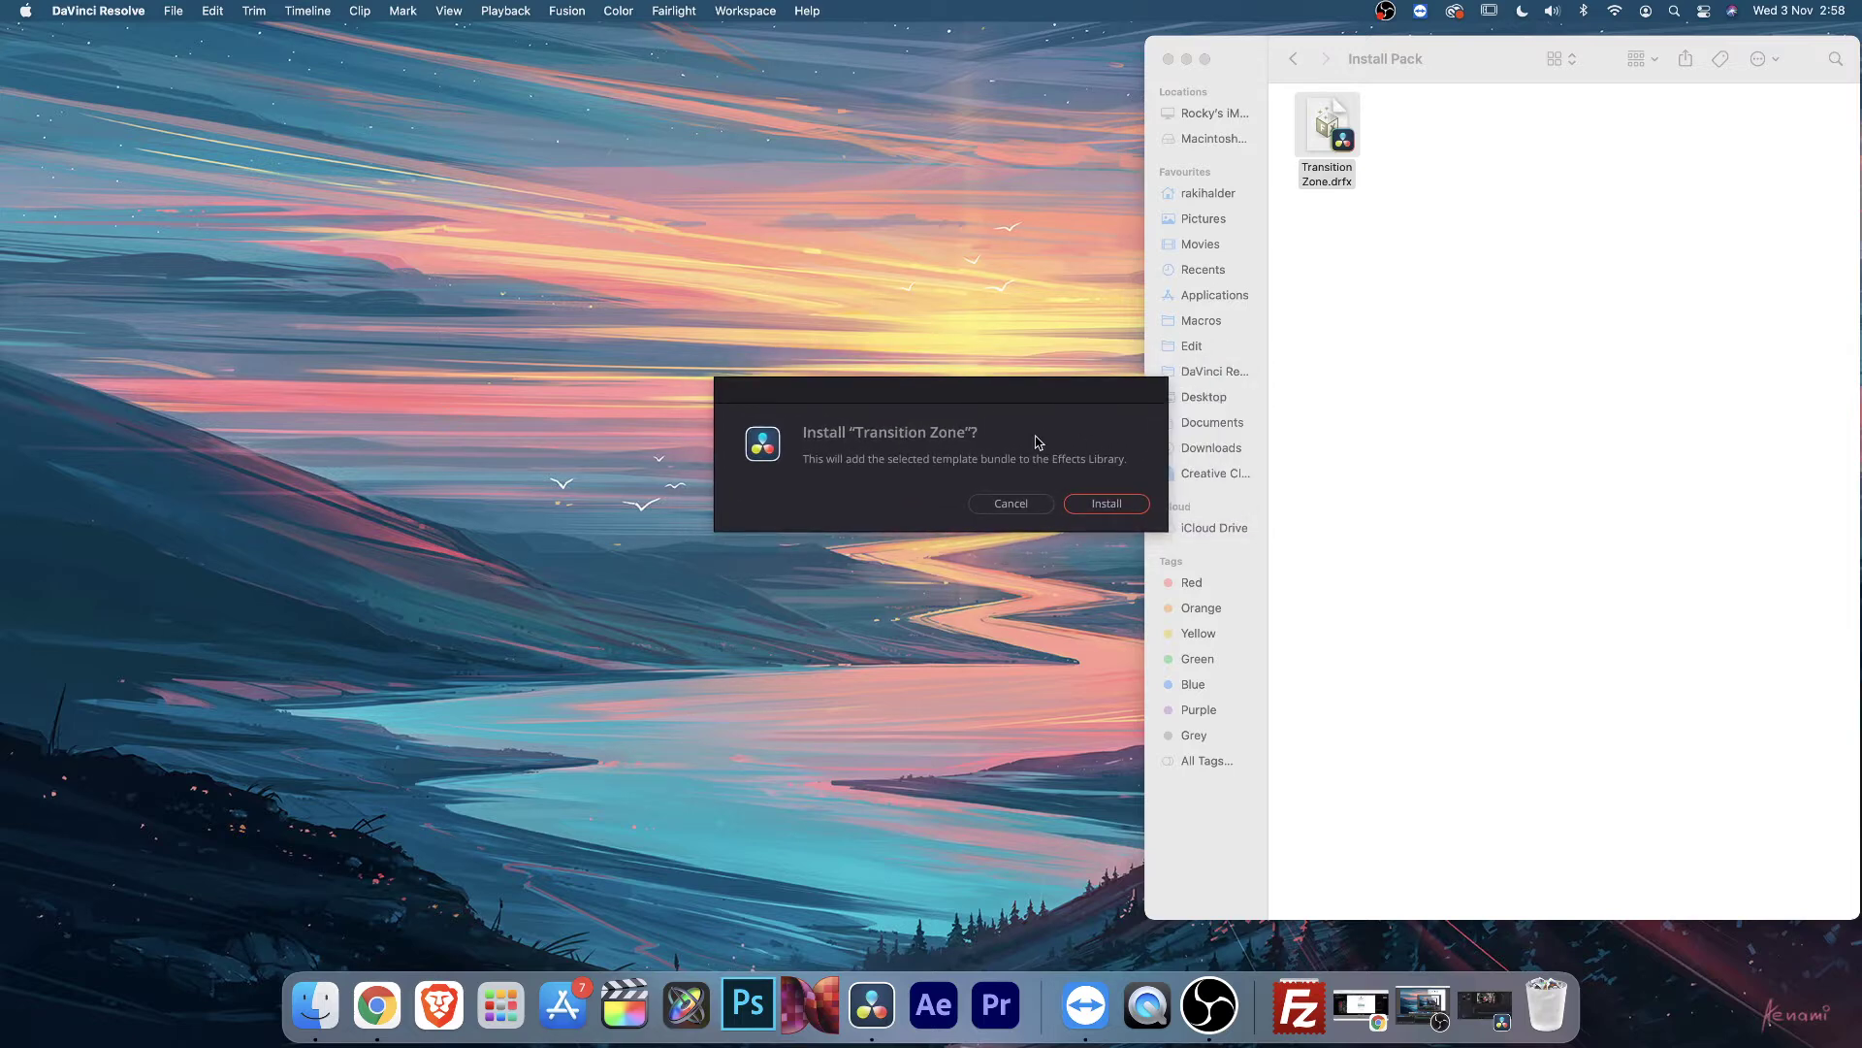
{"action": "left_click", "coordinate": [1107, 505]}
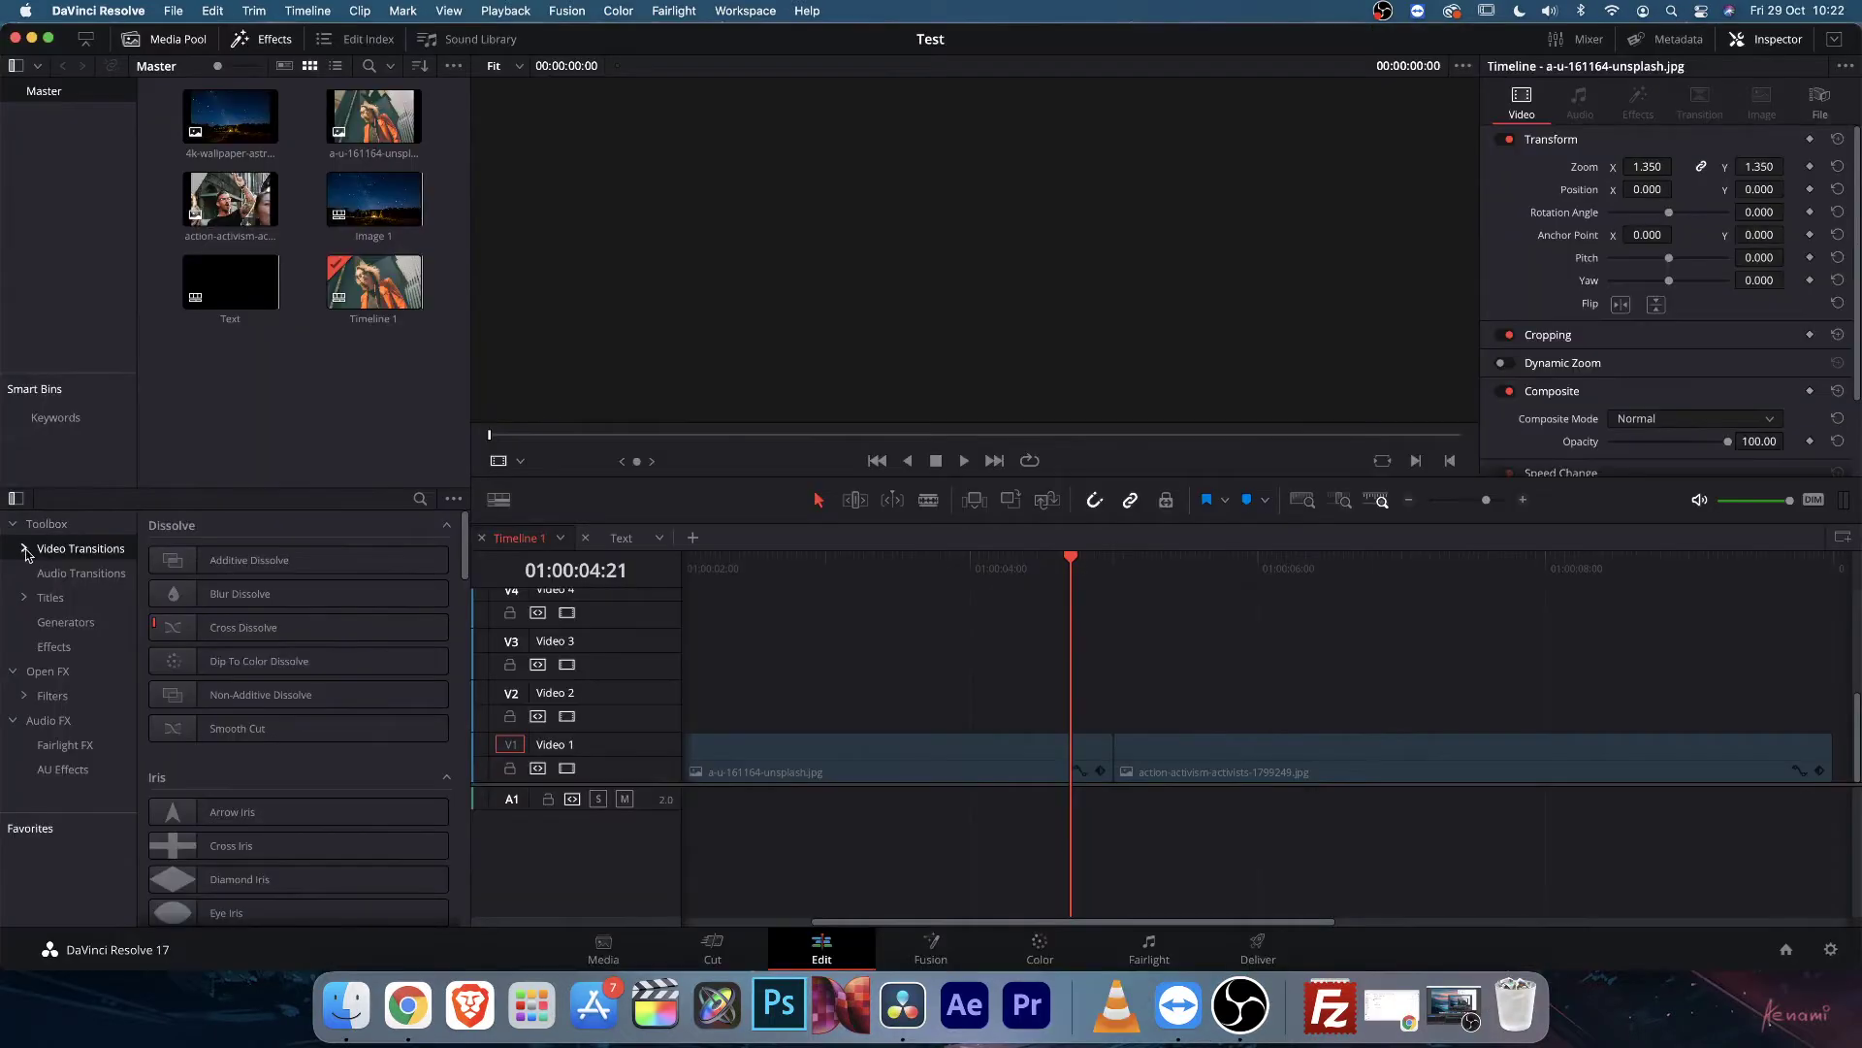
Expand Video Transitions > Transitions Zone in a widened sidebar and show the Card Flip transitions.
{"action": "left_click", "coordinate": [25, 550]}
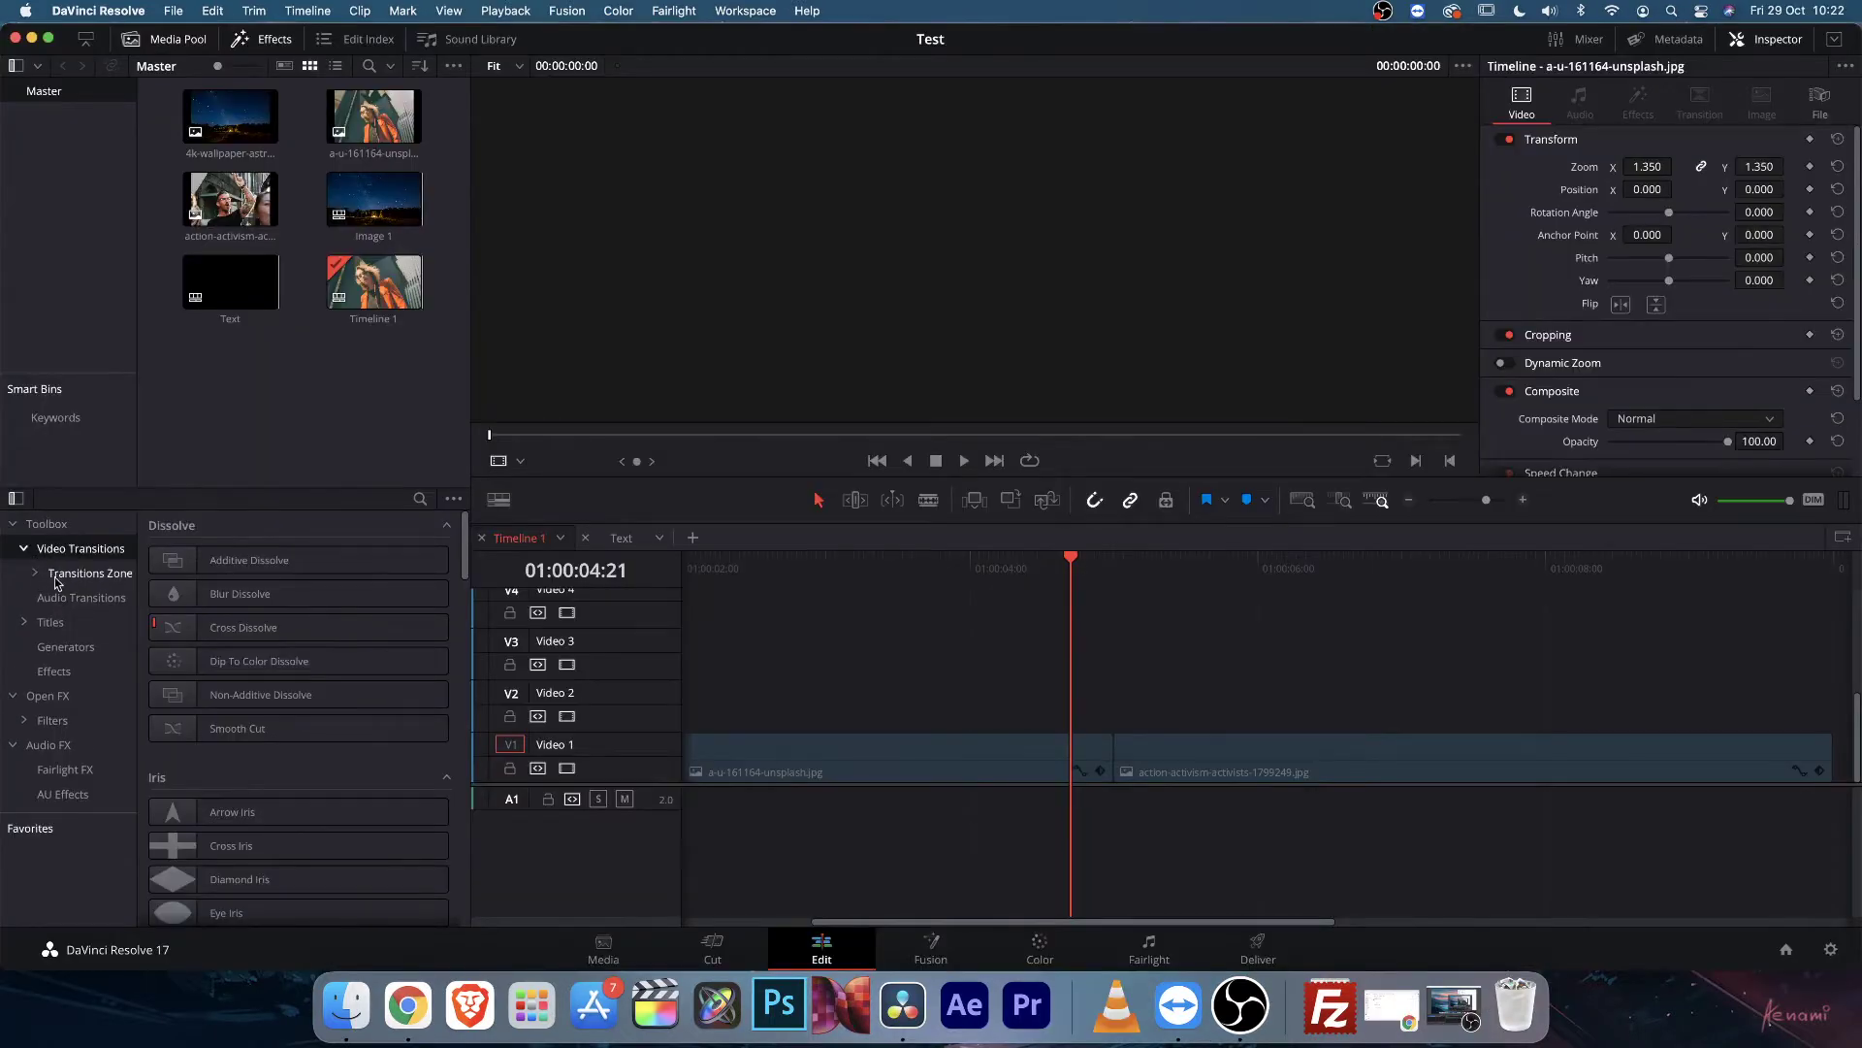
{"action": "left_click_drag", "start_coordinate": [139, 579], "coordinate": [165, 578]}
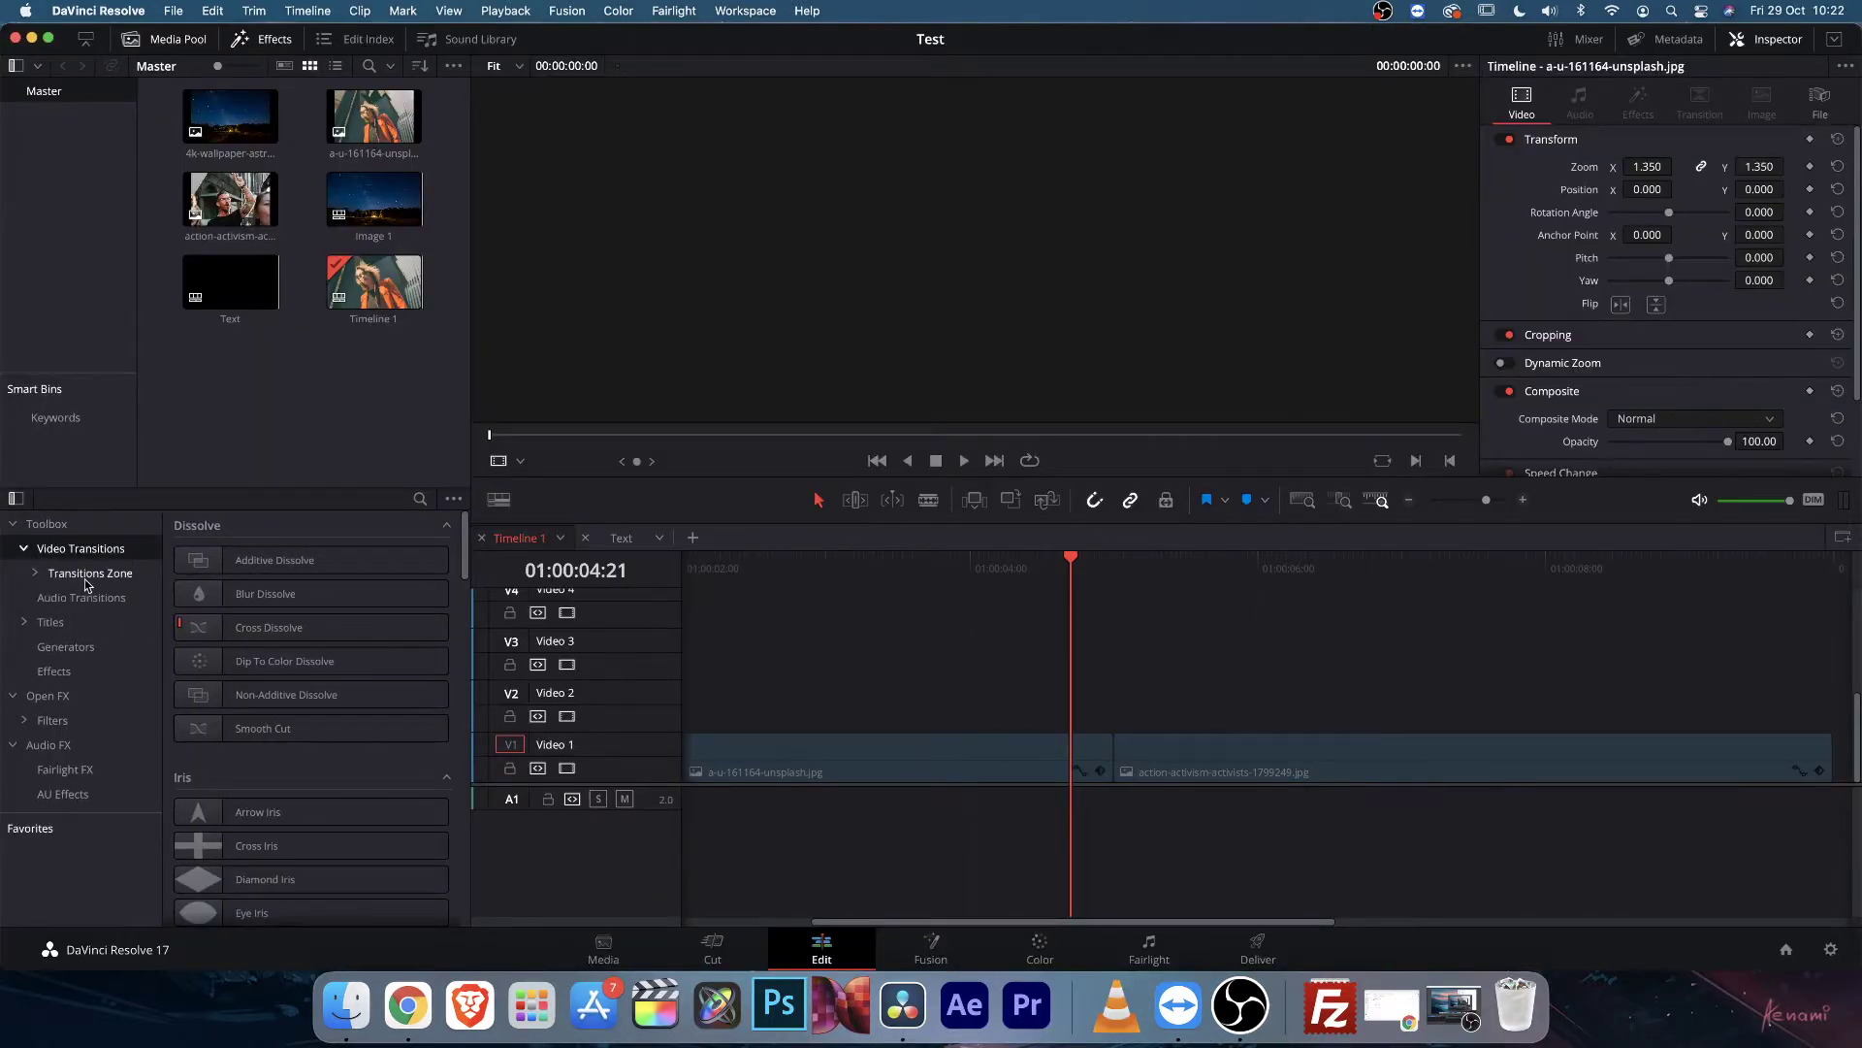
{"action": "left_click", "coordinate": [38, 578]}
{"action": "scroll", "coordinate": [86, 616], "scroll_direction": "down", "scroll_amount": 5}
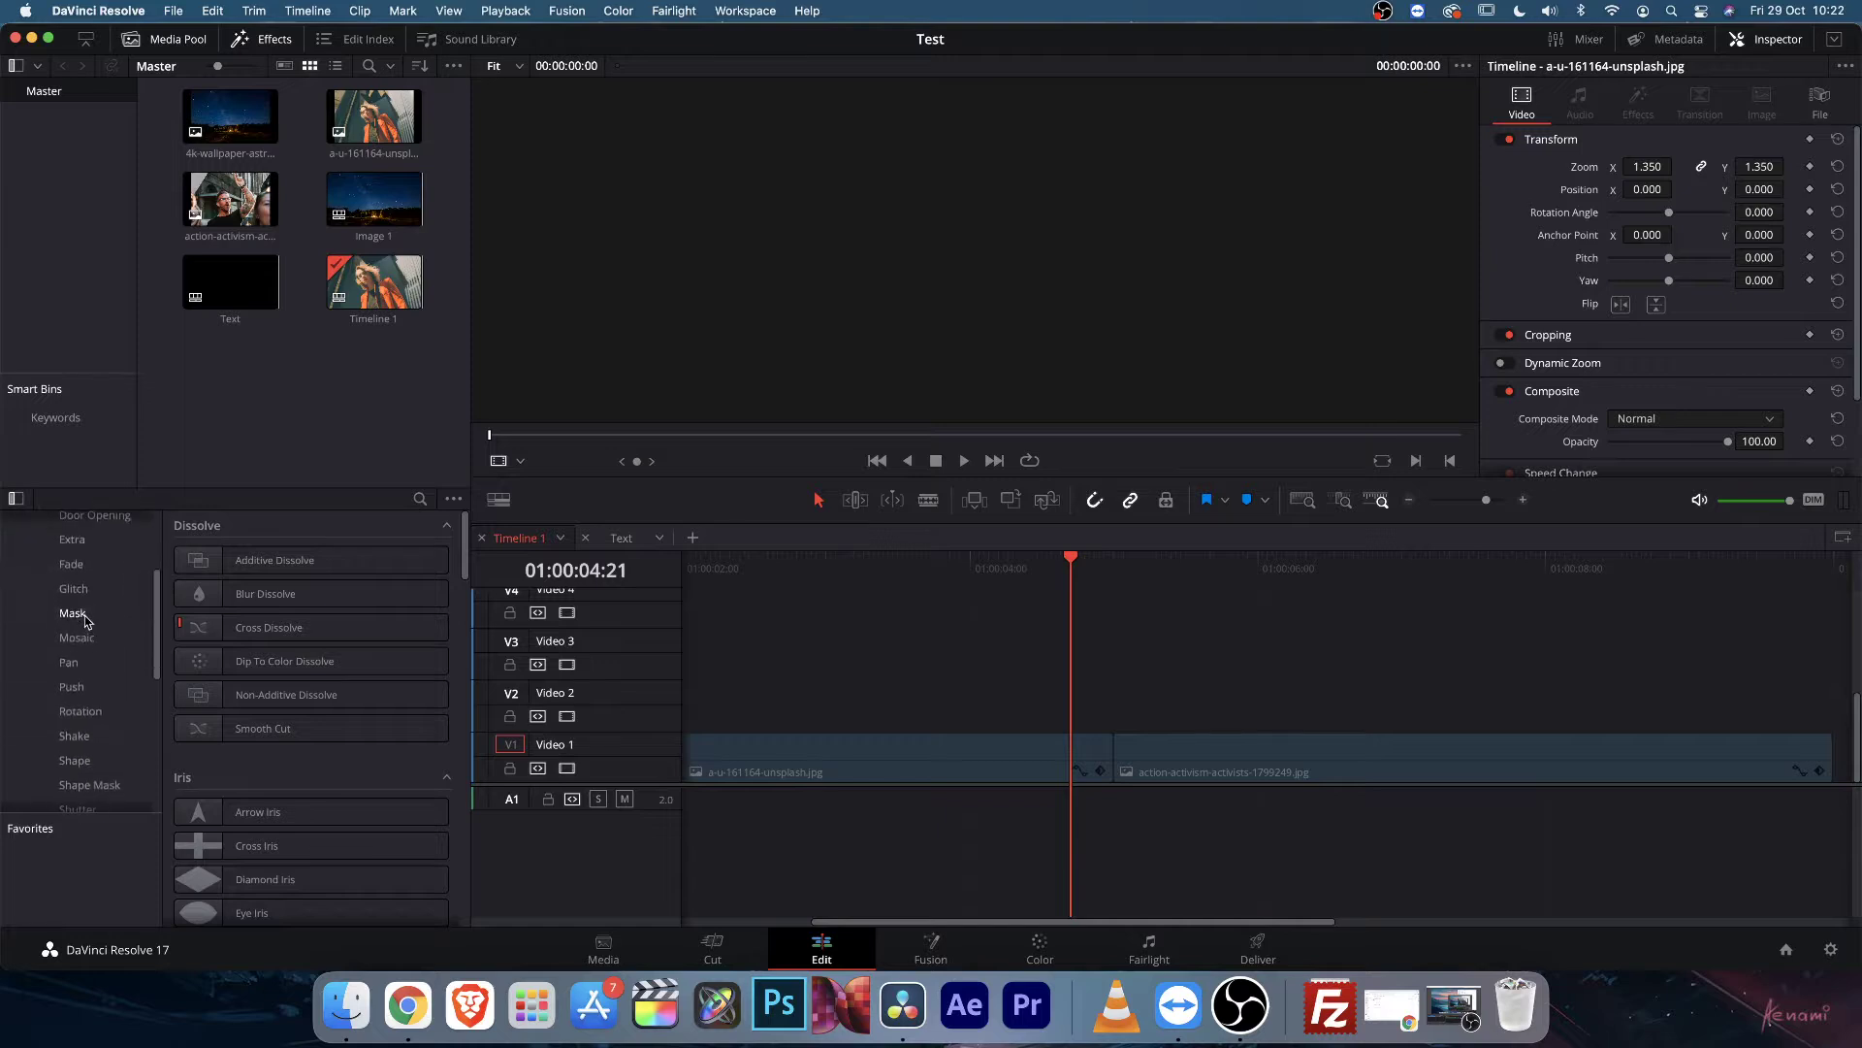
{"action": "scroll", "coordinate": [85, 621], "scroll_direction": "up", "scroll_amount": 5}
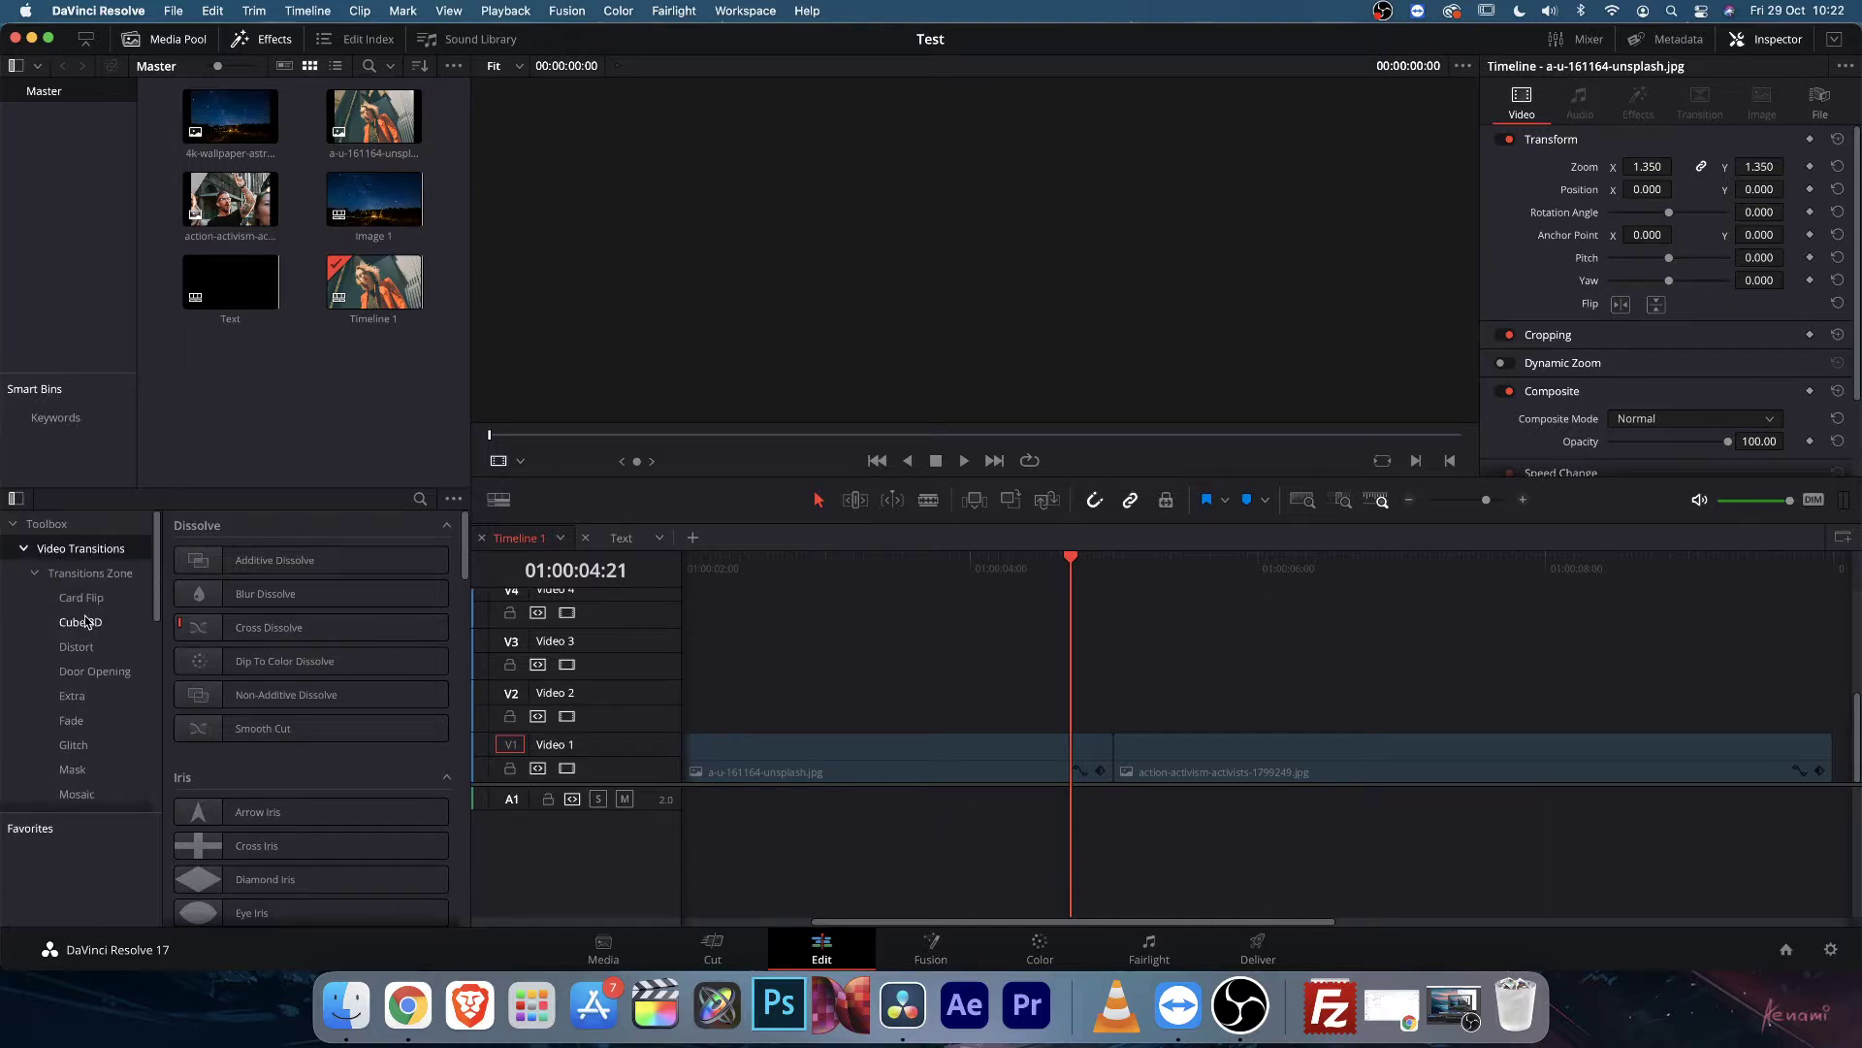
{"action": "left_click", "coordinate": [85, 599]}
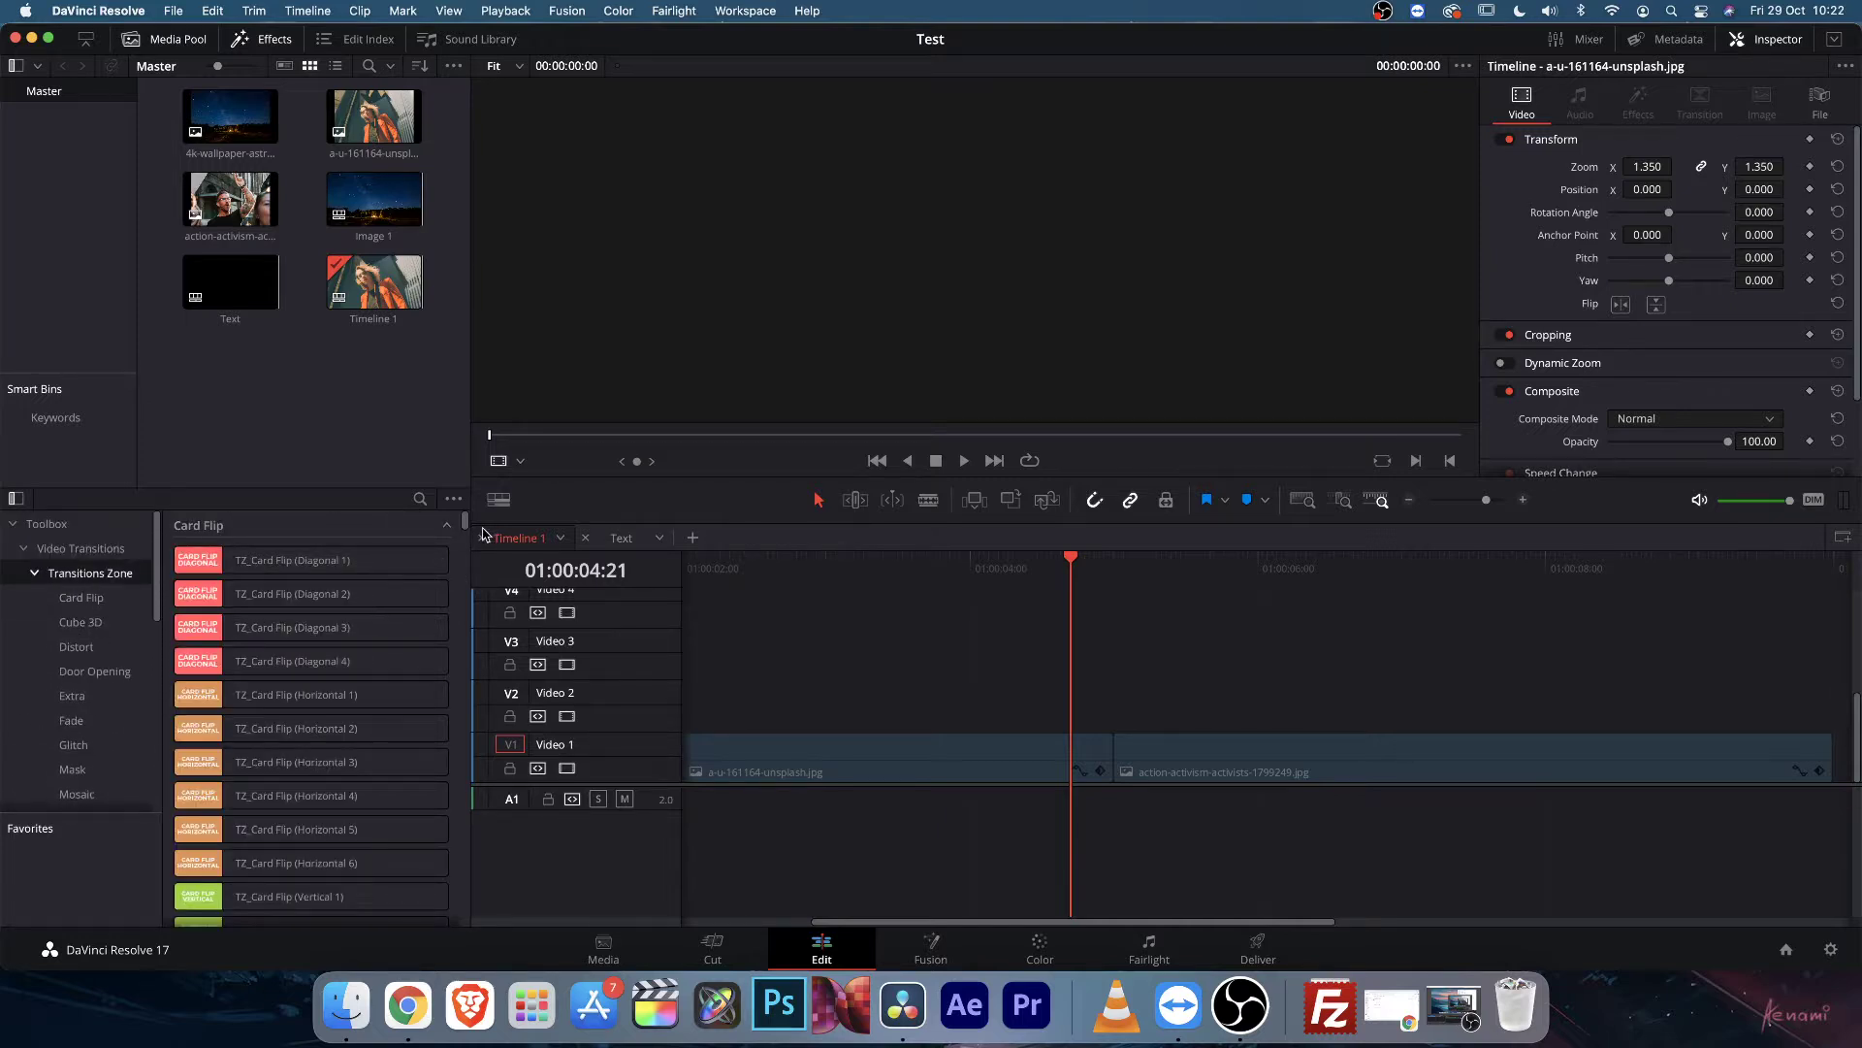
Collapse the Card Flip, Cube 3D, Distort, Door Opening, Extra and Fade sections.
{"action": "left_click", "coordinate": [449, 529]}
{"action": "left_click", "coordinate": [447, 559]}
{"action": "left_click", "coordinate": [448, 594]}
{"action": "left_click", "coordinate": [446, 627]}
{"action": "left_click", "coordinate": [450, 691]}
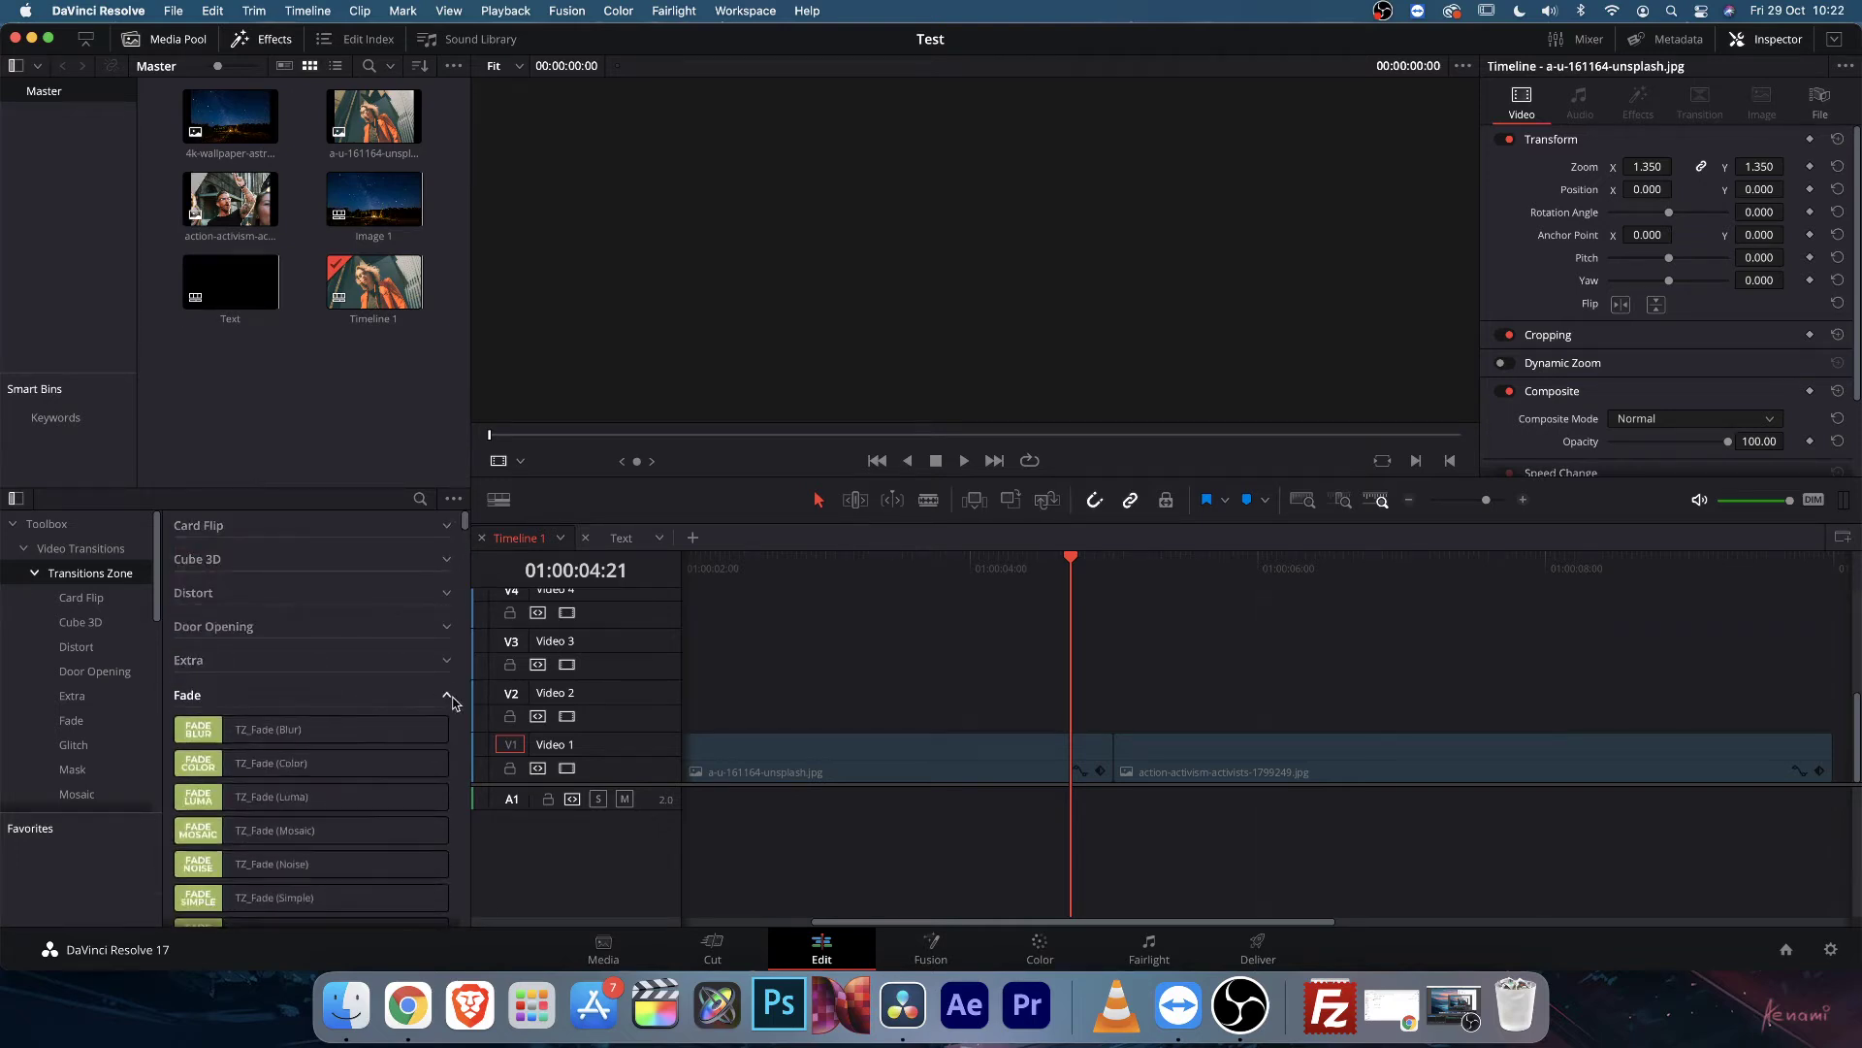
{"action": "left_click", "coordinate": [446, 693]}
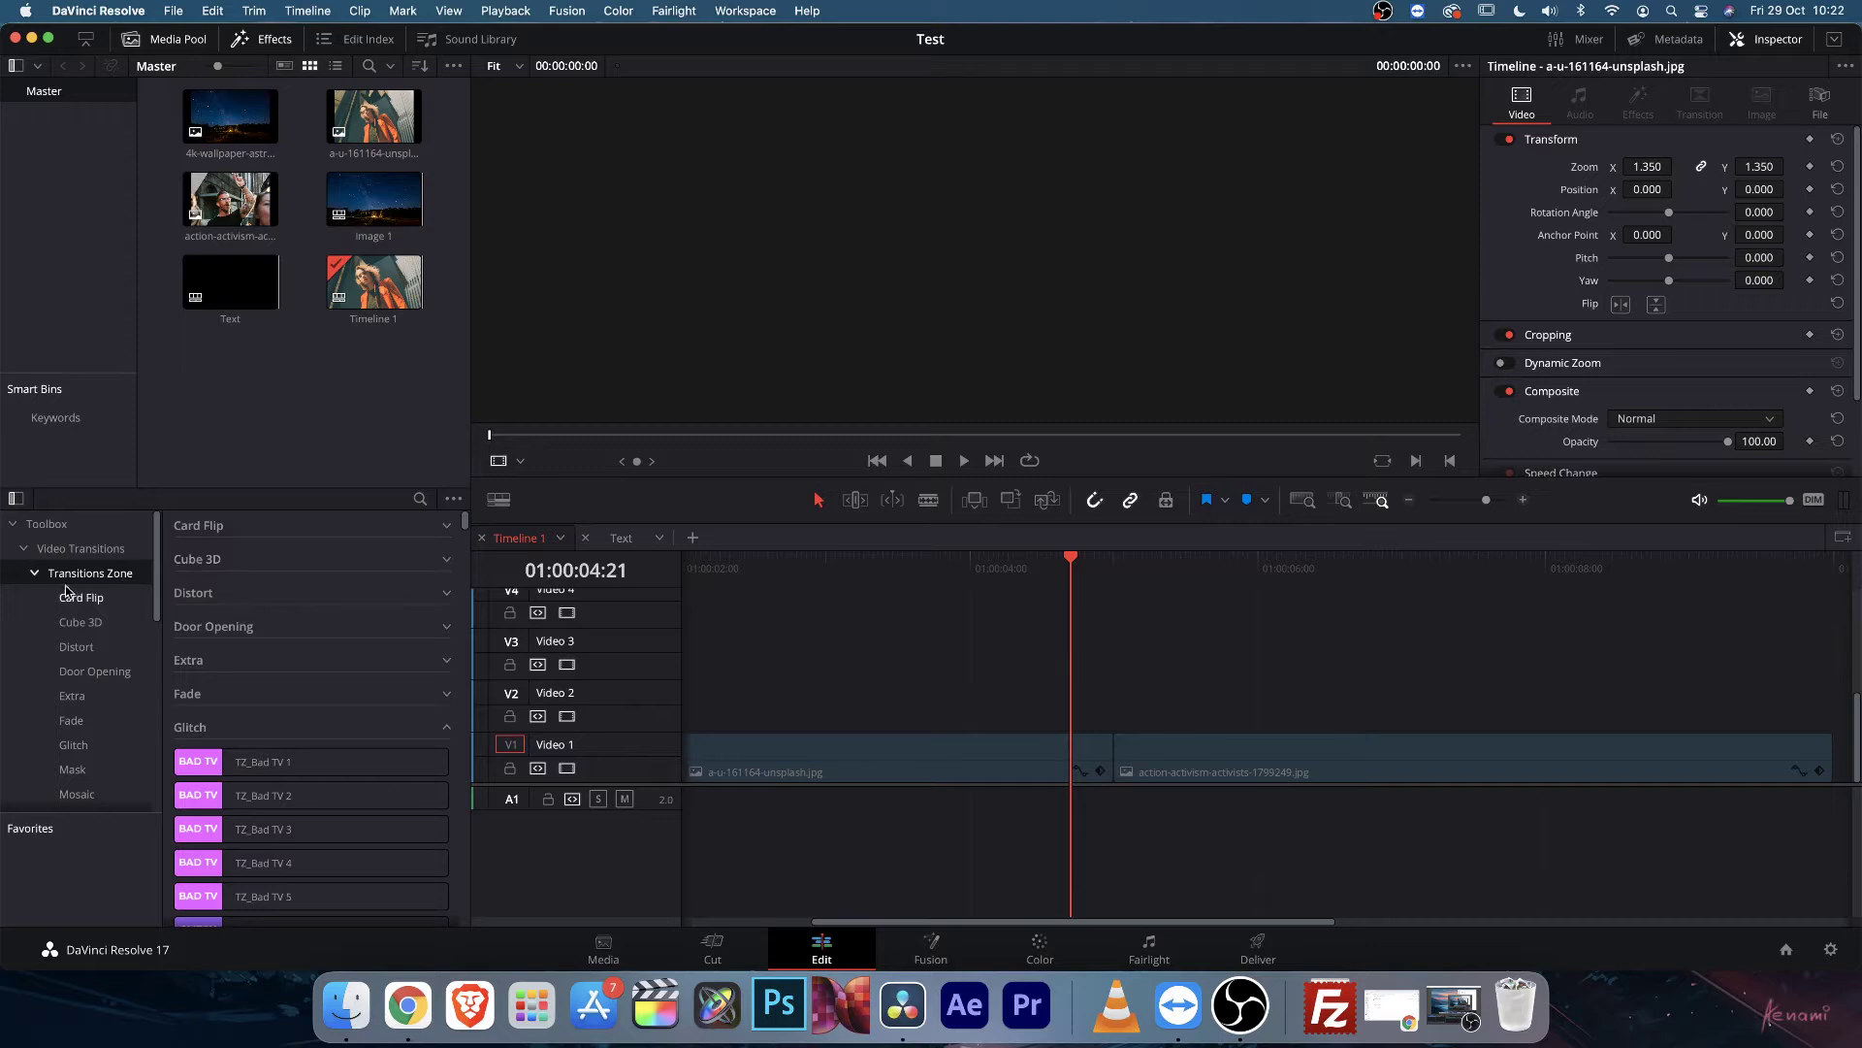
Filter to the Distort category, then to the Mask transitions, and scrub around the cut.
{"action": "left_click", "coordinate": [75, 646]}
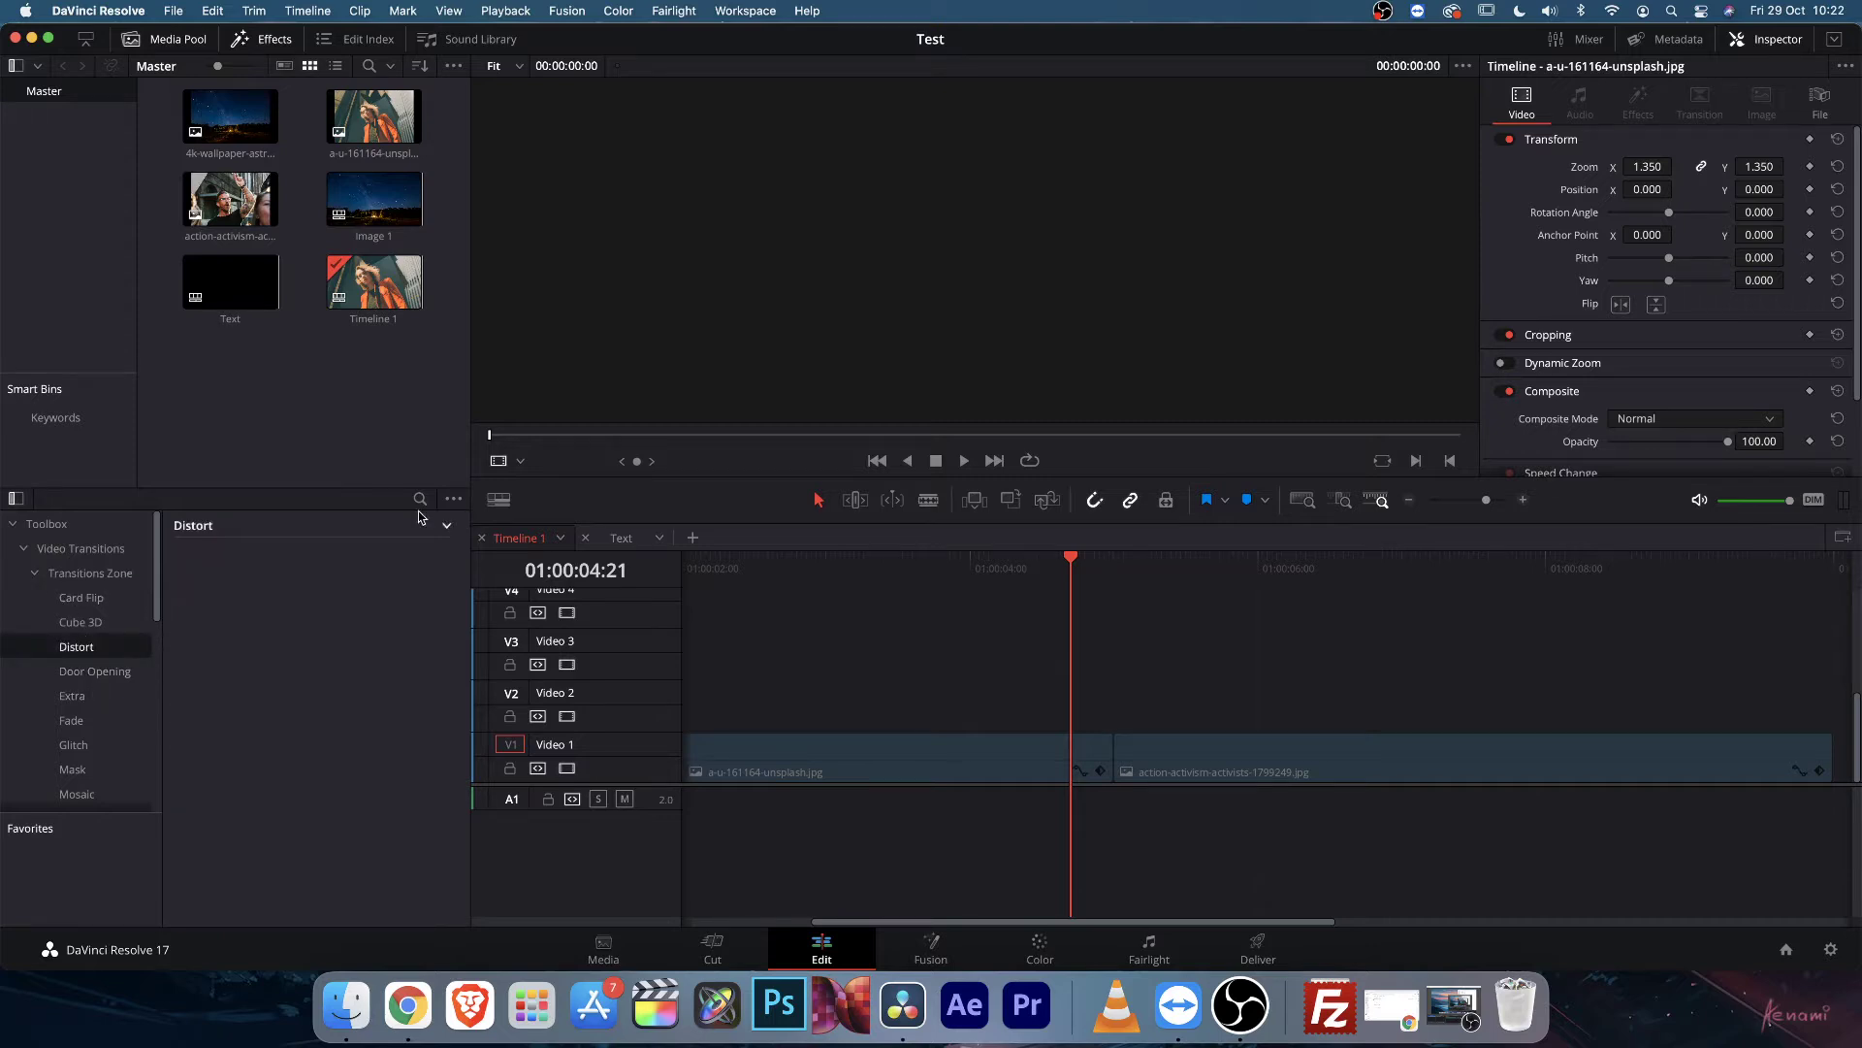
{"action": "left_click", "coordinate": [448, 532]}
{"action": "left_click", "coordinate": [71, 769]}
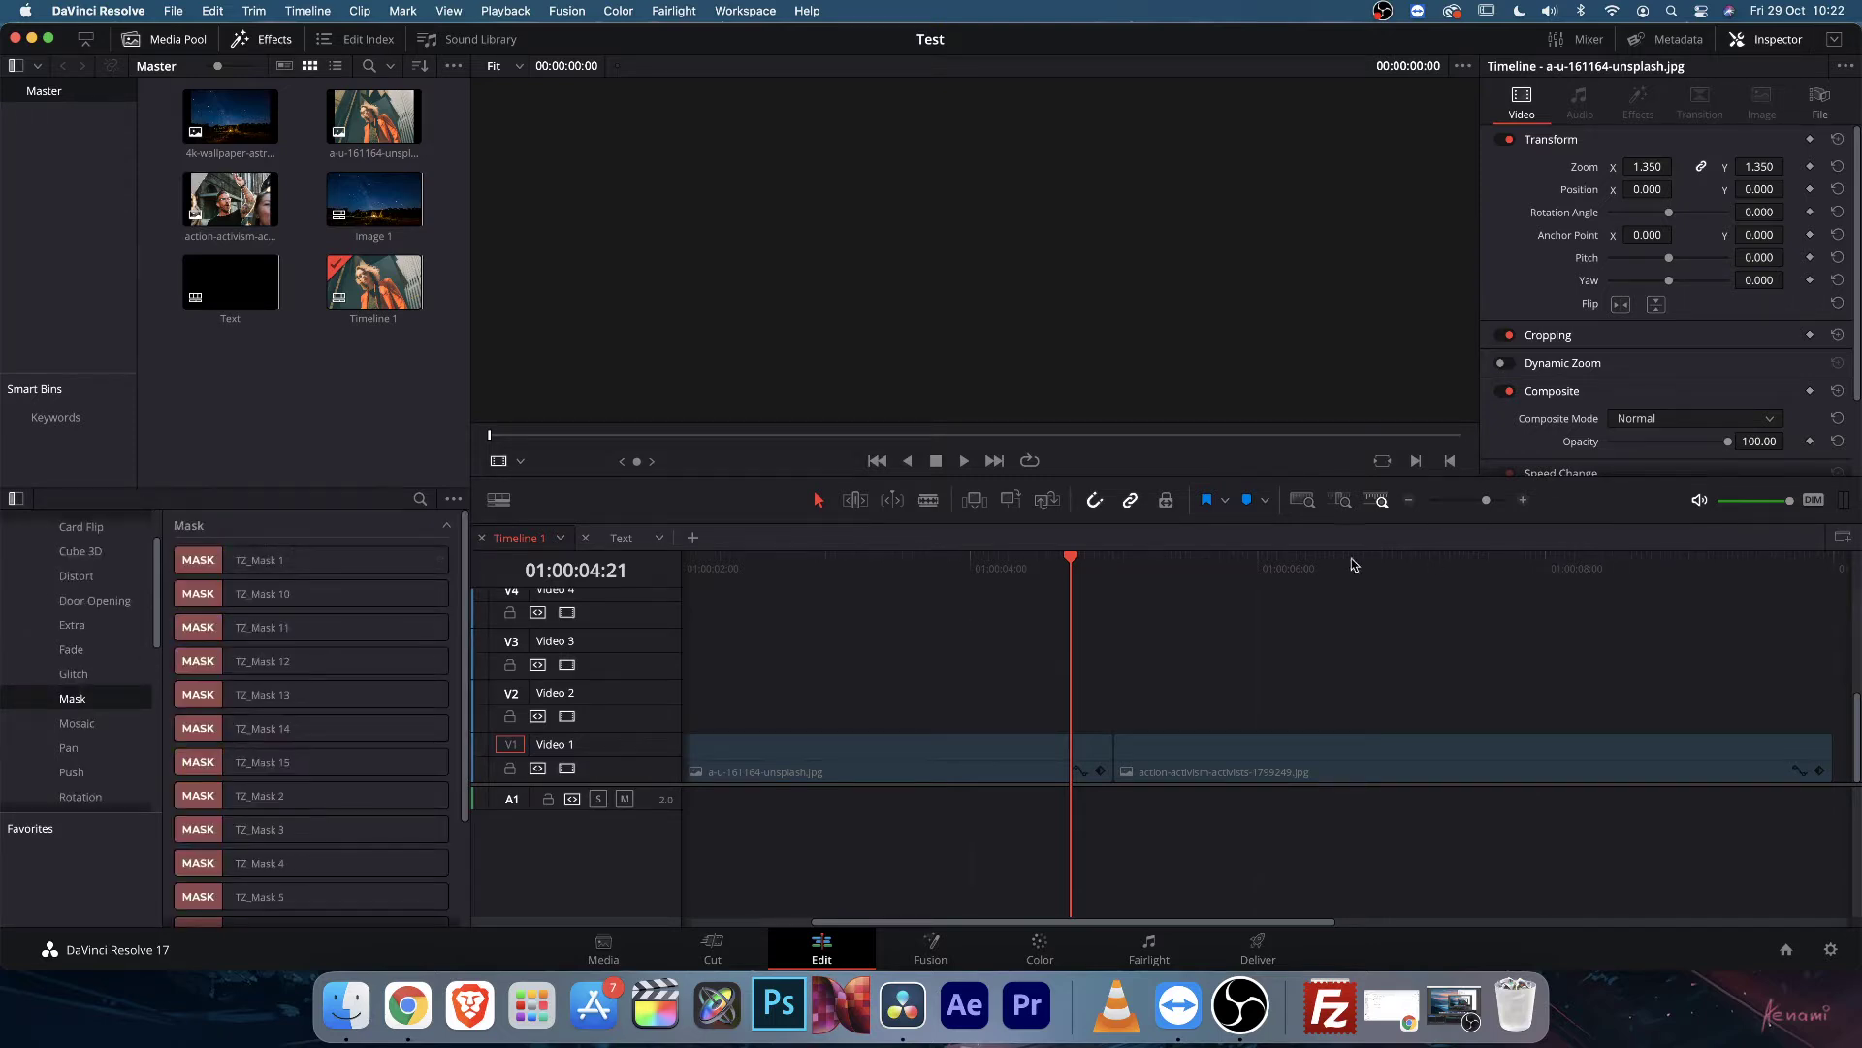
{"action": "mouse_move", "coordinate": [1074, 568]}
{"action": "left_mouse_down"}
{"action": "mouse_move", "coordinate": [1258, 572]}
{"action": "mouse_move", "coordinate": [1023, 601]}
{"action": "mouse_move", "coordinate": [1176, 621]}
{"action": "mouse_move", "coordinate": [976, 621]}
{"action": "mouse_move", "coordinate": [1320, 606]}
{"action": "mouse_move", "coordinate": [1084, 596]}
{"action": "left_mouse_up"}
Place TZ_Mask 4 on the cut between the two V1 clips.
{"action": "key", "text": "space"}
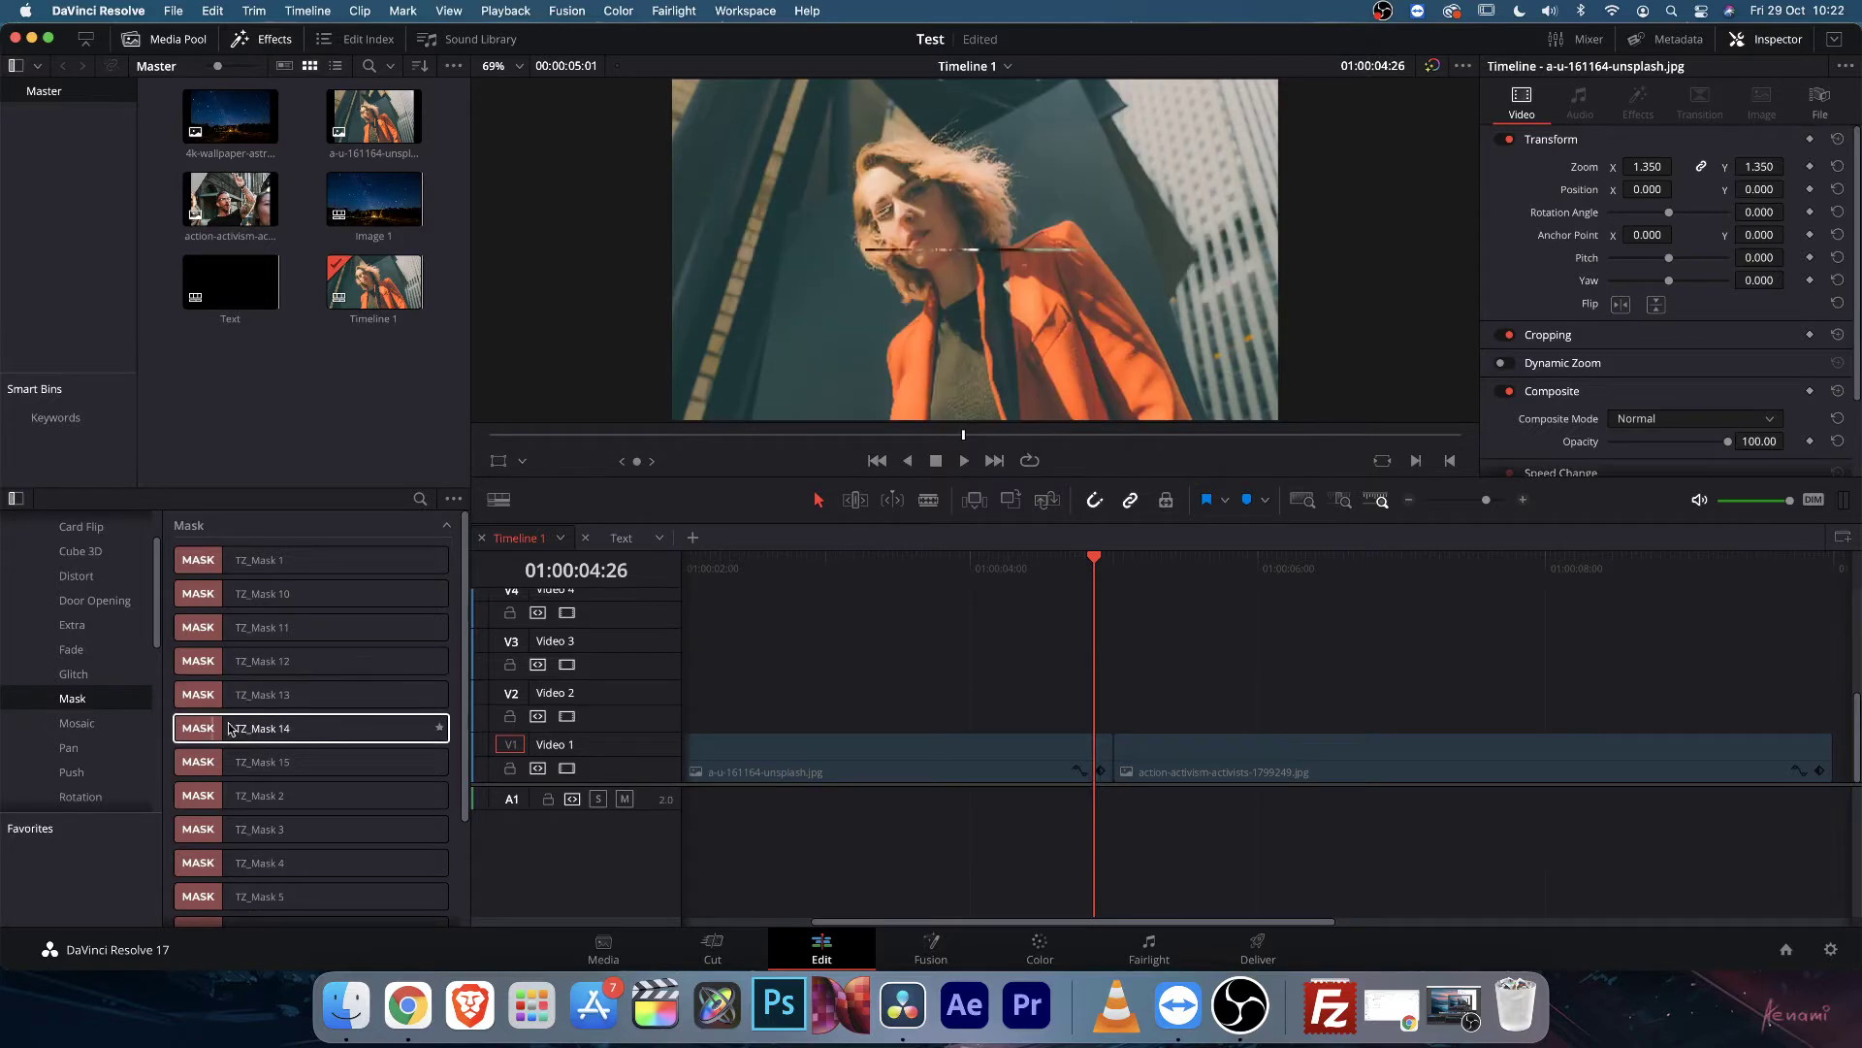
{"action": "scroll", "coordinate": [243, 742], "scroll_direction": "down", "scroll_amount": 3}
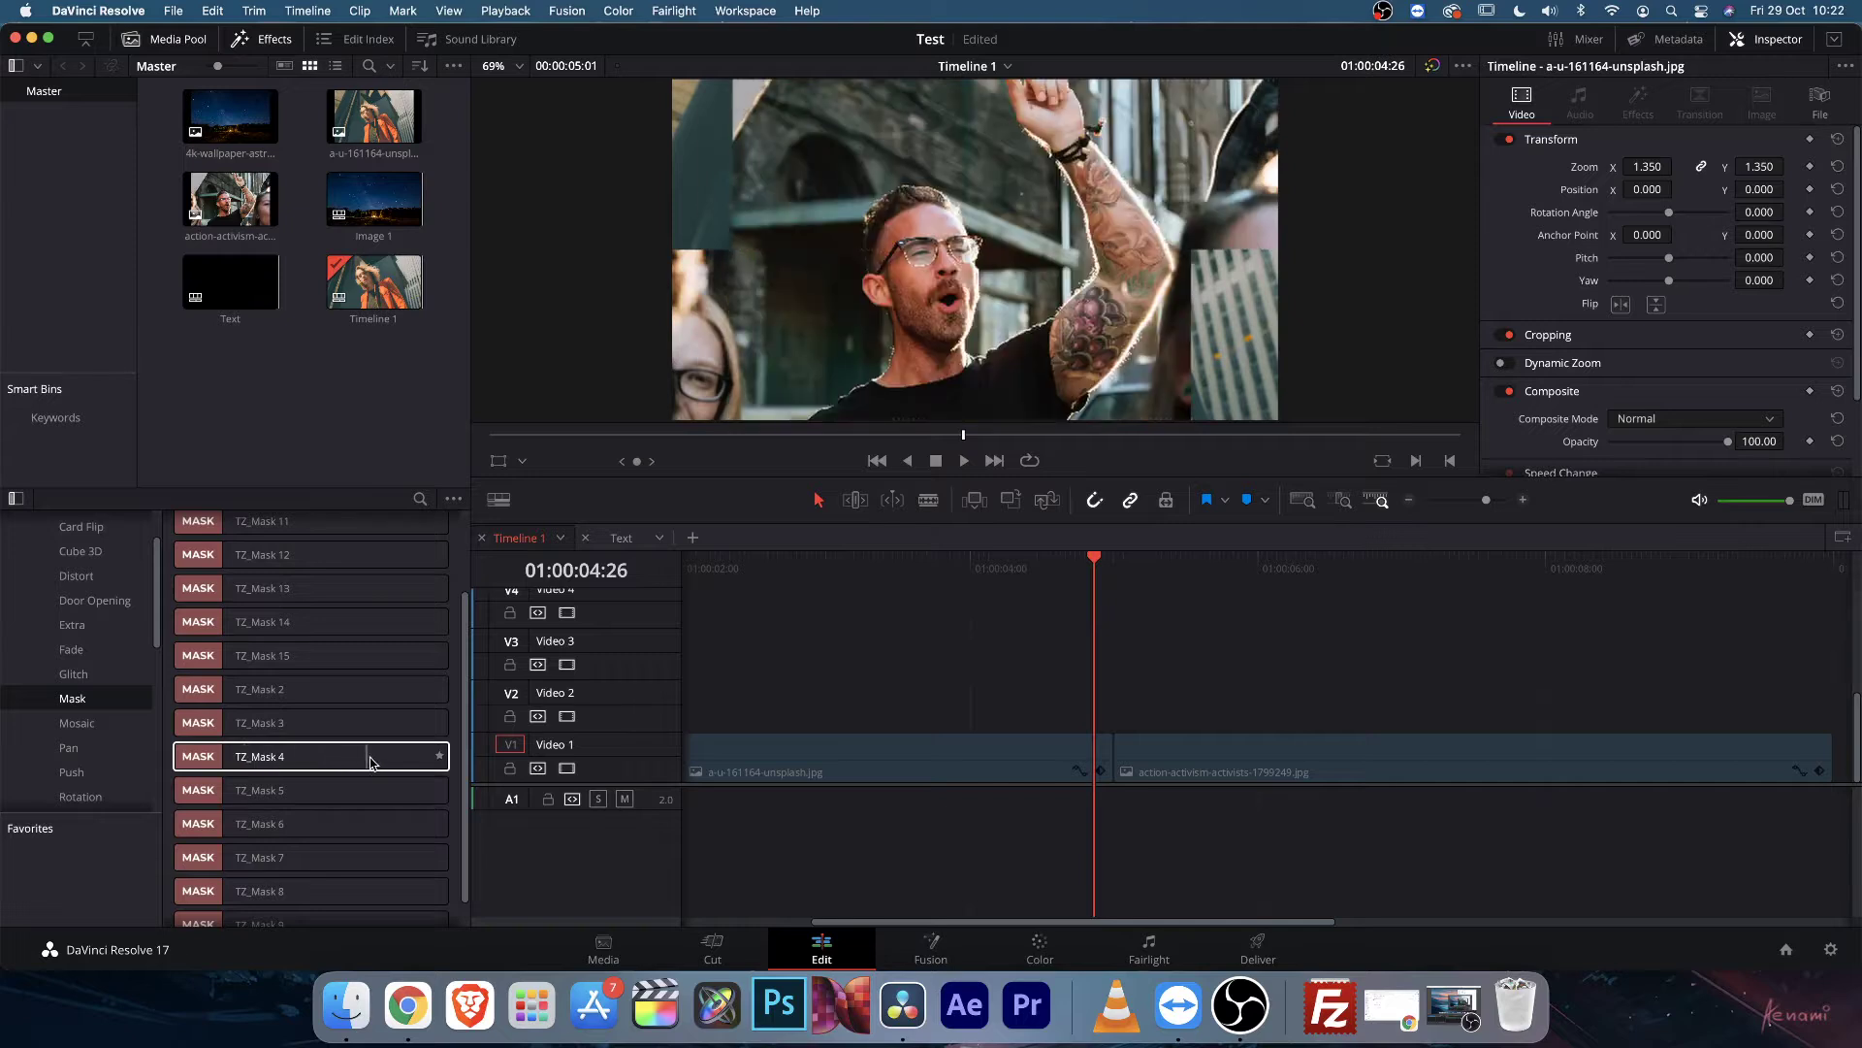
{"action": "left_click_drag", "start_coordinate": [370, 758], "coordinate": [1210, 747]}
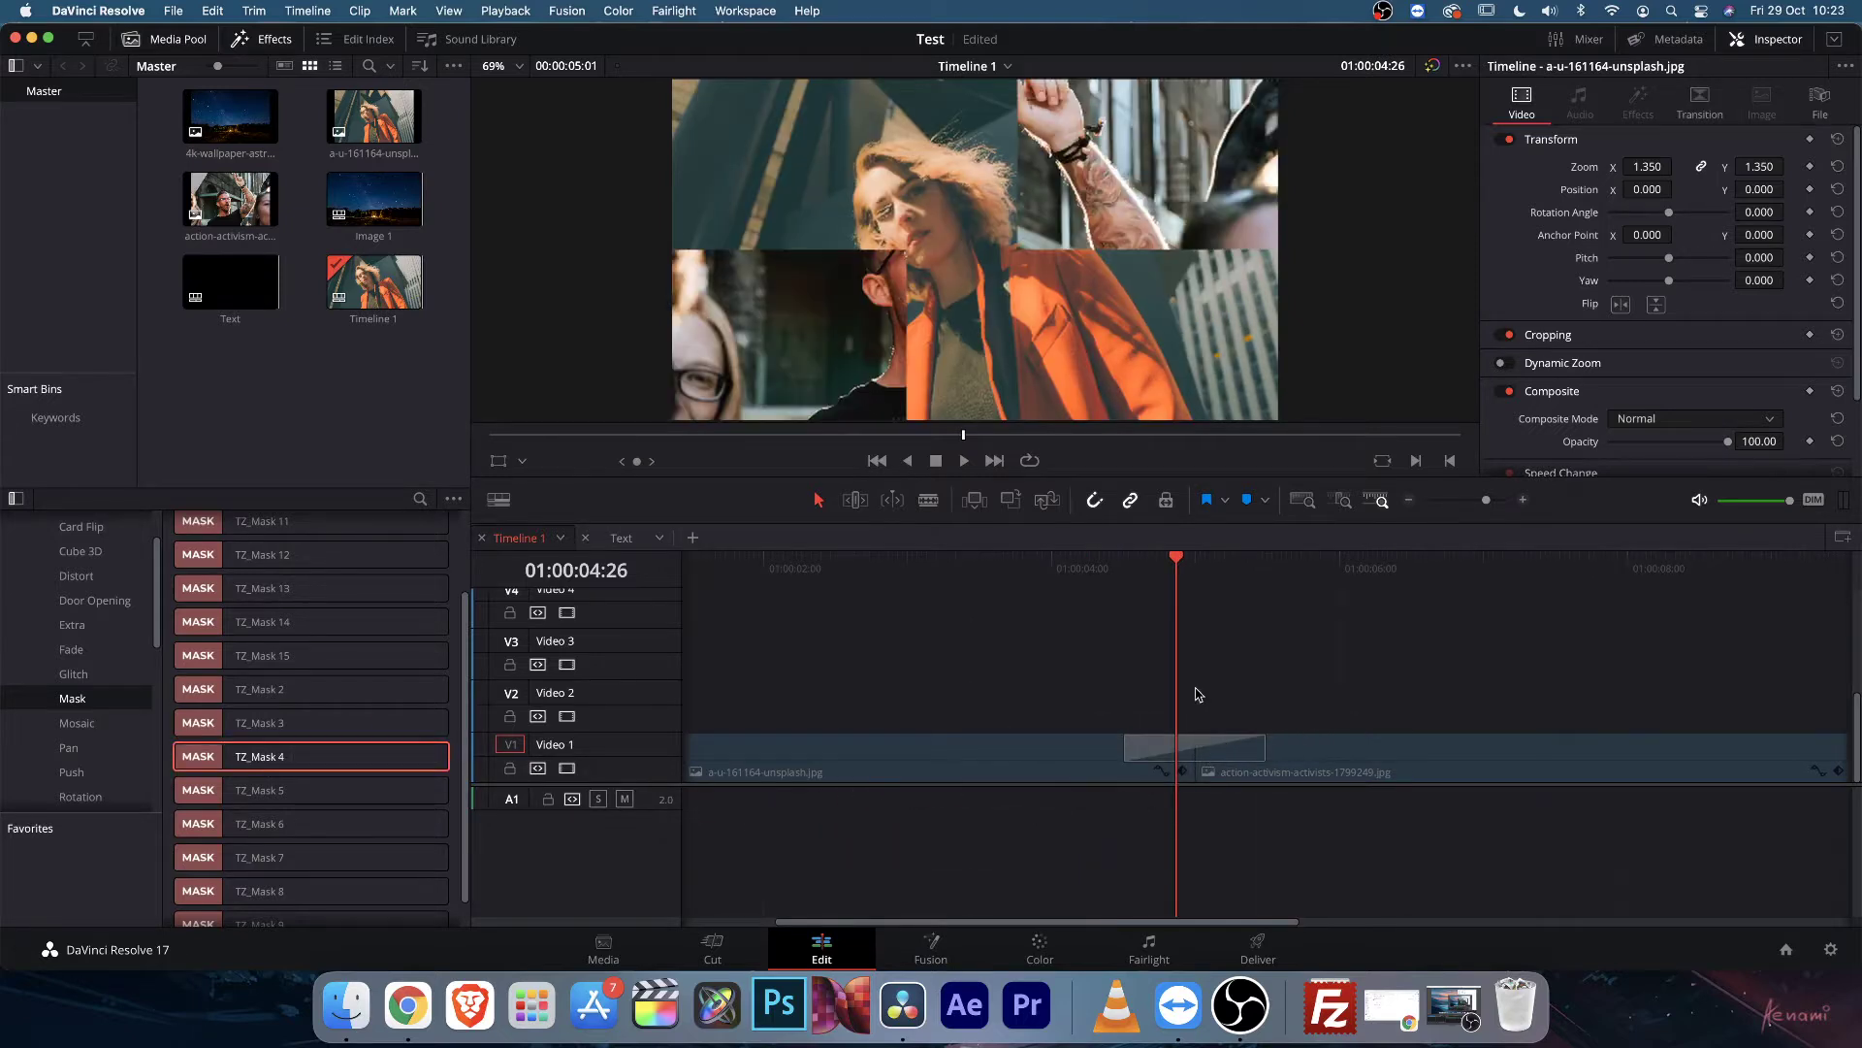
Play and scrub through the TZ_Mask 4 transition from 01:00:04:21 onto the second clip.
{"action": "left_click_drag", "start_coordinate": [1168, 555], "coordinate": [1133, 565]}
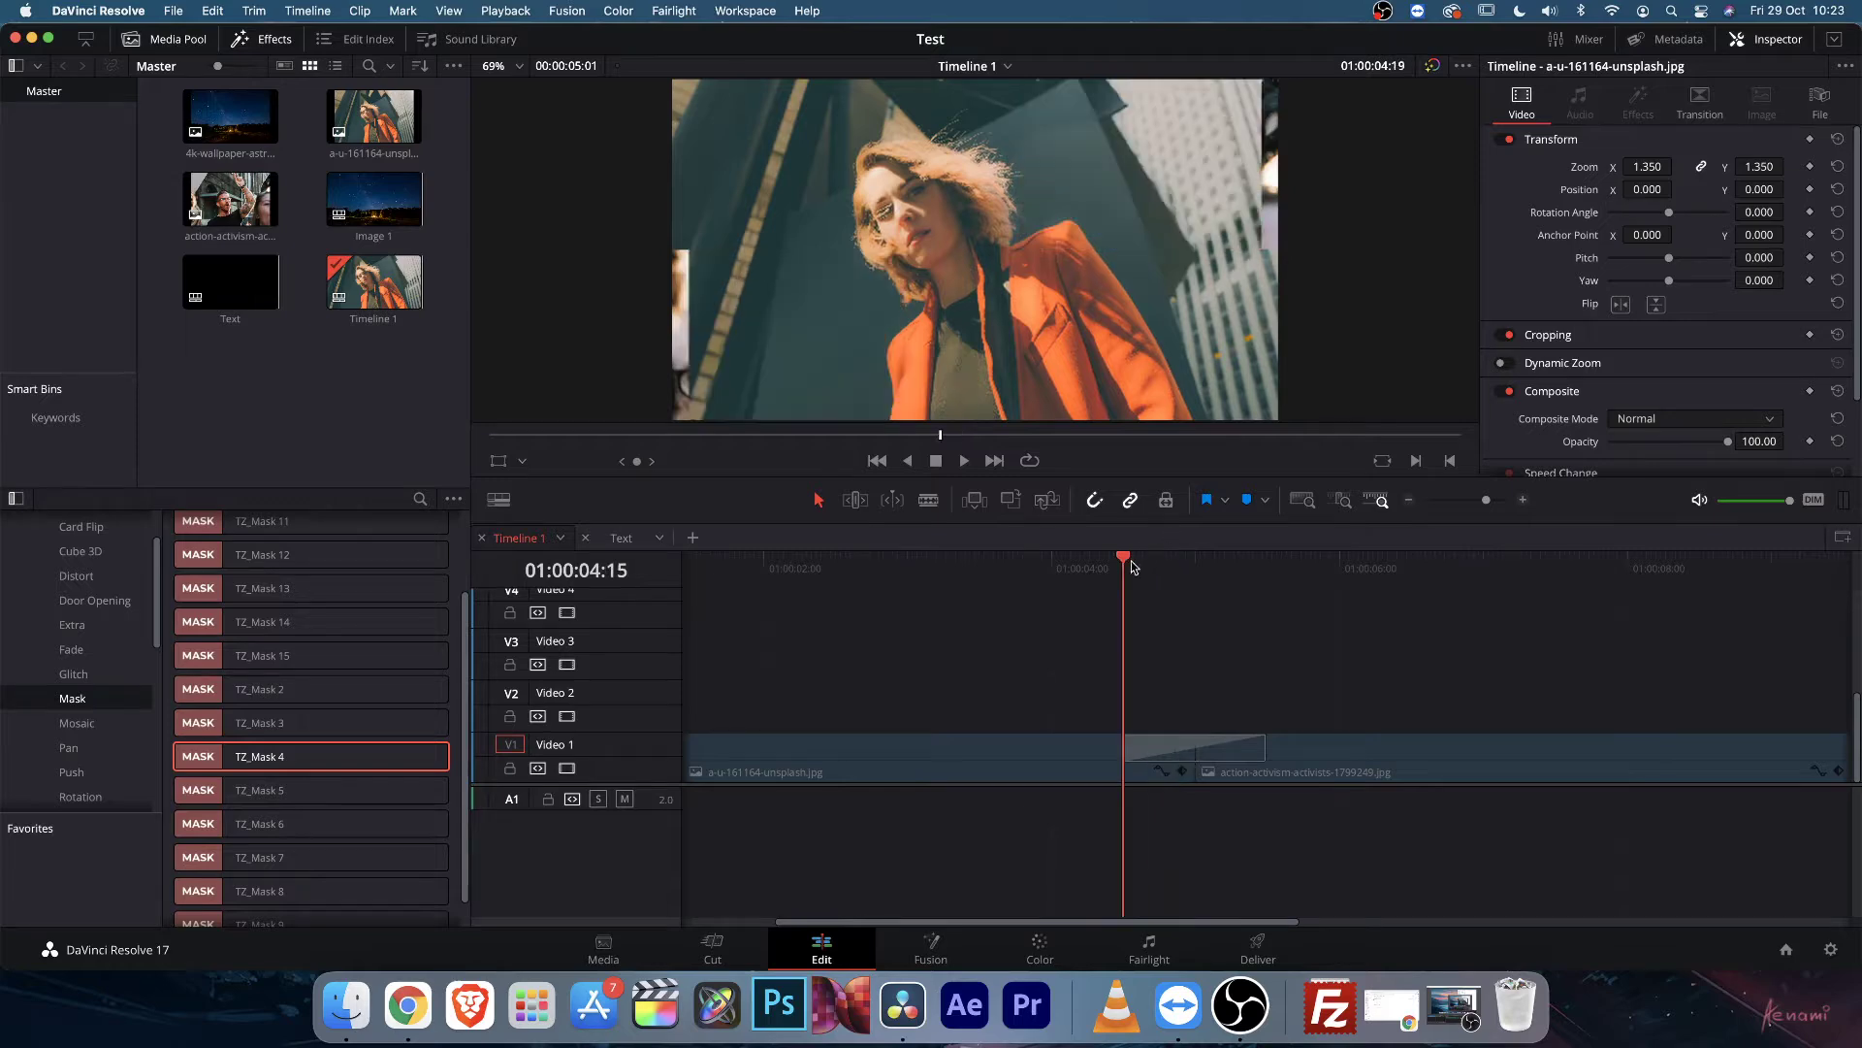
{"action": "key", "text": "space"}
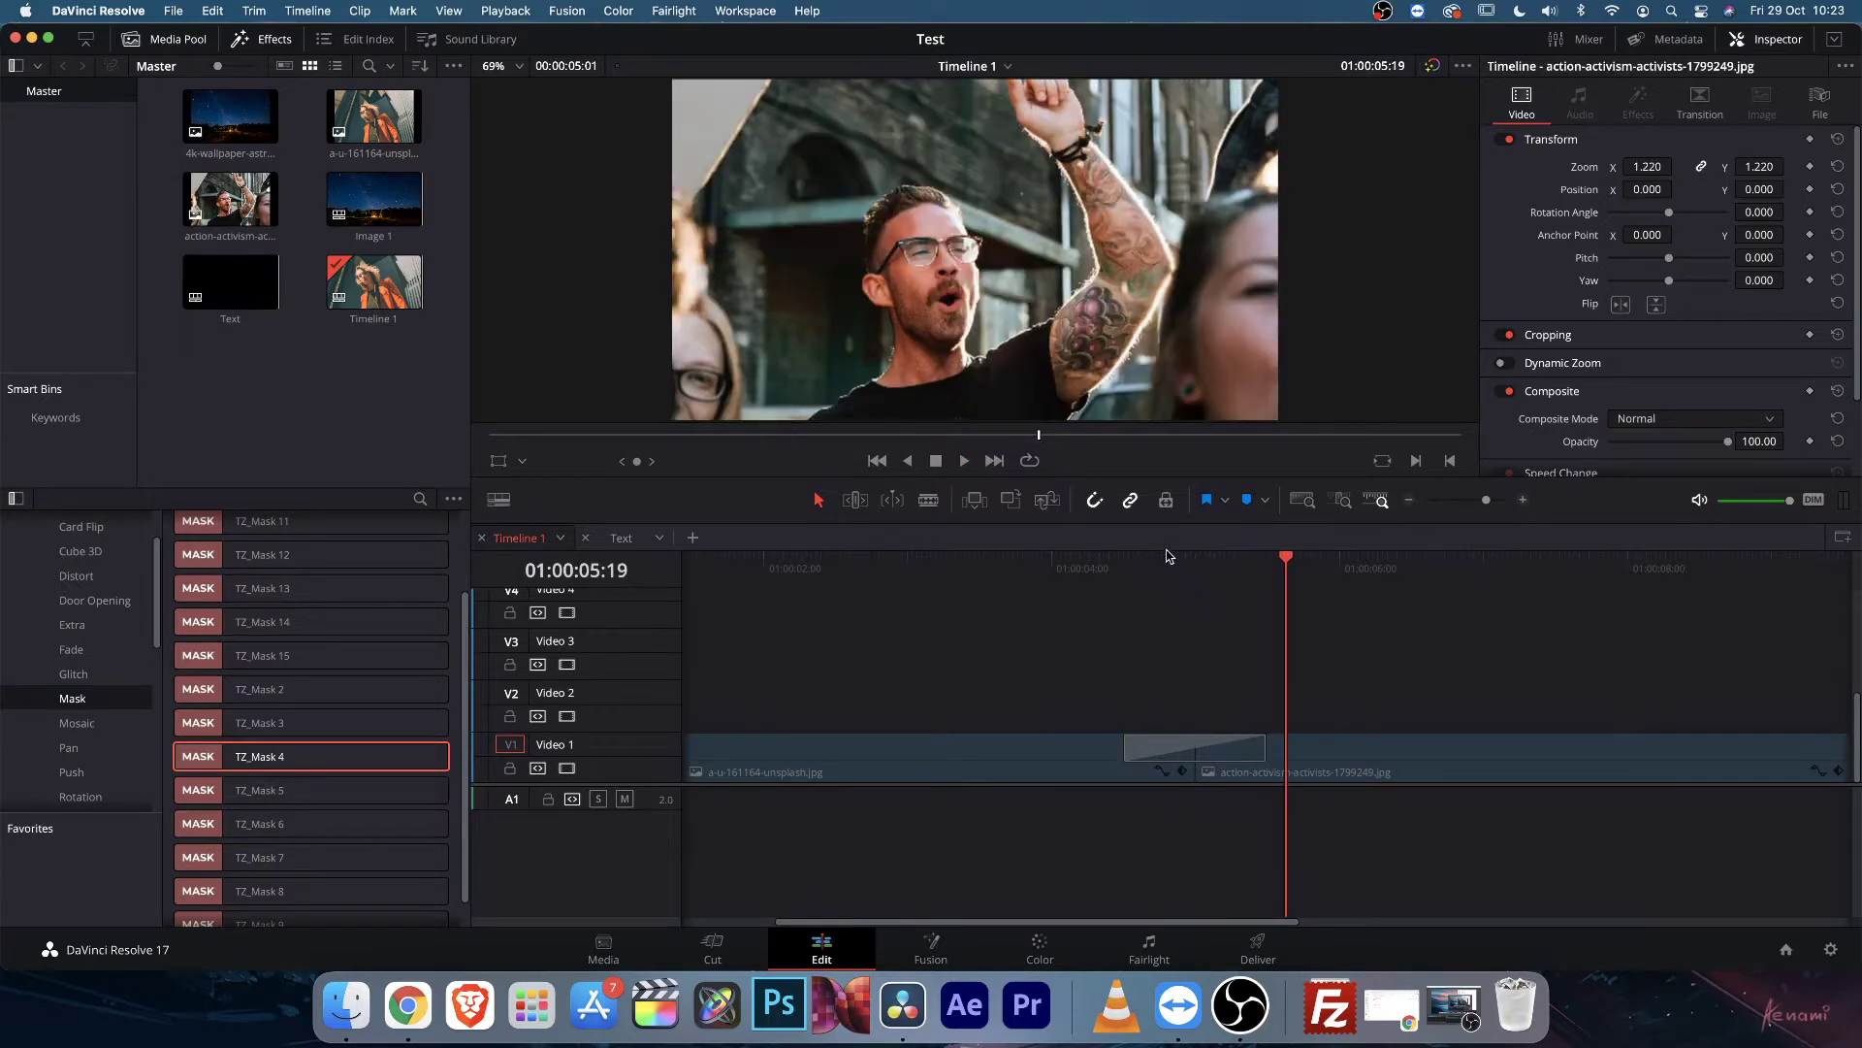
{"action": "left_click", "coordinate": [1155, 579]}
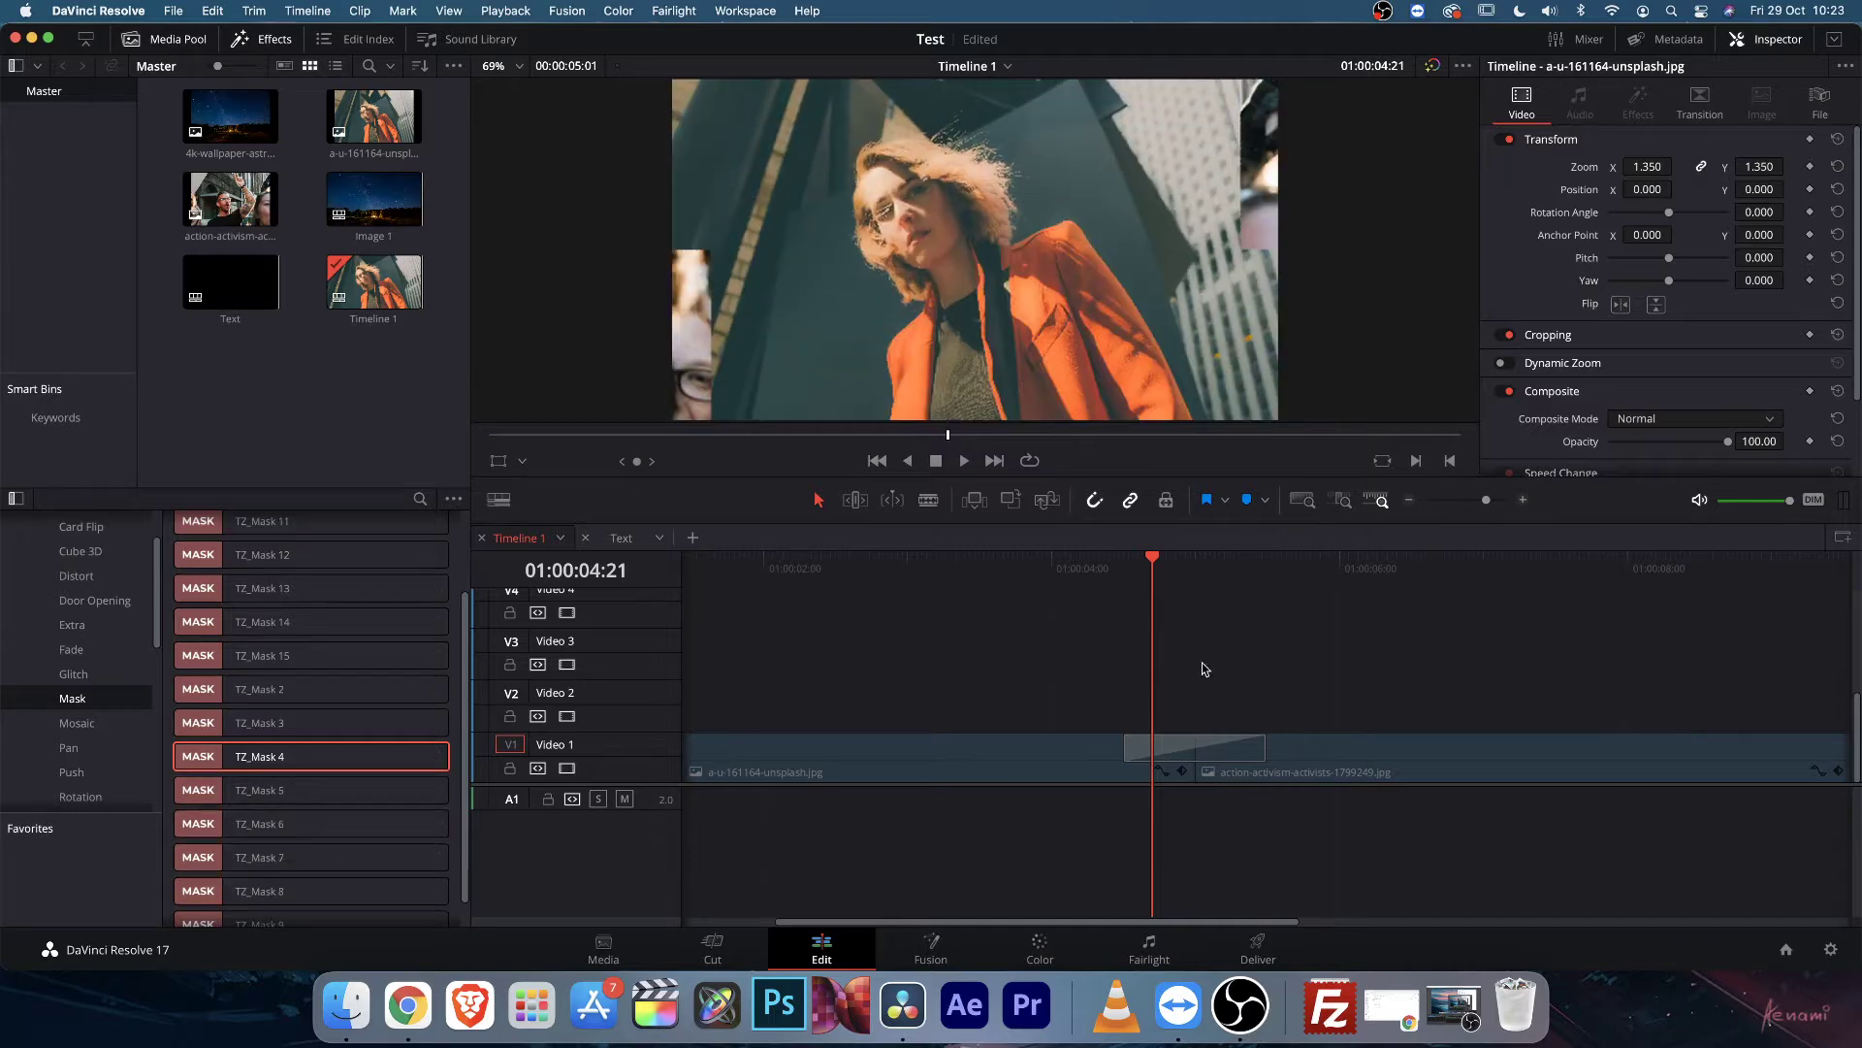
{"action": "mouse_move", "coordinate": [1154, 561]}
{"action": "left_mouse_down"}
{"action": "mouse_move", "coordinate": [1253, 565]}
{"action": "mouse_move", "coordinate": [1155, 574]}
{"action": "left_mouse_up"}
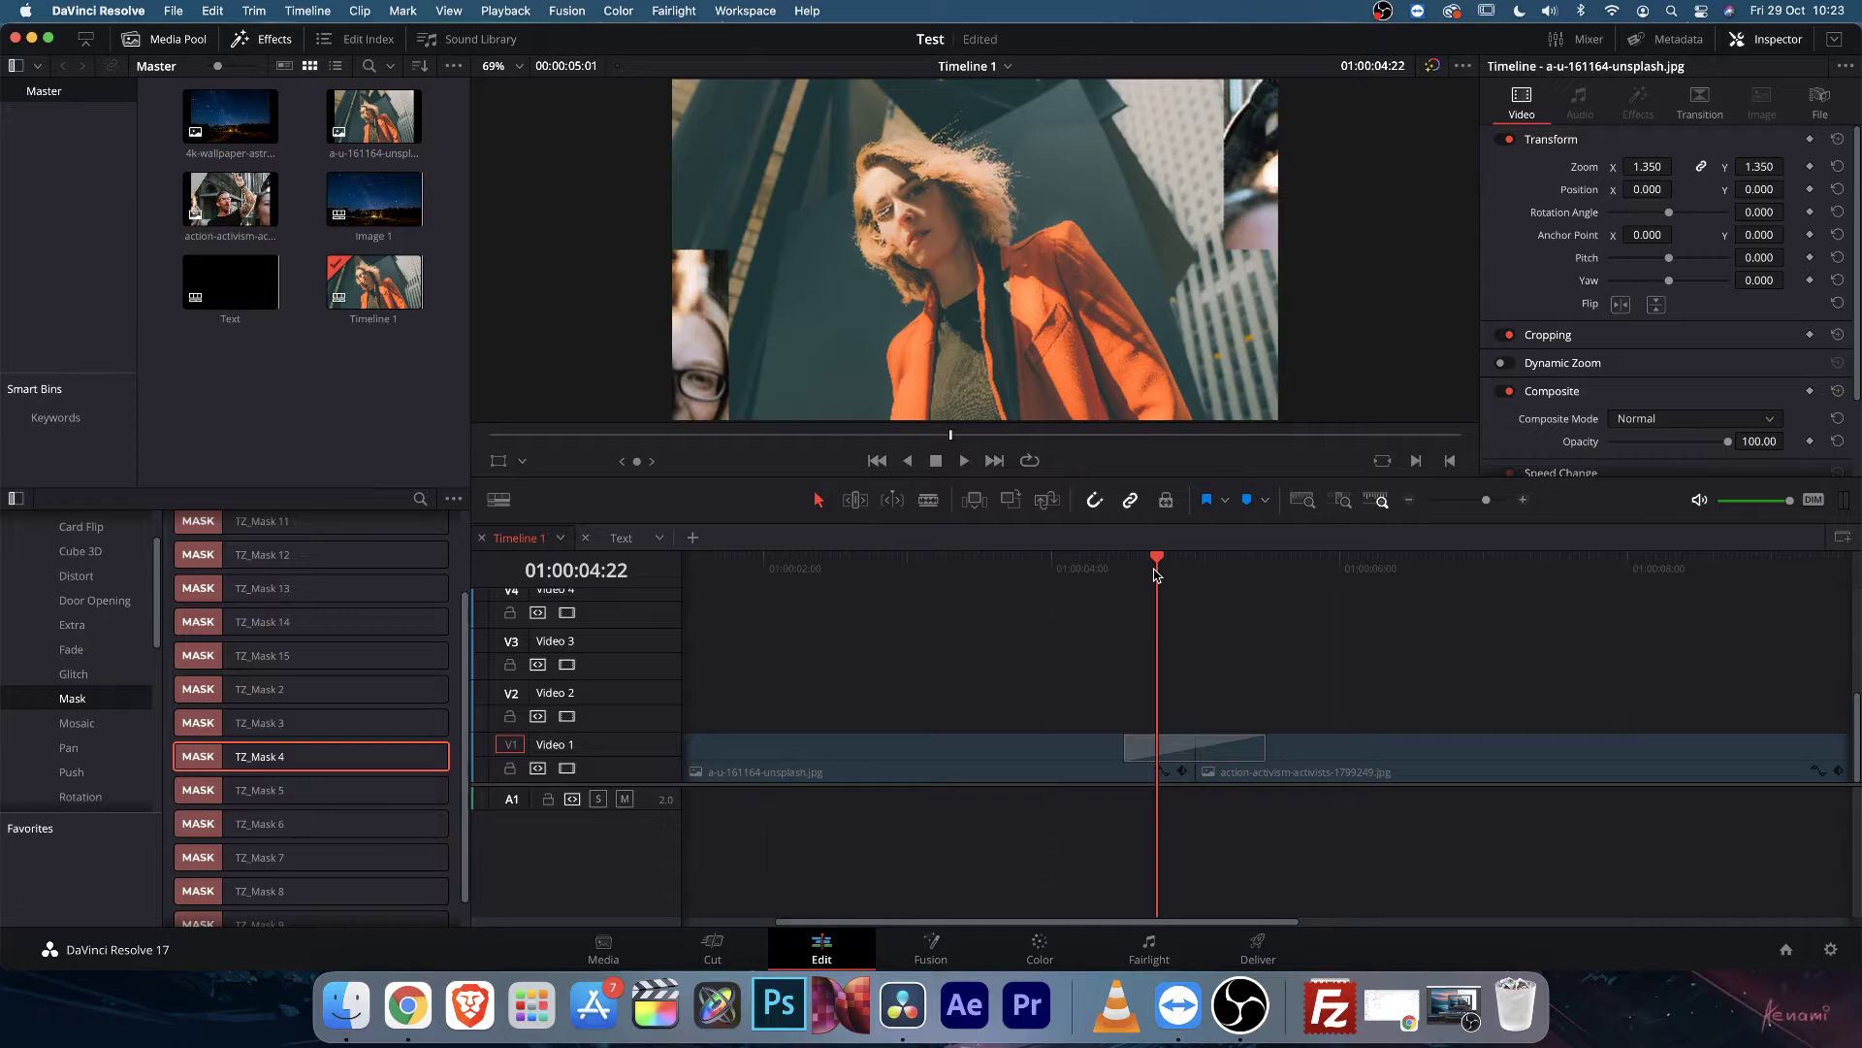
{"action": "mouse_move", "coordinate": [1156, 572]}
{"action": "left_mouse_down"}
{"action": "mouse_move", "coordinate": [1226, 568]}
{"action": "mouse_move", "coordinate": [1122, 571]}
{"action": "mouse_move", "coordinate": [1201, 577]}
{"action": "mouse_move", "coordinate": [1145, 589]}
{"action": "mouse_move", "coordinate": [1214, 575]}
{"action": "mouse_move", "coordinate": [1149, 591]}
{"action": "left_mouse_up"}
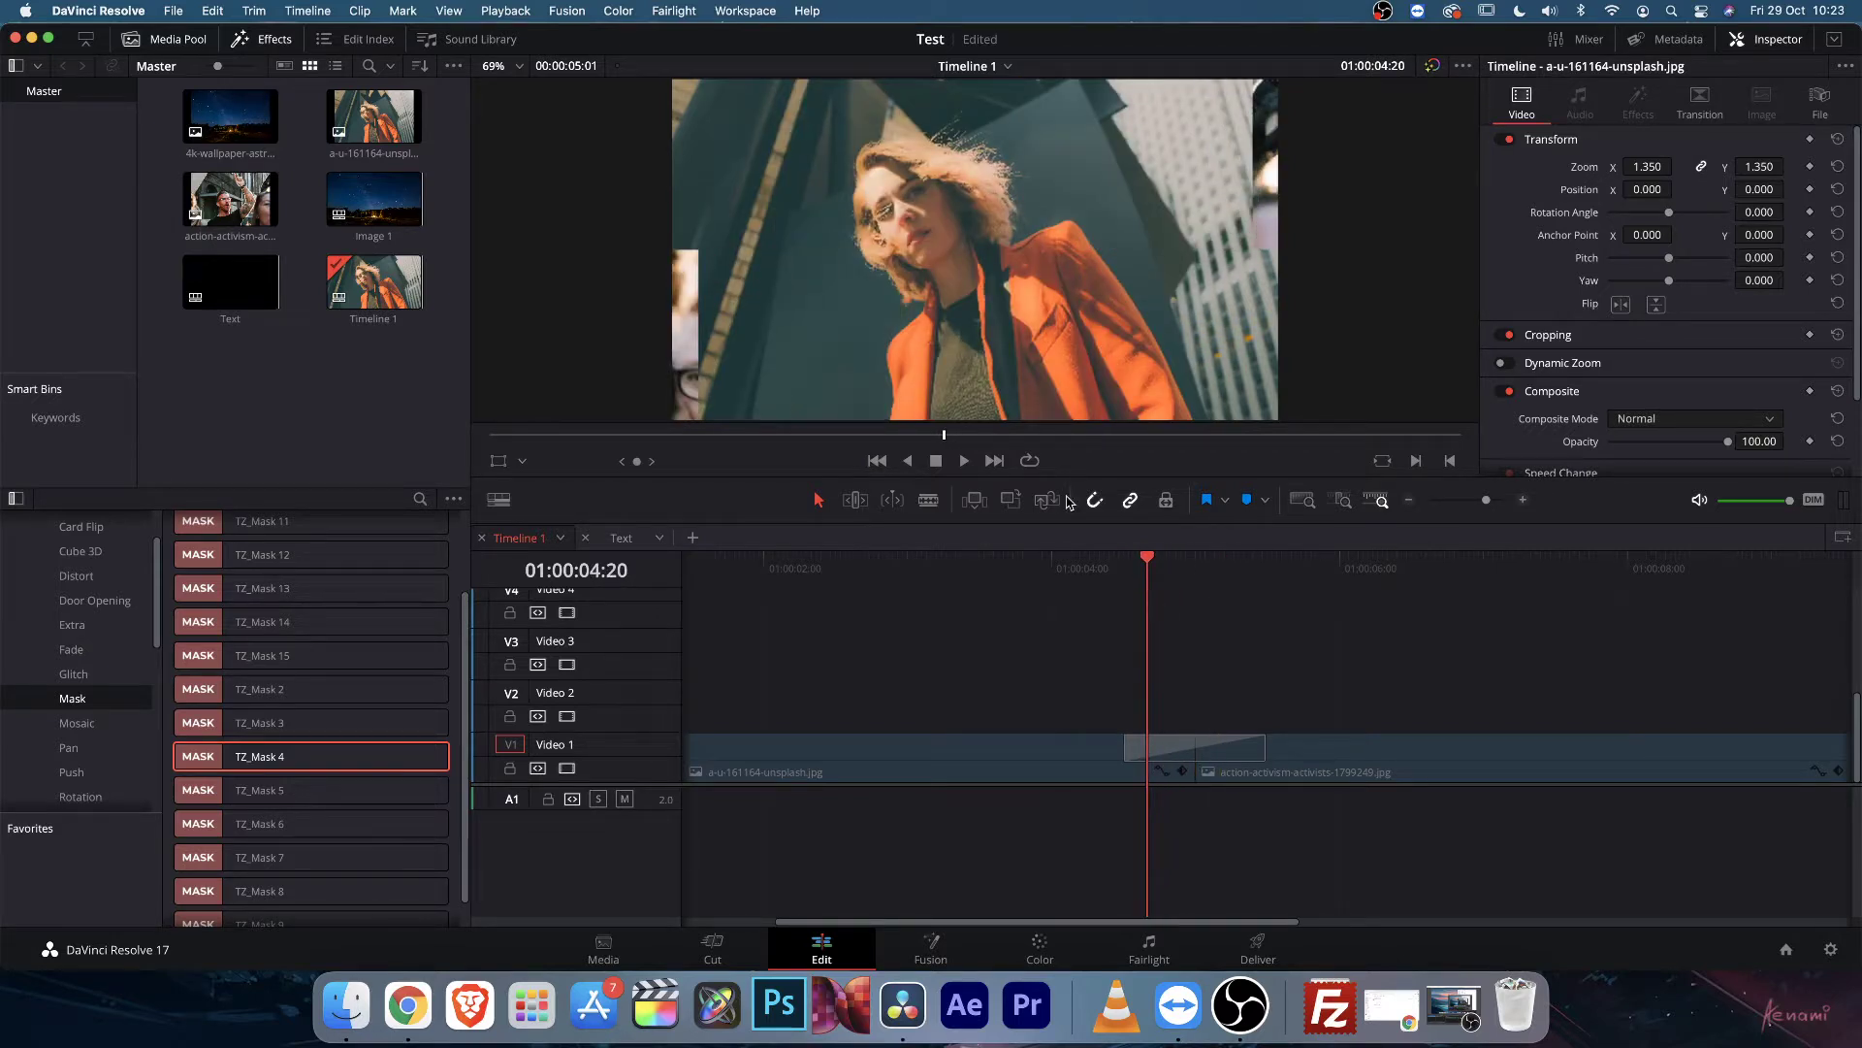
Check the Playback menu without changes and park the playhead one frame before the next cut.
{"action": "left_click", "coordinate": [515, 13]}
{"action": "mouse_move", "coordinate": [549, 97]}
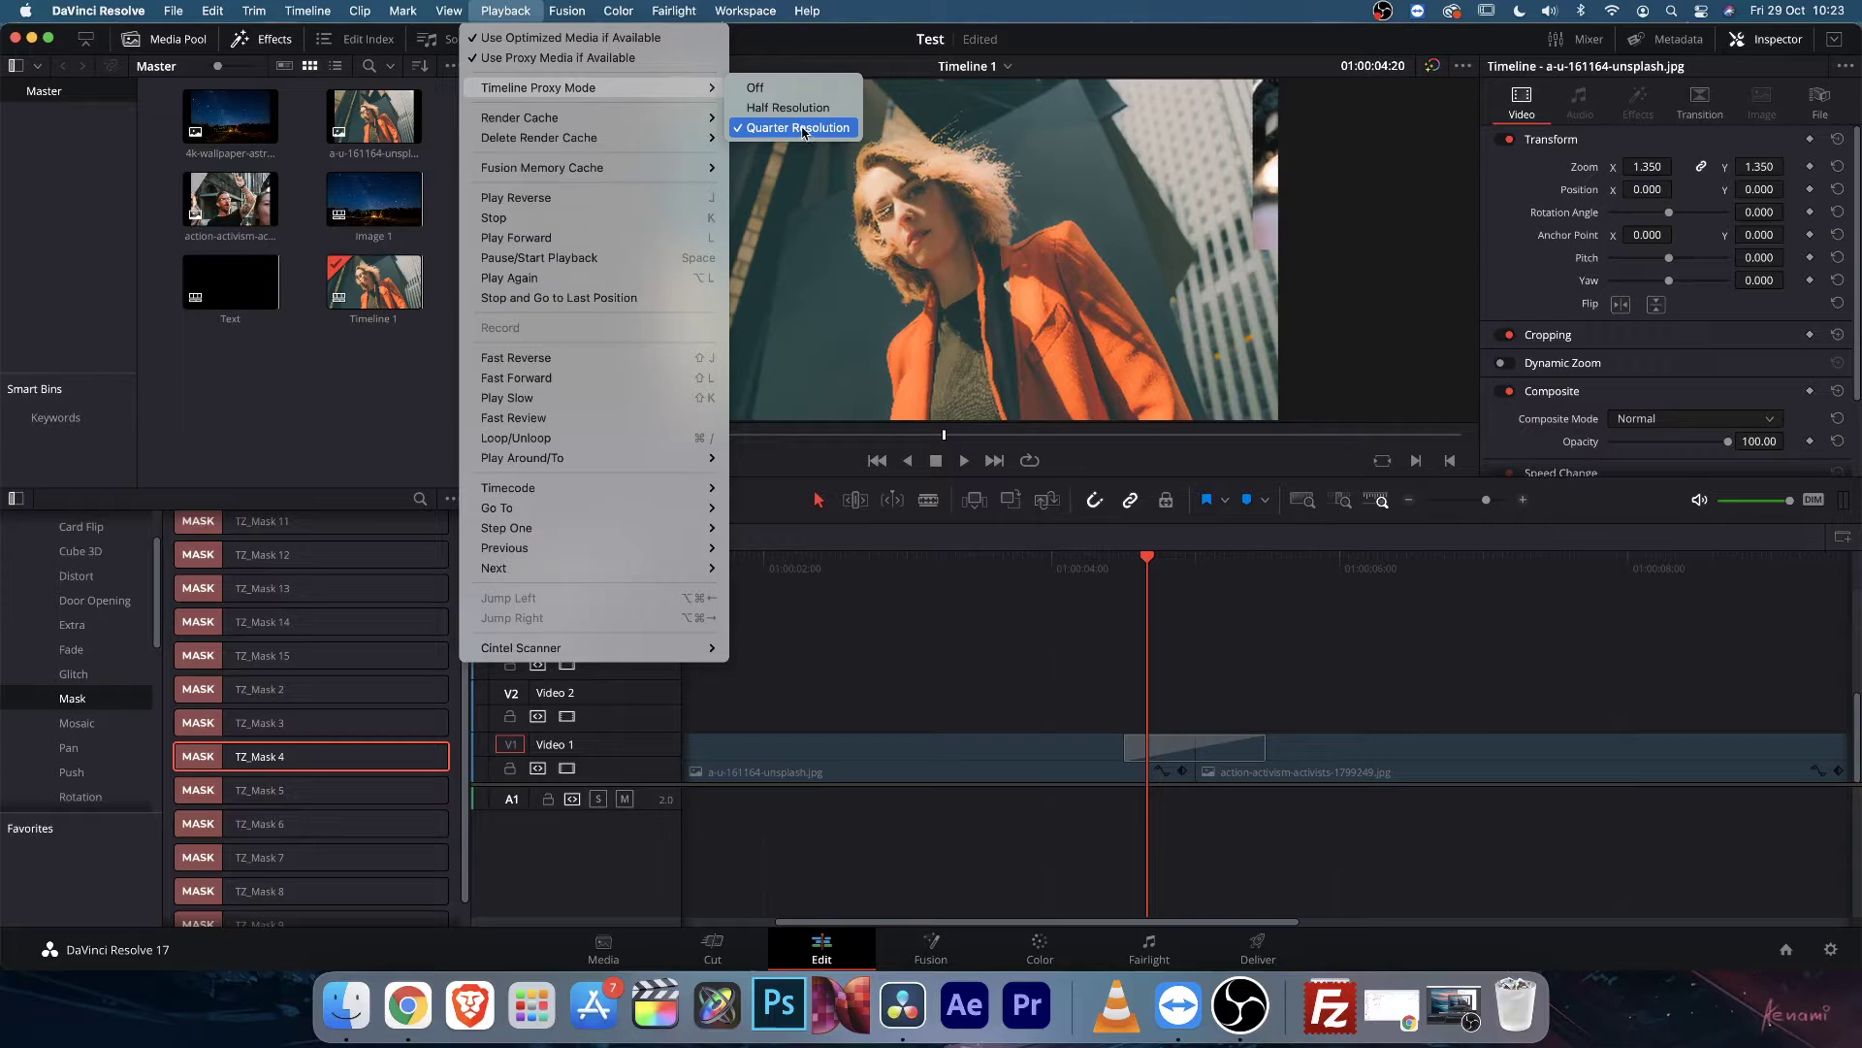
{"action": "left_click", "coordinate": [1179, 626]}
{"action": "key", "text": "Down"}
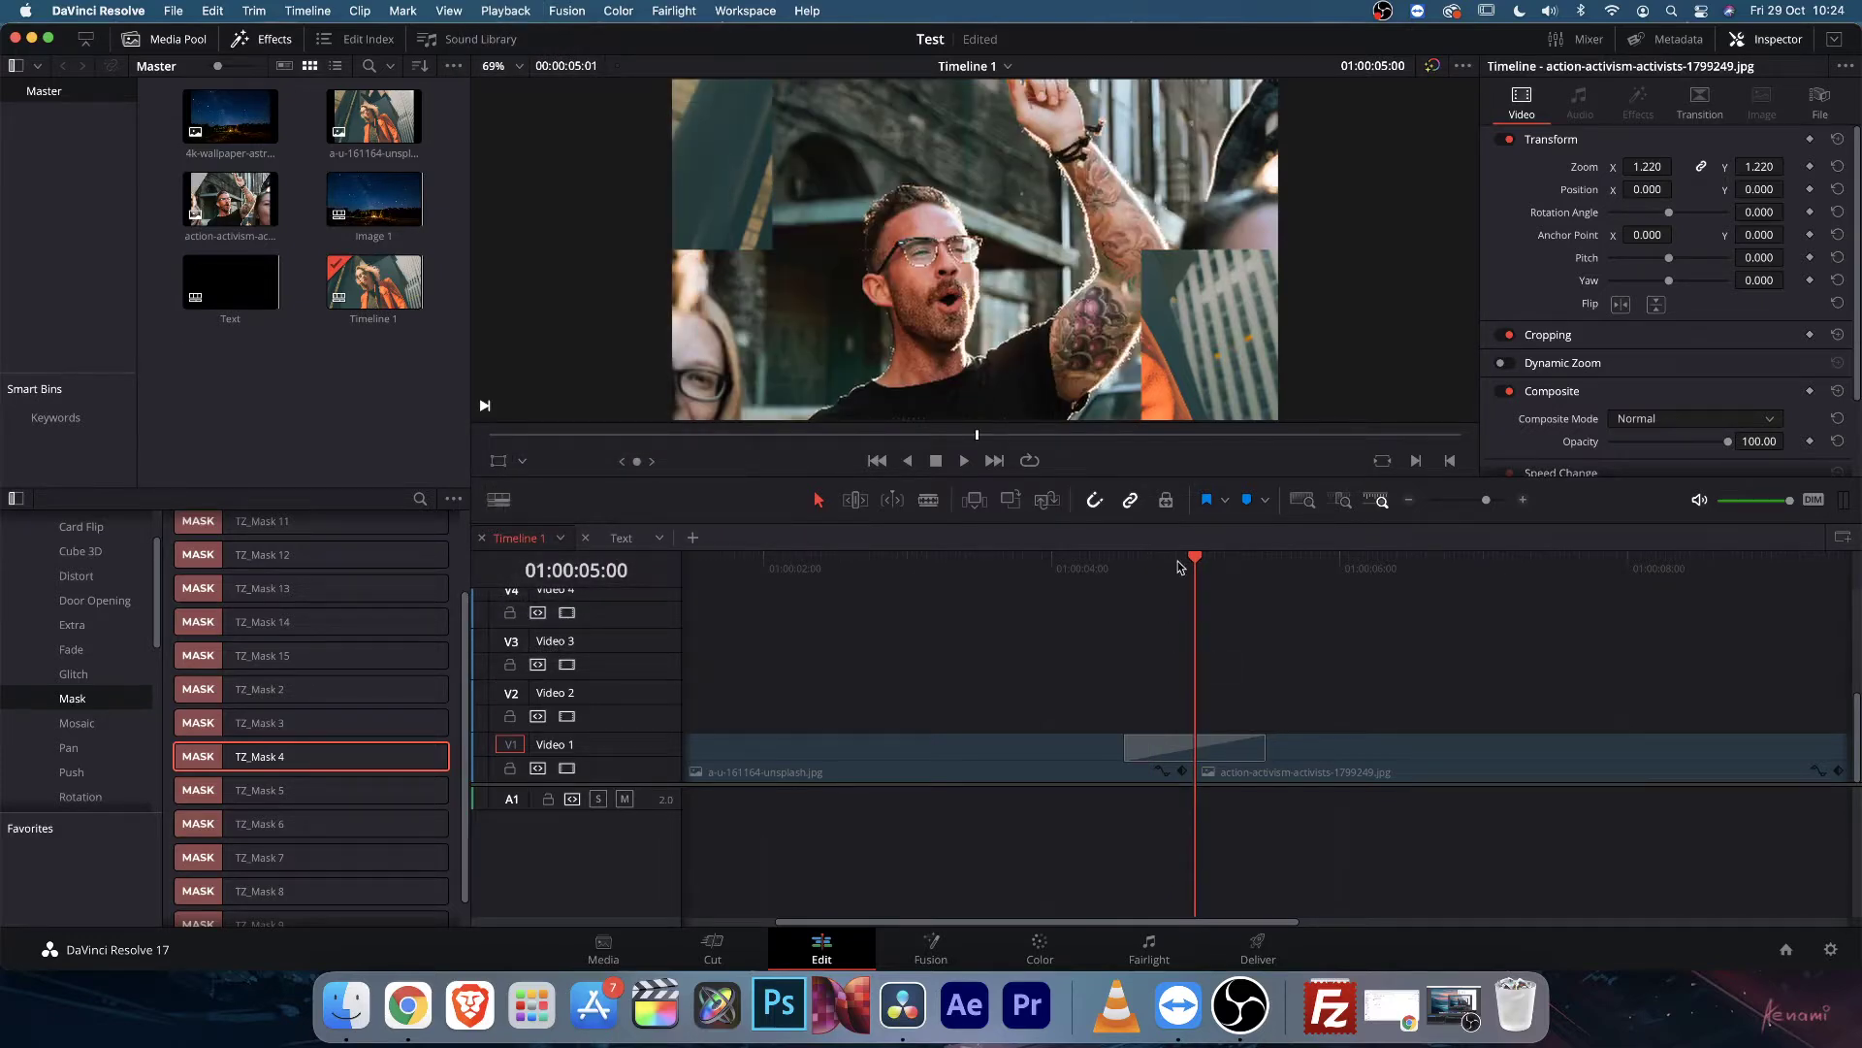
{"action": "key", "text": "Left"}
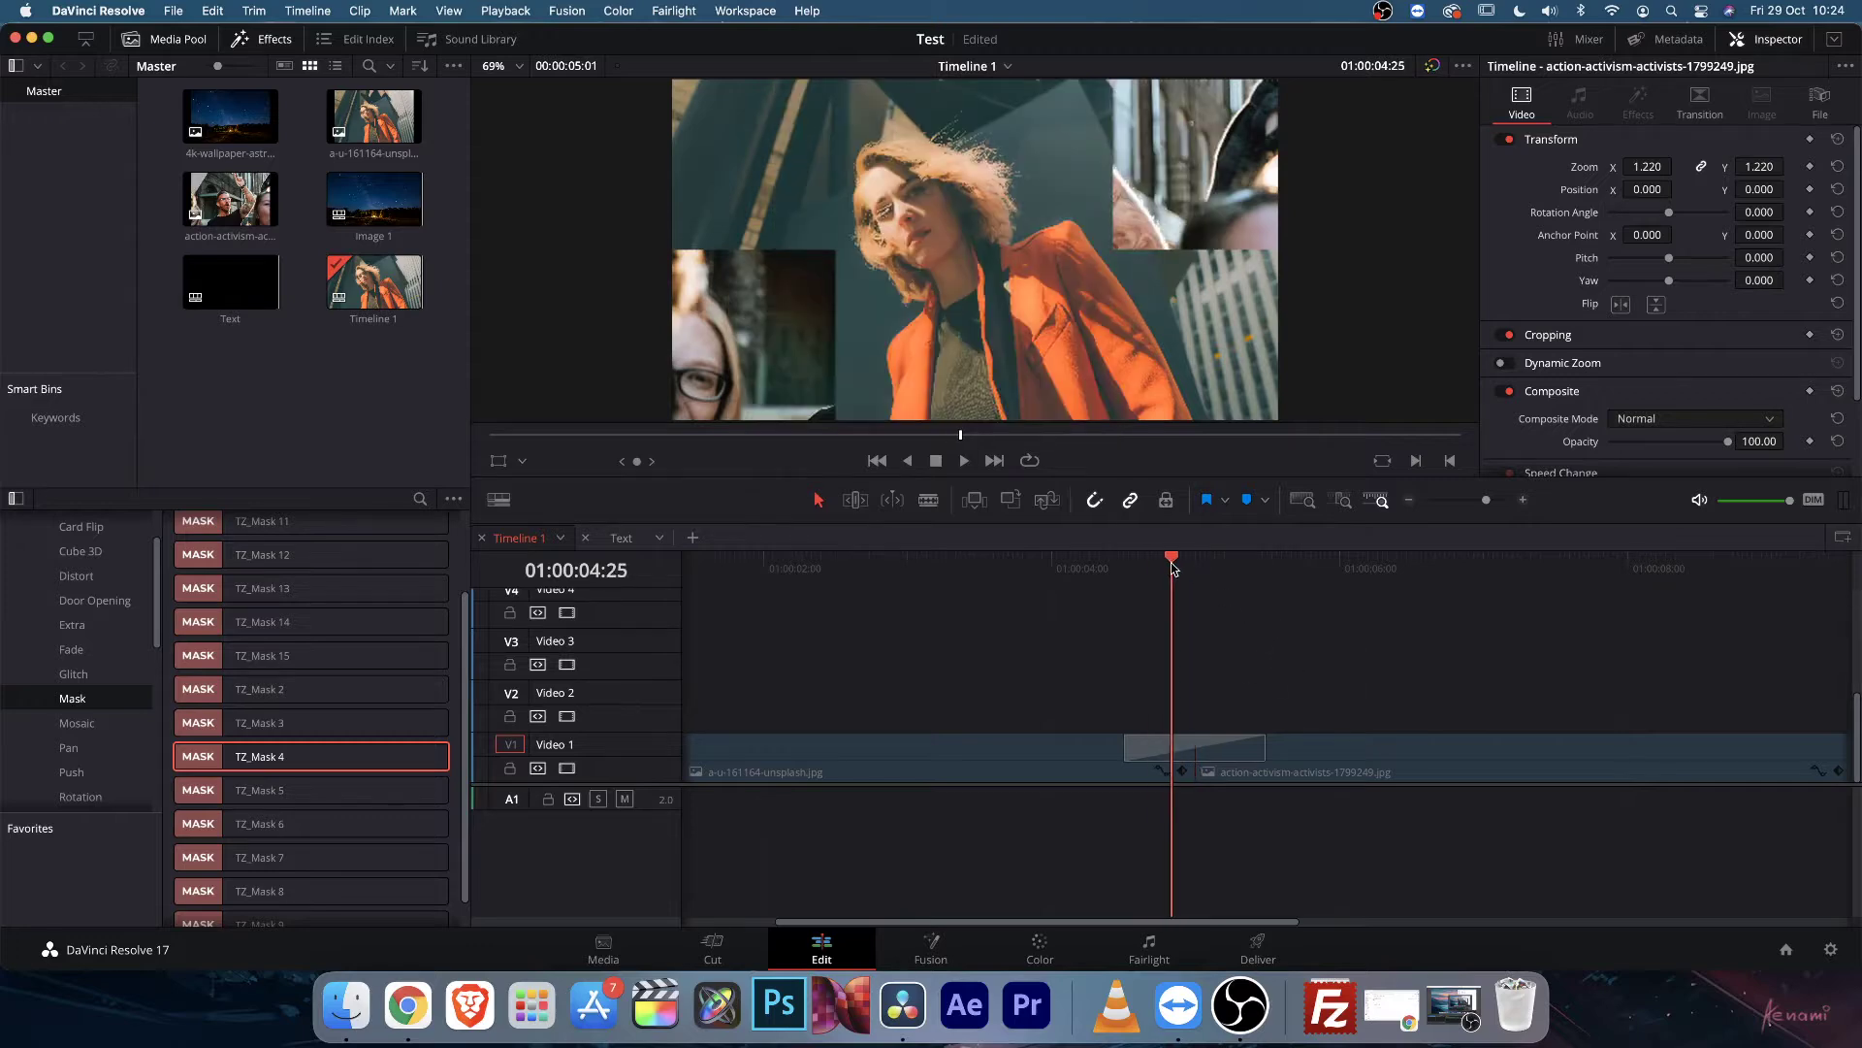
Keep Playback > Render Cache set to Smart and bring the Playback menu back up.
{"action": "left_click", "coordinate": [505, 12]}
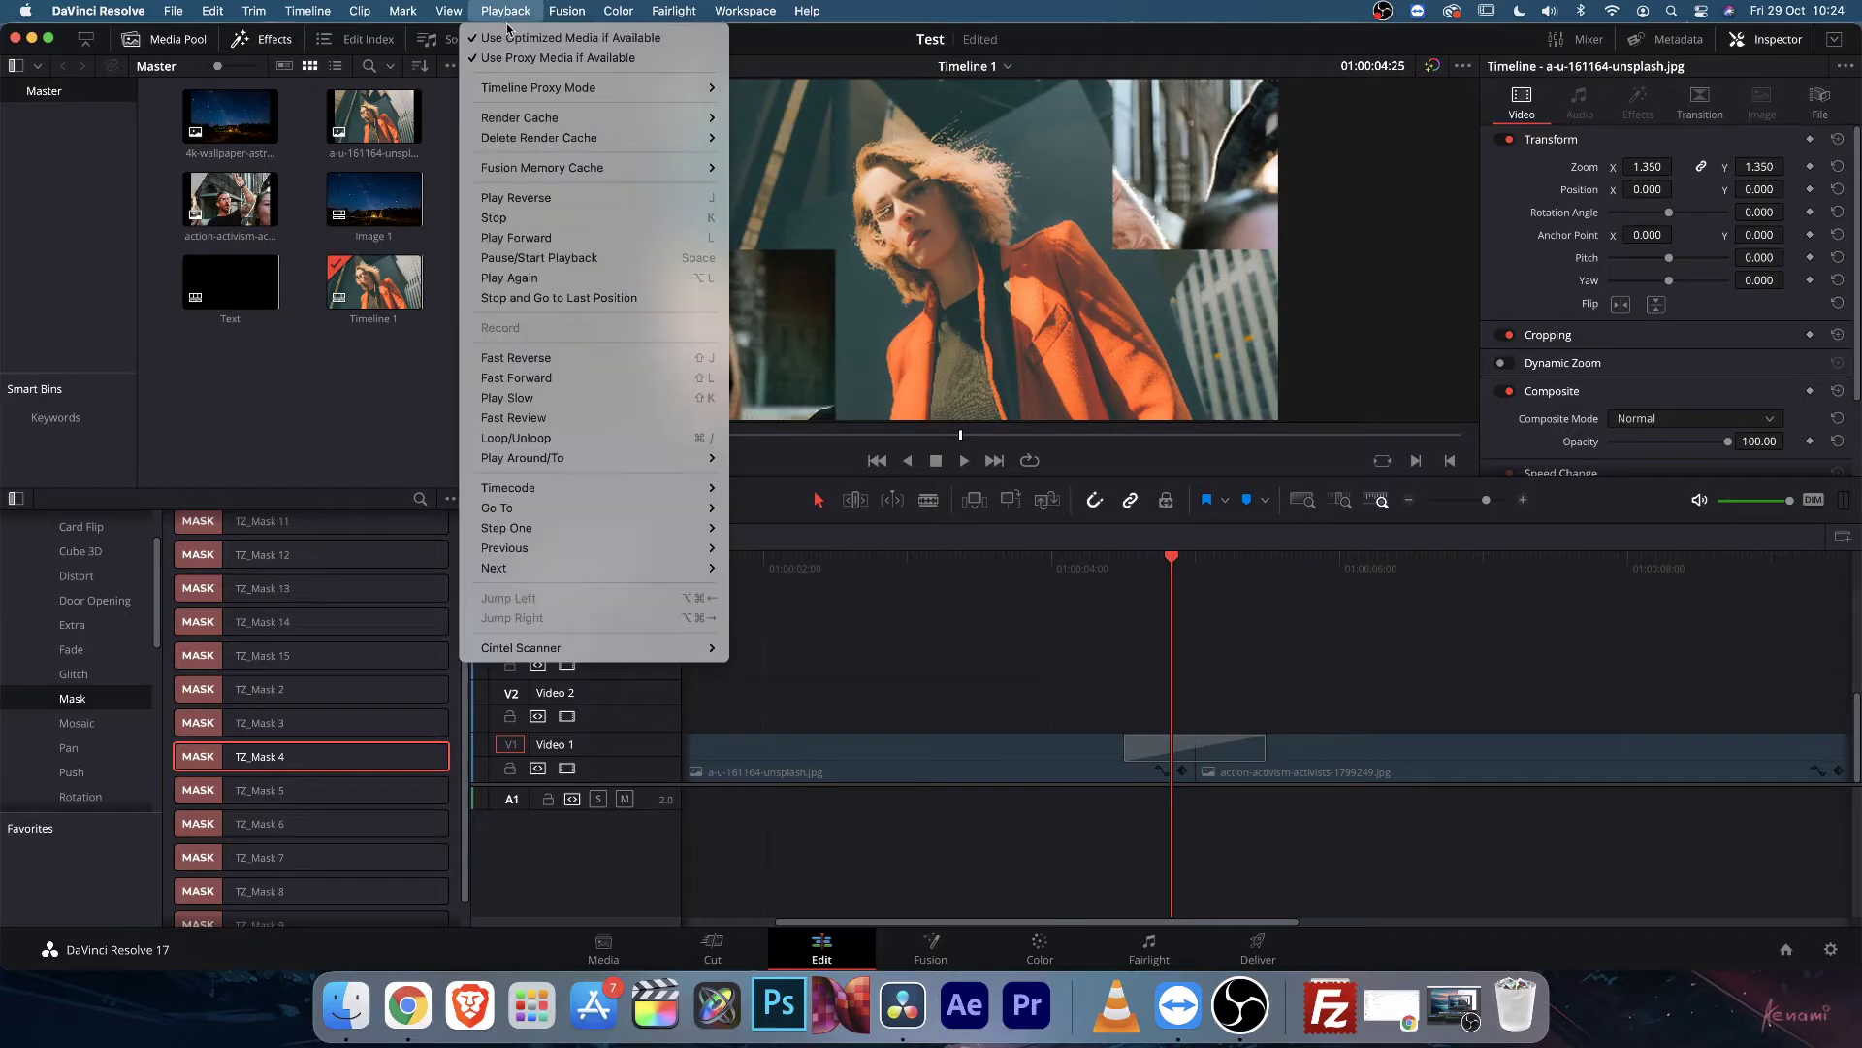
{"action": "mouse_move", "coordinate": [556, 127]}
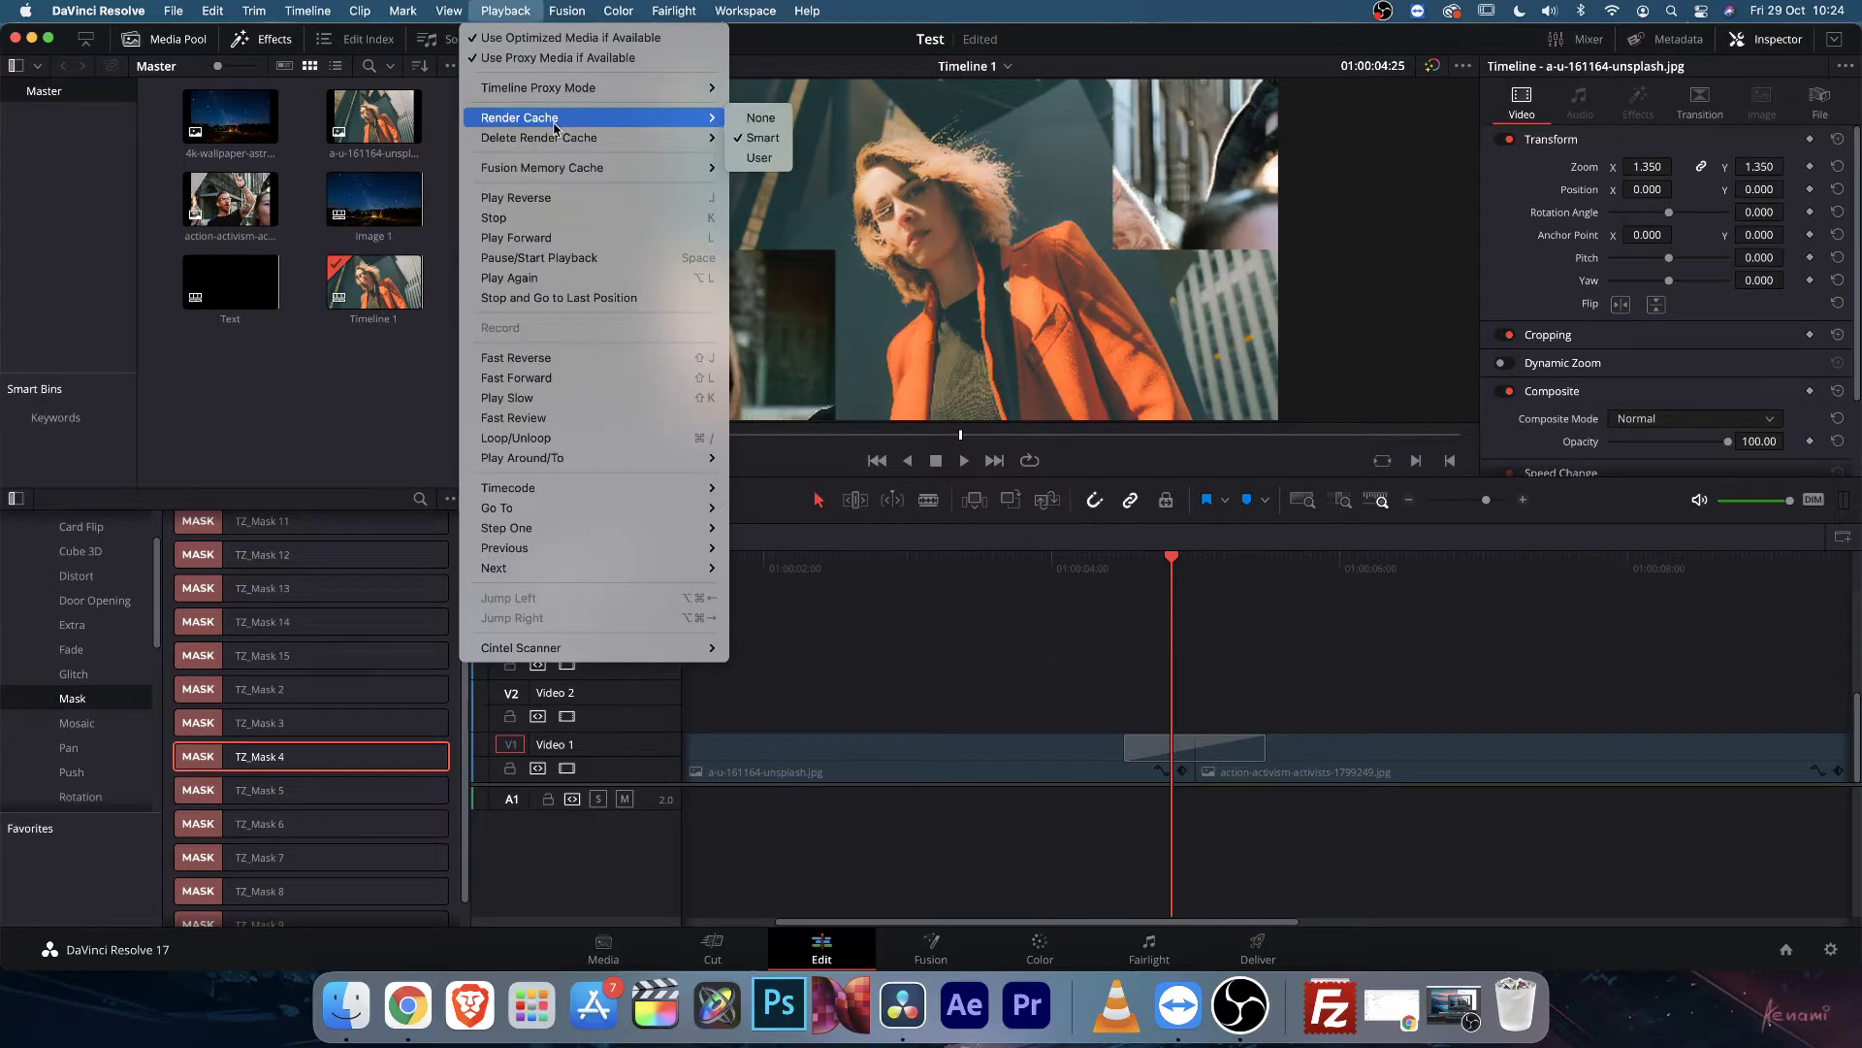
{"action": "left_click", "coordinate": [754, 139]}
{"action": "left_click", "coordinate": [506, 11]}
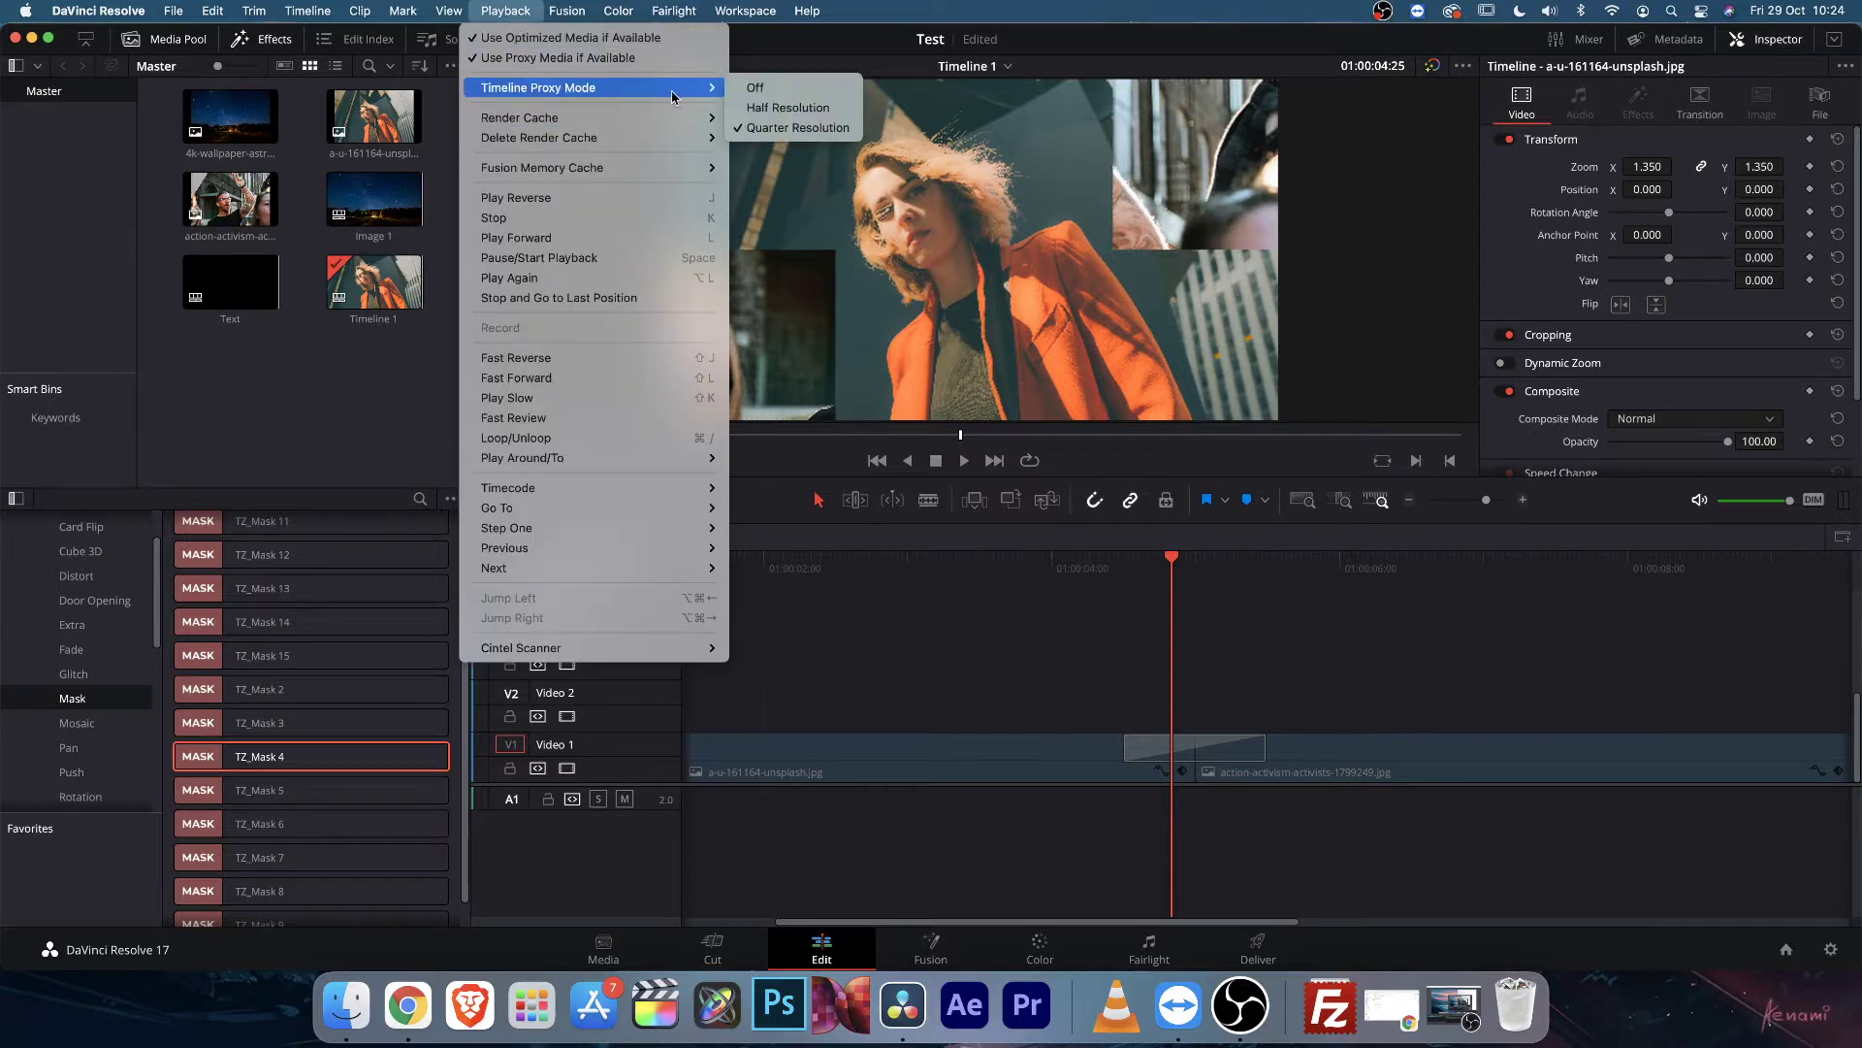
Return the playhead to just before the TZ_Mask 4 transition, stepping frame by frame.
{"action": "mouse_move", "coordinate": [647, 121]}
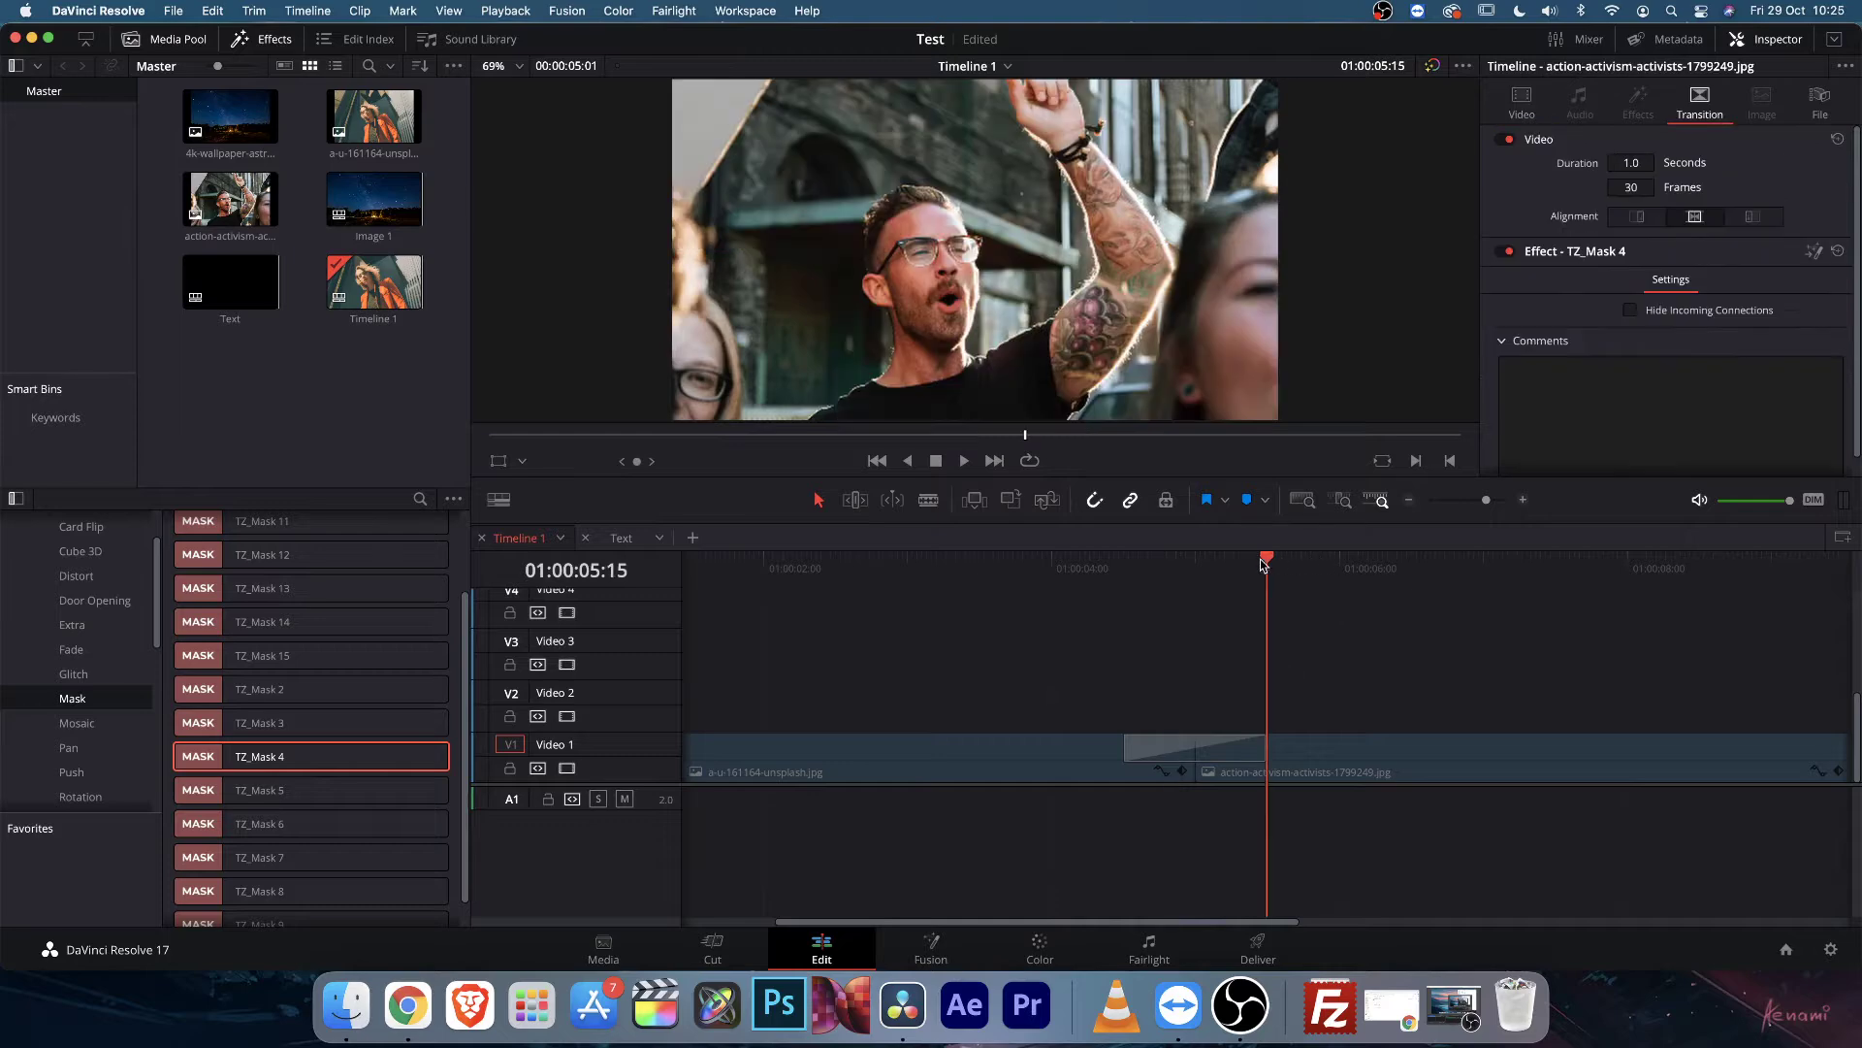
{"action": "left_click_drag", "start_coordinate": [1277, 561], "coordinate": [1057, 561]}
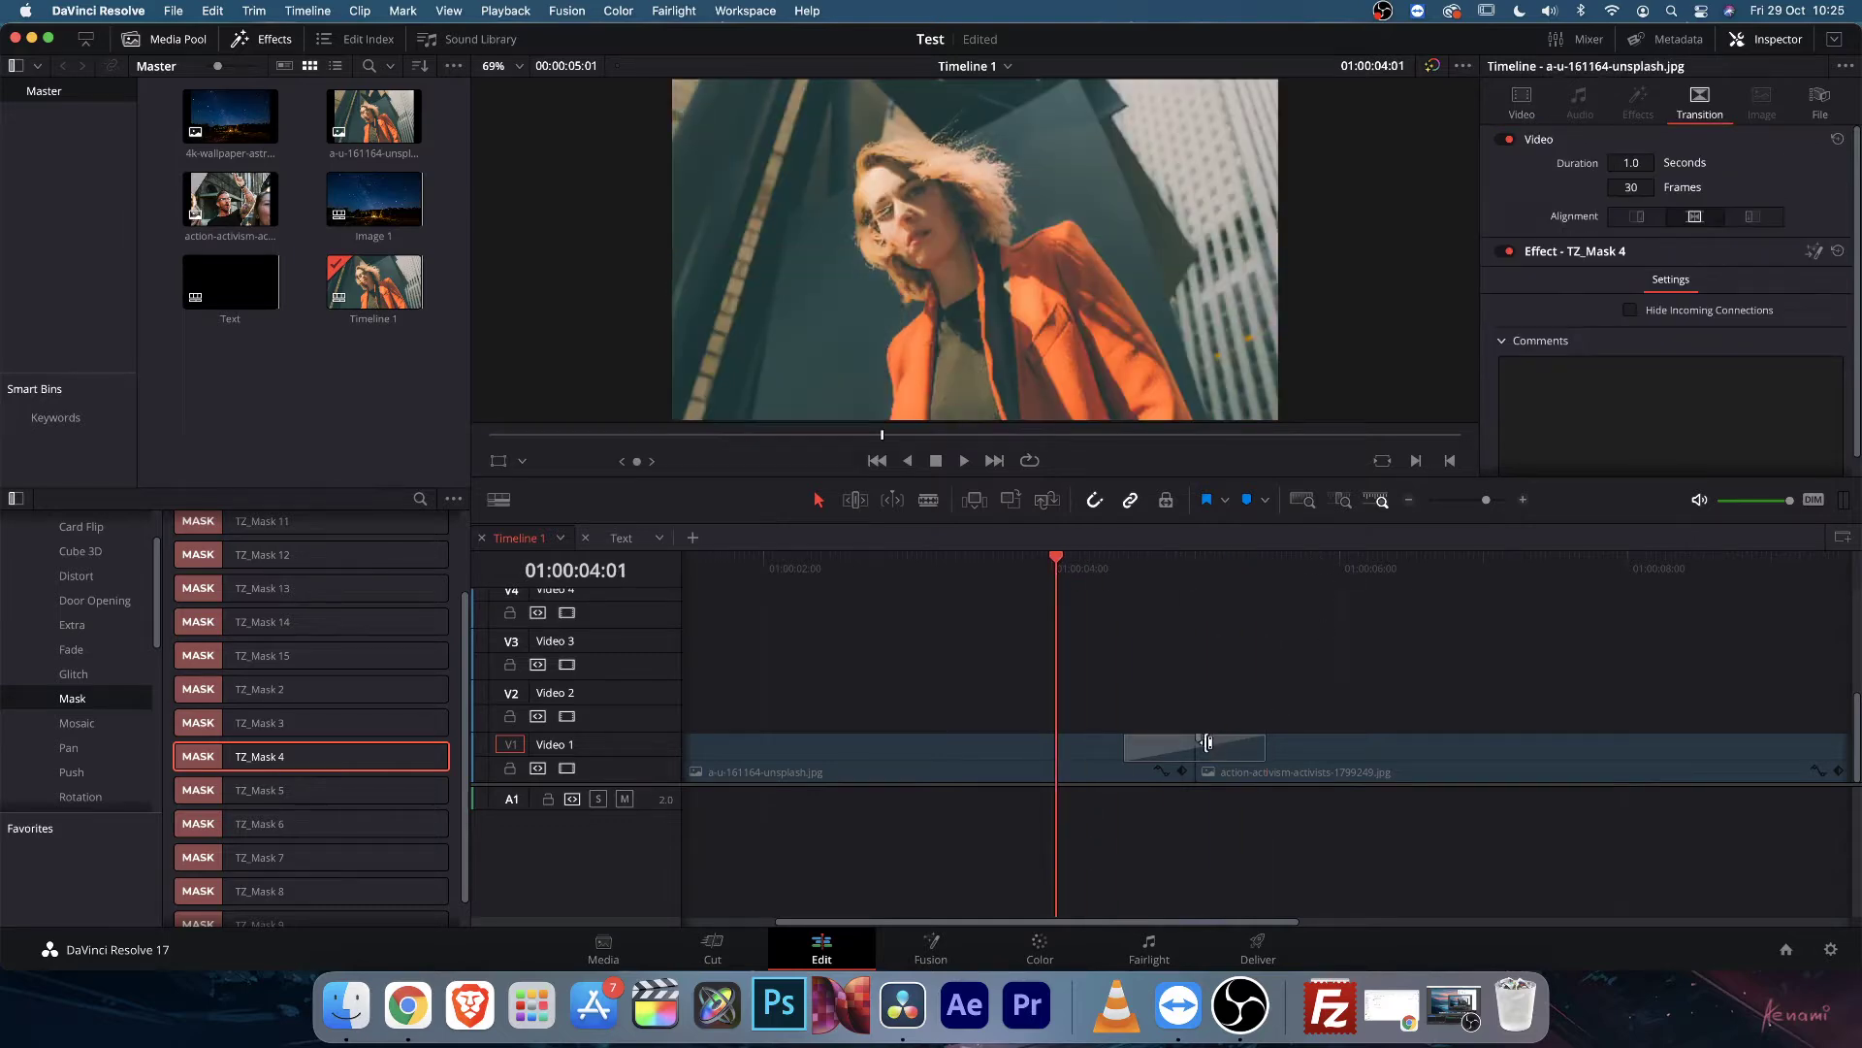
{"action": "key", "text": "Right"}
{"action": "key", "text": "Right"}
{"action": "key", "text": "Right"}
{"action": "key", "text": "Right"}
{"action": "key", "text": "Right"}
{"action": "key", "text": "Right"}
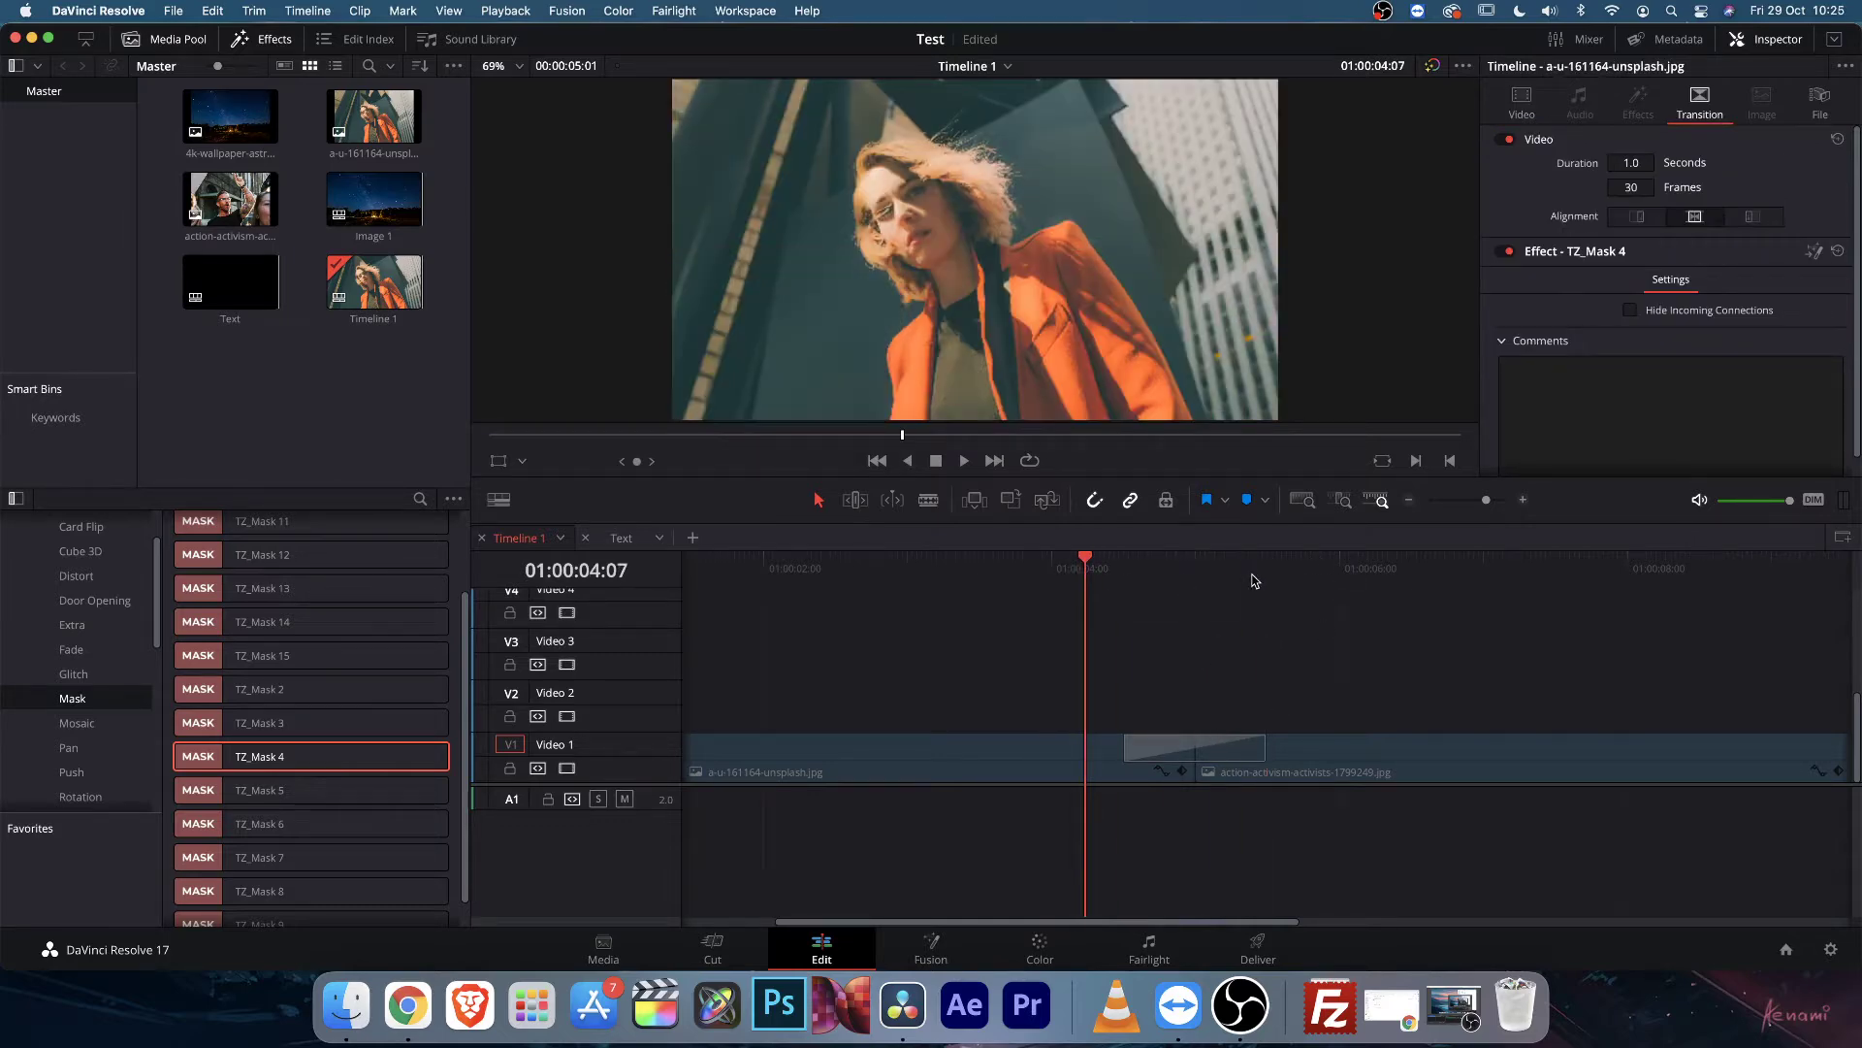
{"action": "scroll", "coordinate": [1116, 631], "scroll_direction": "right", "scroll_amount": 3}
{"action": "key", "text": "Left"}
Scrub and play through the mask transition, then delete TZ_Mask 4 to leave a plain cut.
{"action": "left_click", "coordinate": [983, 757]}
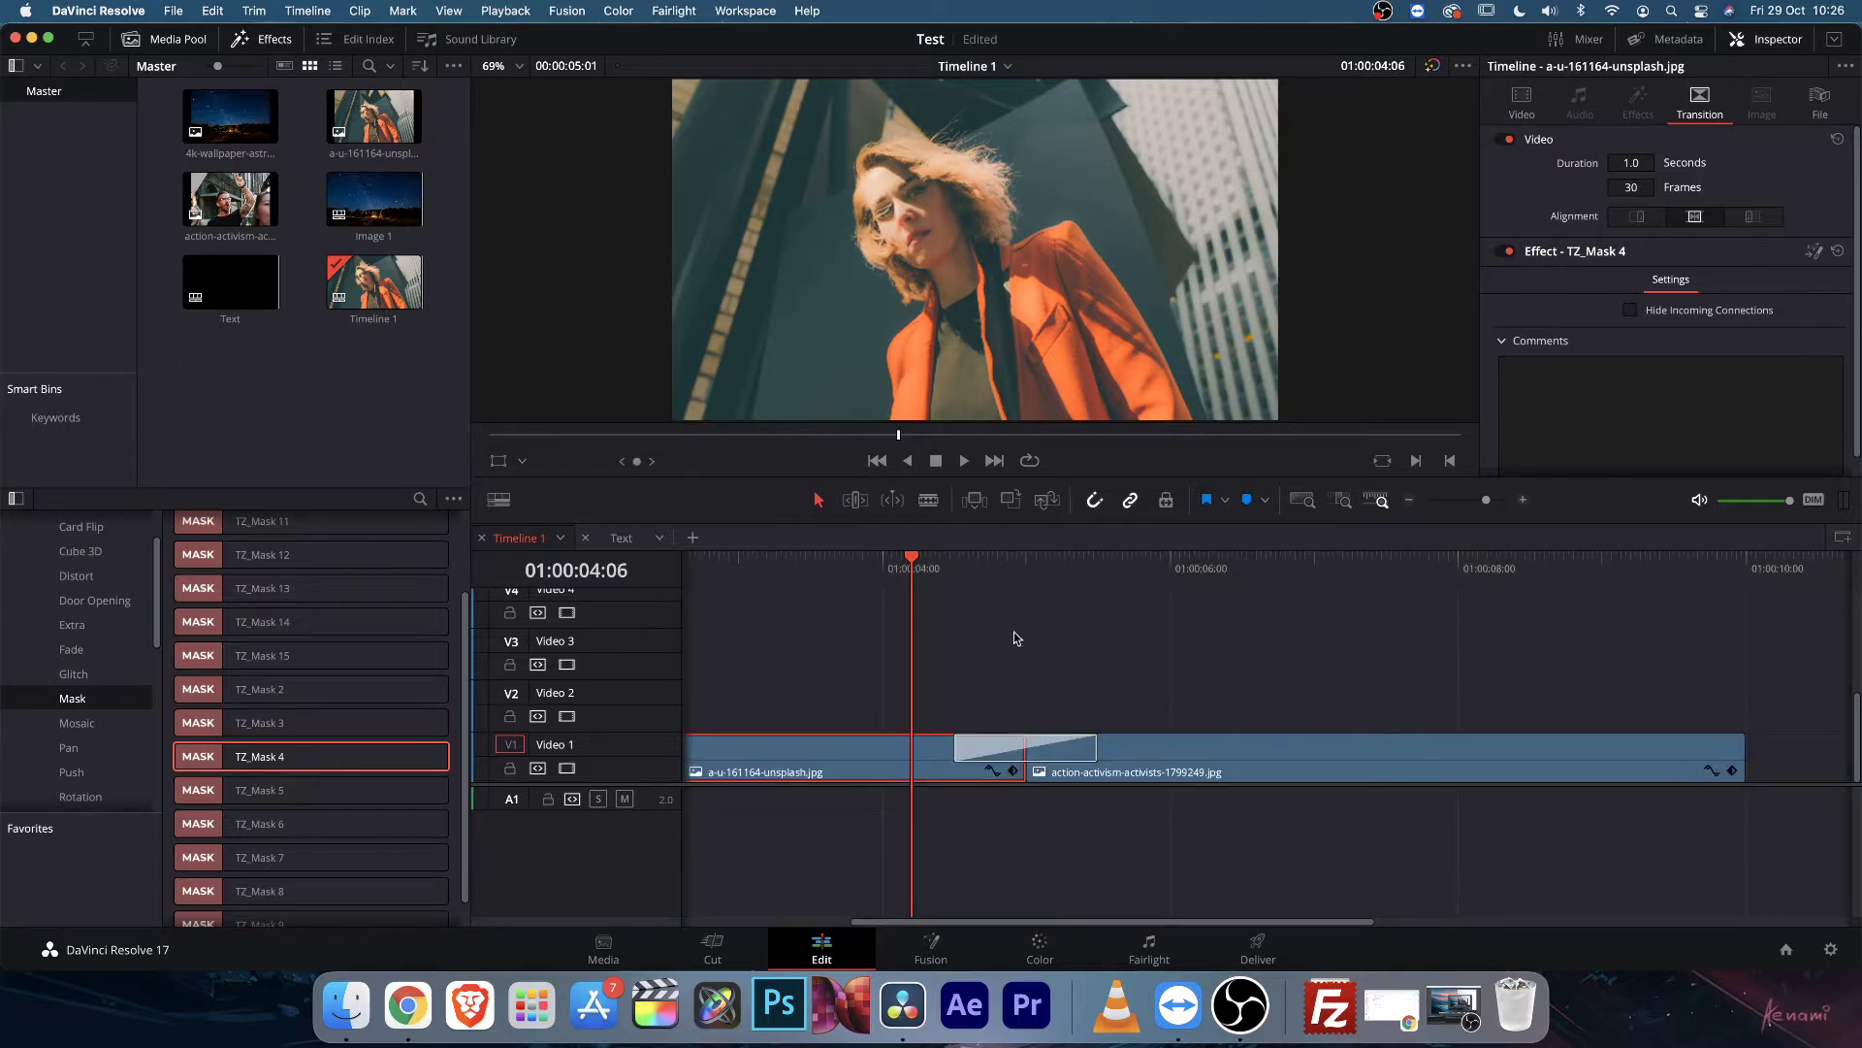
{"action": "mouse_move", "coordinate": [924, 568]}
{"action": "left_mouse_down"}
{"action": "mouse_move", "coordinate": [1131, 567]}
{"action": "mouse_move", "coordinate": [925, 567]}
{"action": "left_mouse_up"}
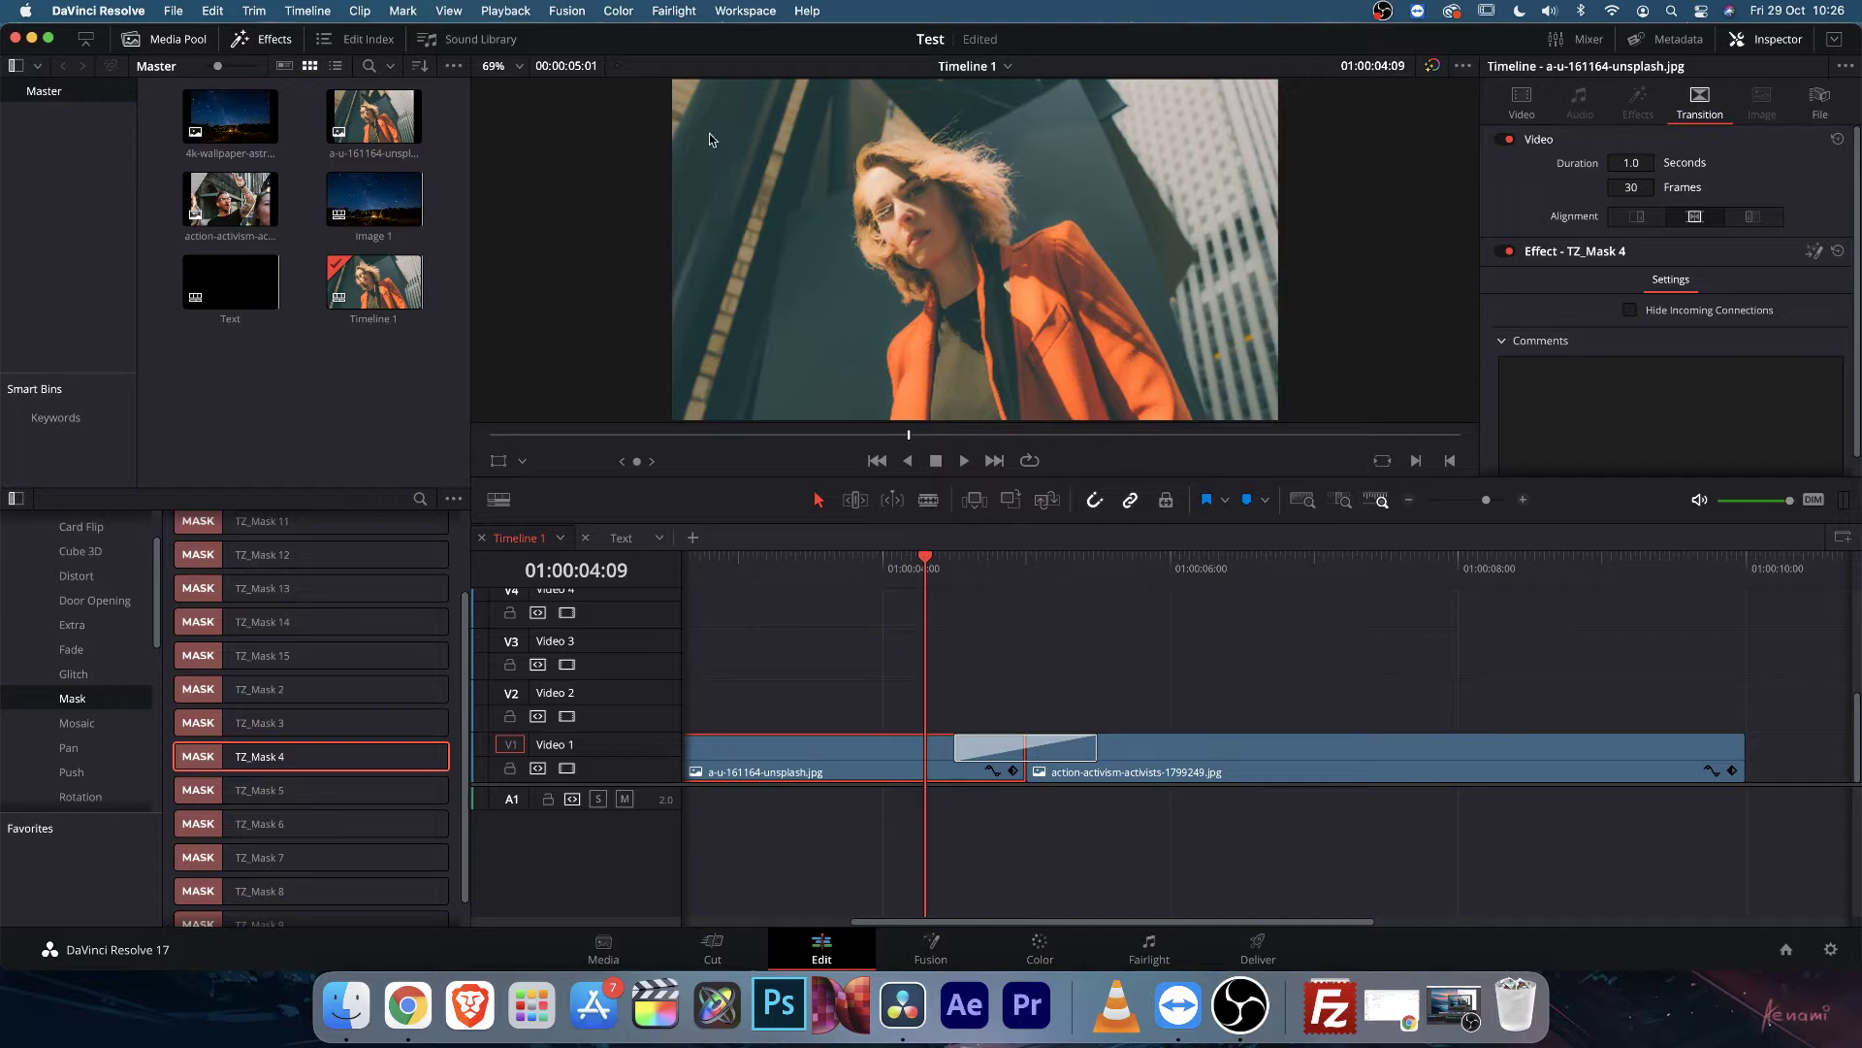
{"action": "mouse_move", "coordinate": [928, 579]}
{"action": "left_mouse_down"}
{"action": "mouse_move", "coordinate": [950, 577]}
{"action": "mouse_move", "coordinate": [931, 579]}
{"action": "left_mouse_up"}
{"action": "left_click", "coordinate": [1087, 589]}
{"action": "key", "text": "space"}
{"action": "key", "text": "space"}
{"action": "left_click", "coordinate": [1023, 747]}
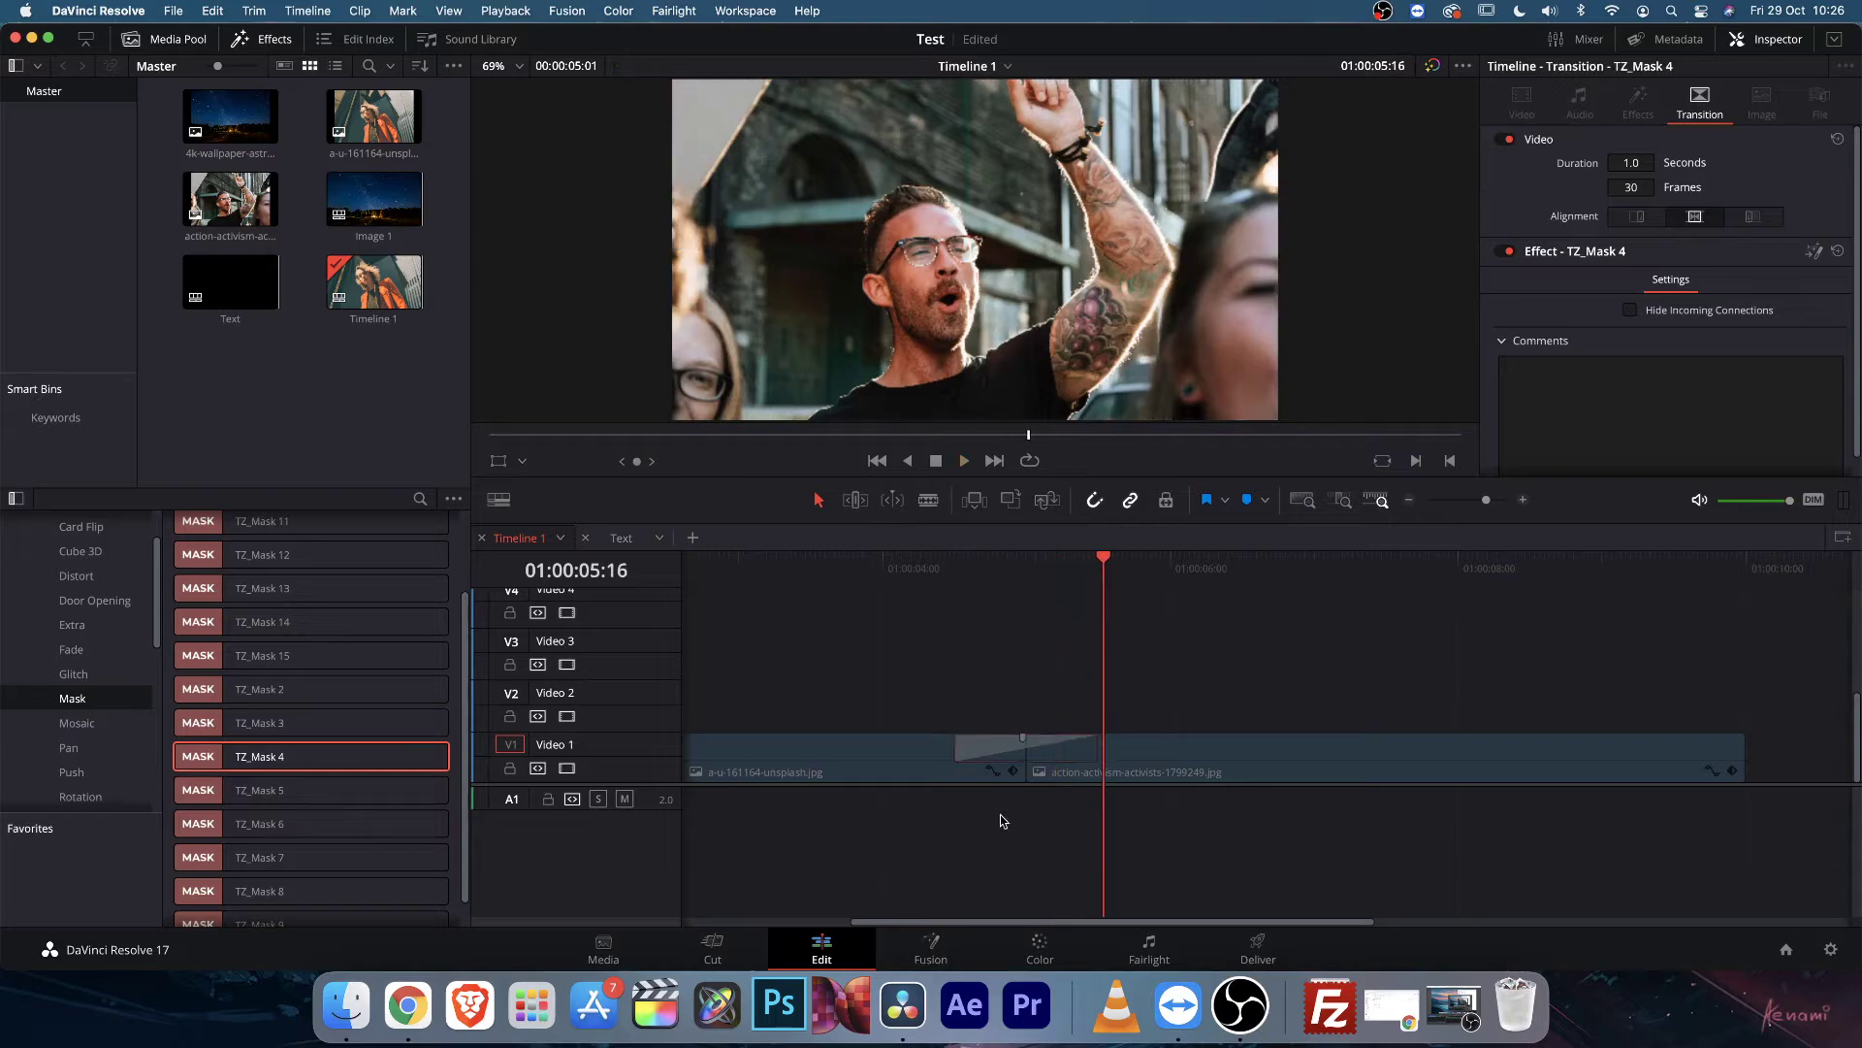
{"action": "key", "text": "Delete"}
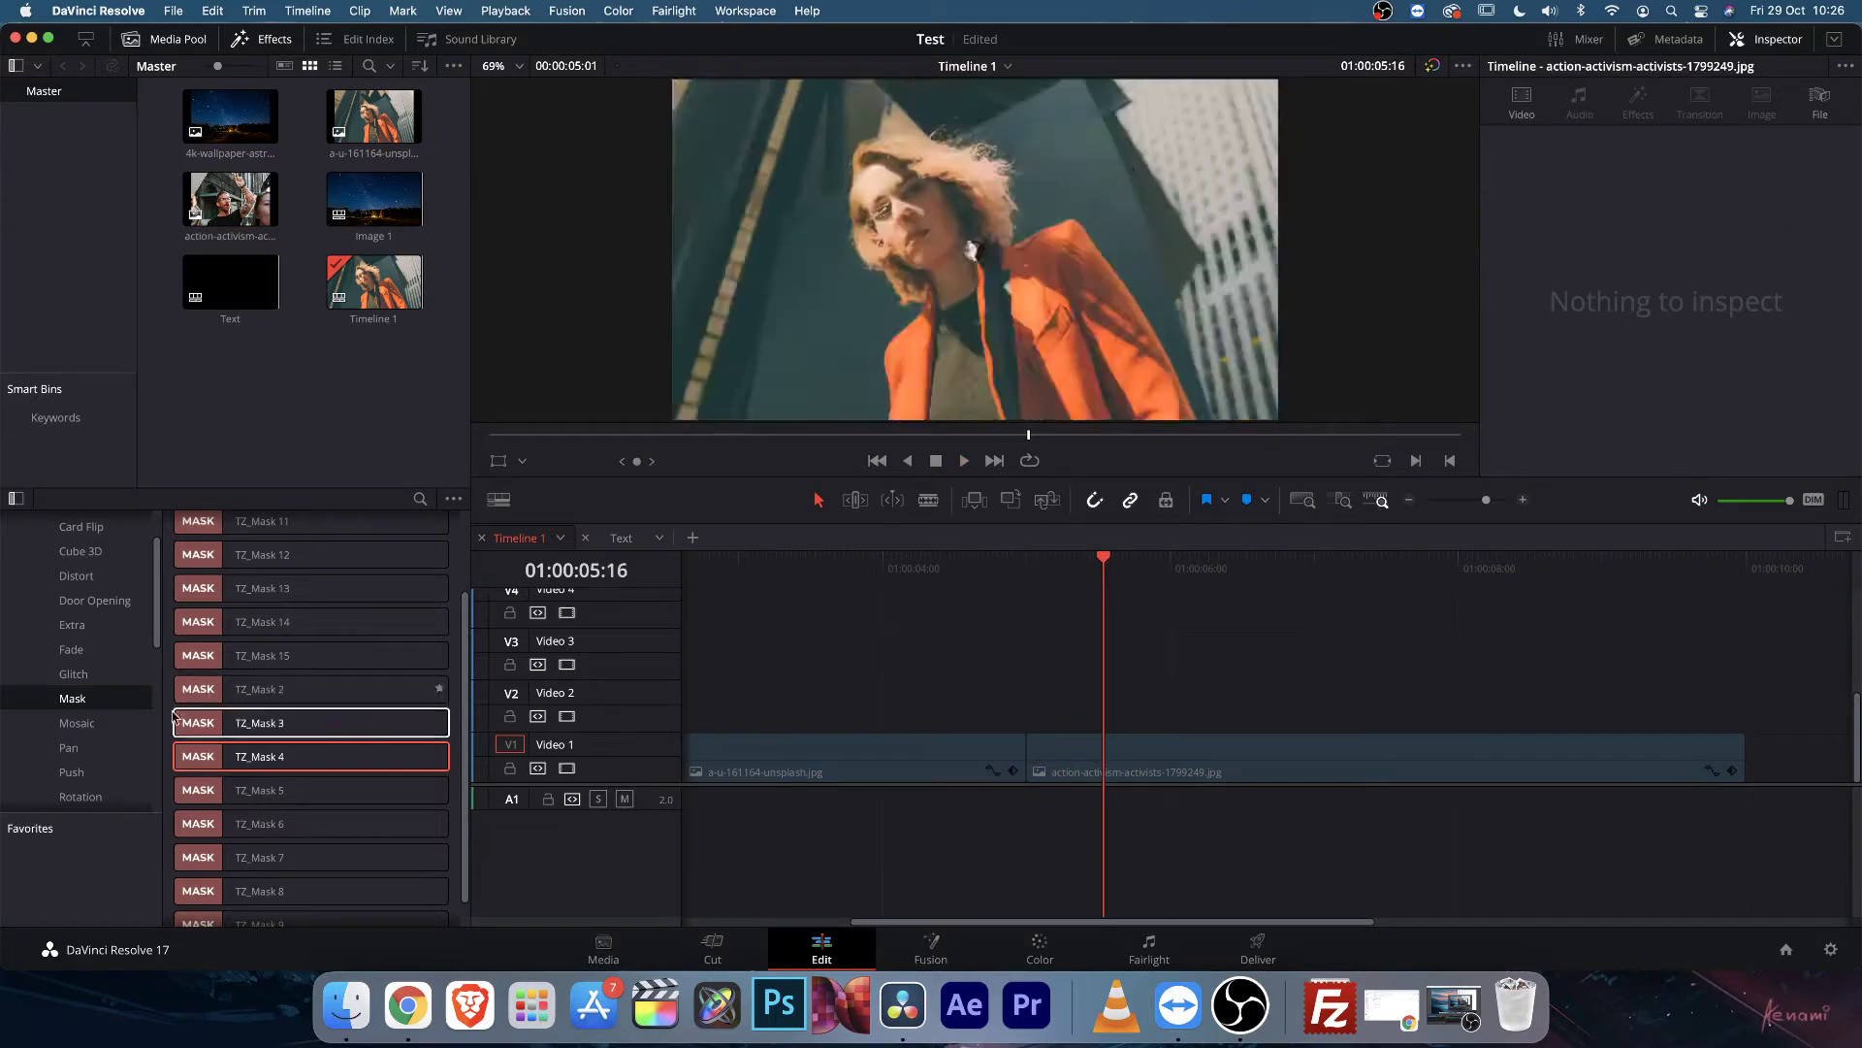
Drop TZ_Pan (Left) from the Transitions Zone Pan category onto the Video 1 cut.
{"action": "scroll", "coordinate": [146, 740], "scroll_direction": "up", "scroll_amount": 3}
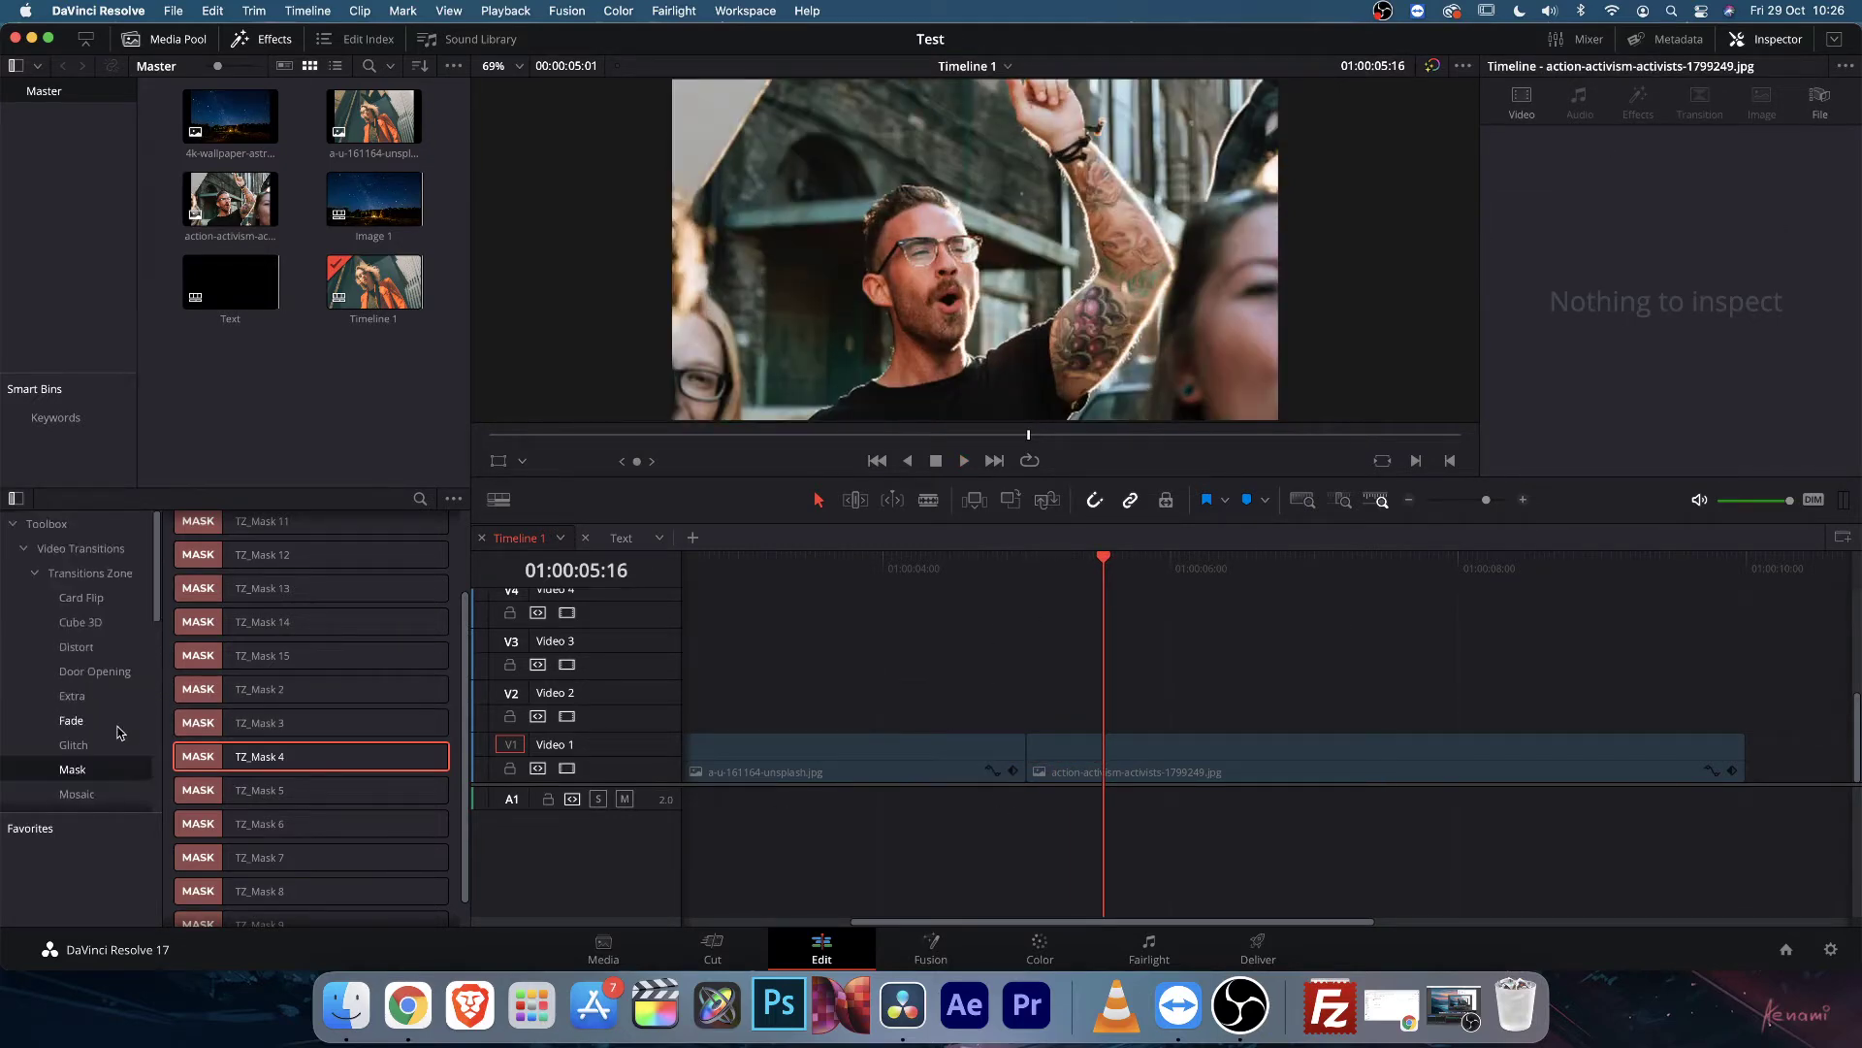
{"action": "scroll", "coordinate": [117, 732], "scroll_direction": "down", "scroll_amount": 5}
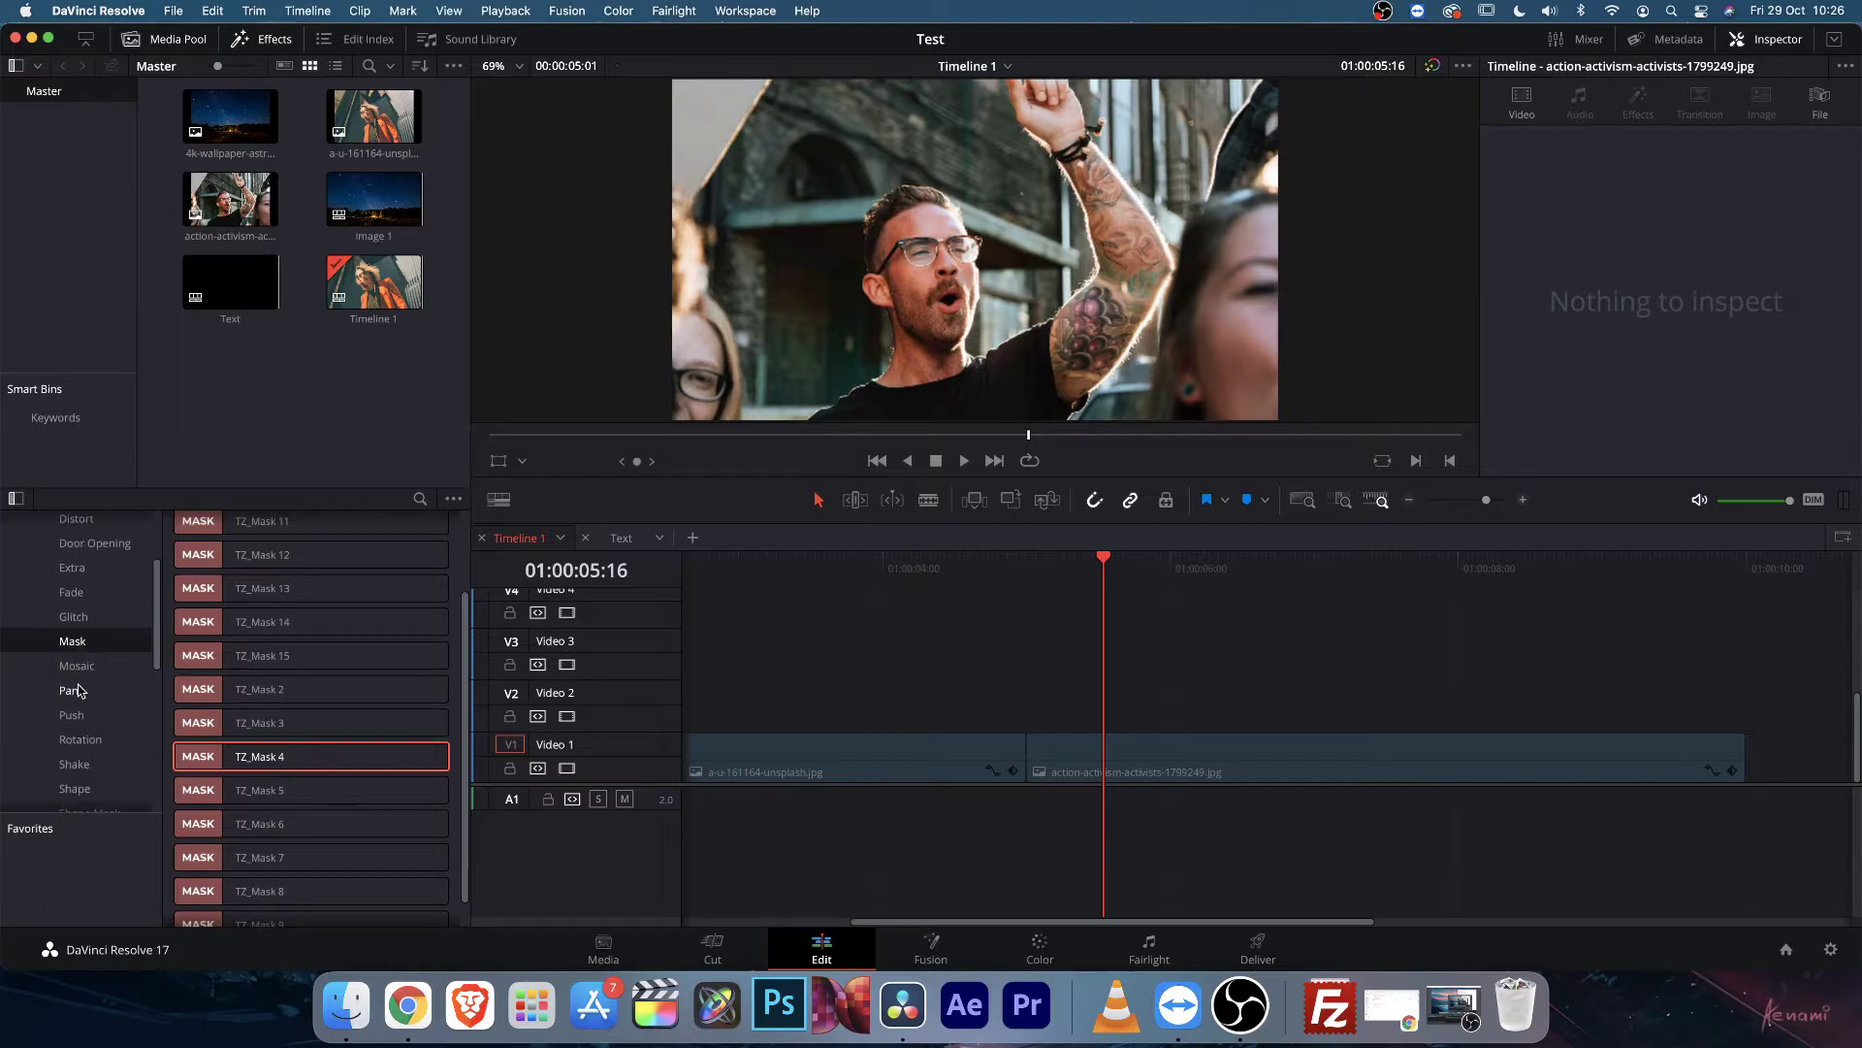
{"action": "left_click", "coordinate": [77, 694]}
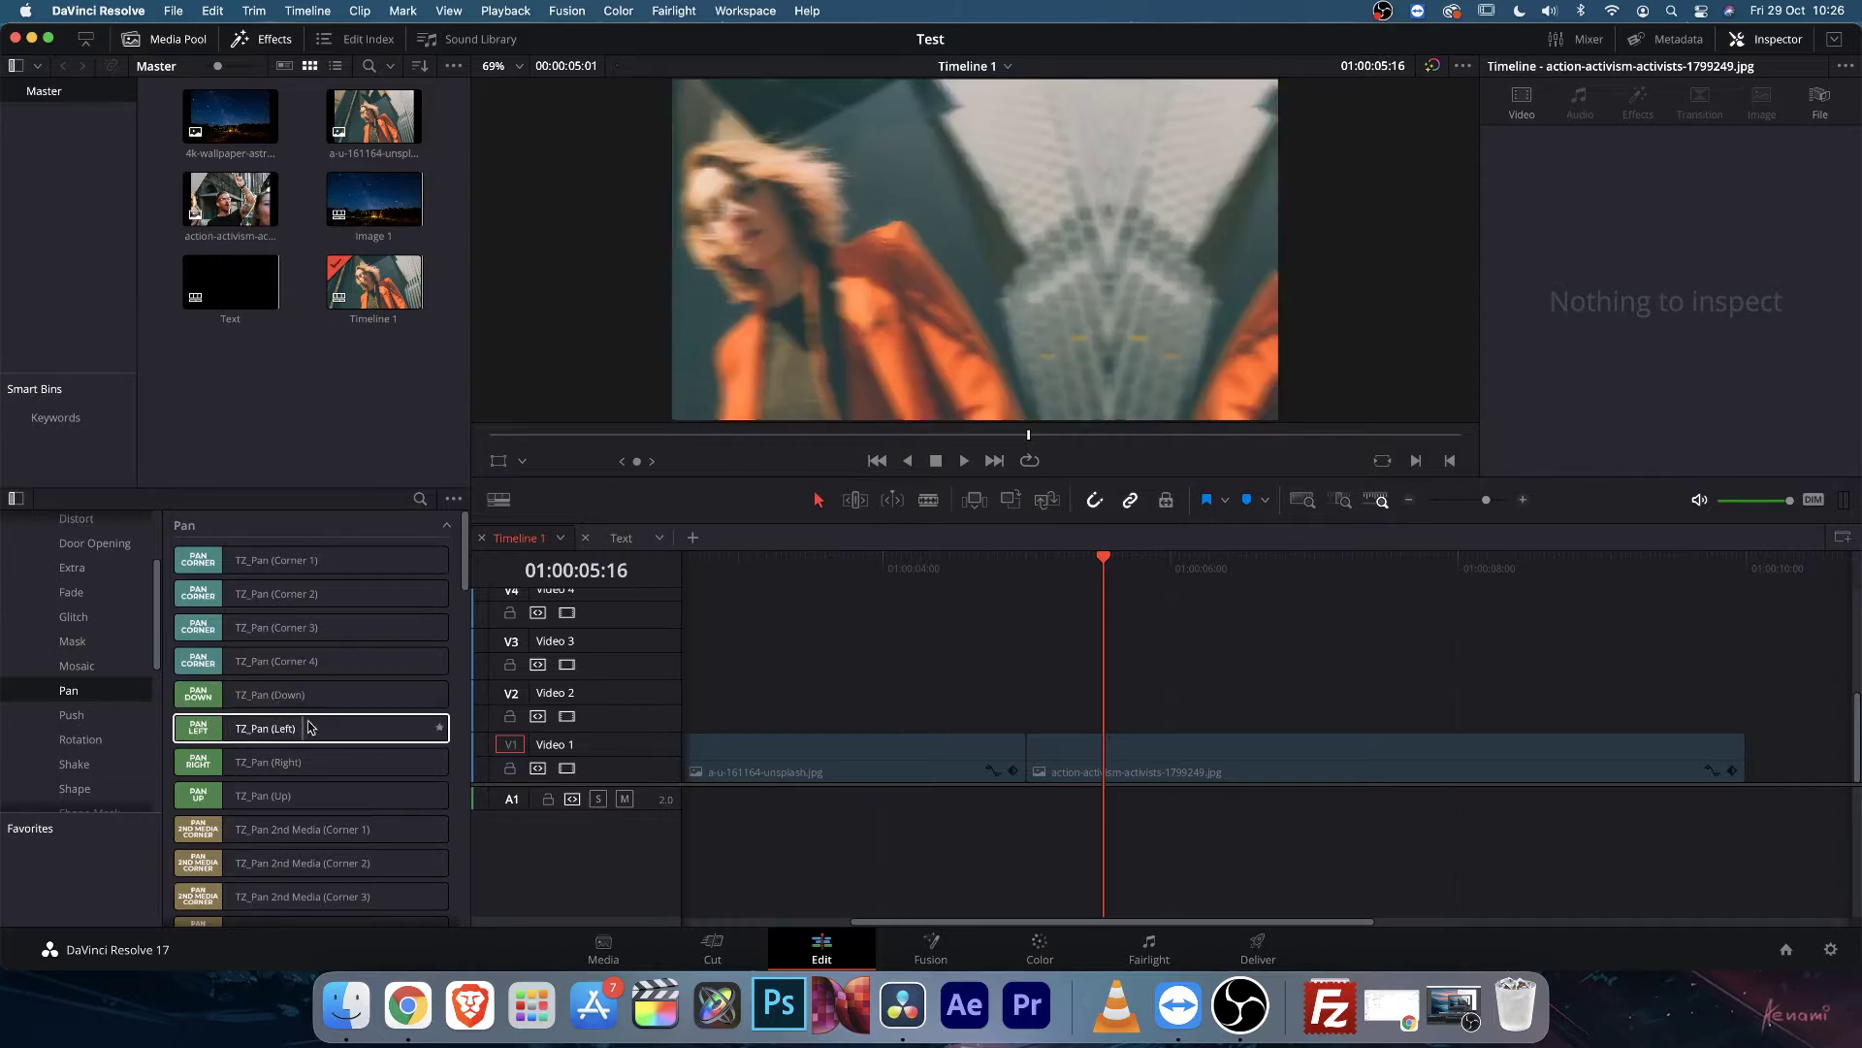
{"action": "left_click_drag", "start_coordinate": [269, 725], "coordinate": [1025, 761]}
{"action": "mouse_move", "coordinate": [955, 557]}
{"action": "left_mouse_down"}
{"action": "mouse_move", "coordinate": [928, 558]}
{"action": "mouse_move", "coordinate": [984, 558]}
{"action": "left_mouse_up"}
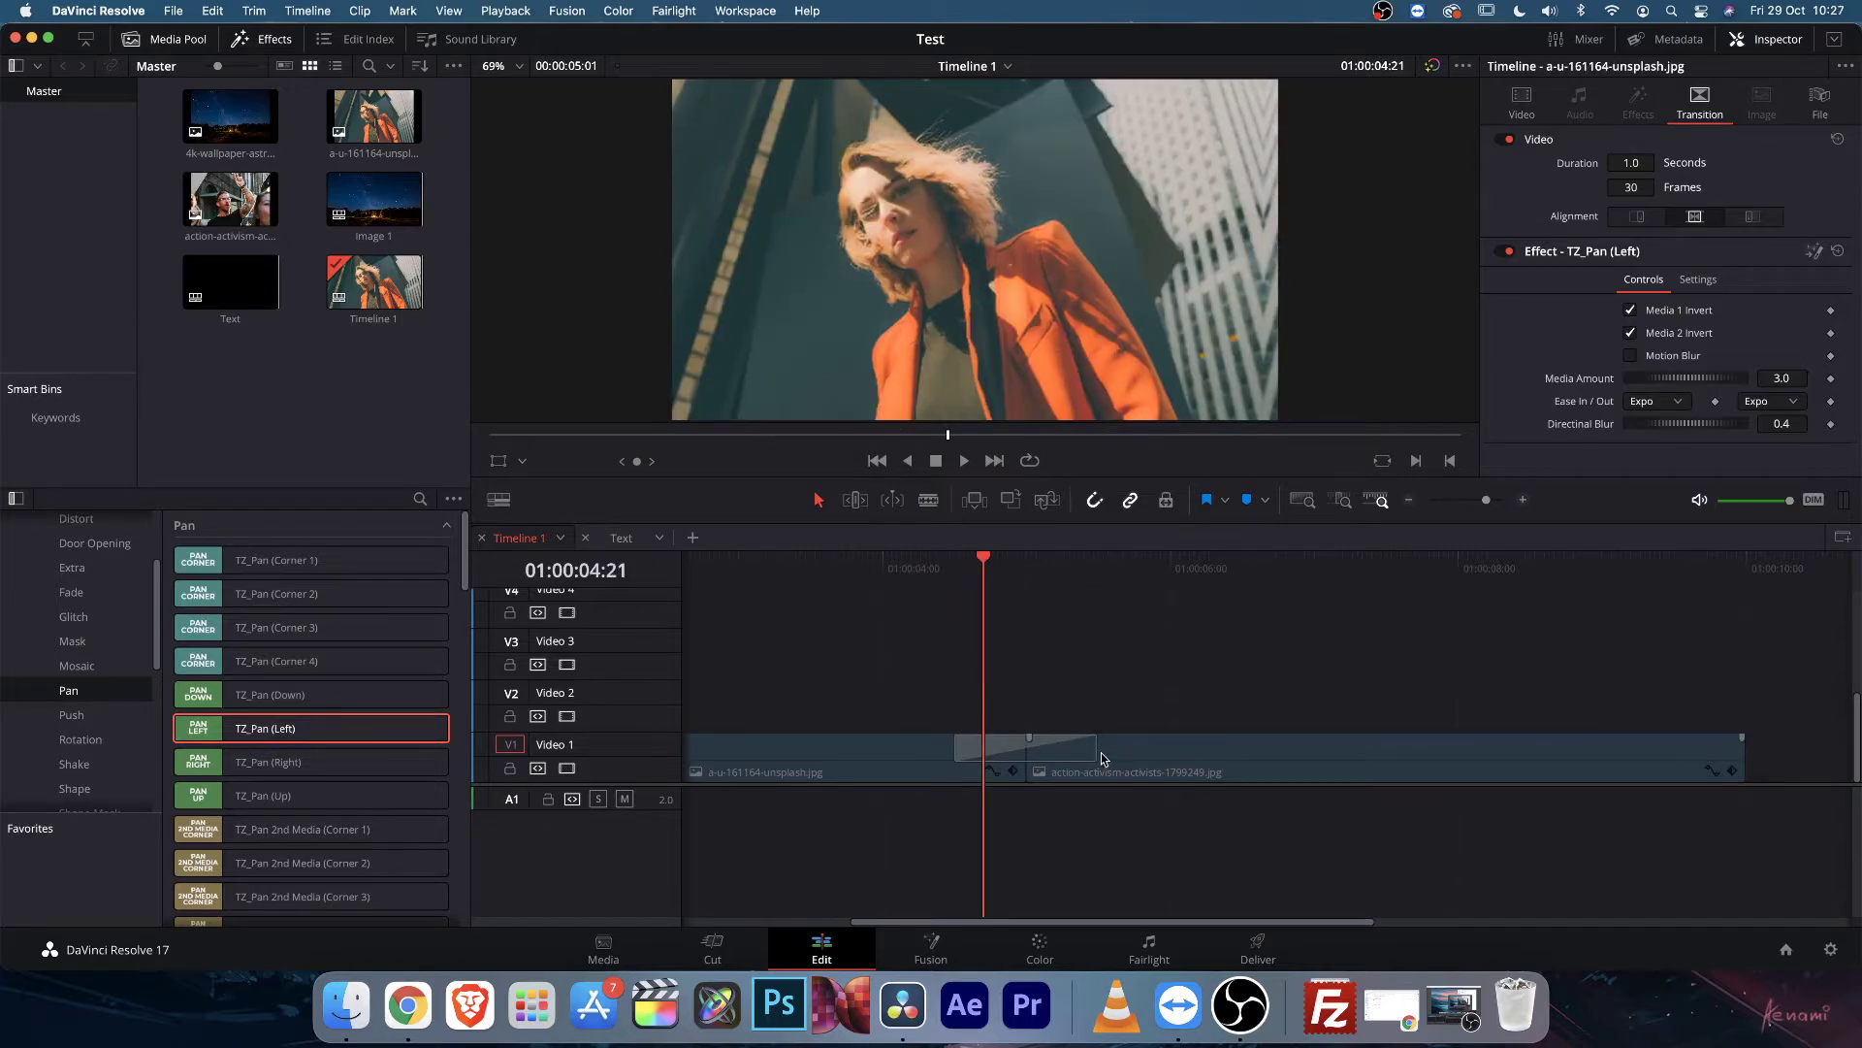
Lengthen the TZ_Pan (Left) transition and play it back.
{"action": "left_click_drag", "start_coordinate": [1096, 752], "coordinate": [1111, 754]}
{"action": "key", "text": "space"}
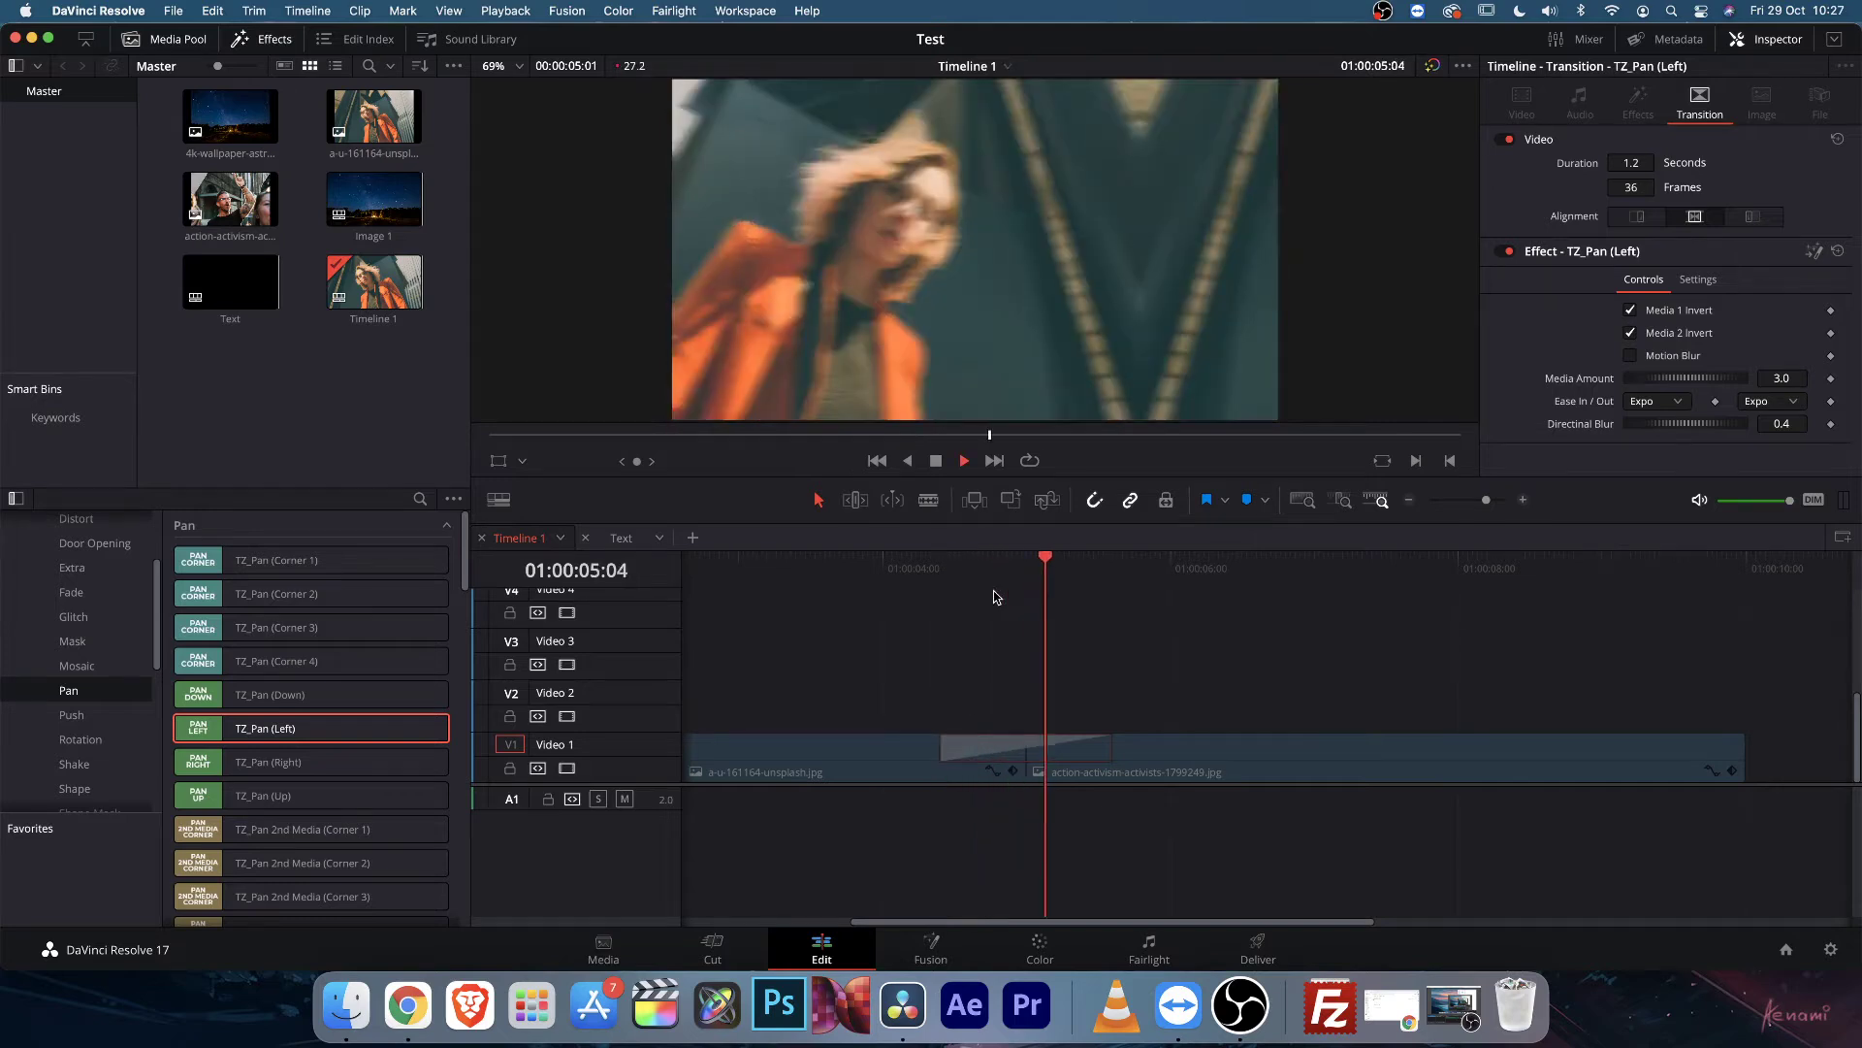
{"action": "left_click", "coordinate": [982, 588]}
{"action": "key", "text": "space"}
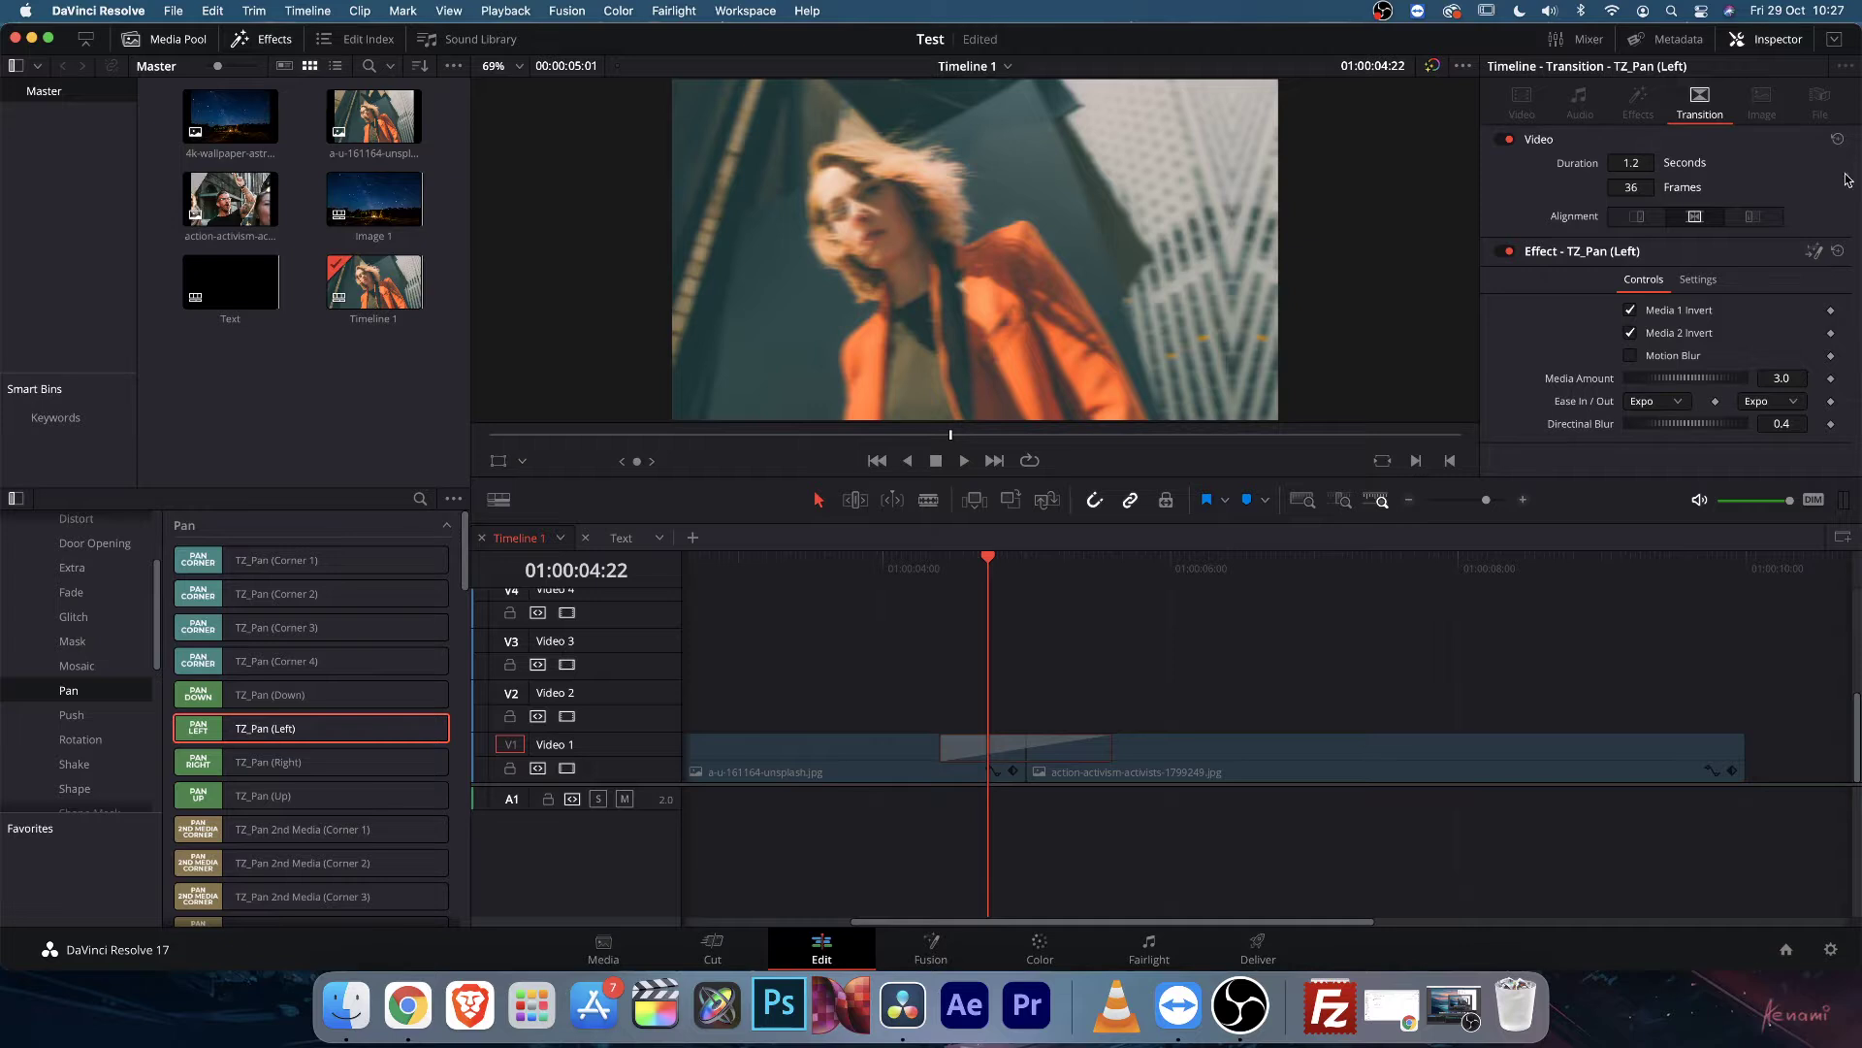
Set the transition duration to 1.2 s and turn off Media 1 Invert in the Inspector.
{"action": "left_click", "coordinate": [1771, 41]}
{"action": "left_click", "coordinate": [1773, 43]}
{"action": "left_click", "coordinate": [1646, 162]}
{"action": "left_click", "coordinate": [1630, 311]}
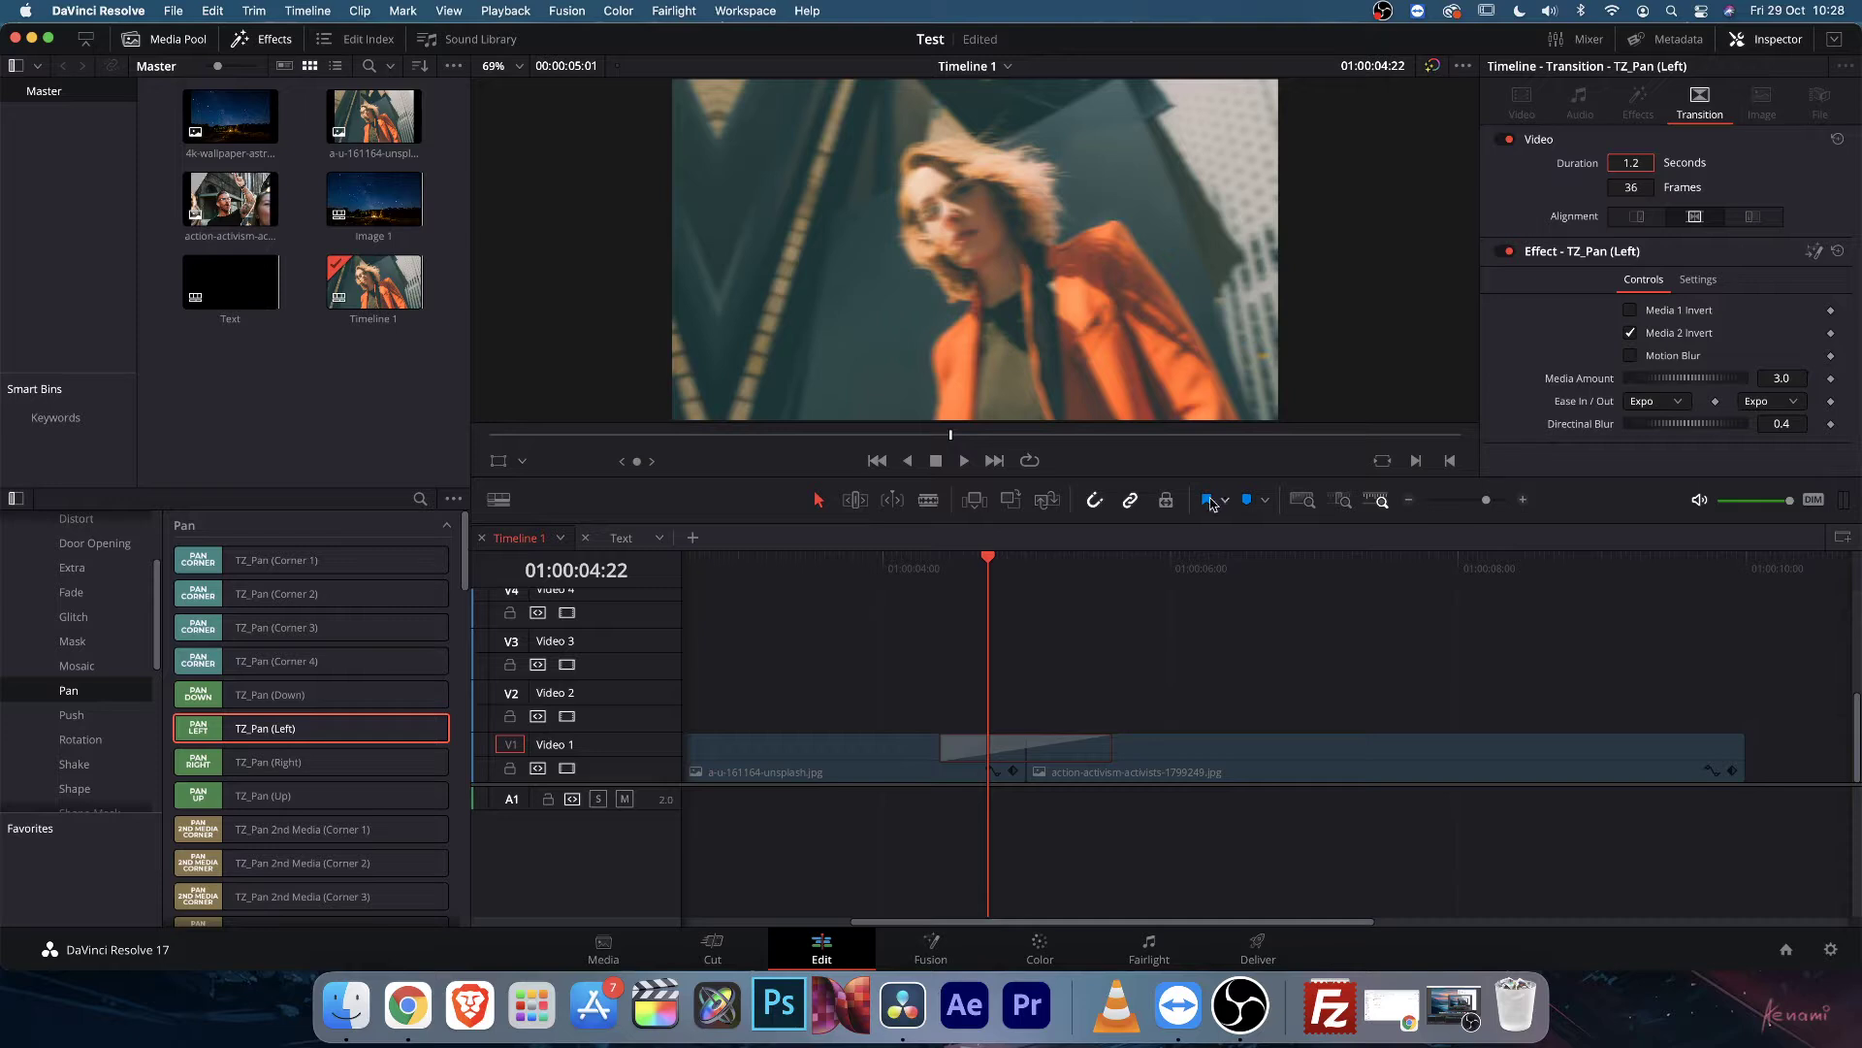
Replay the pan transition several times from just before the cut, then undo the last change.
{"action": "left_click", "coordinate": [967, 568]}
{"action": "key", "text": "Left"}
{"action": "key", "text": "Left"}
{"action": "key", "text": "Left"}
{"action": "key", "text": "Left"}
{"action": "key", "text": "Left"}
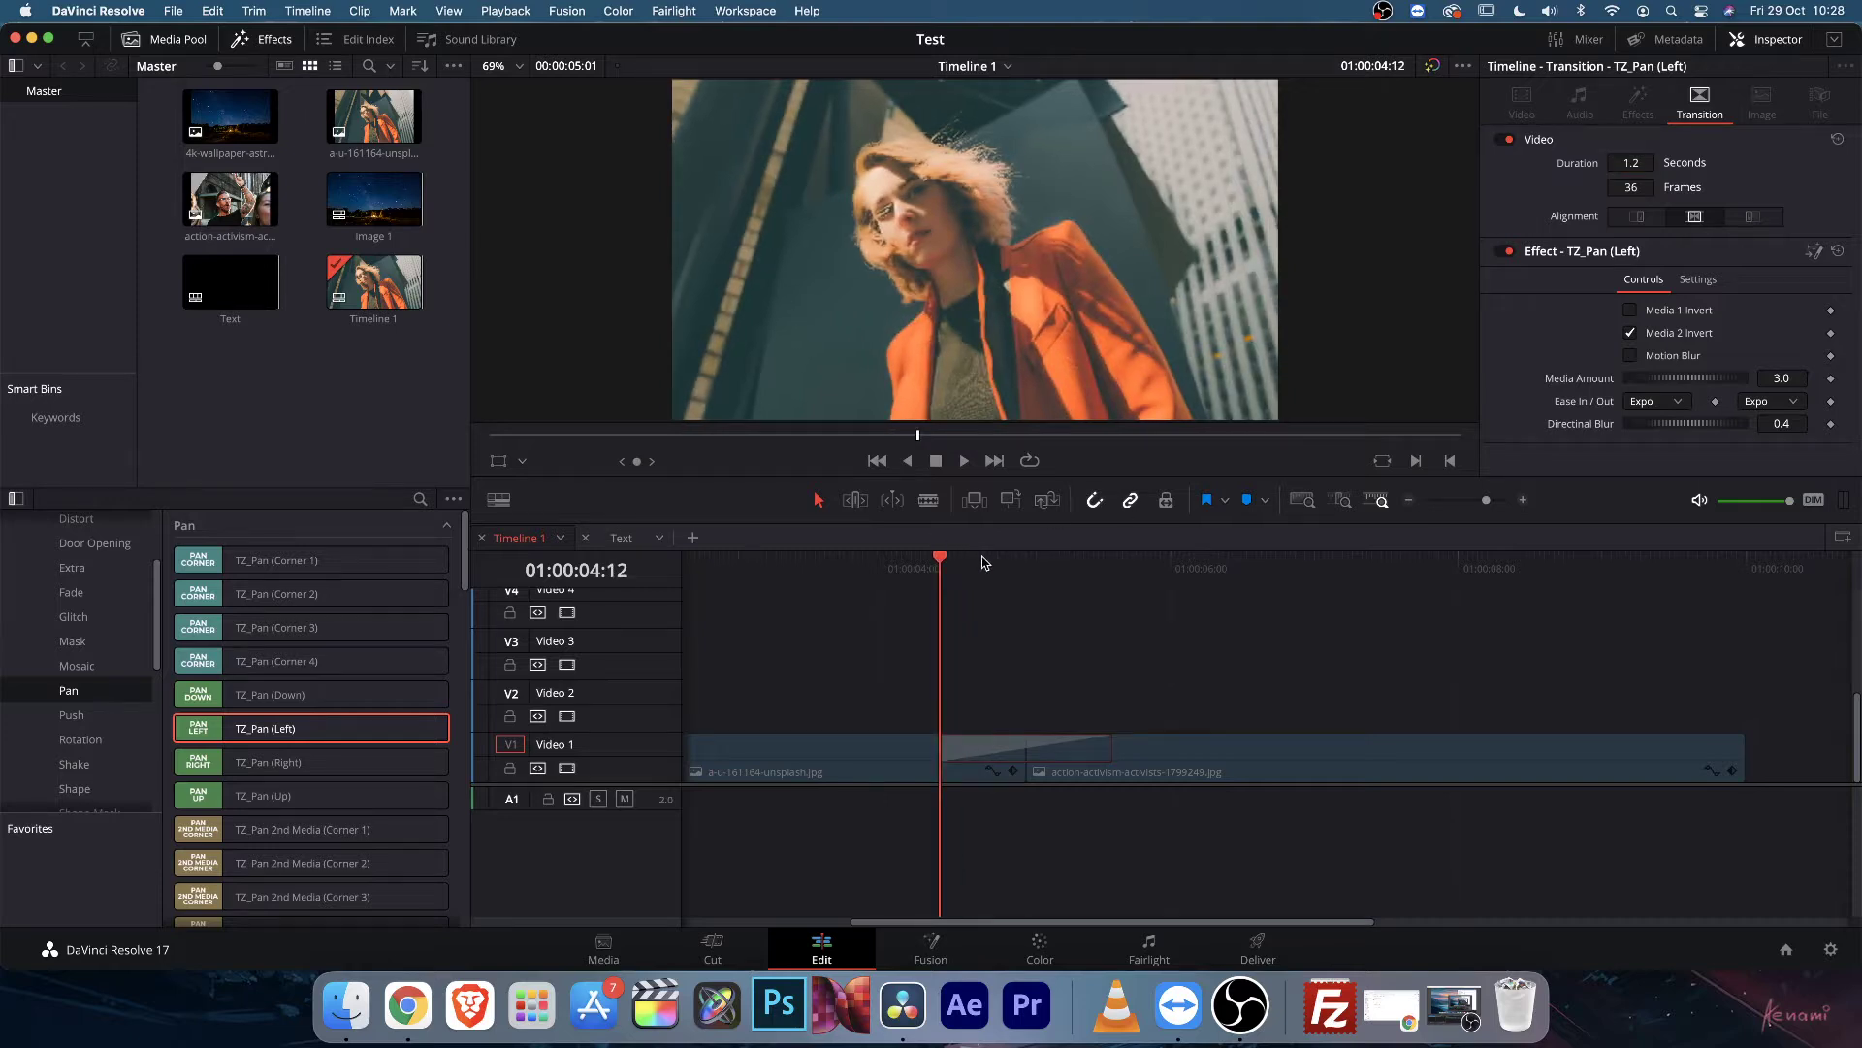
{"action": "key", "text": "space"}
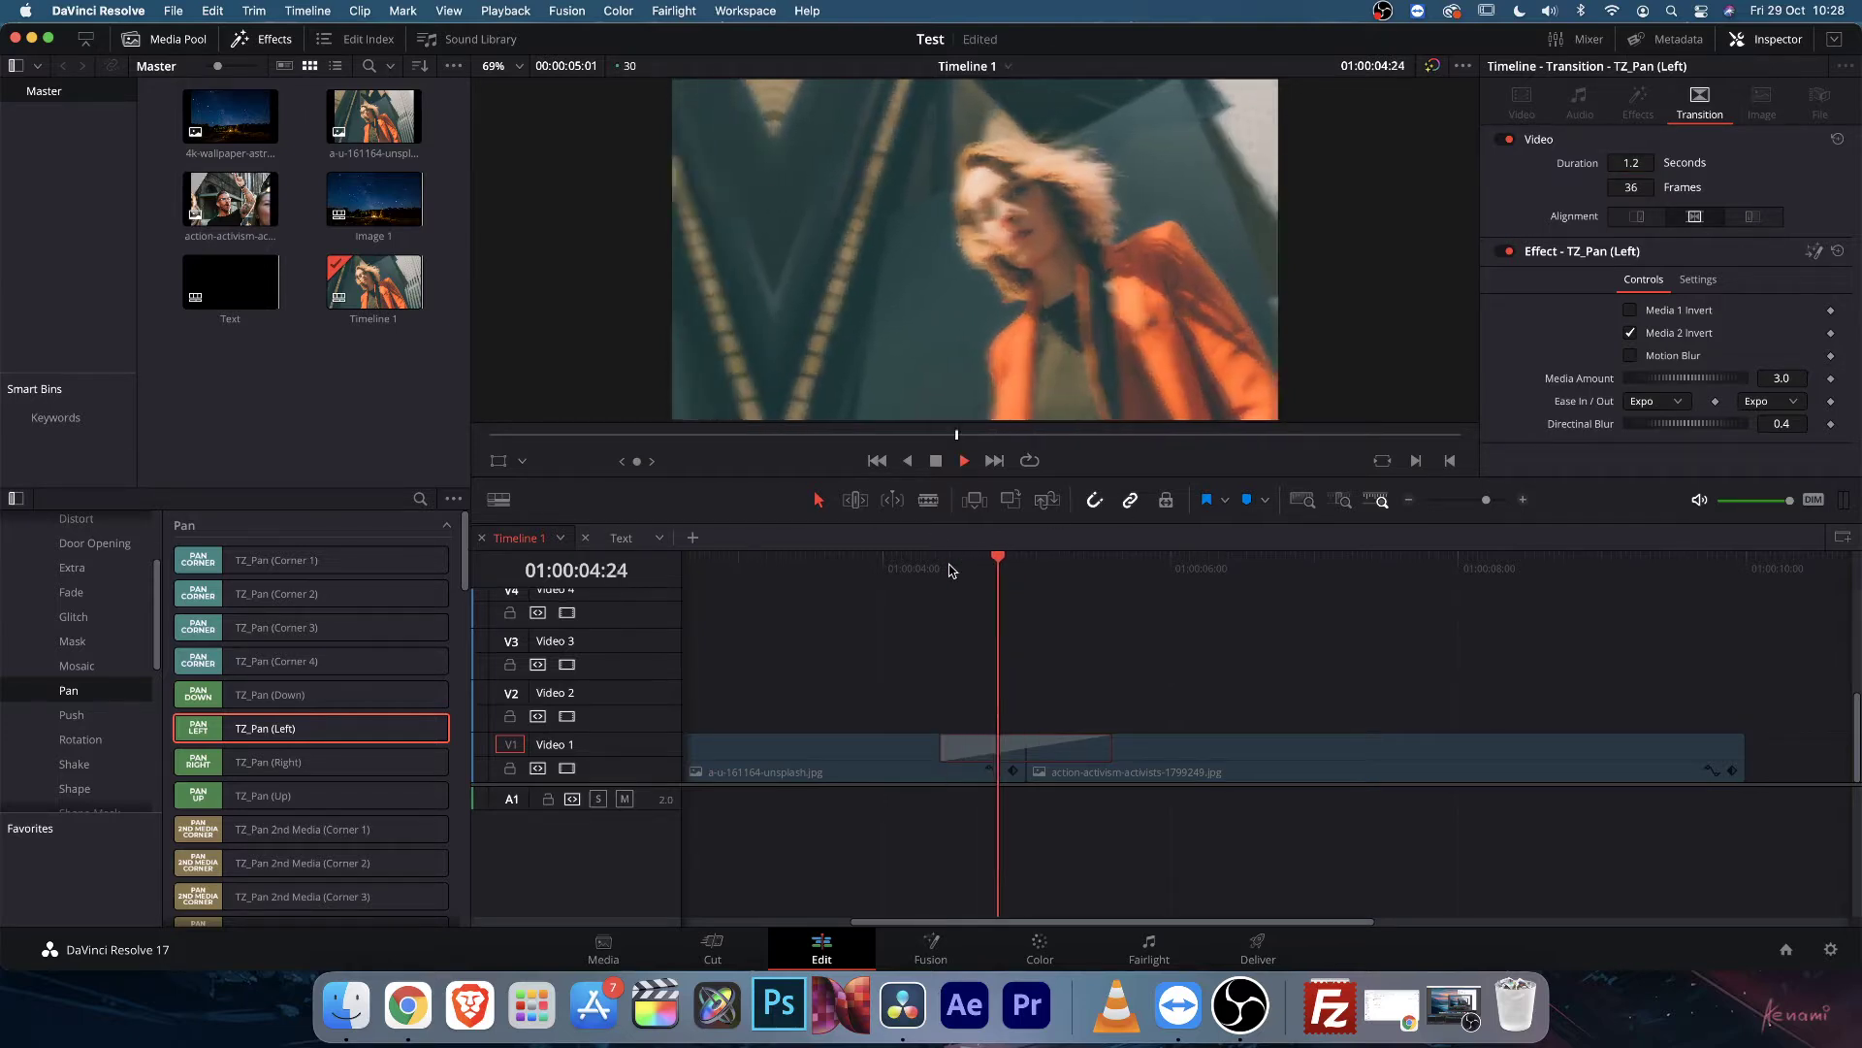
{"action": "left_click", "coordinate": [950, 570]}
{"action": "key", "text": "space"}
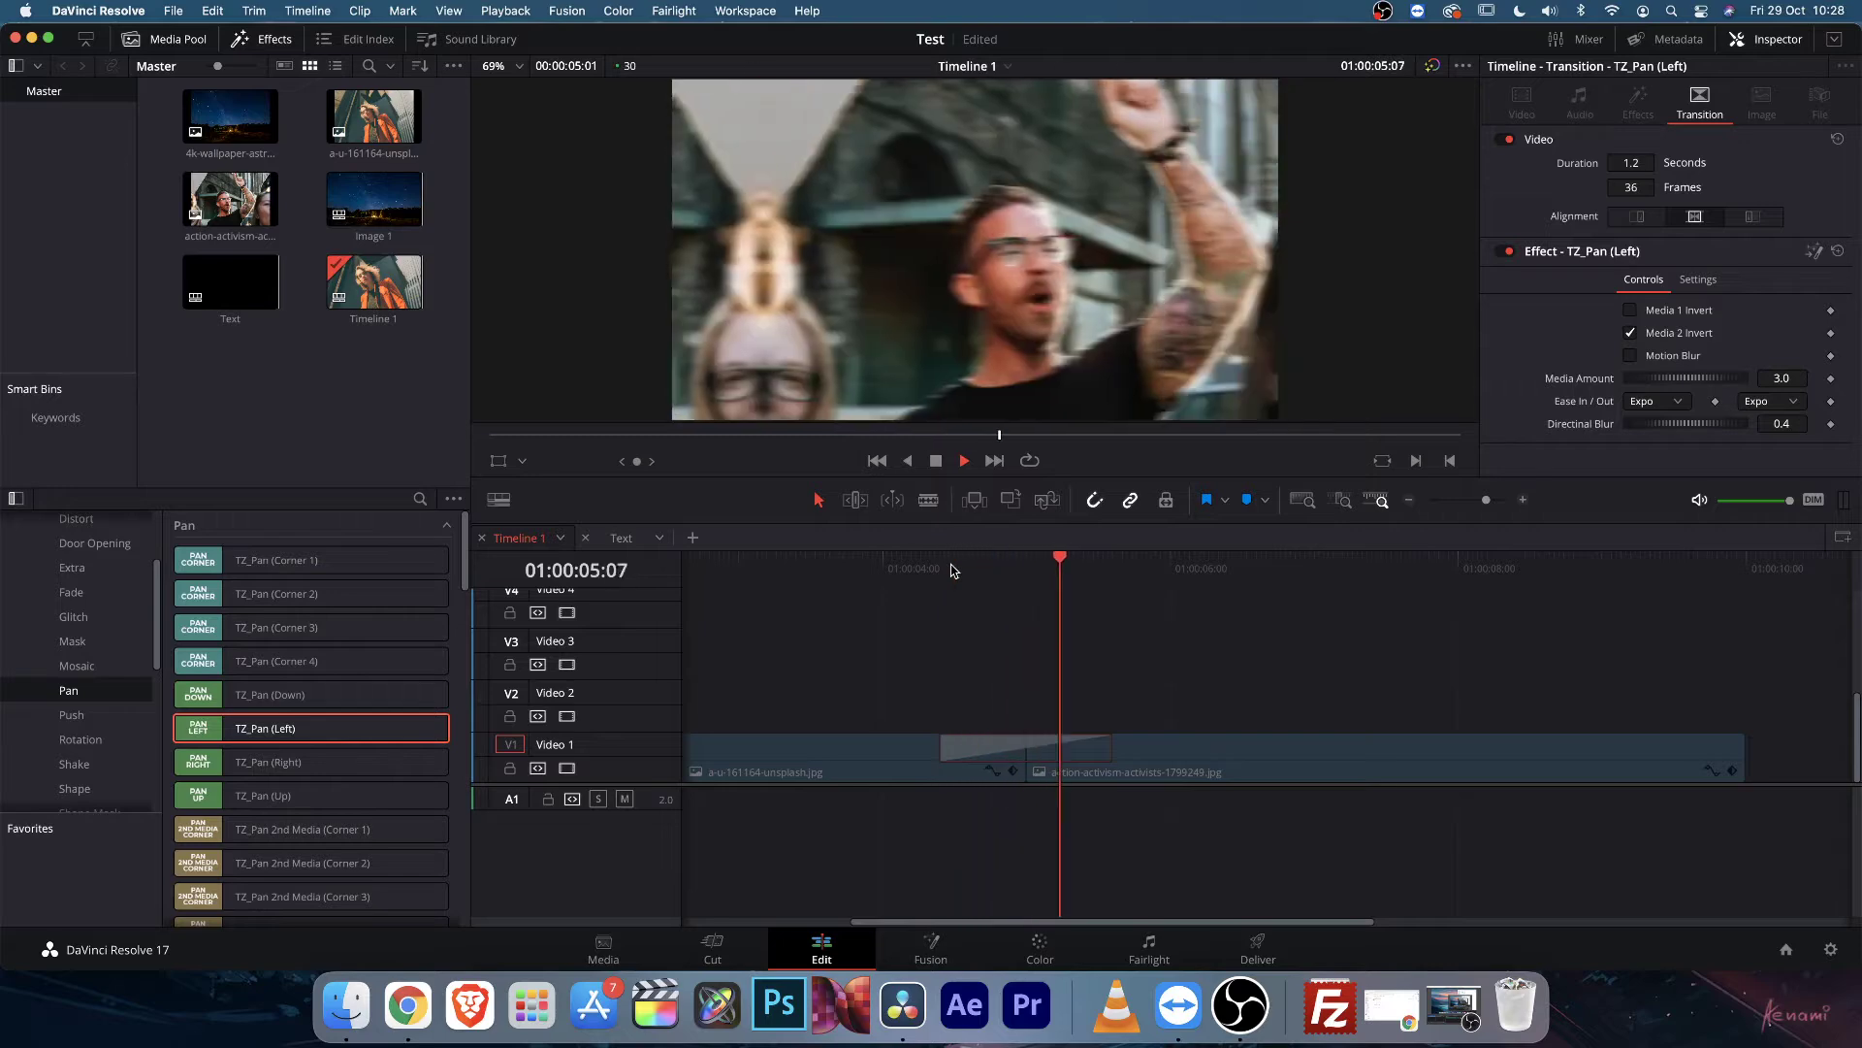
{"action": "left_click", "coordinate": [951, 570]}
{"action": "left_click", "coordinate": [951, 570]}
{"action": "key", "text": "space"}
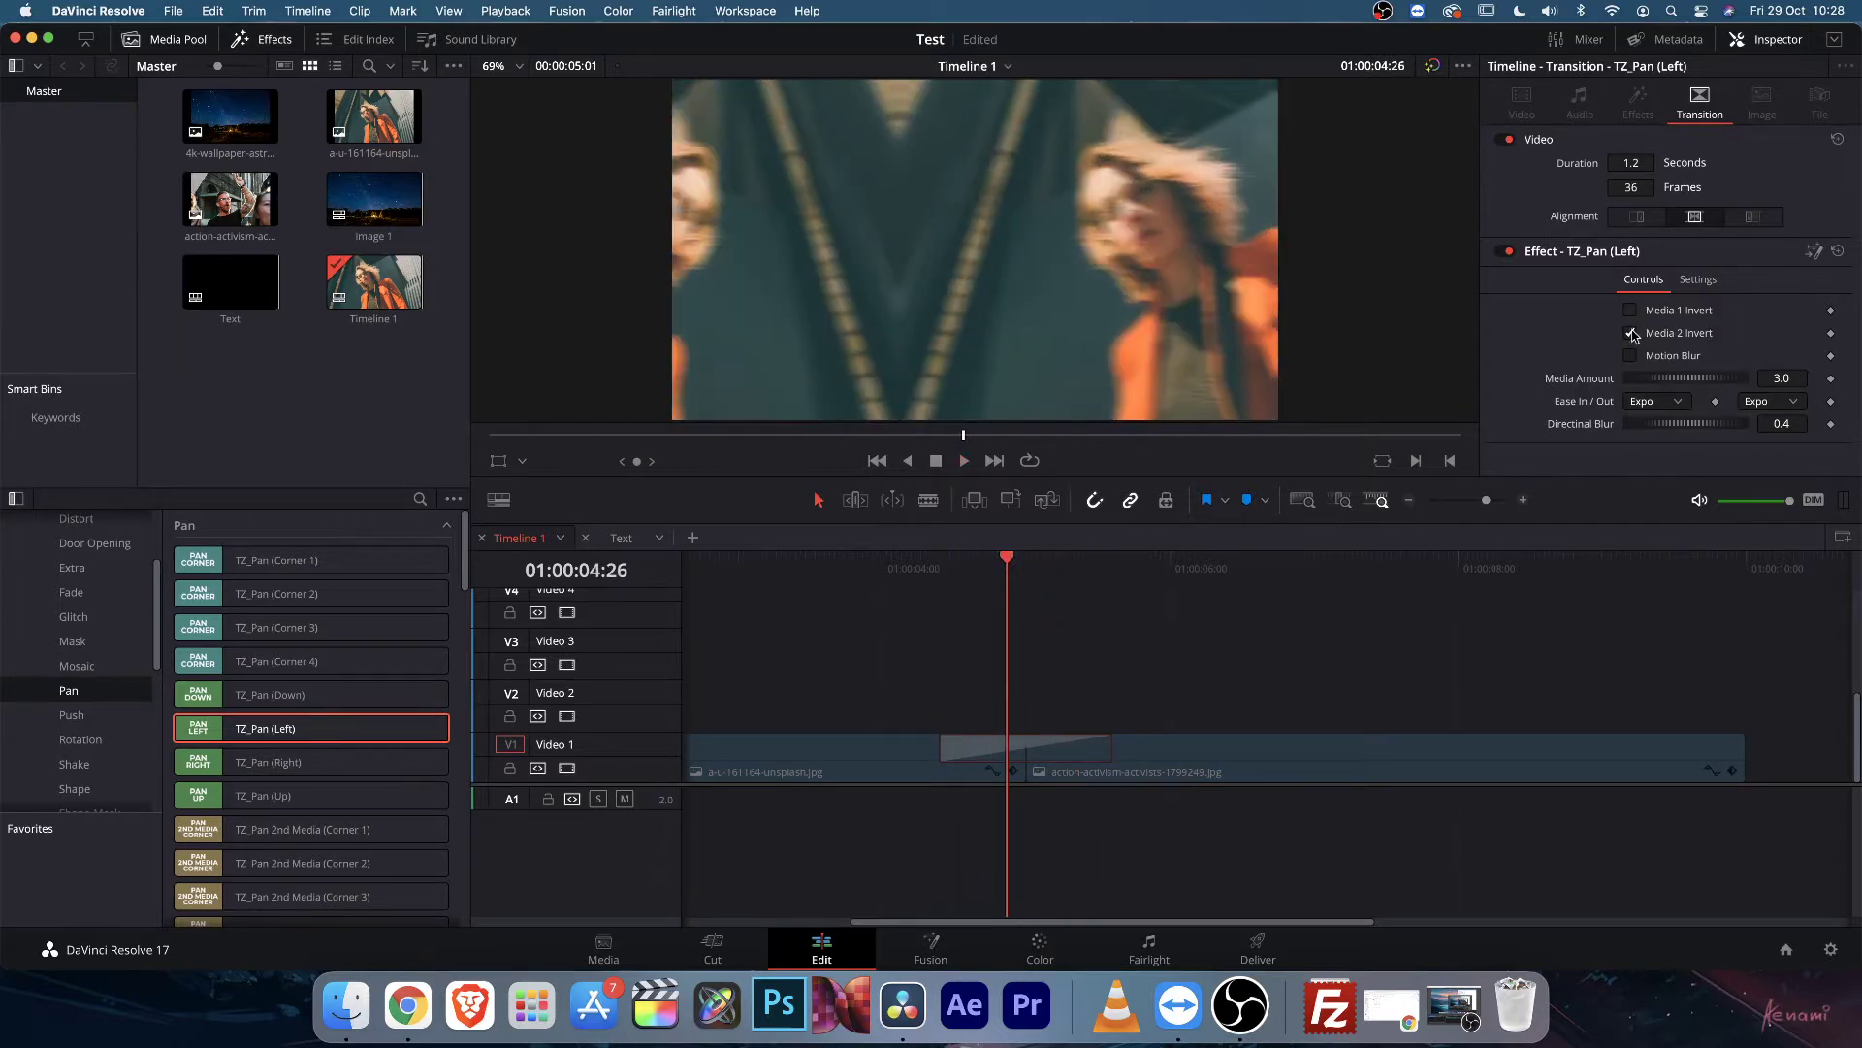
{"action": "left_click", "coordinate": [957, 570]}
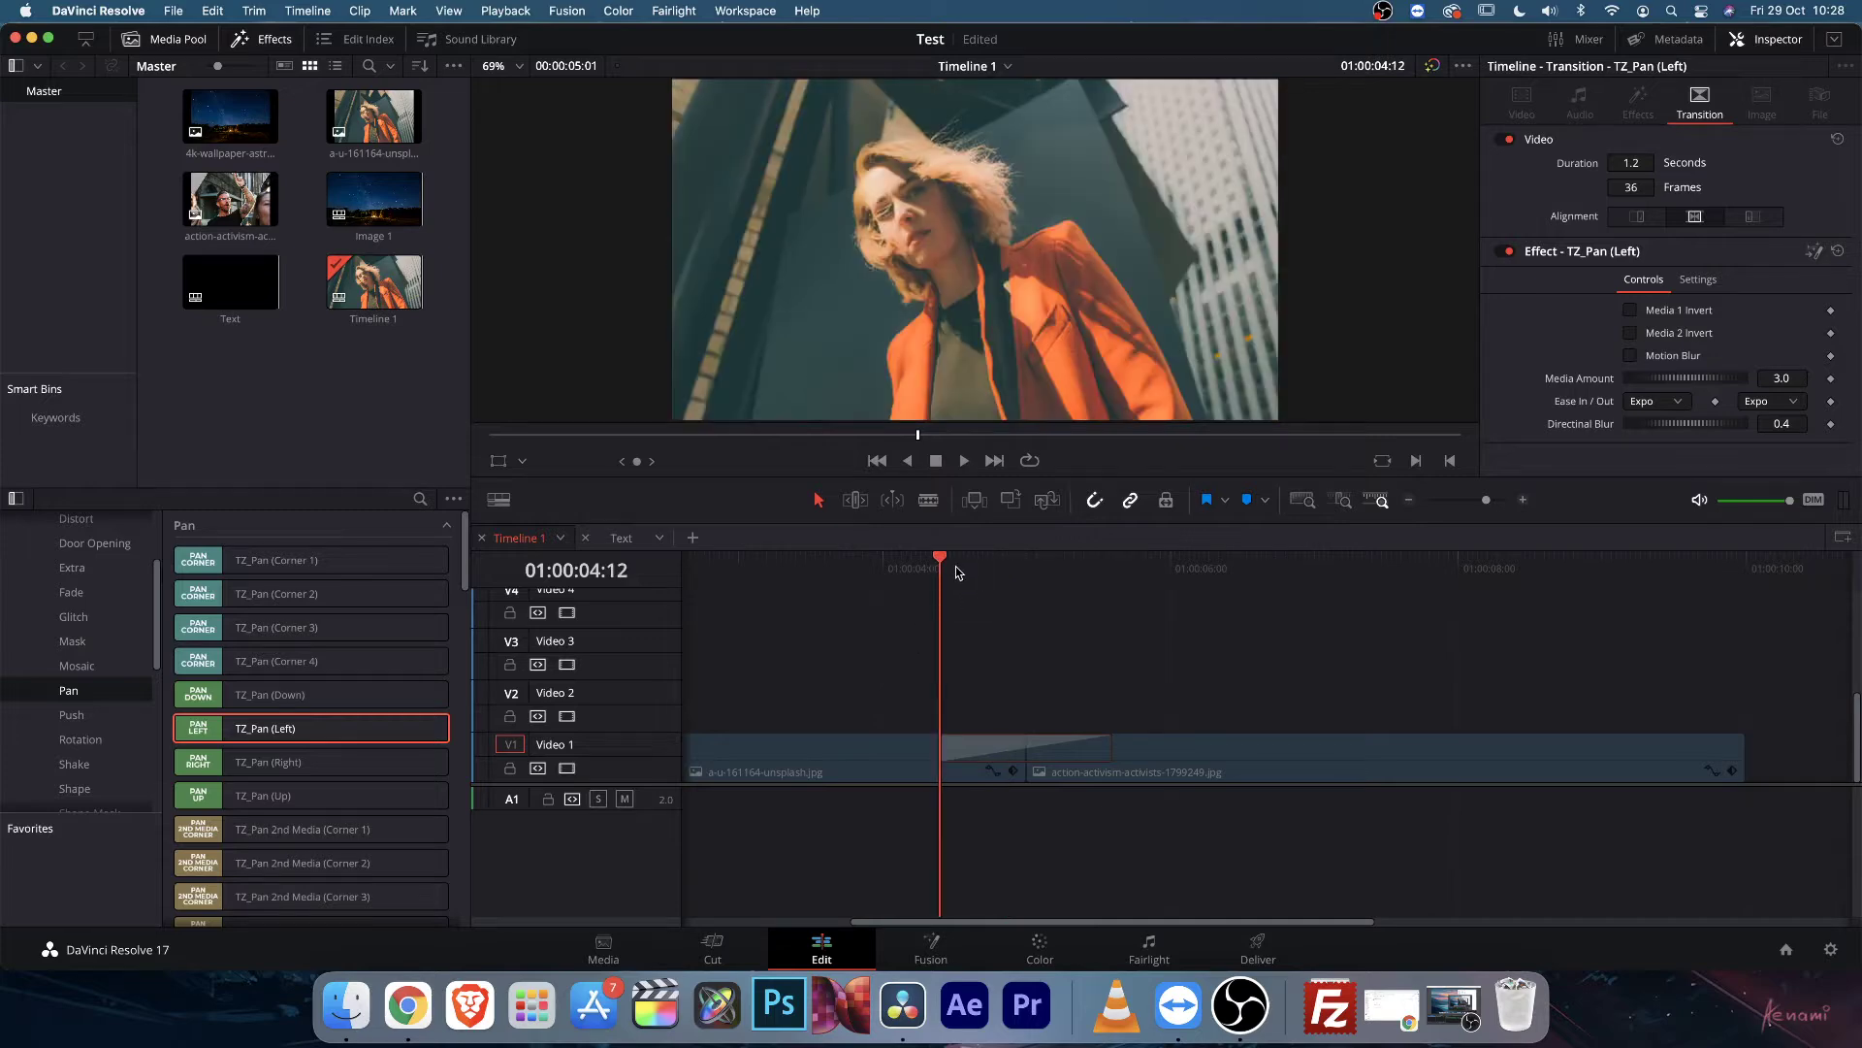
{"action": "key", "text": "space"}
{"action": "left_click", "coordinate": [968, 567]}
{"action": "key", "text": "super+z"}
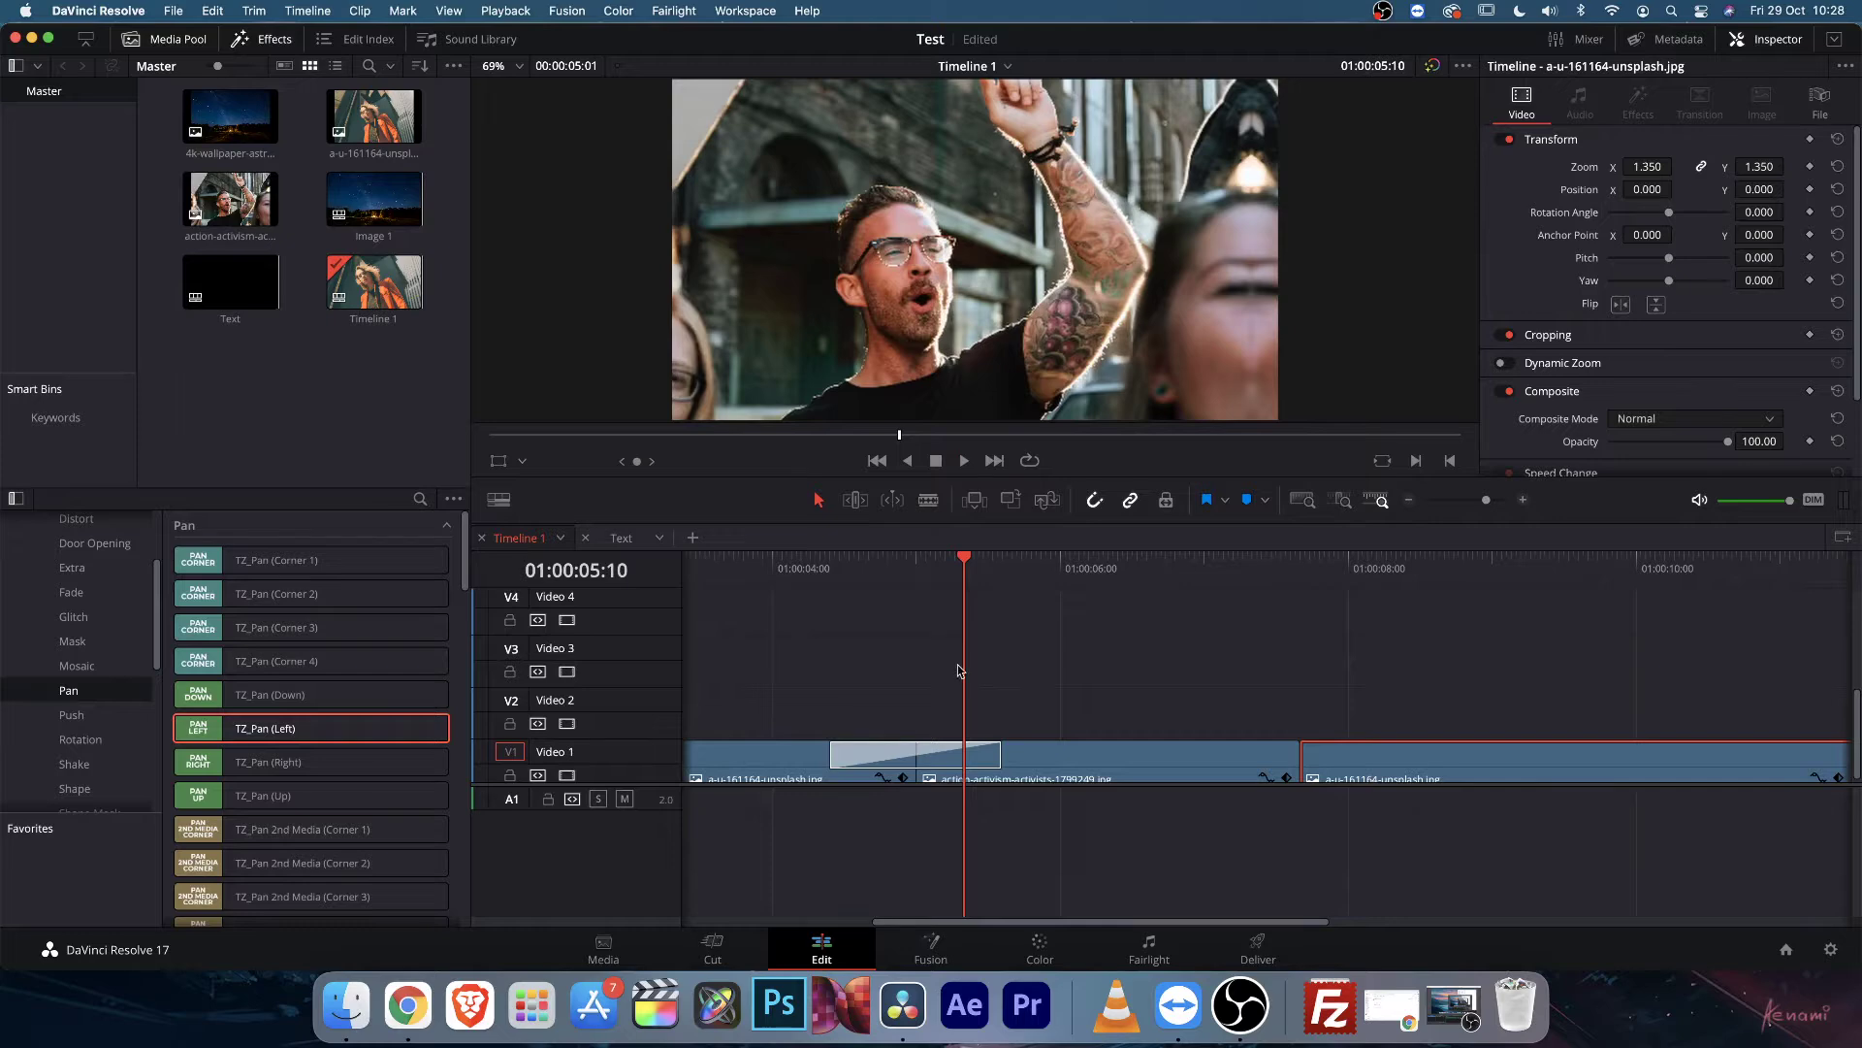
Replay the first pan transition, then Option-drag a copy onto the next edit point.
{"action": "left_click", "coordinate": [836, 565]}
{"action": "left_click", "coordinate": [884, 570]}
{"action": "left_click", "coordinate": [865, 571]}
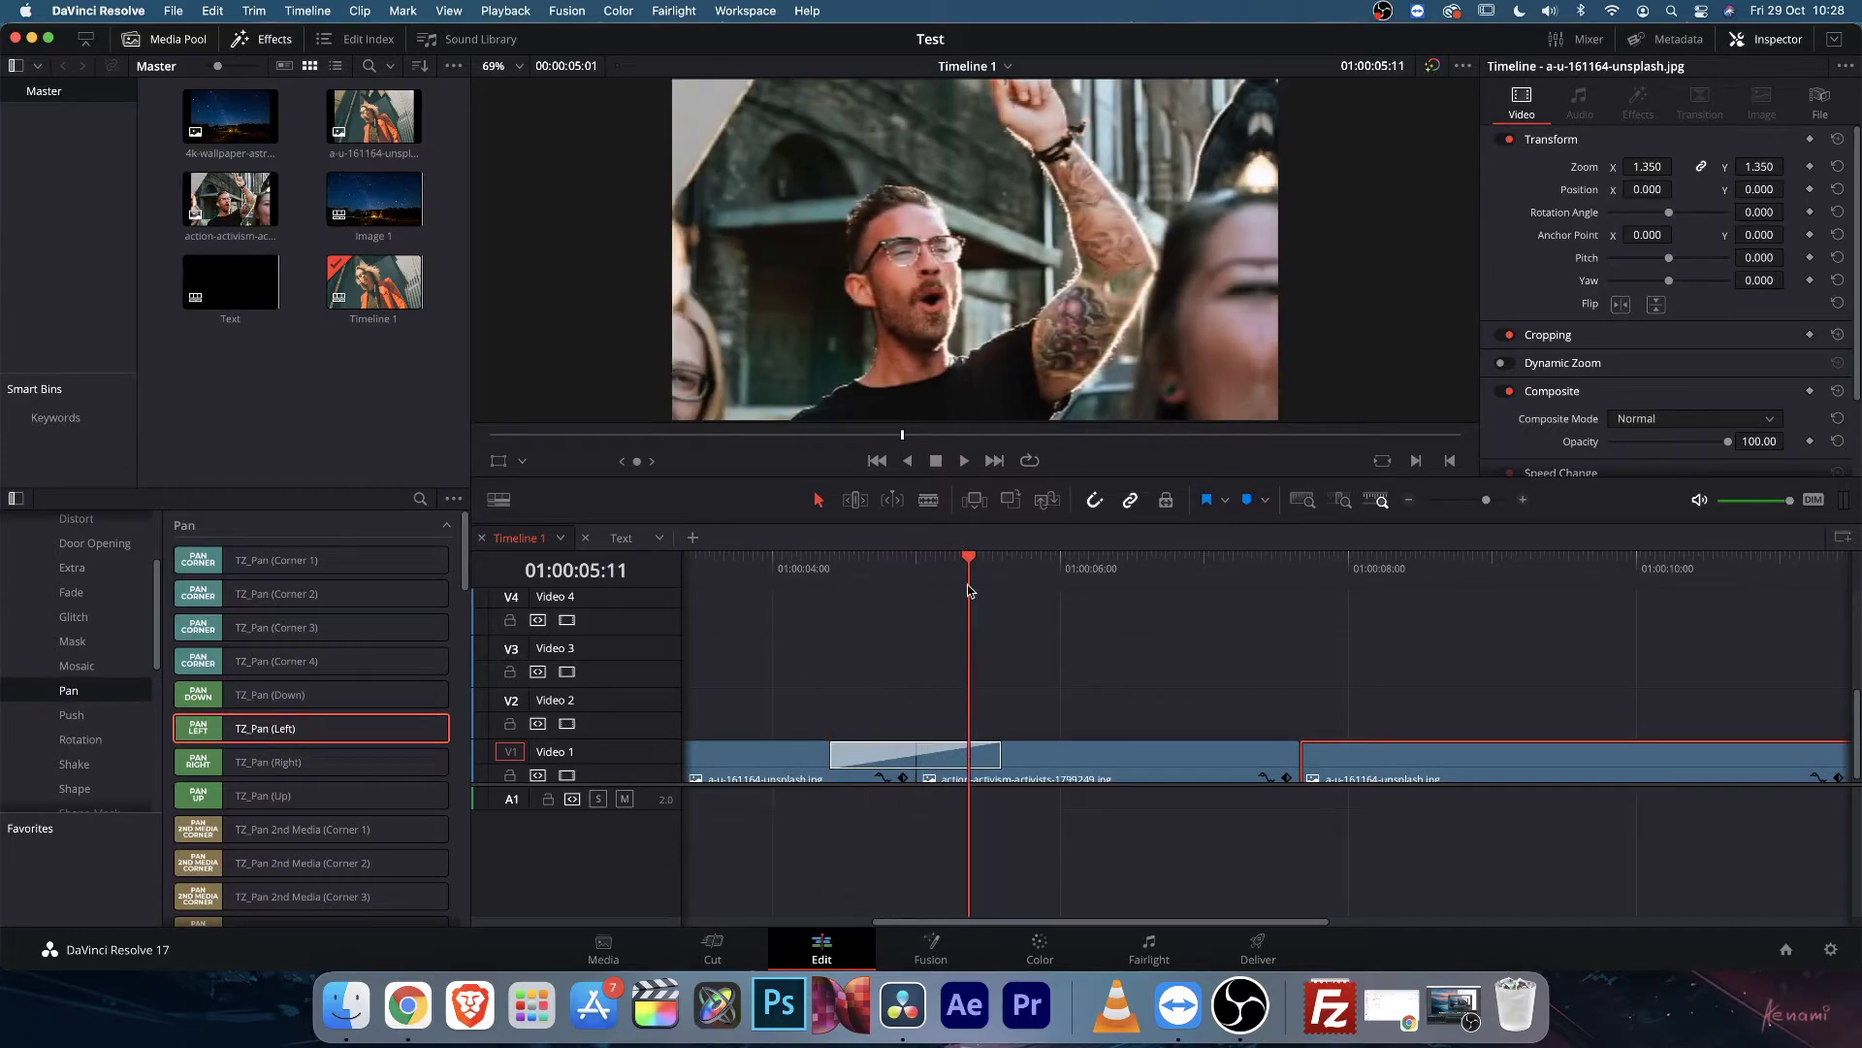
{"action": "left_click", "coordinate": [867, 570]}
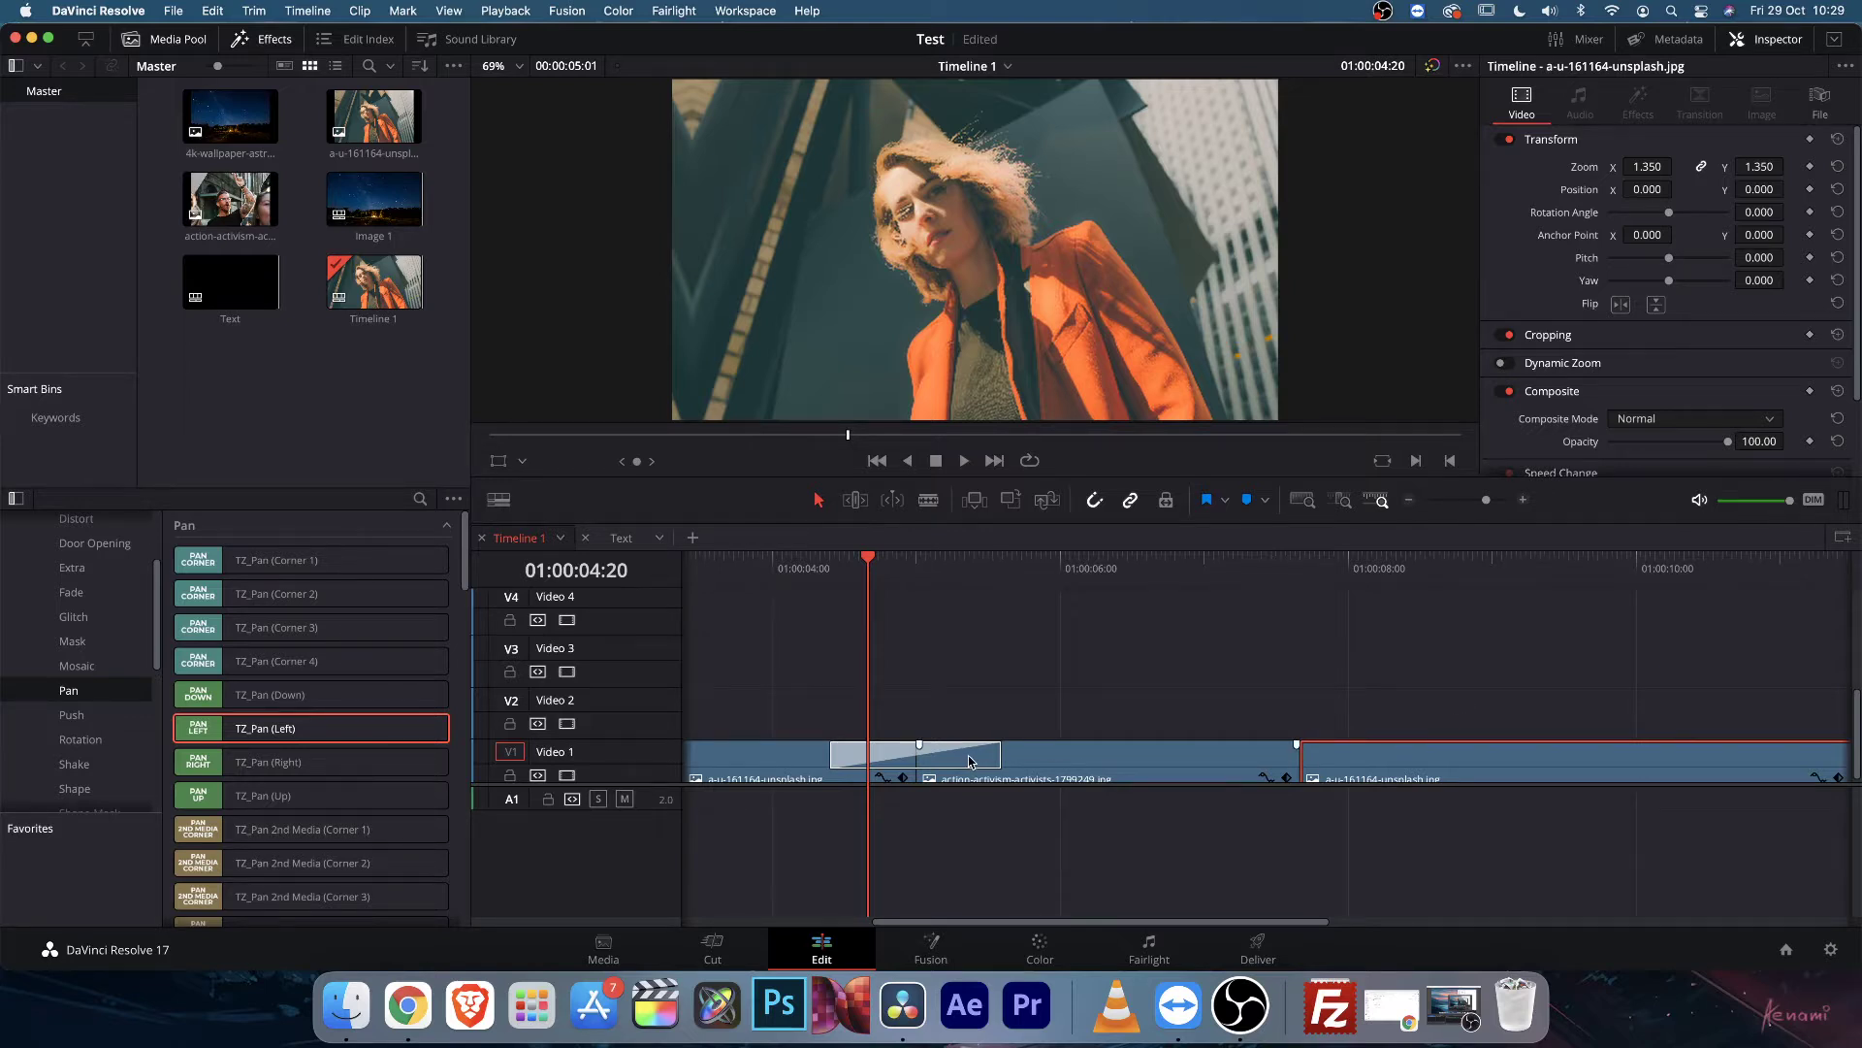
{"action": "left_click_drag", "start_coordinate": [968, 755], "coordinate": [1304, 756]}
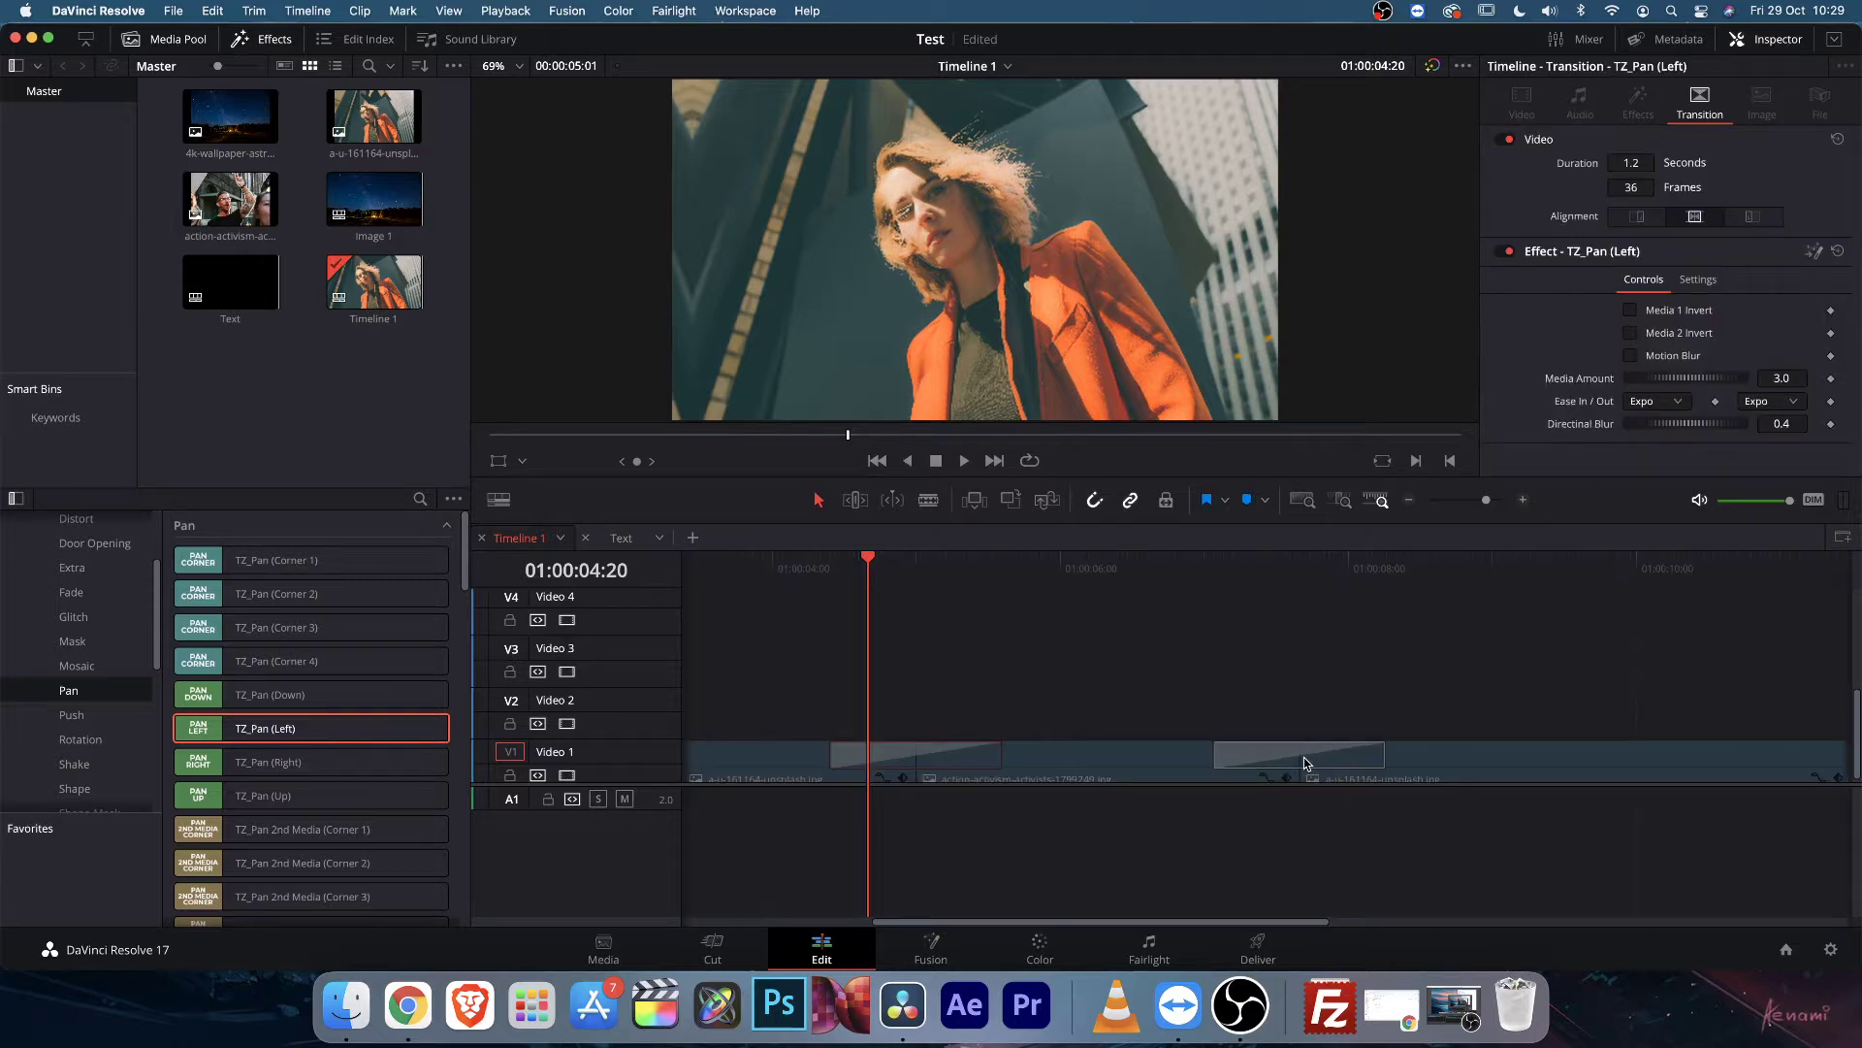
Turn on Media 1 Invert and Media 2 Invert for the copied pan transition.
{"action": "left_click", "coordinate": [1272, 563]}
{"action": "left_click", "coordinate": [1251, 758]}
{"action": "left_click", "coordinate": [1630, 335]}
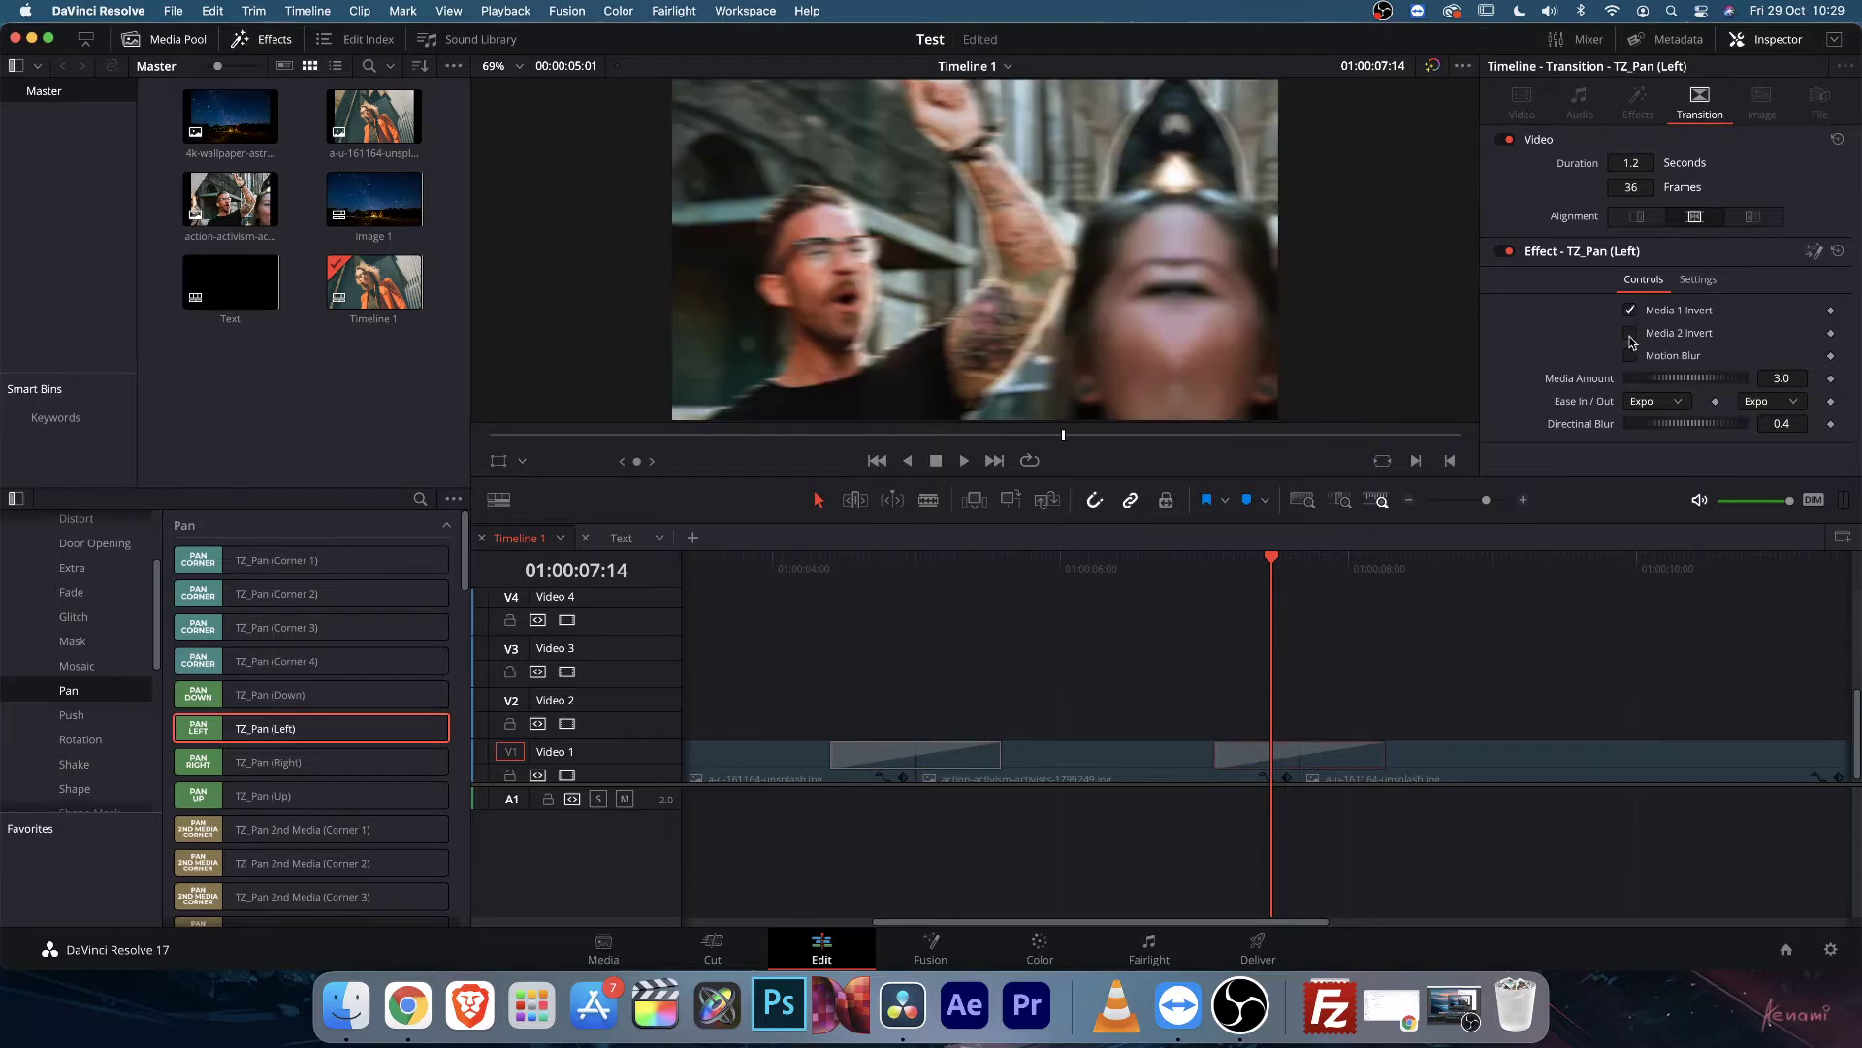
Scrub through both pan transitions to compare them.
{"action": "left_click", "coordinate": [860, 566]}
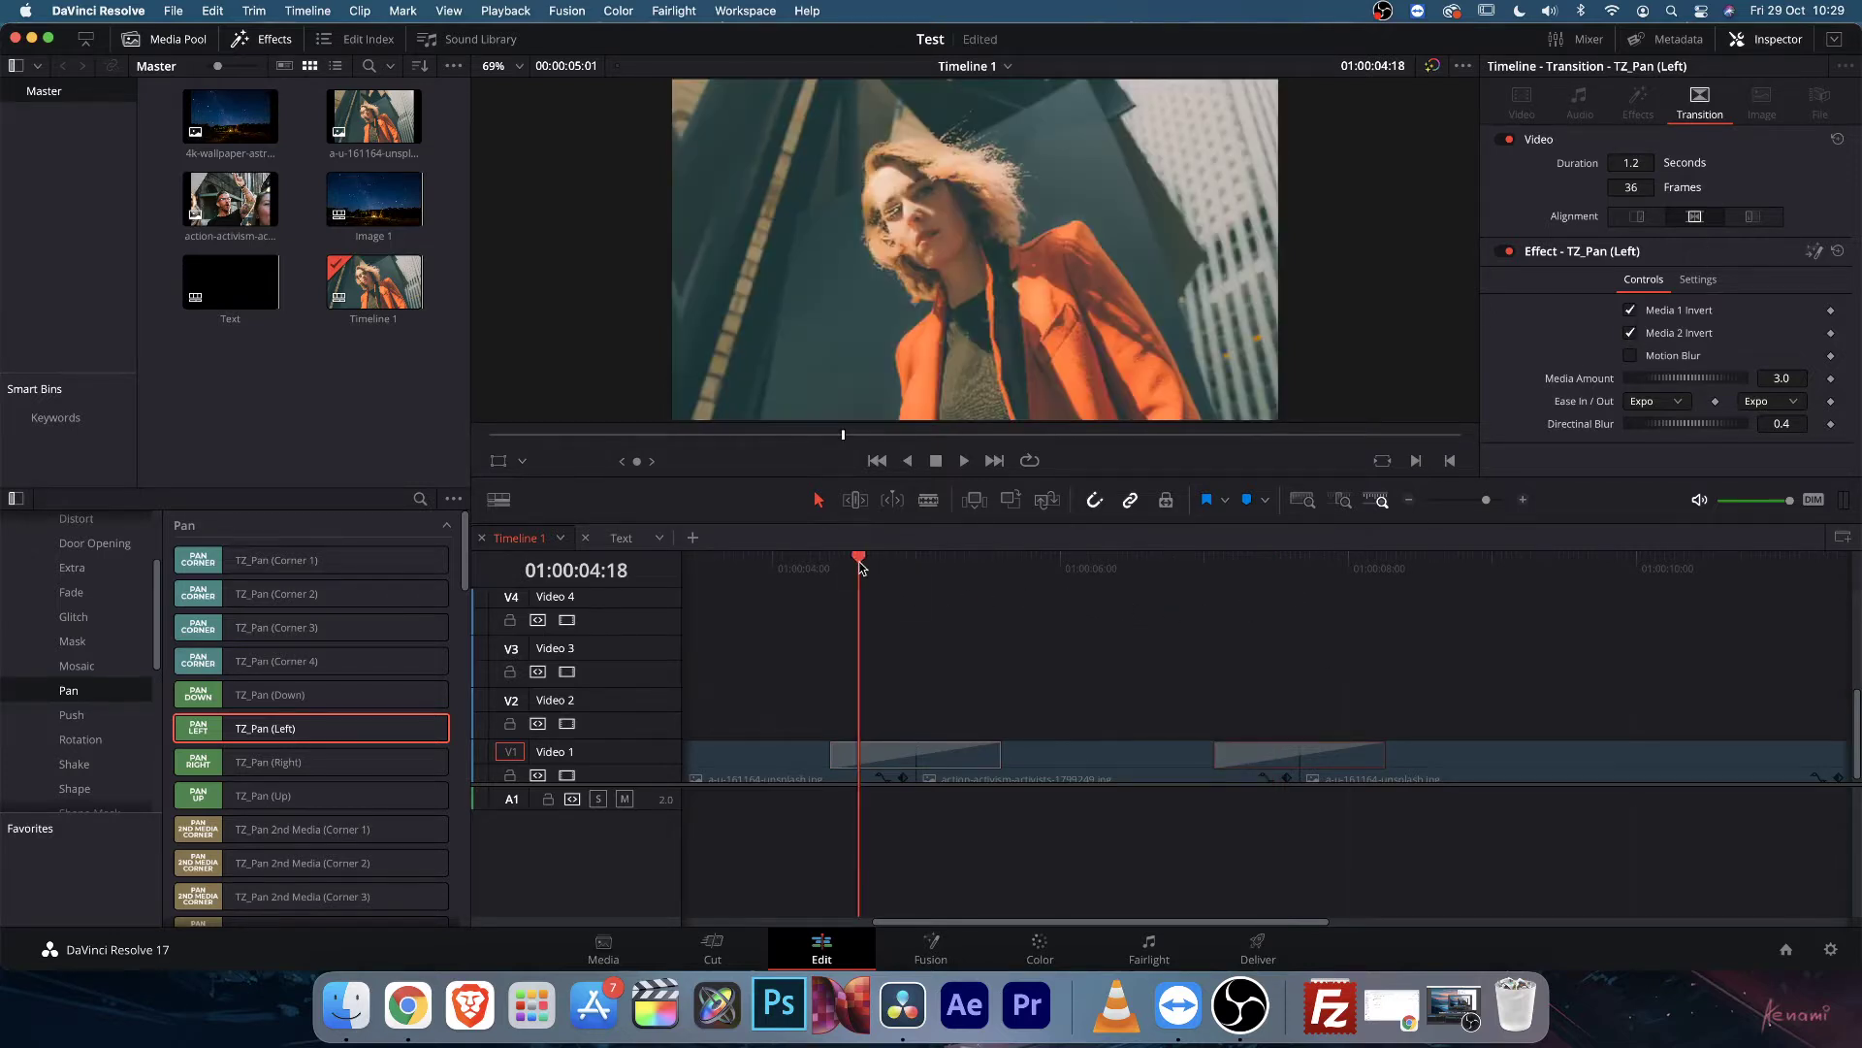
{"action": "left_click_drag", "start_coordinate": [861, 566], "coordinate": [1137, 582]}
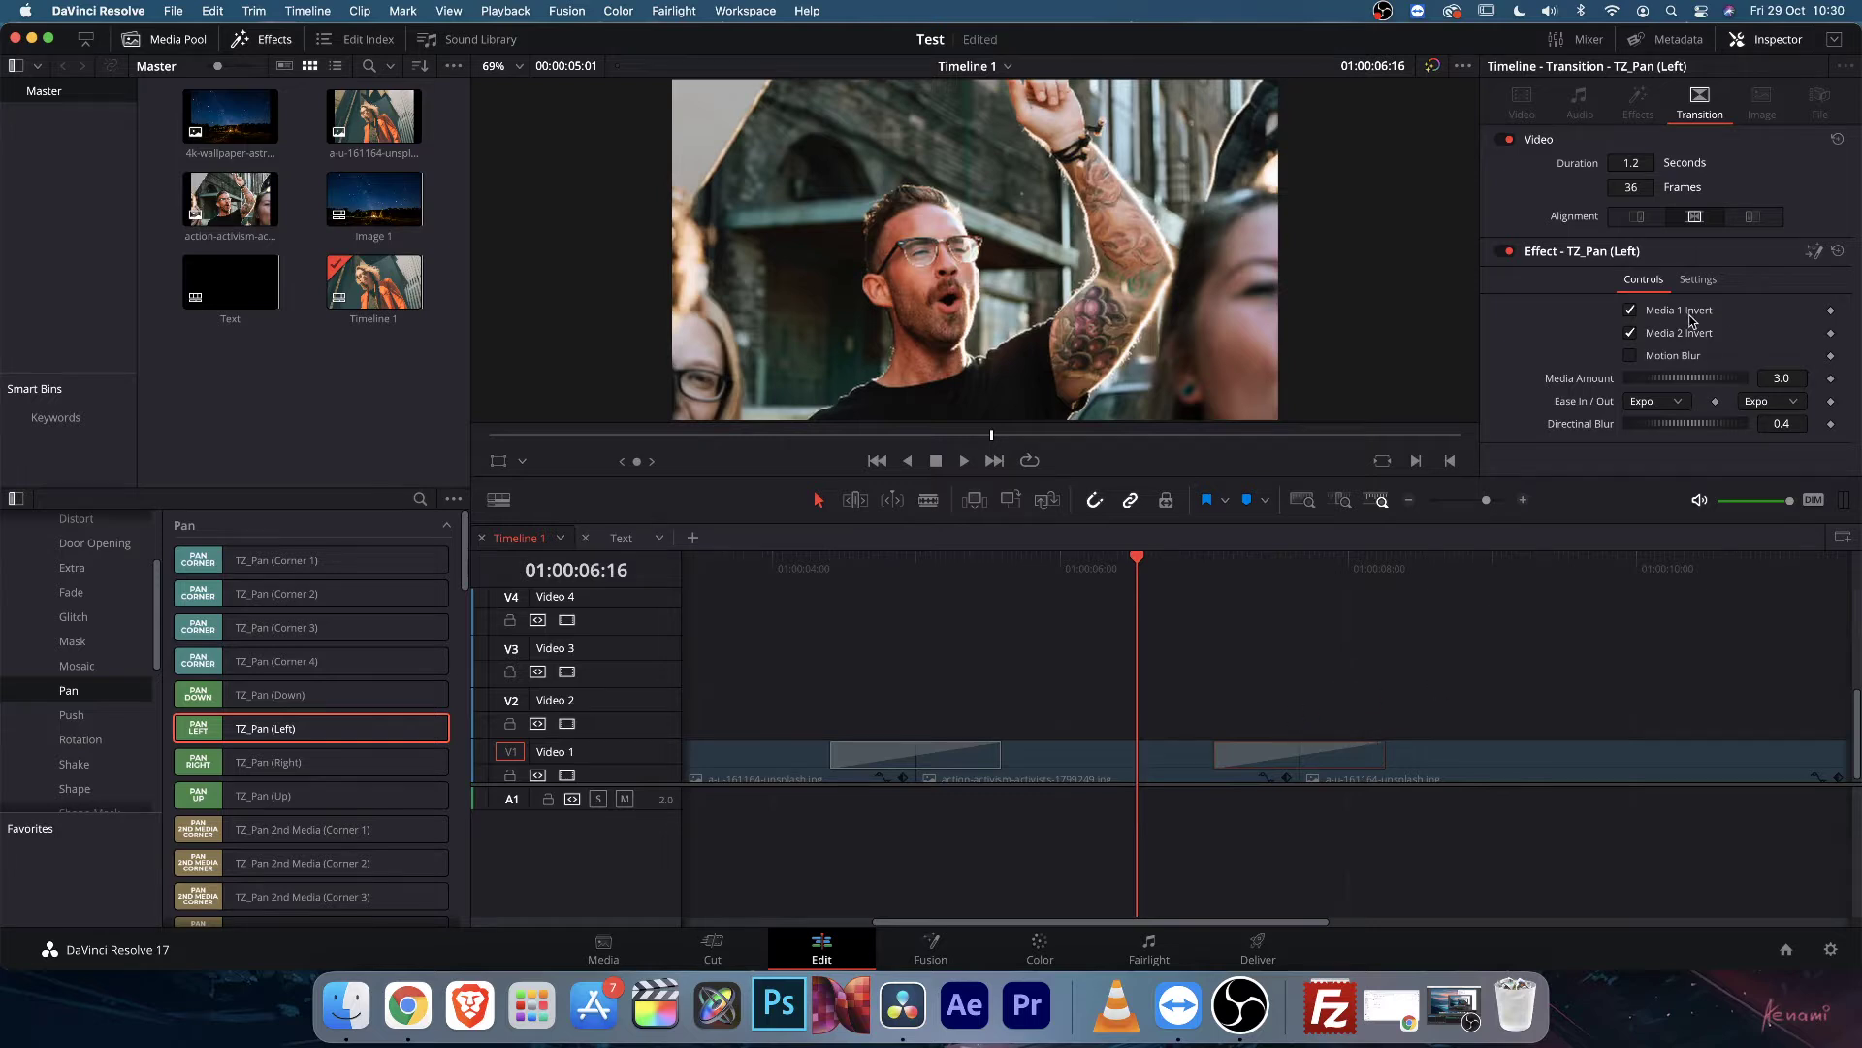
{"action": "left_click", "coordinate": [1259, 569]}
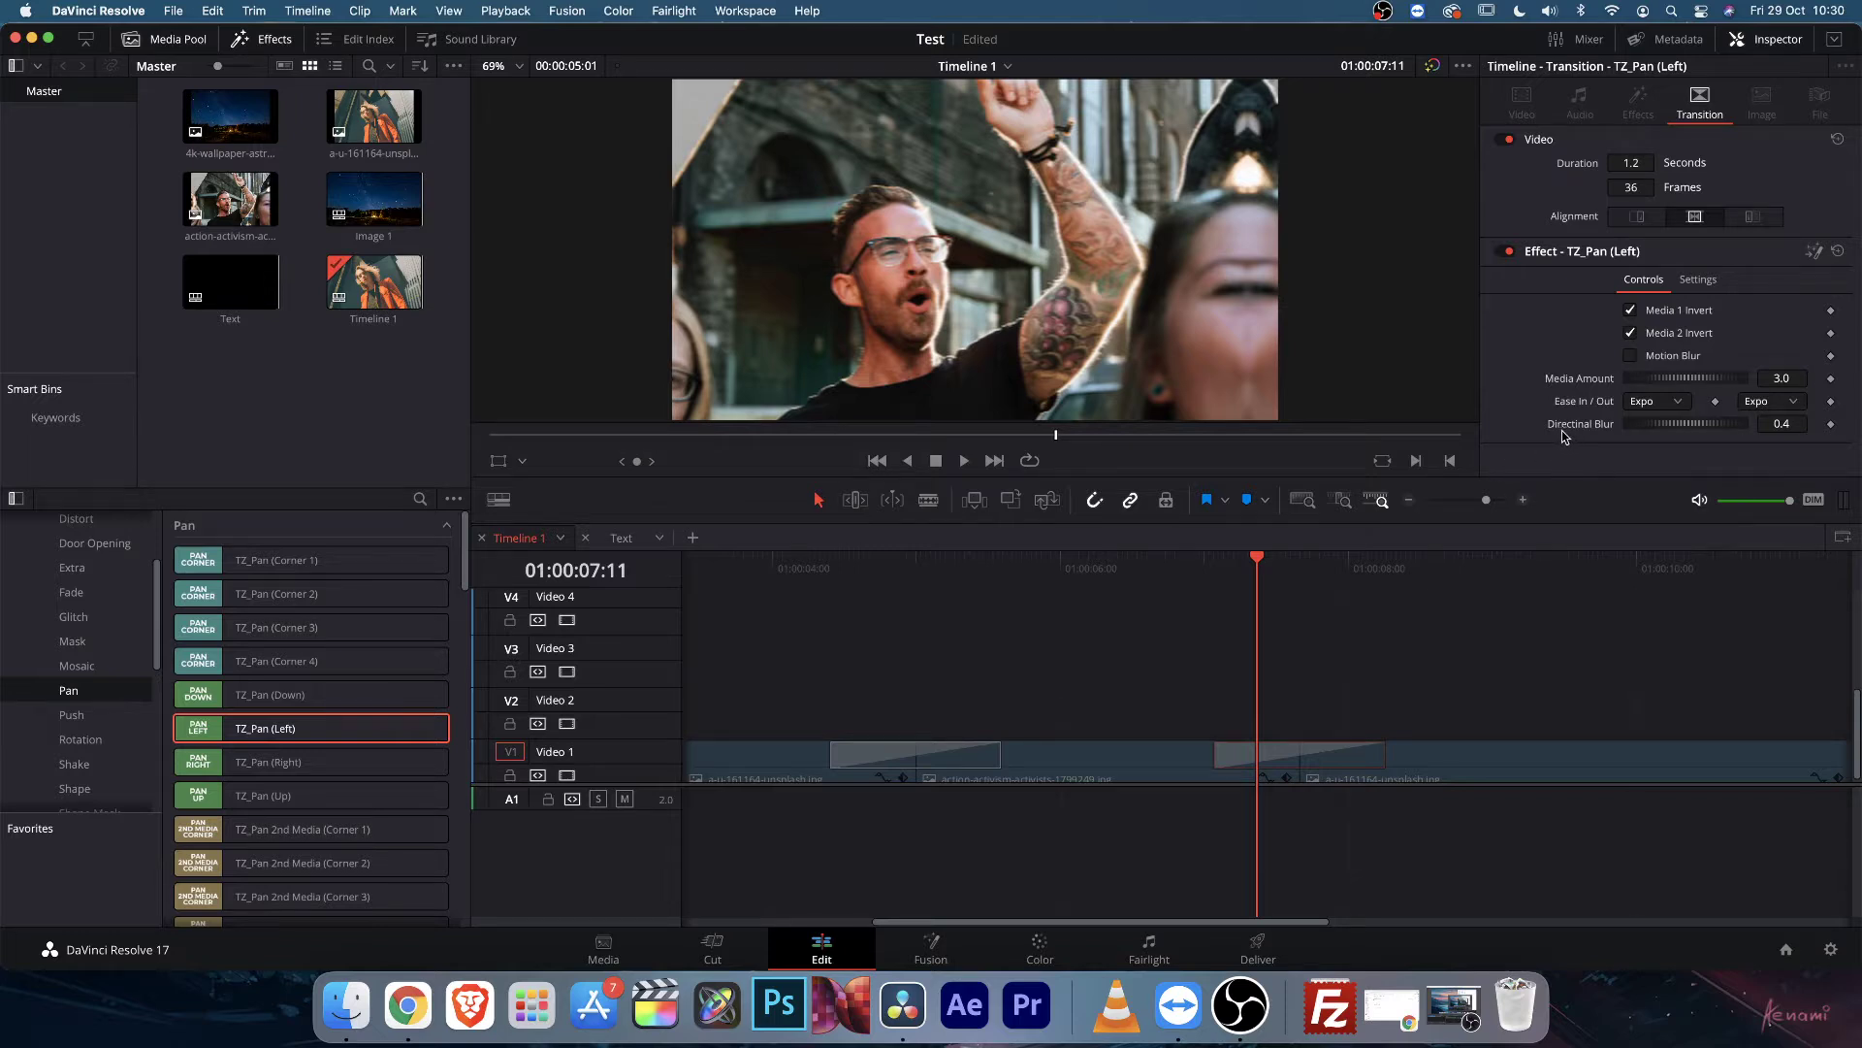
{"action": "mouse_move", "coordinate": [1261, 607]}
{"action": "left_mouse_down"}
{"action": "mouse_move", "coordinate": [1309, 589]}
{"action": "mouse_move", "coordinate": [1284, 591]}
{"action": "left_mouse_up"}
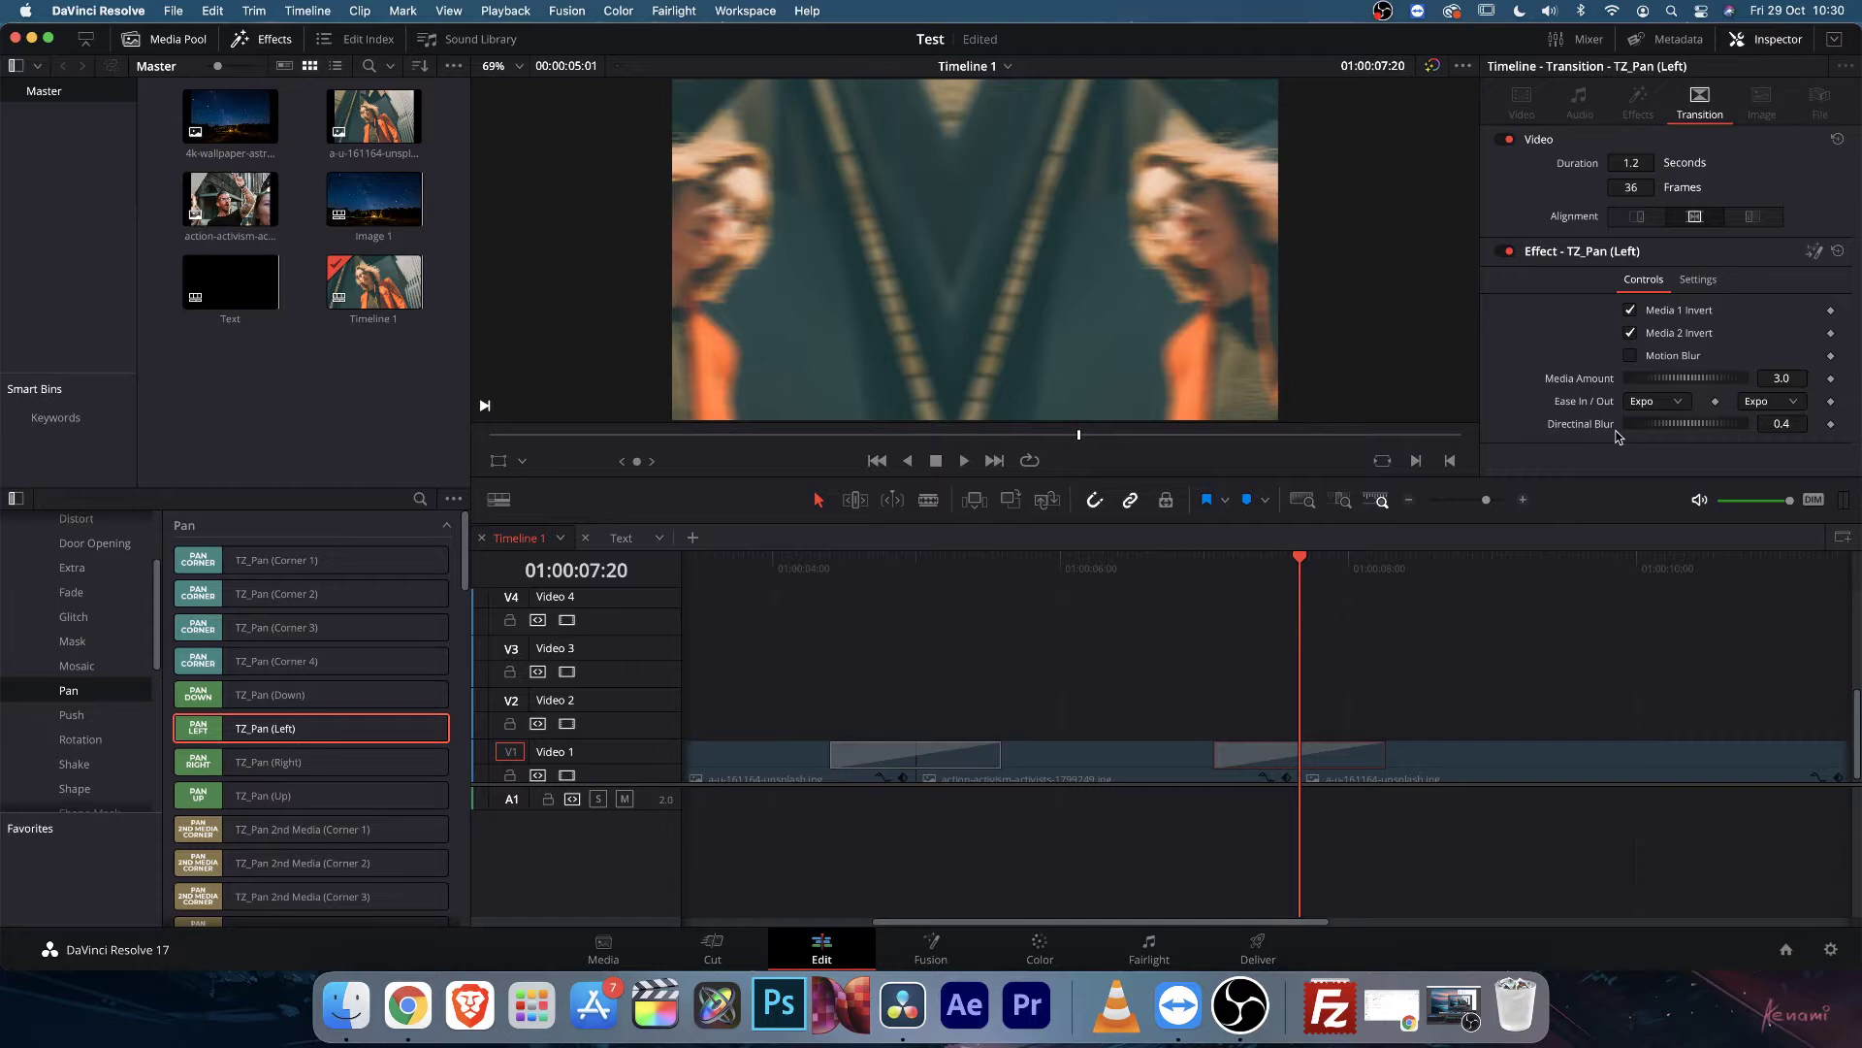
Set the transition's Directional Blur to 0 and save the project.
{"action": "left_click", "coordinate": [1787, 423]}
{"action": "type", "text": "0"}
{"action": "key", "text": "Tab"}
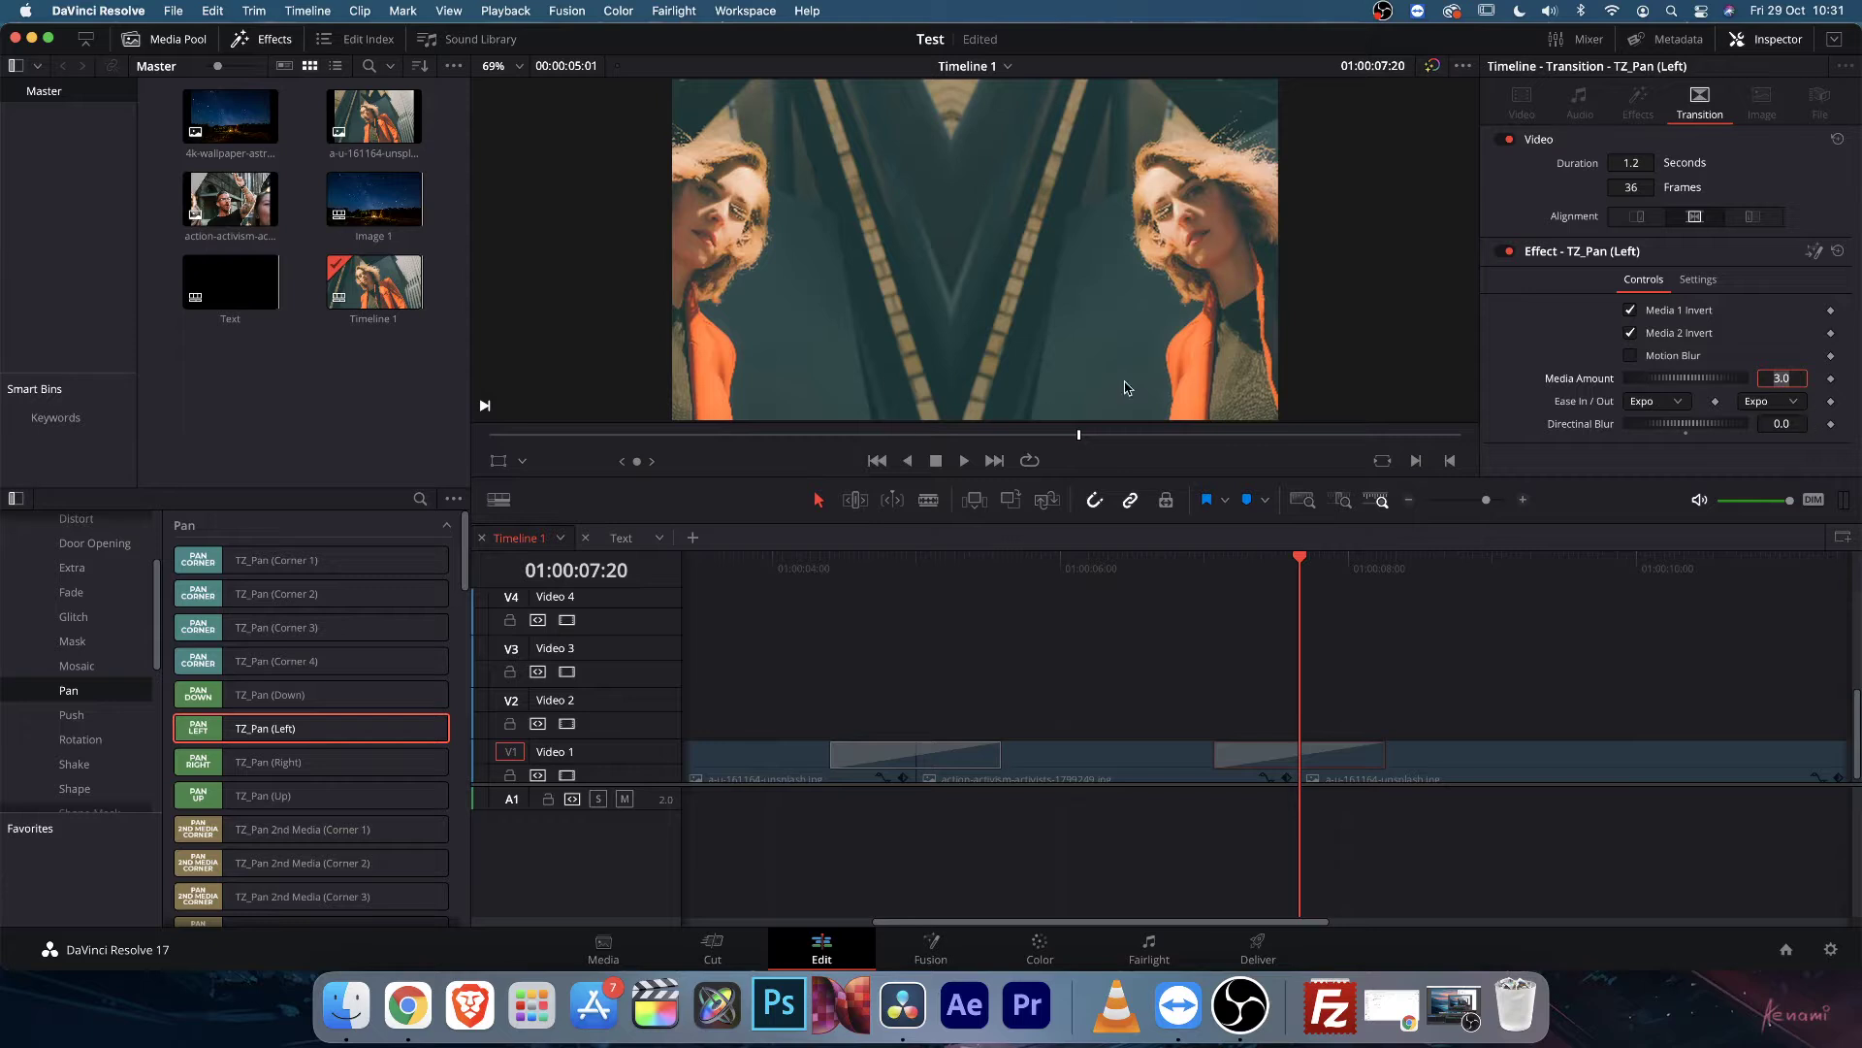
{"action": "key", "text": "super+s"}
Turn on Motion Blur and play the transition to preview it.
{"action": "left_click", "coordinate": [1631, 356]}
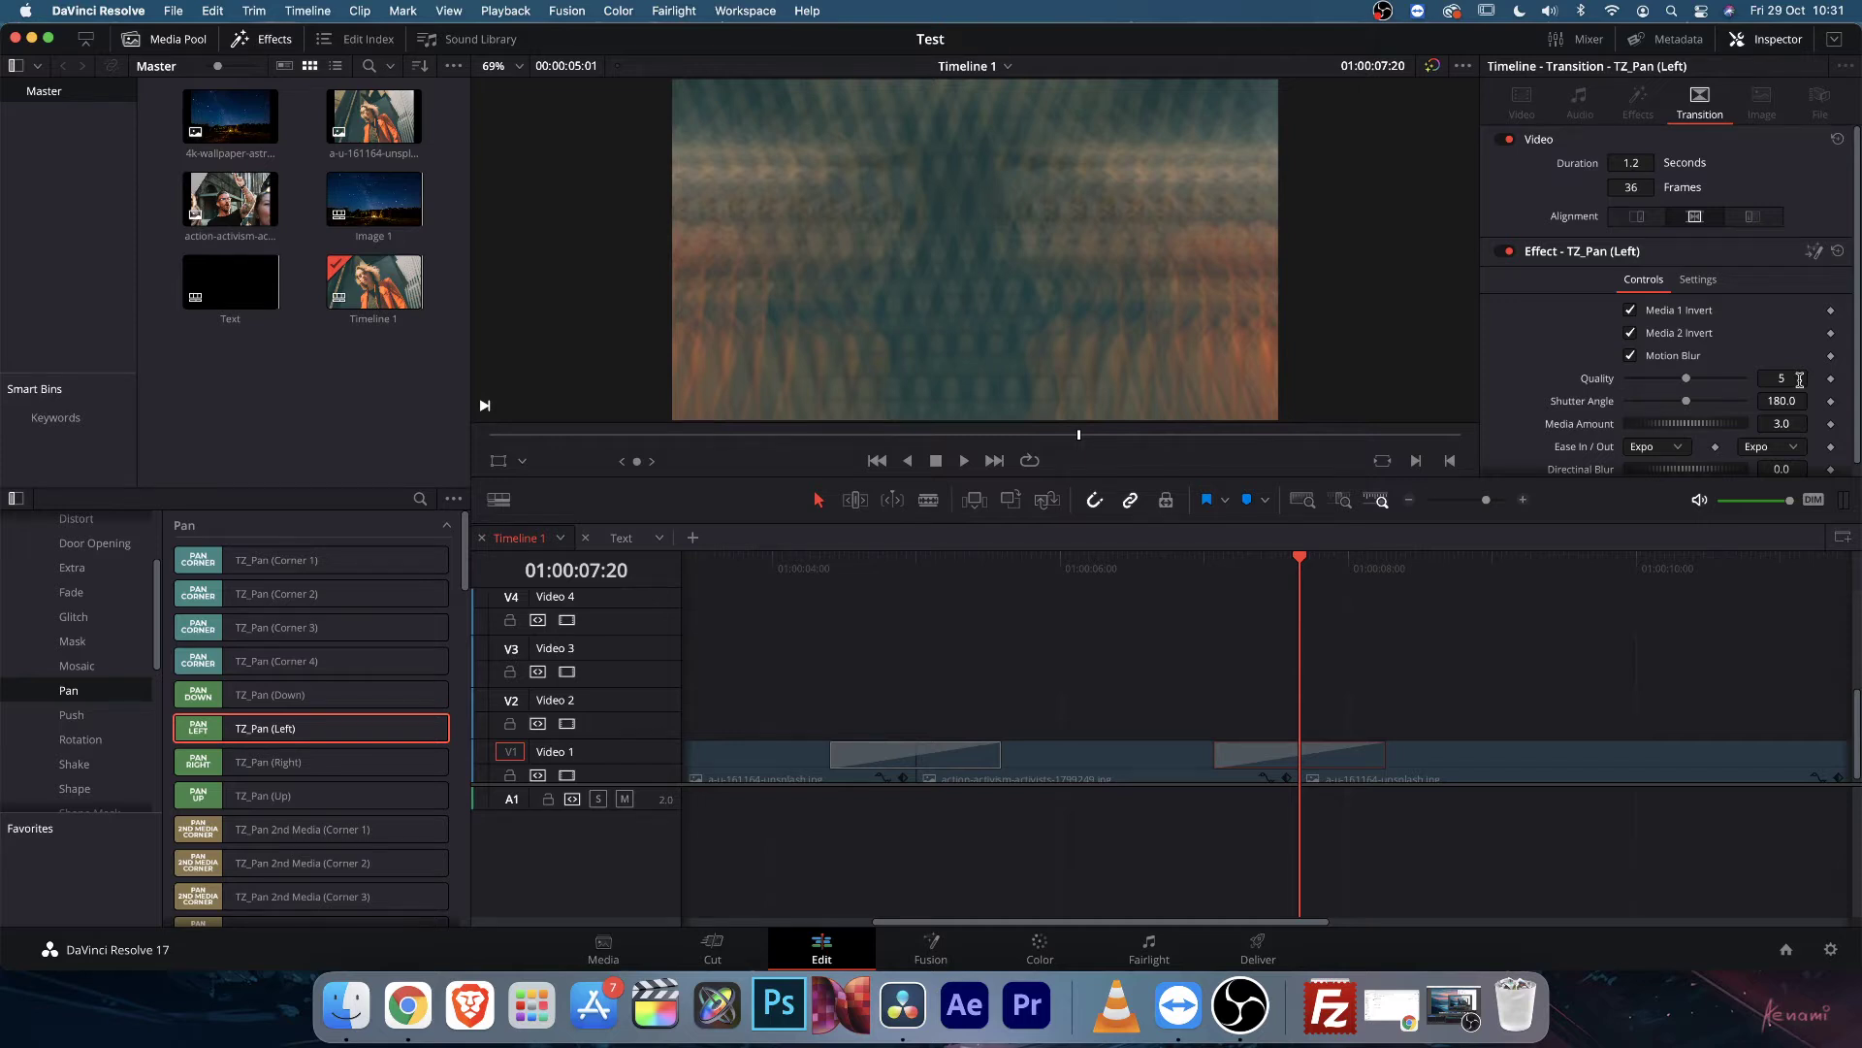
{"action": "left_click", "coordinate": [1244, 580]}
{"action": "key", "text": "space"}
{"action": "left_click", "coordinate": [1250, 574]}
{"action": "key", "text": "space"}
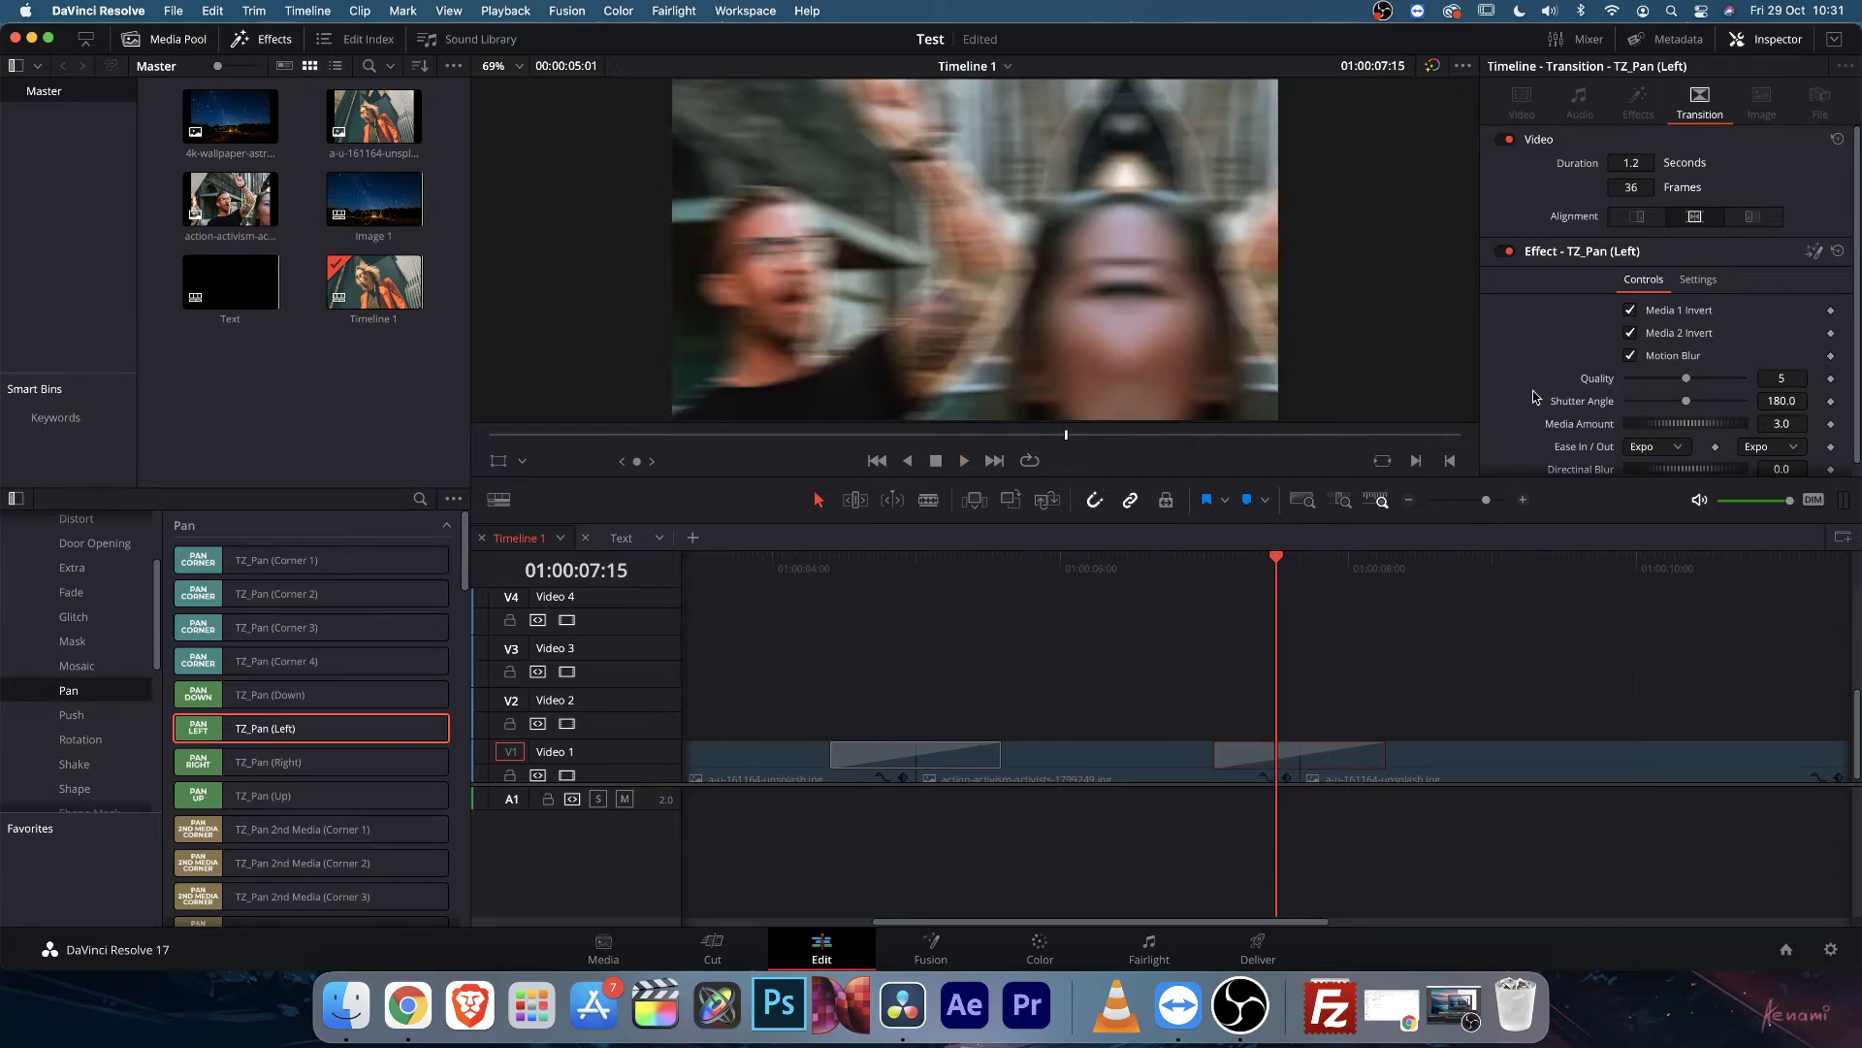
{"action": "scroll", "coordinate": [1535, 398], "scroll_direction": "down", "scroll_amount": 1}
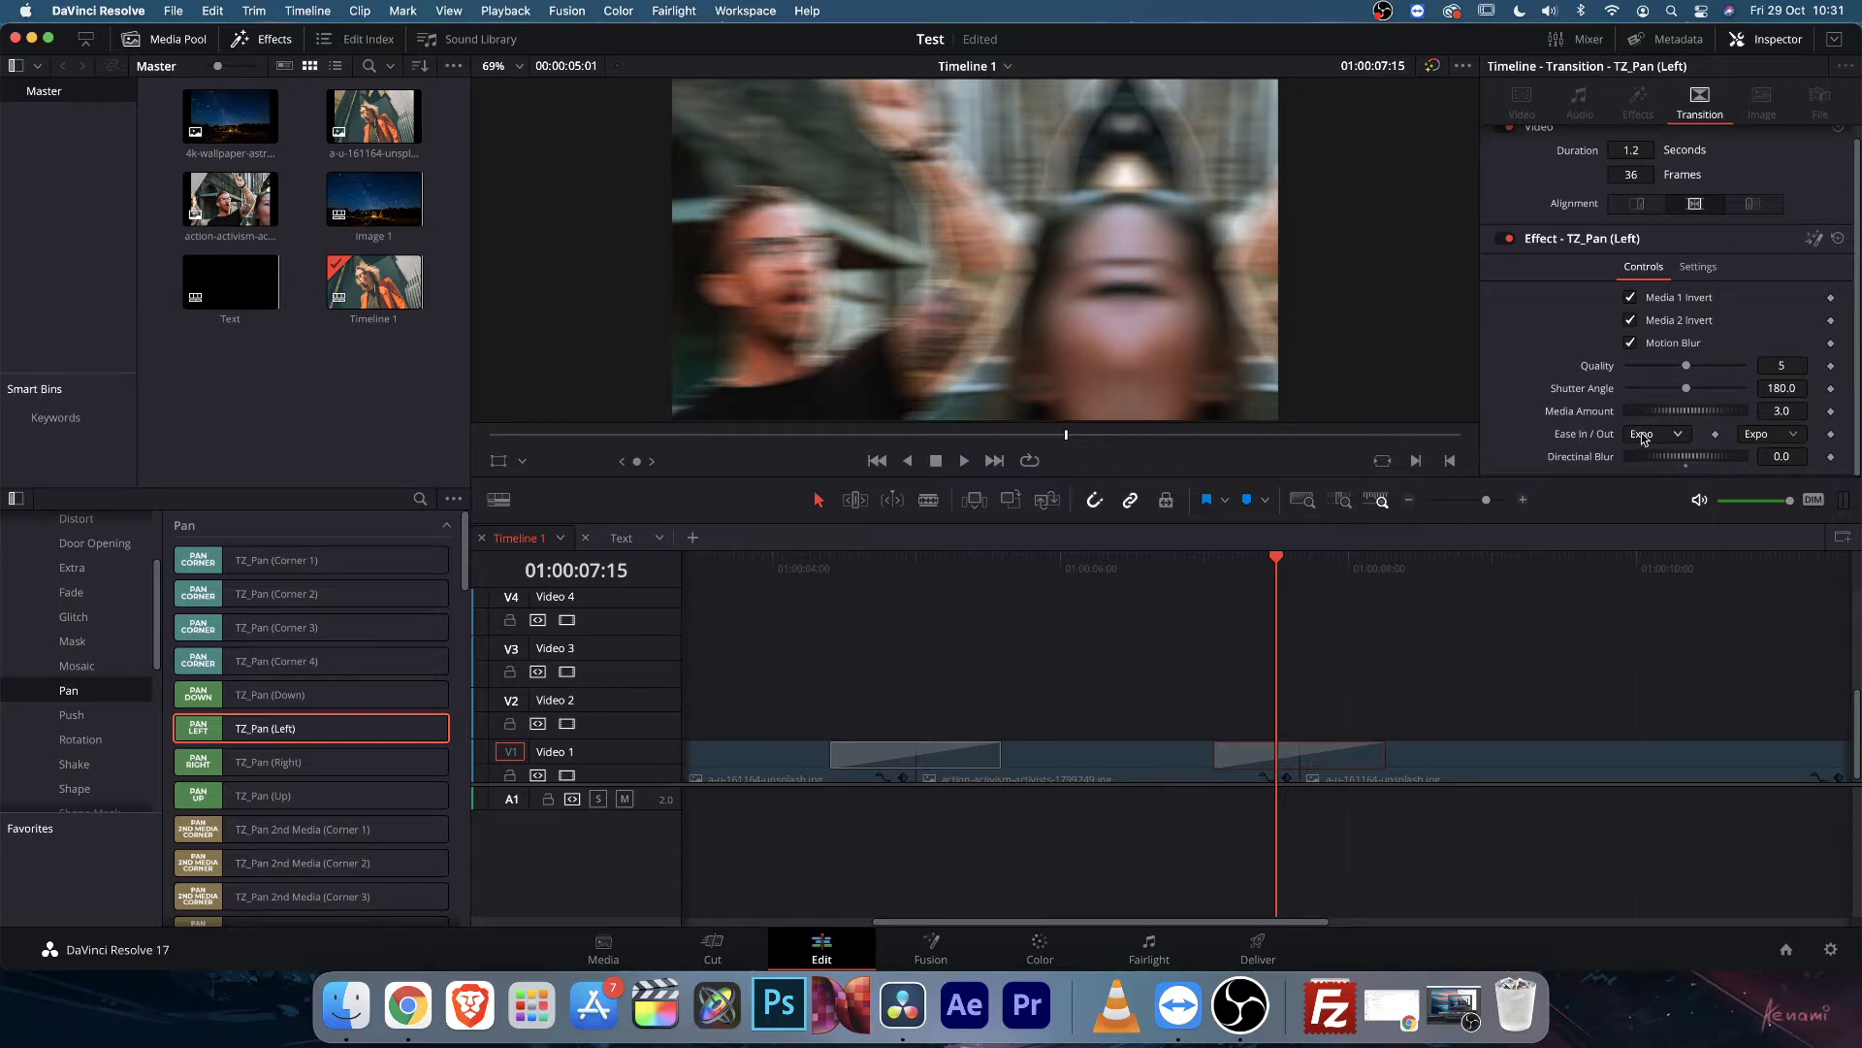
{"action": "key", "text": "Left"}
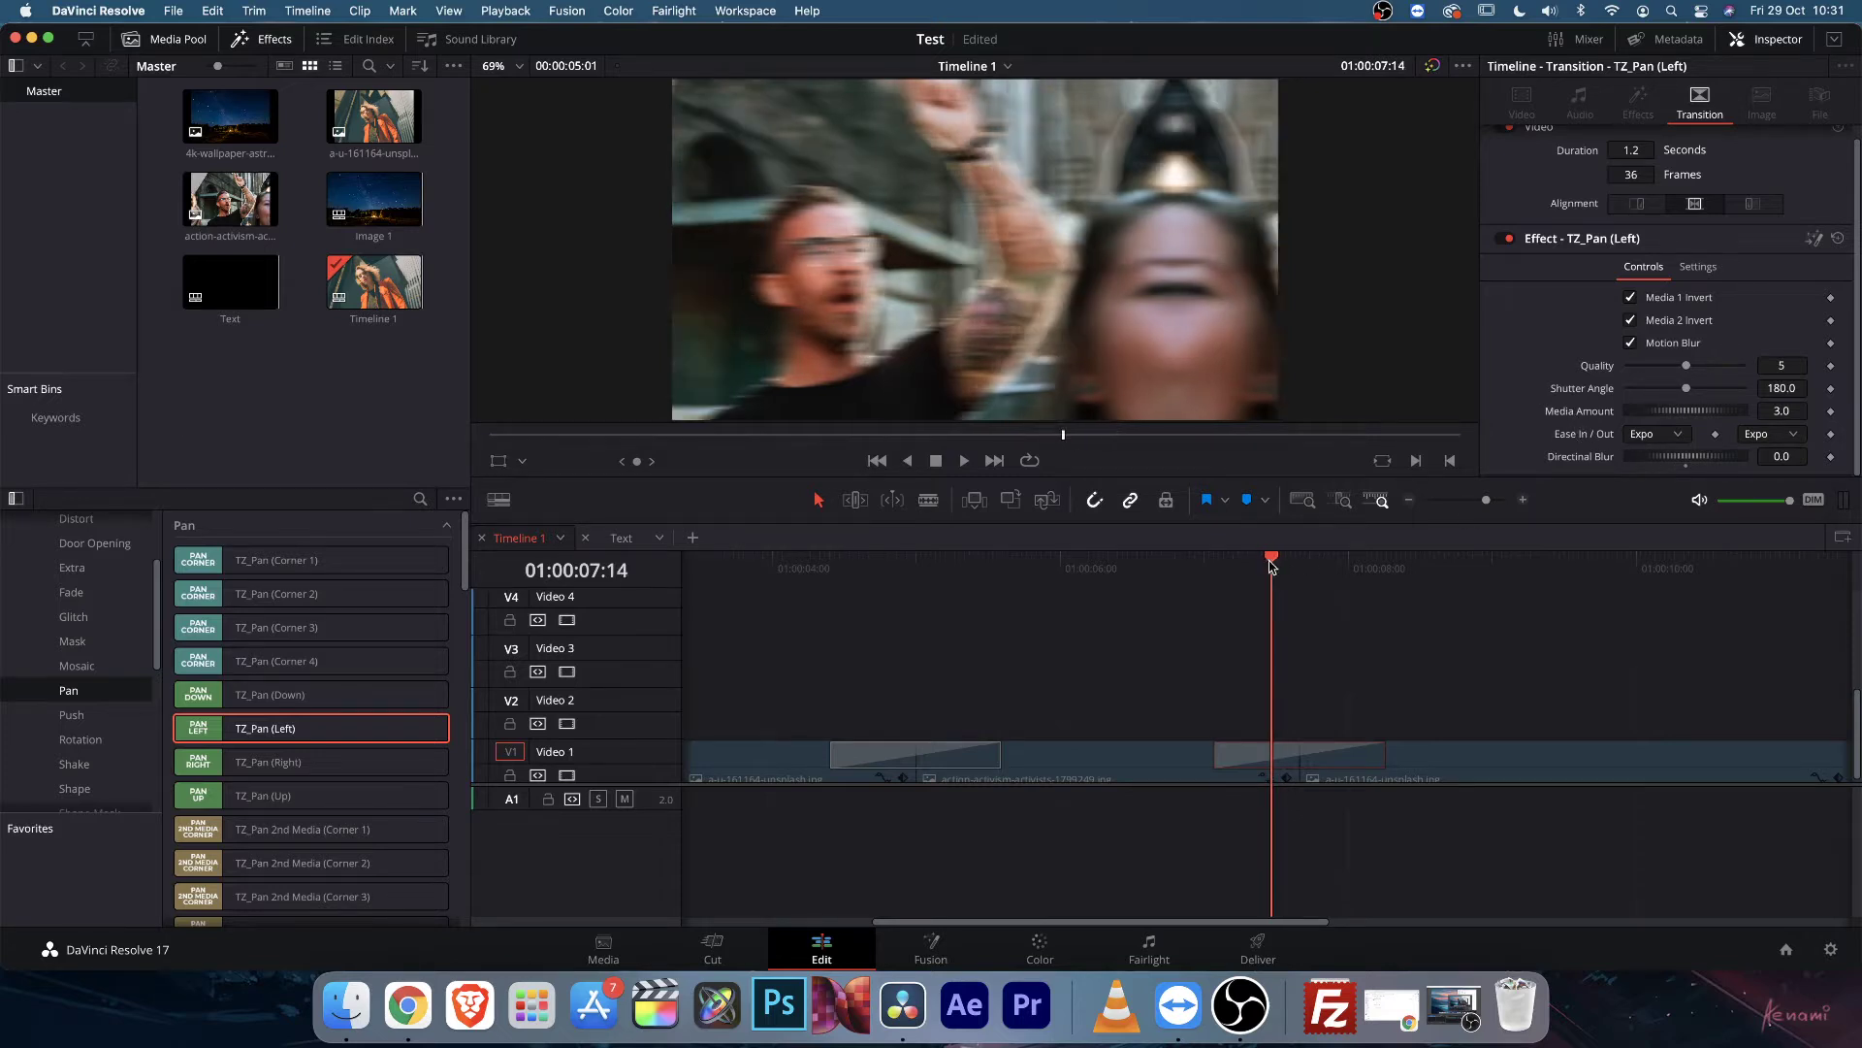
Set Ease In to None and Ease Out to Bounce, and turn Motion Blur back off.
{"action": "left_click", "coordinate": [1651, 438]}
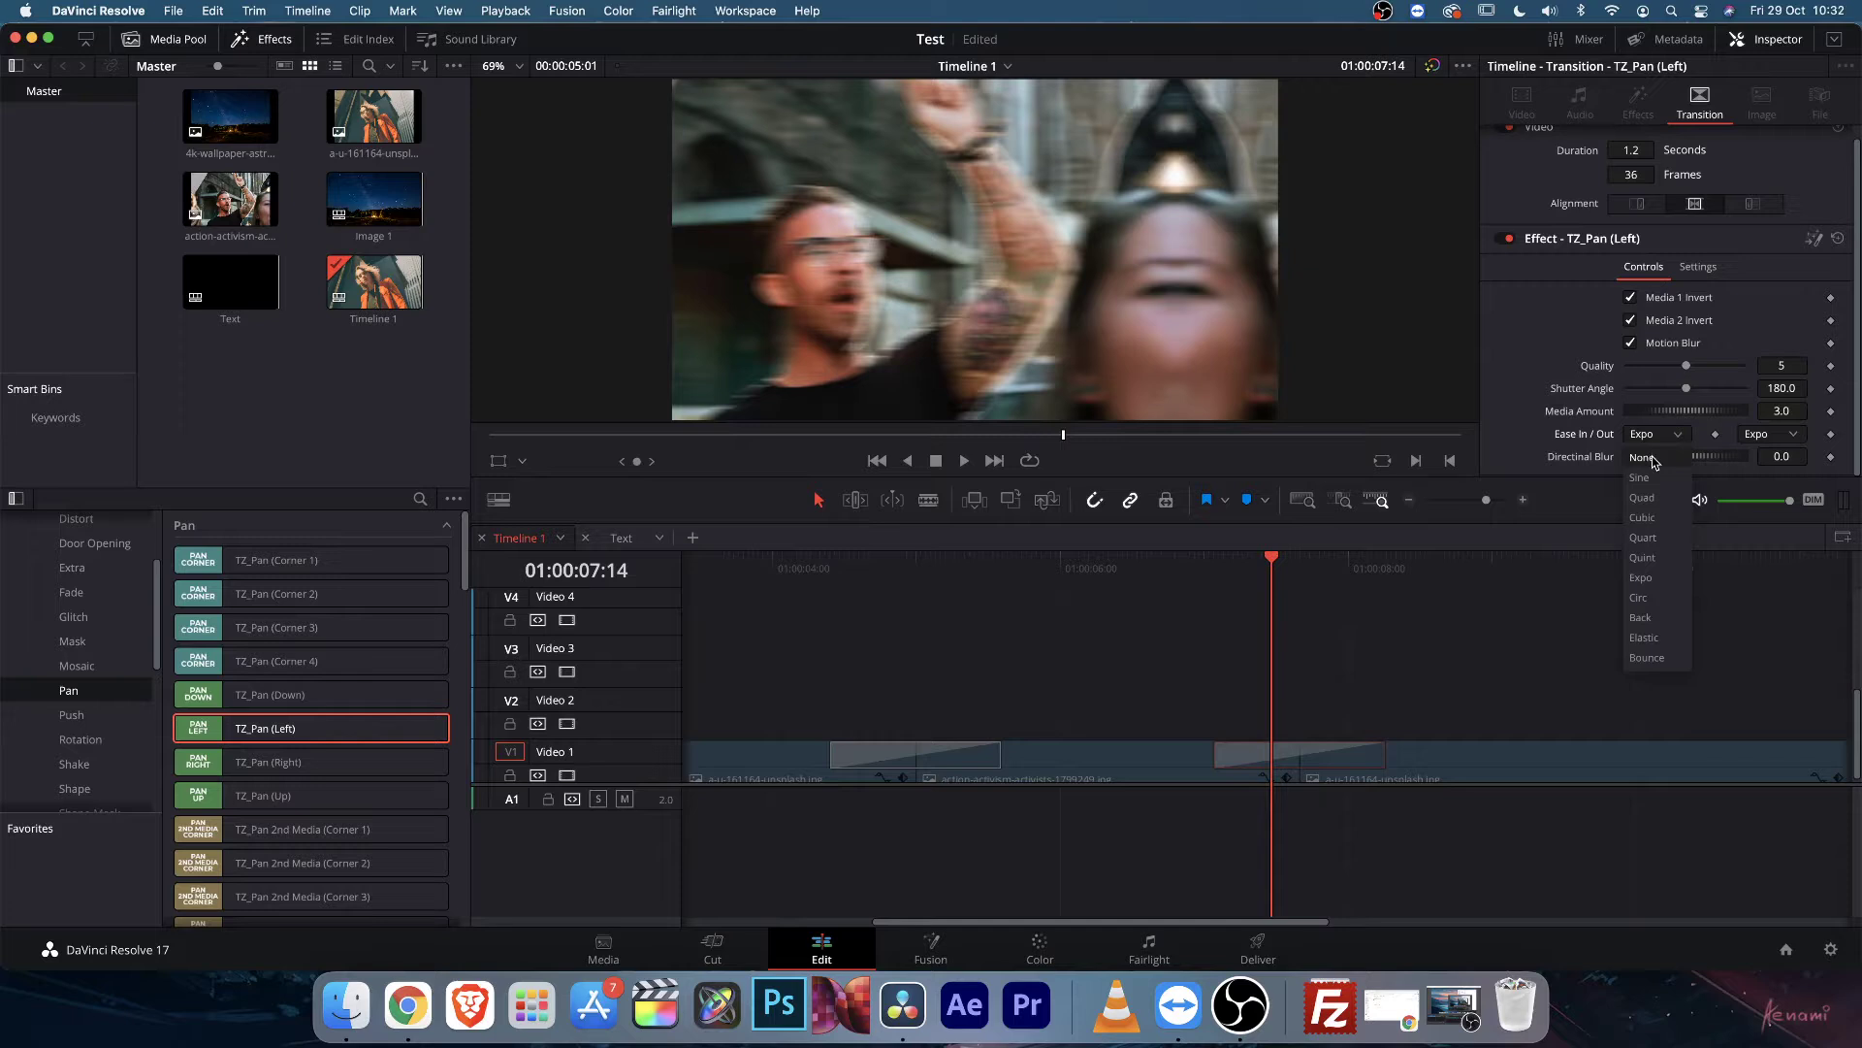
{"action": "left_click", "coordinate": [1645, 457]}
{"action": "left_click", "coordinate": [1796, 440]}
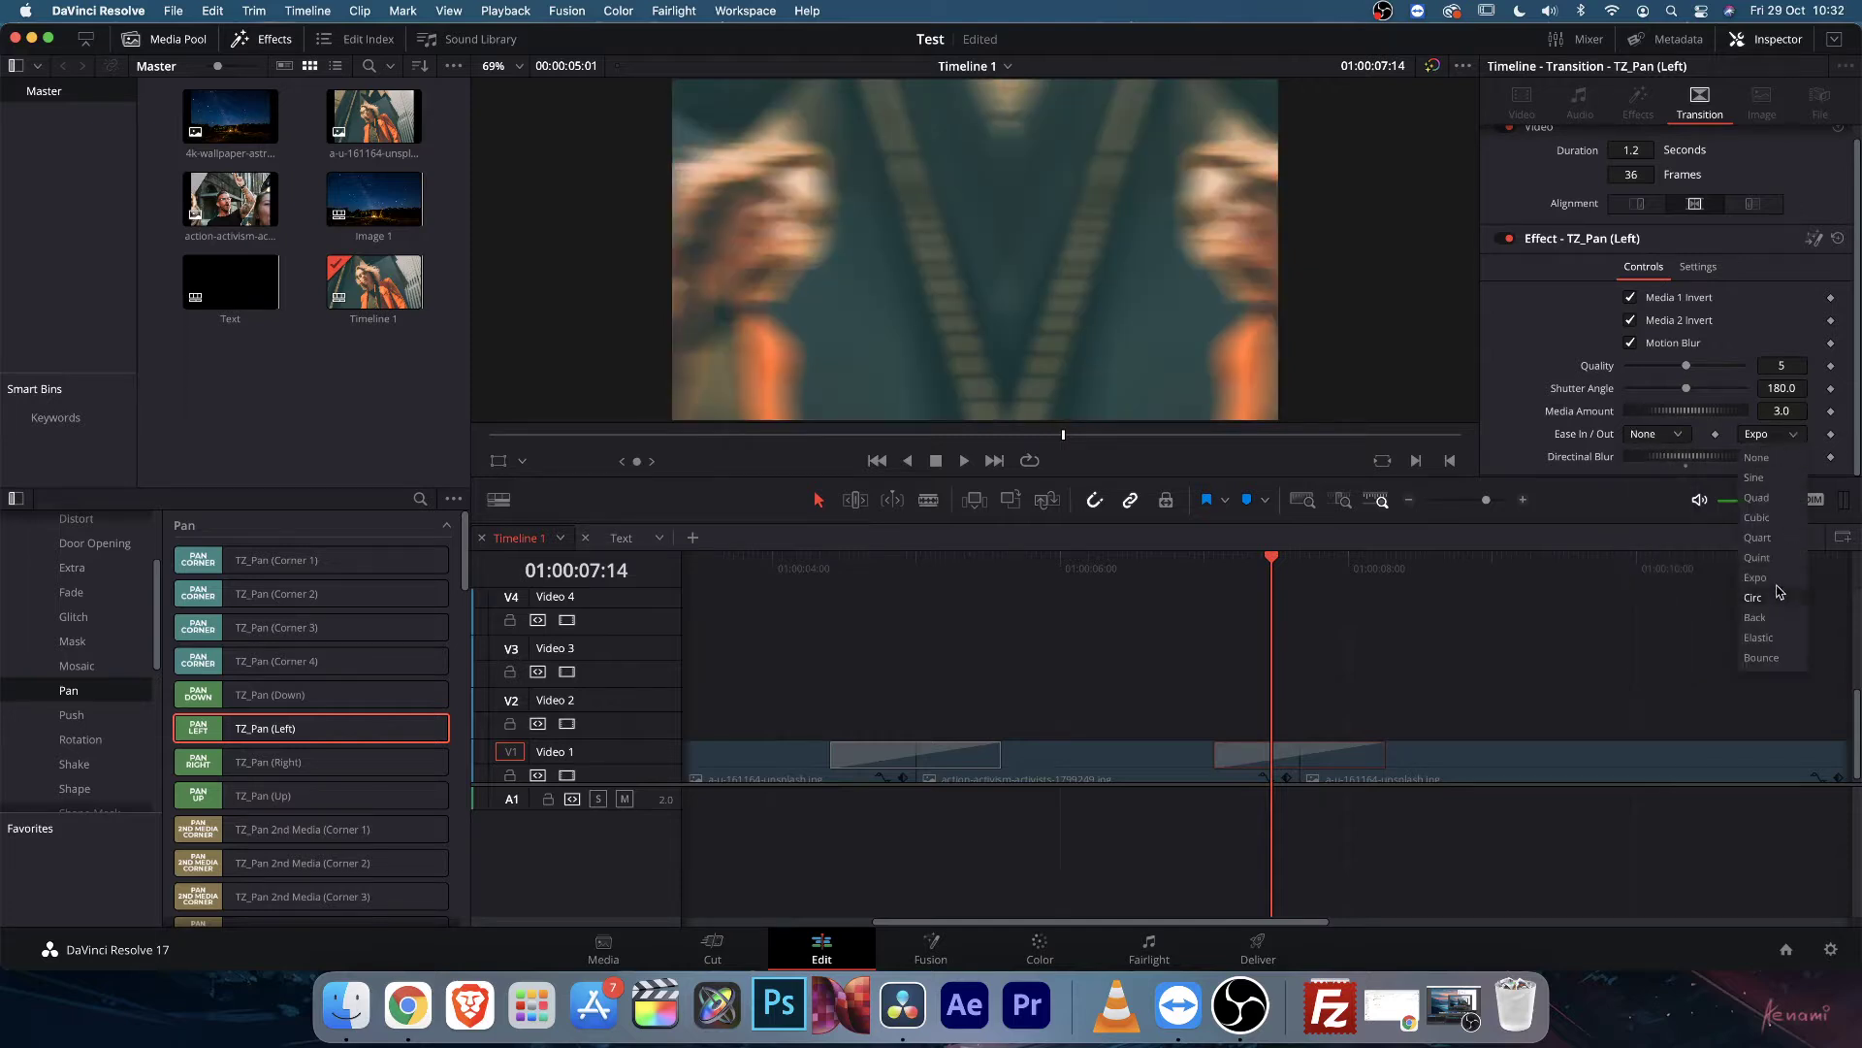
{"action": "left_click", "coordinate": [1770, 657]}
{"action": "left_click", "coordinate": [1250, 571]}
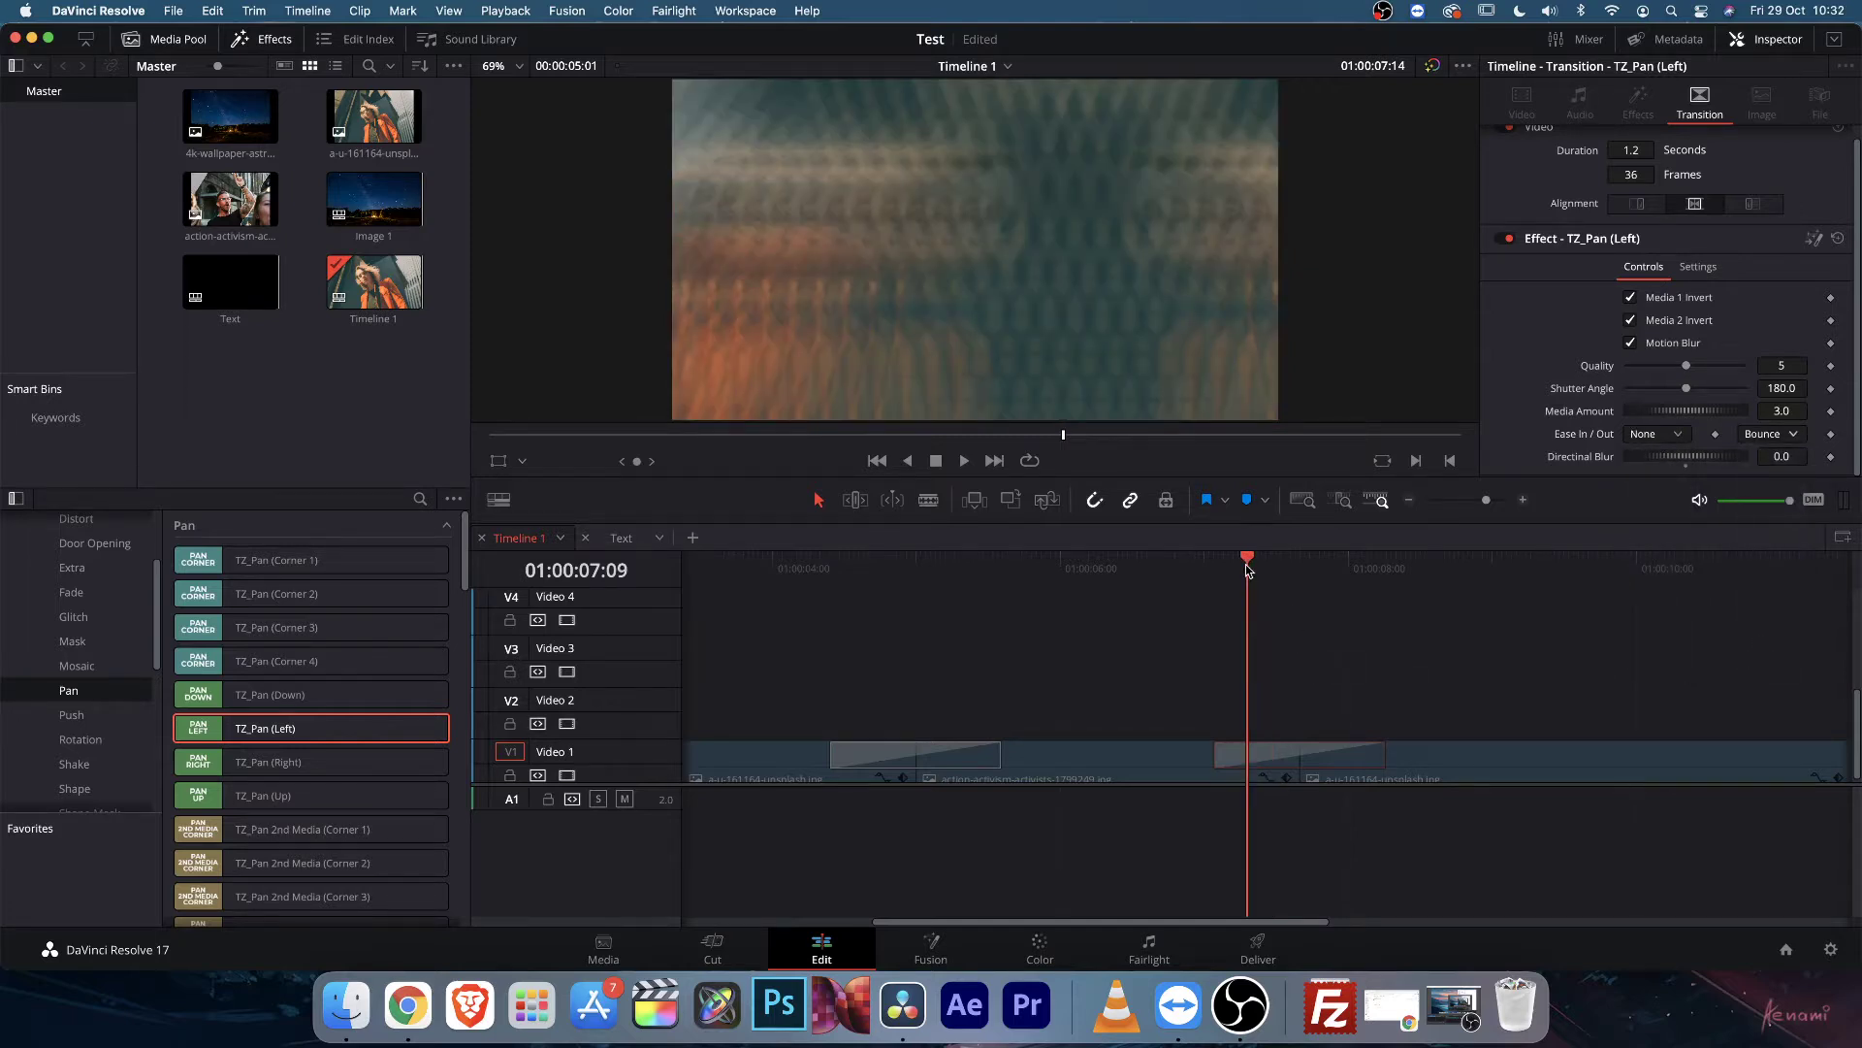
{"action": "left_click", "coordinate": [1631, 344]}
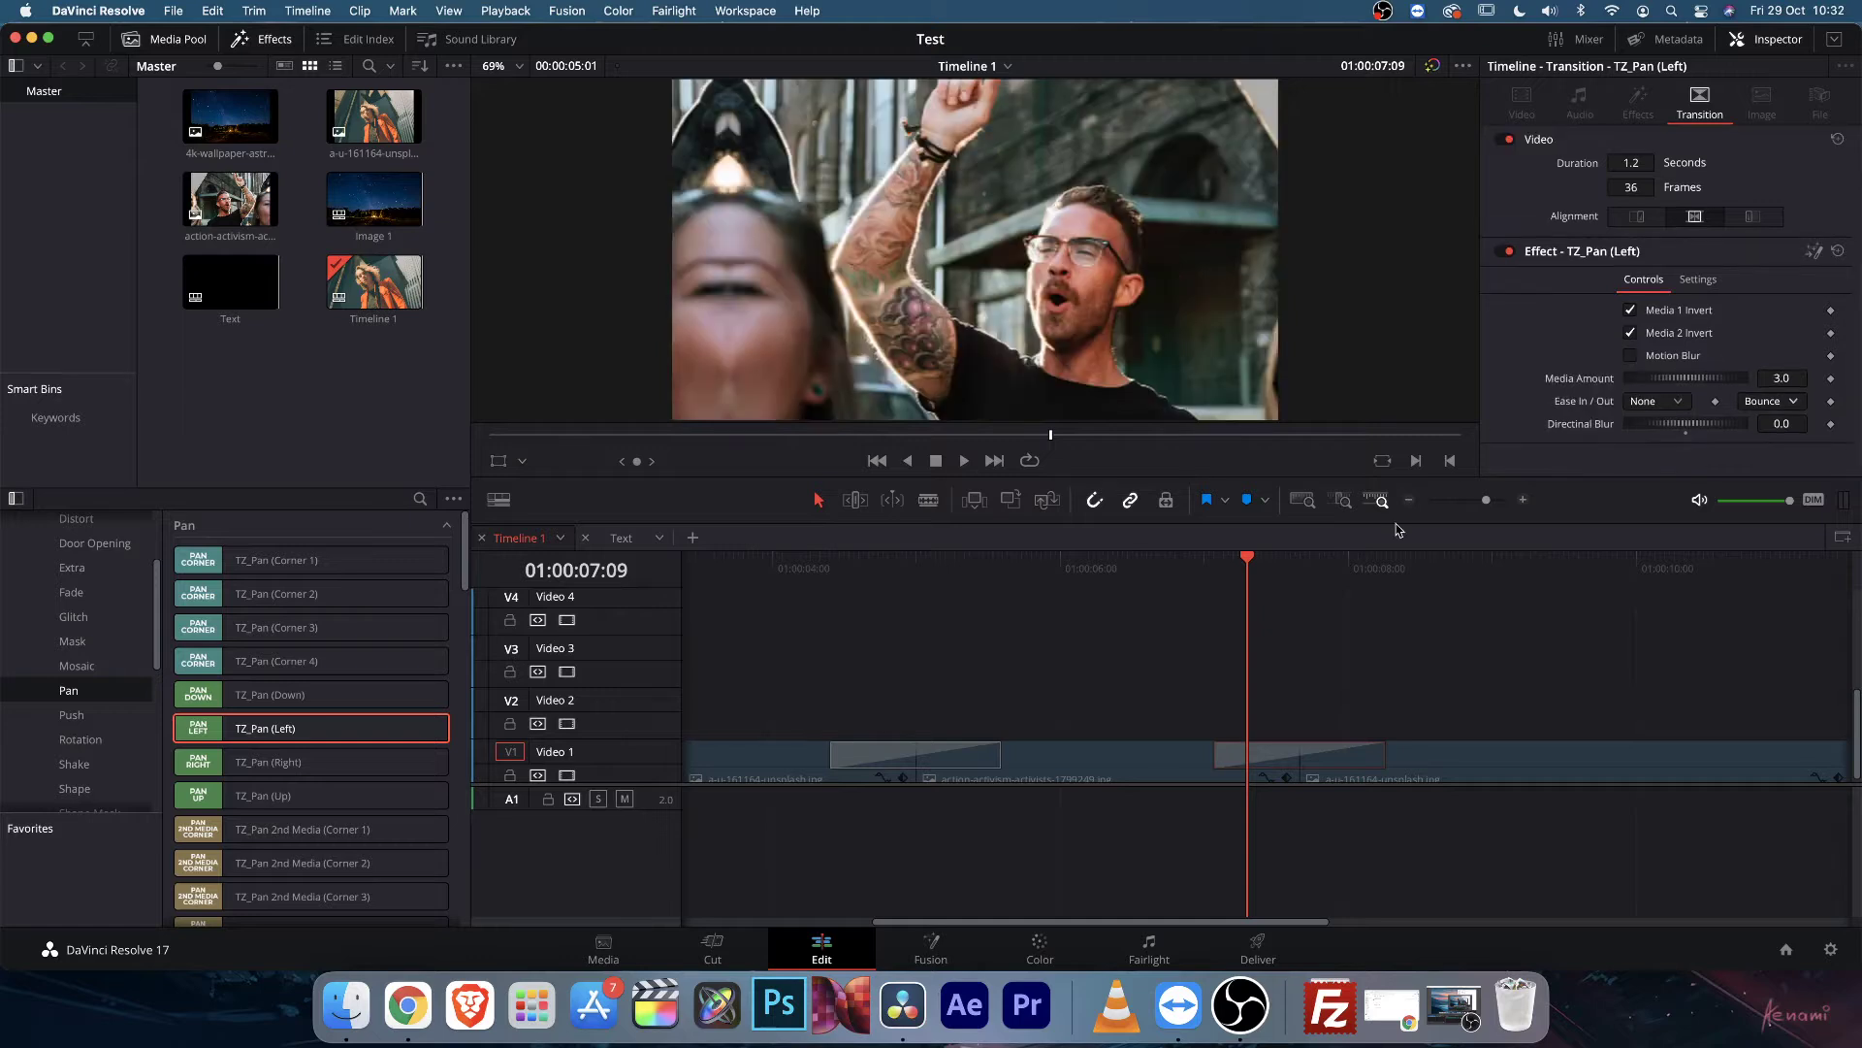
{"action": "left_click", "coordinate": [1214, 561]}
{"action": "left_click", "coordinate": [1803, 421]}
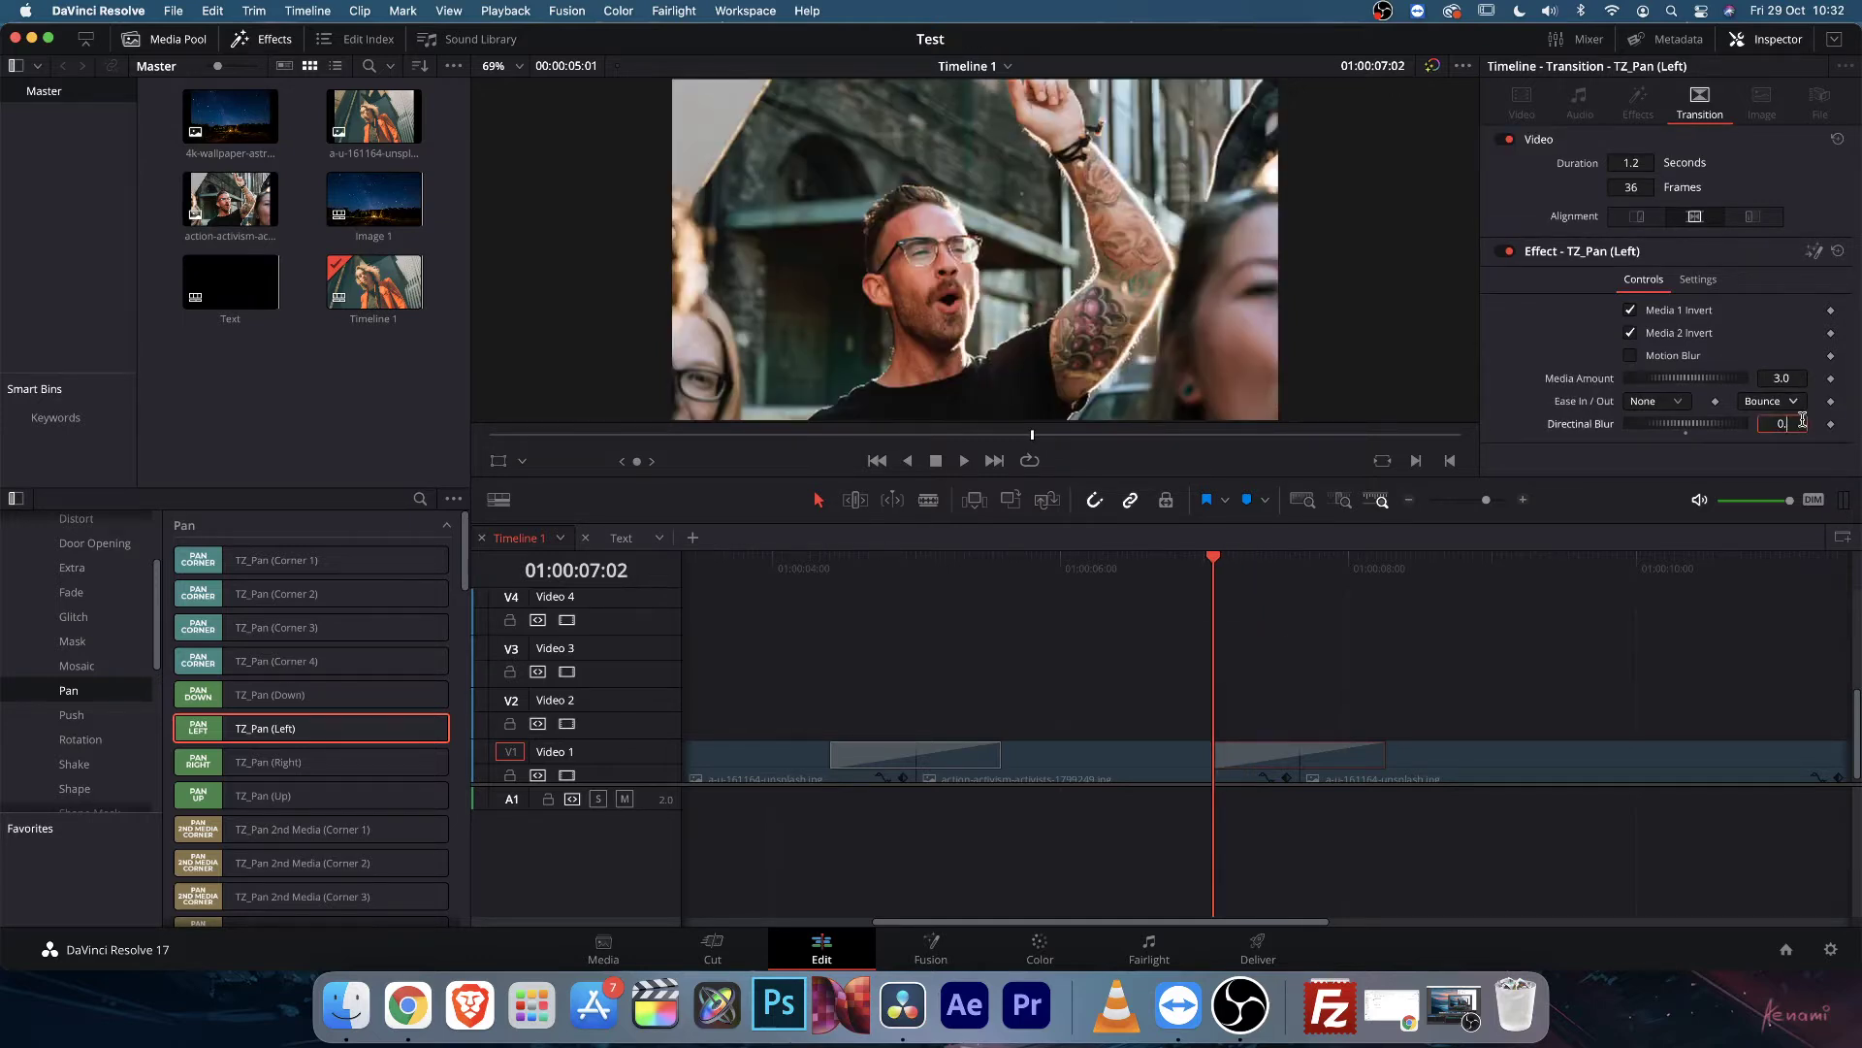
Commit a Directional Blur of 0.4 and replay the transition to preview it.
{"action": "key", "text": "Return"}
{"action": "key", "text": "space"}
{"action": "left_click", "coordinate": [1248, 570]}
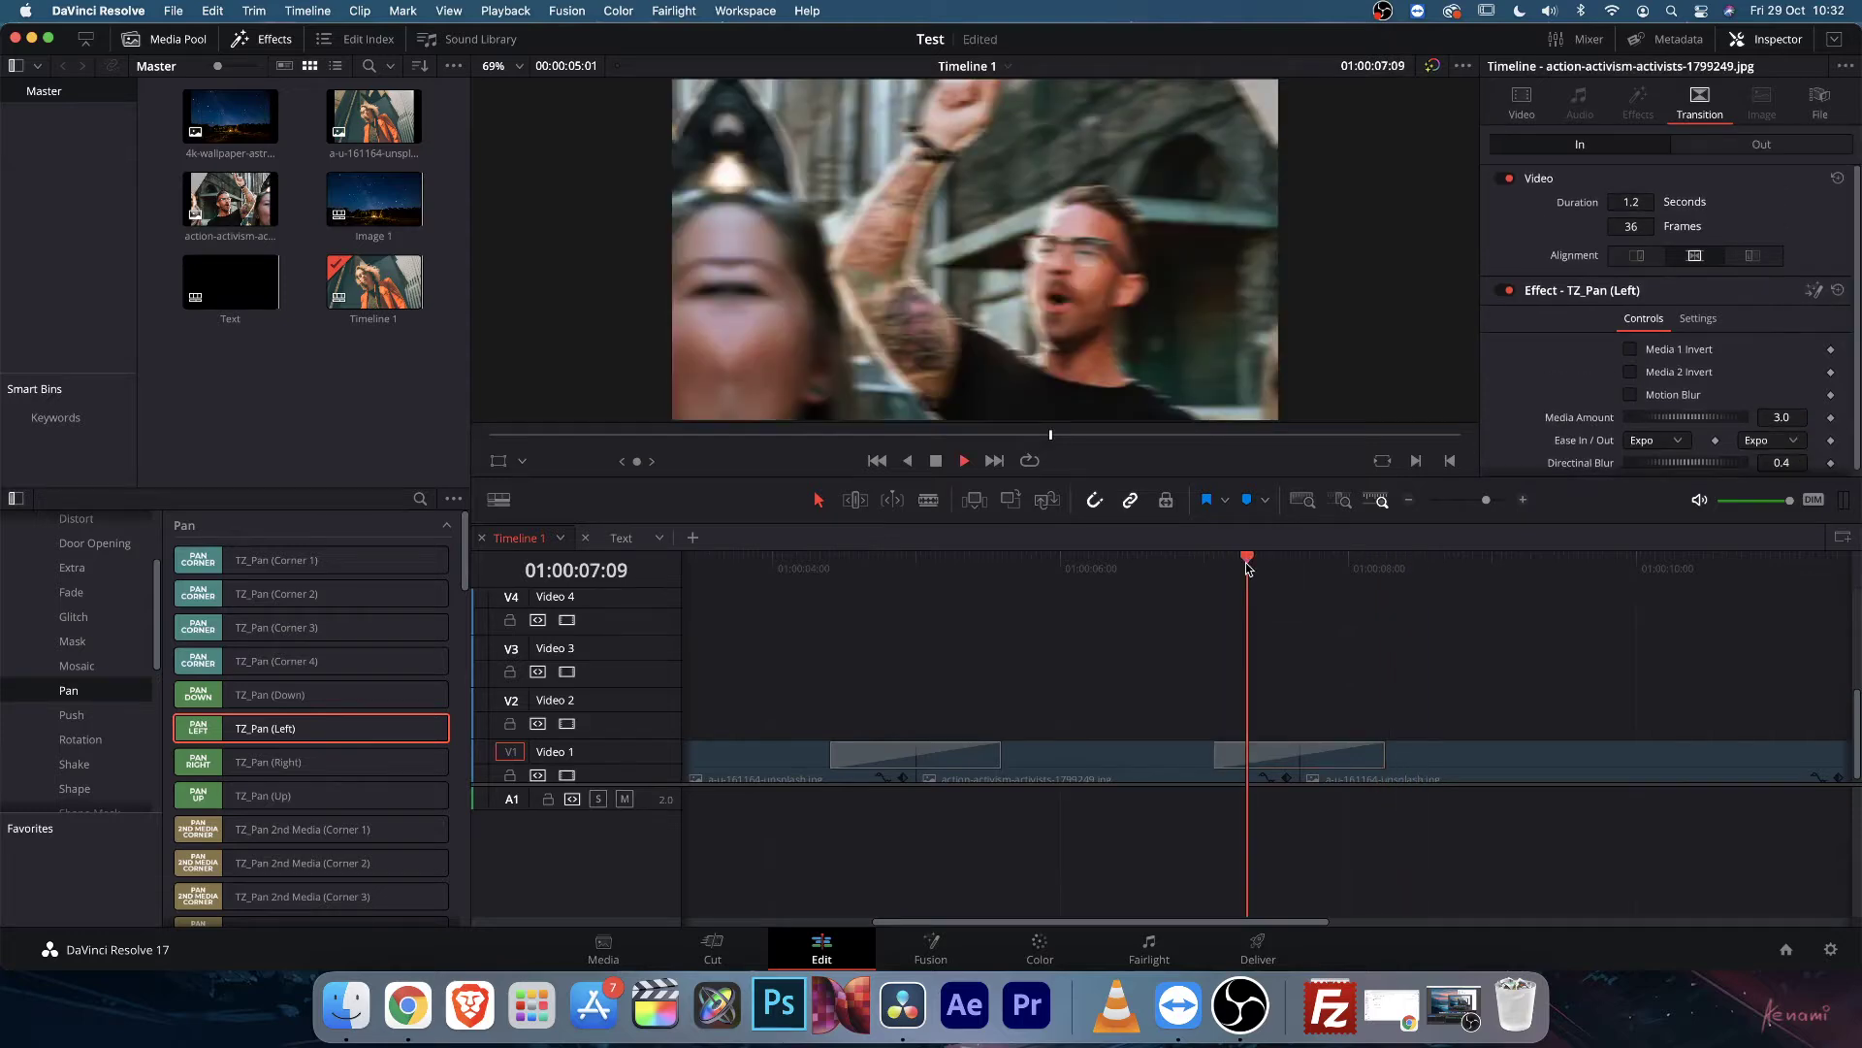
{"action": "left_click", "coordinate": [1248, 570]}
{"action": "key", "text": "space"}
{"action": "left_click", "coordinate": [1245, 563]}
{"action": "key", "text": "space"}
{"action": "key", "text": "space"}
{"action": "left_click", "coordinate": [1267, 563]}
Delete the second cut's TZ_Pan (Left) and bring TZ_Pan 2nd Media (Left) onto Video 1.
{"action": "left_click", "coordinate": [1272, 752]}
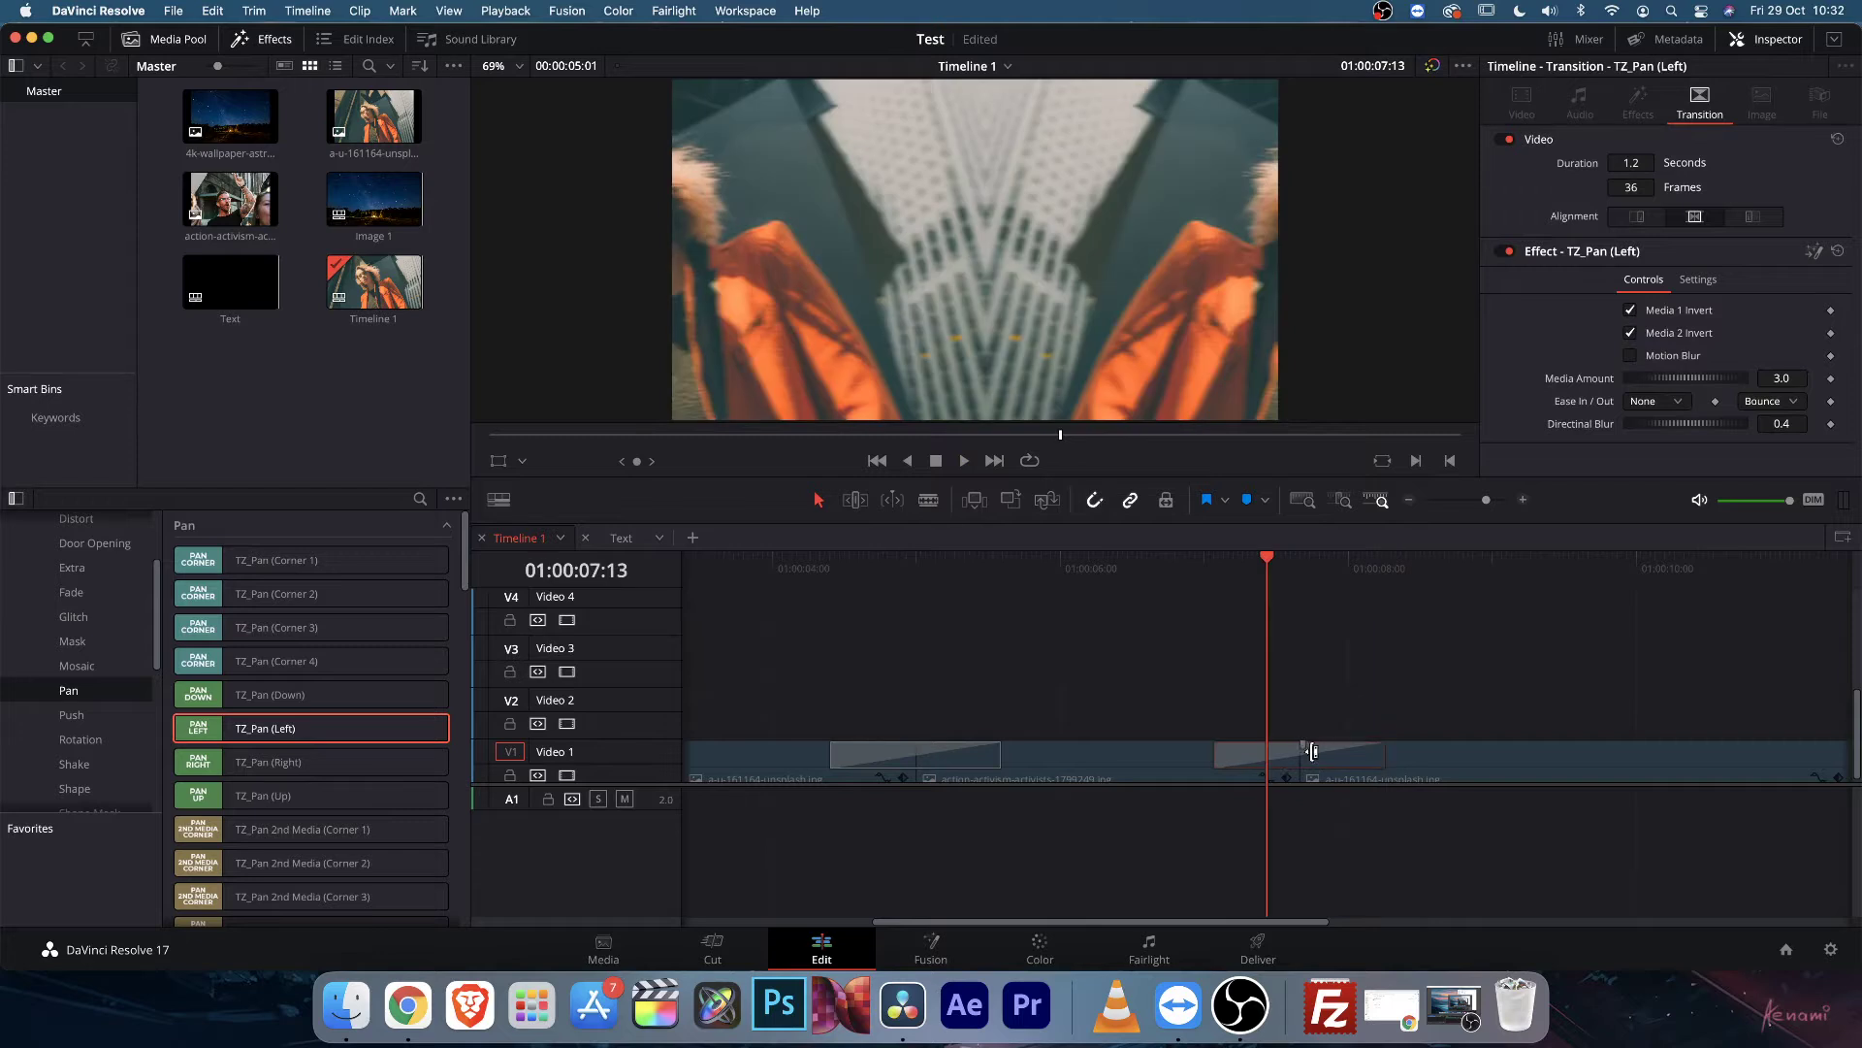
{"action": "key", "text": "Delete"}
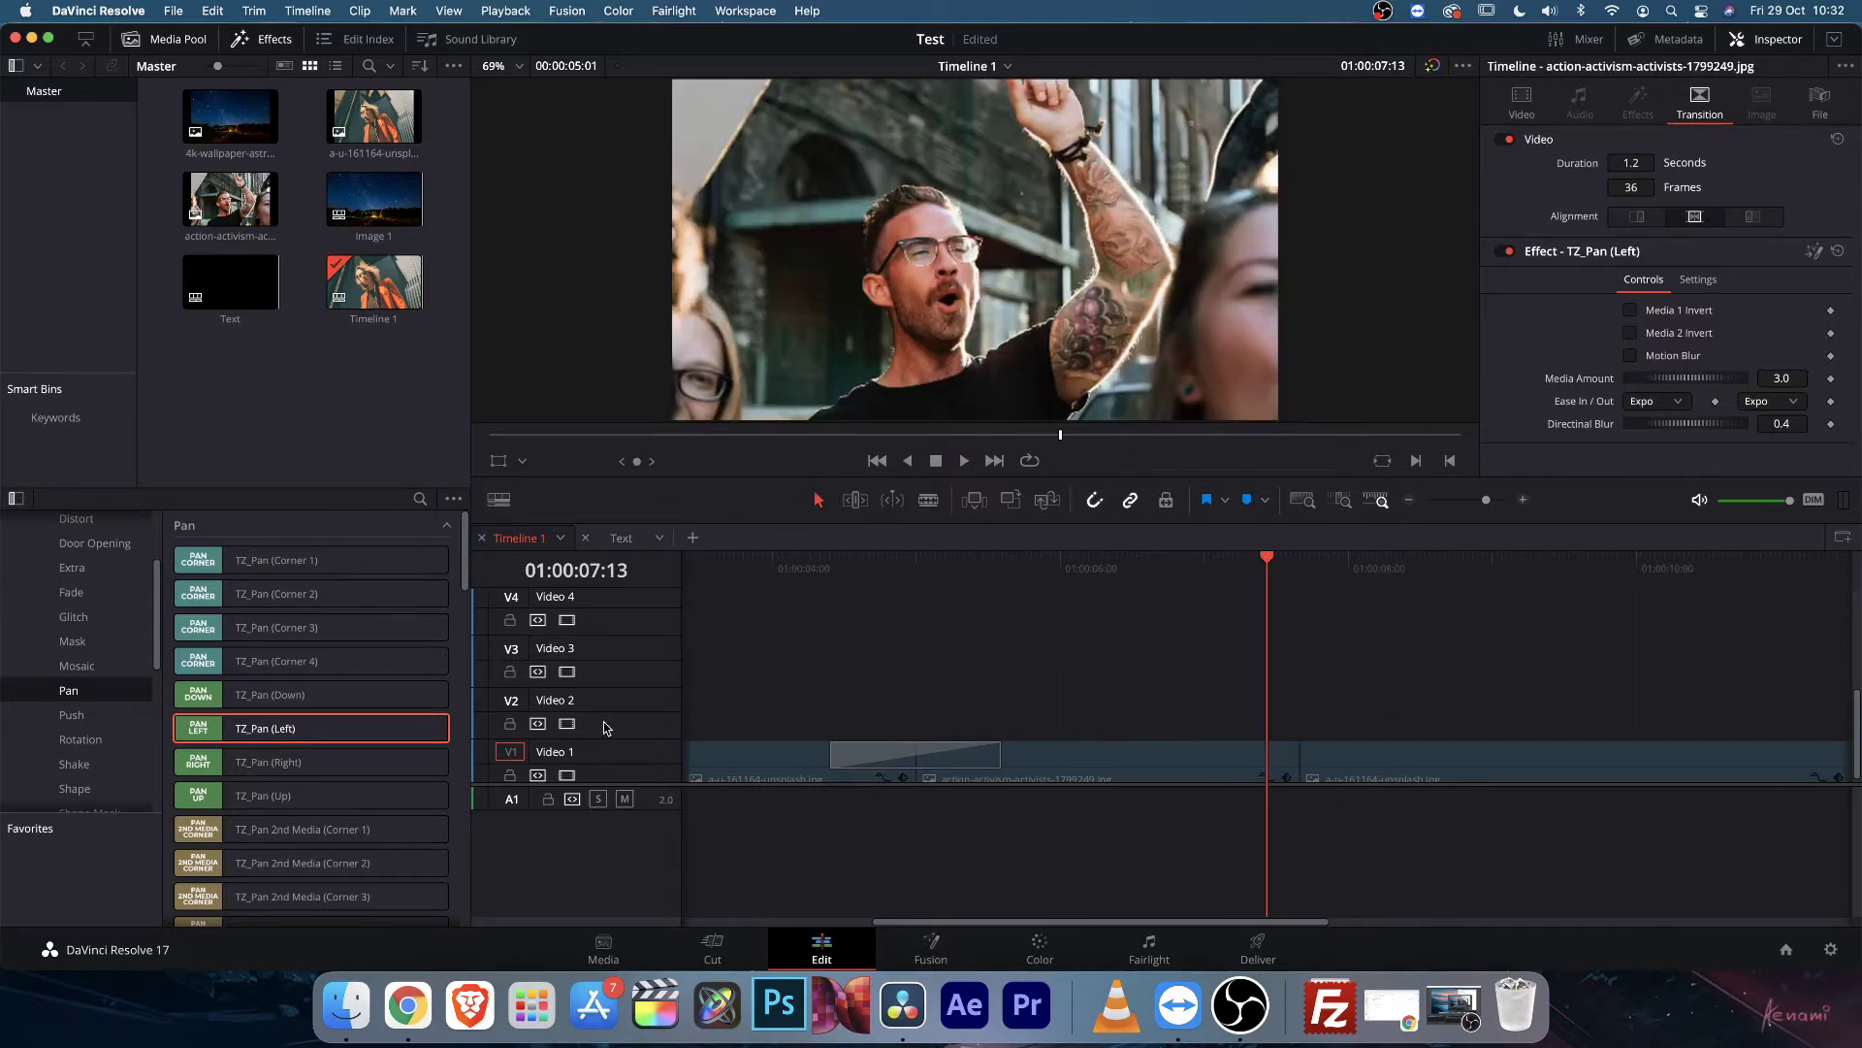
{"action": "scroll", "coordinate": [301, 731], "scroll_direction": "down", "scroll_amount": 4}
{"action": "scroll", "coordinate": [300, 730], "scroll_direction": "up", "scroll_amount": 3}
{"action": "scroll", "coordinate": [300, 730], "scroll_direction": "down", "scroll_amount": 3}
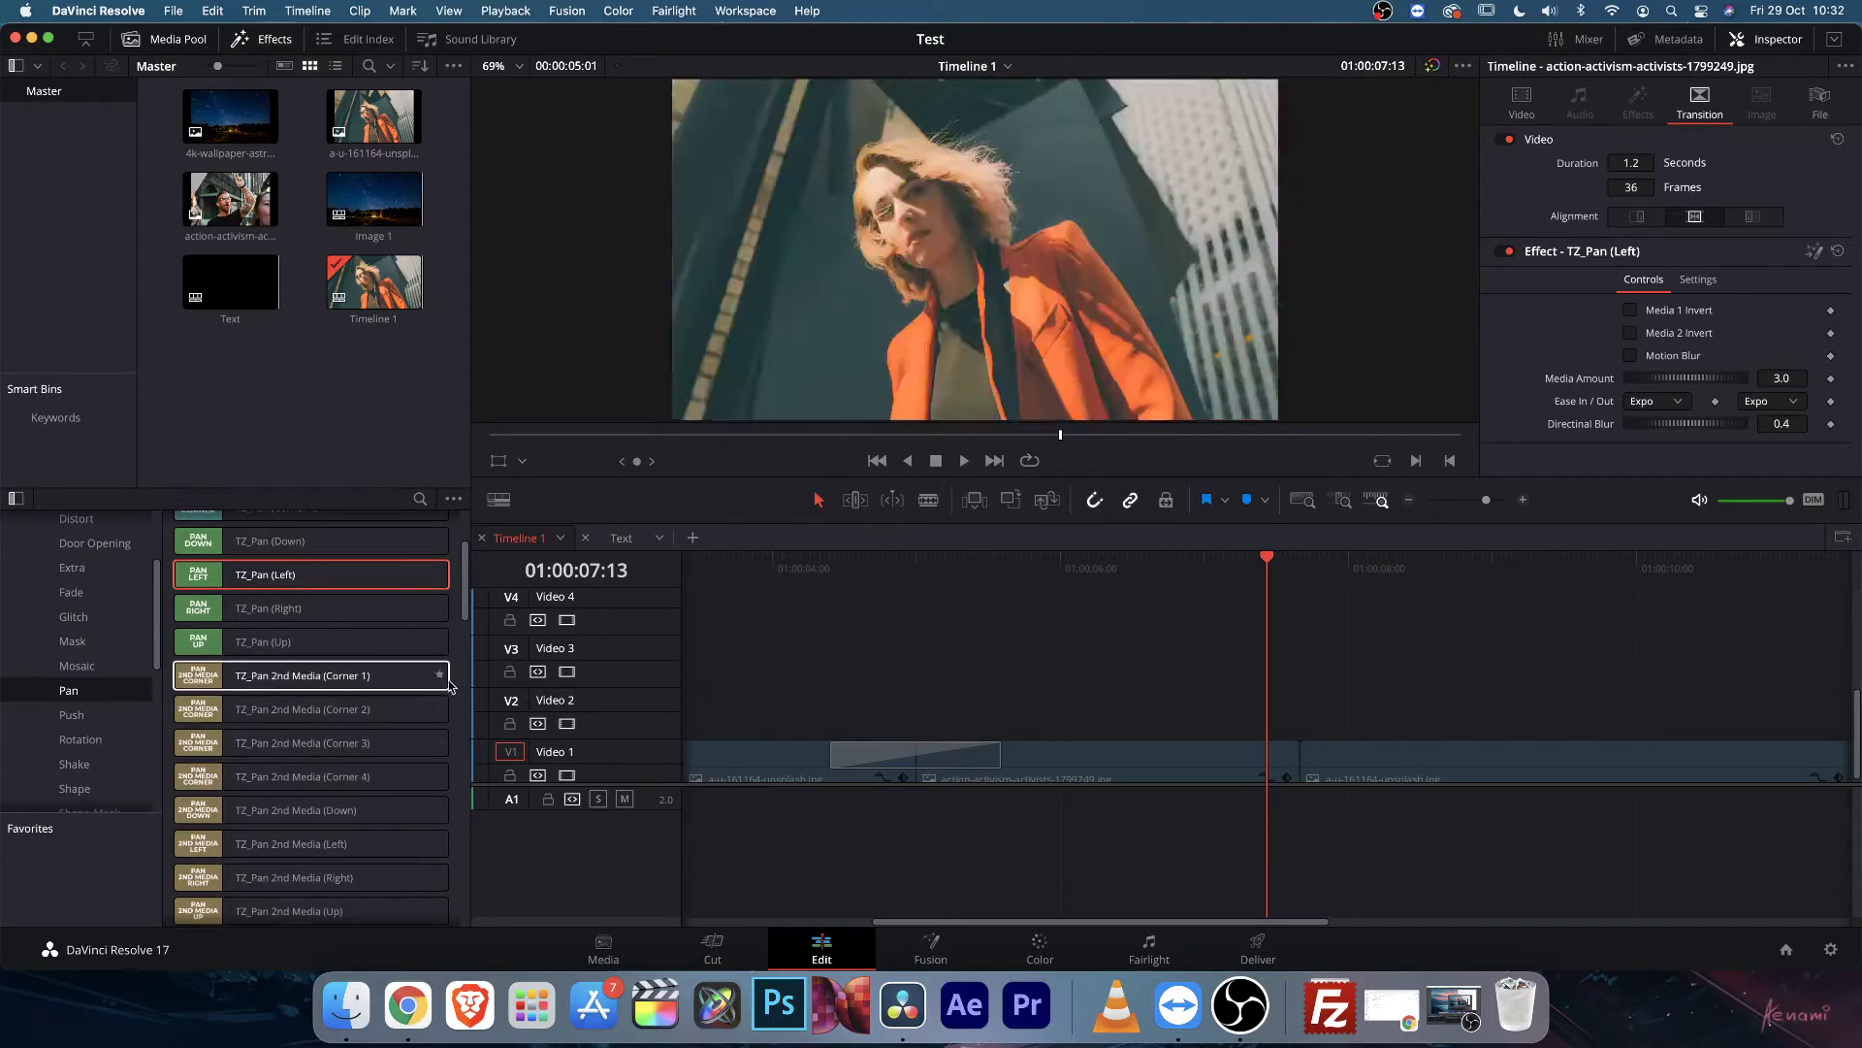
{"action": "scroll", "coordinate": [446, 679], "scroll_direction": "down", "scroll_amount": 3}
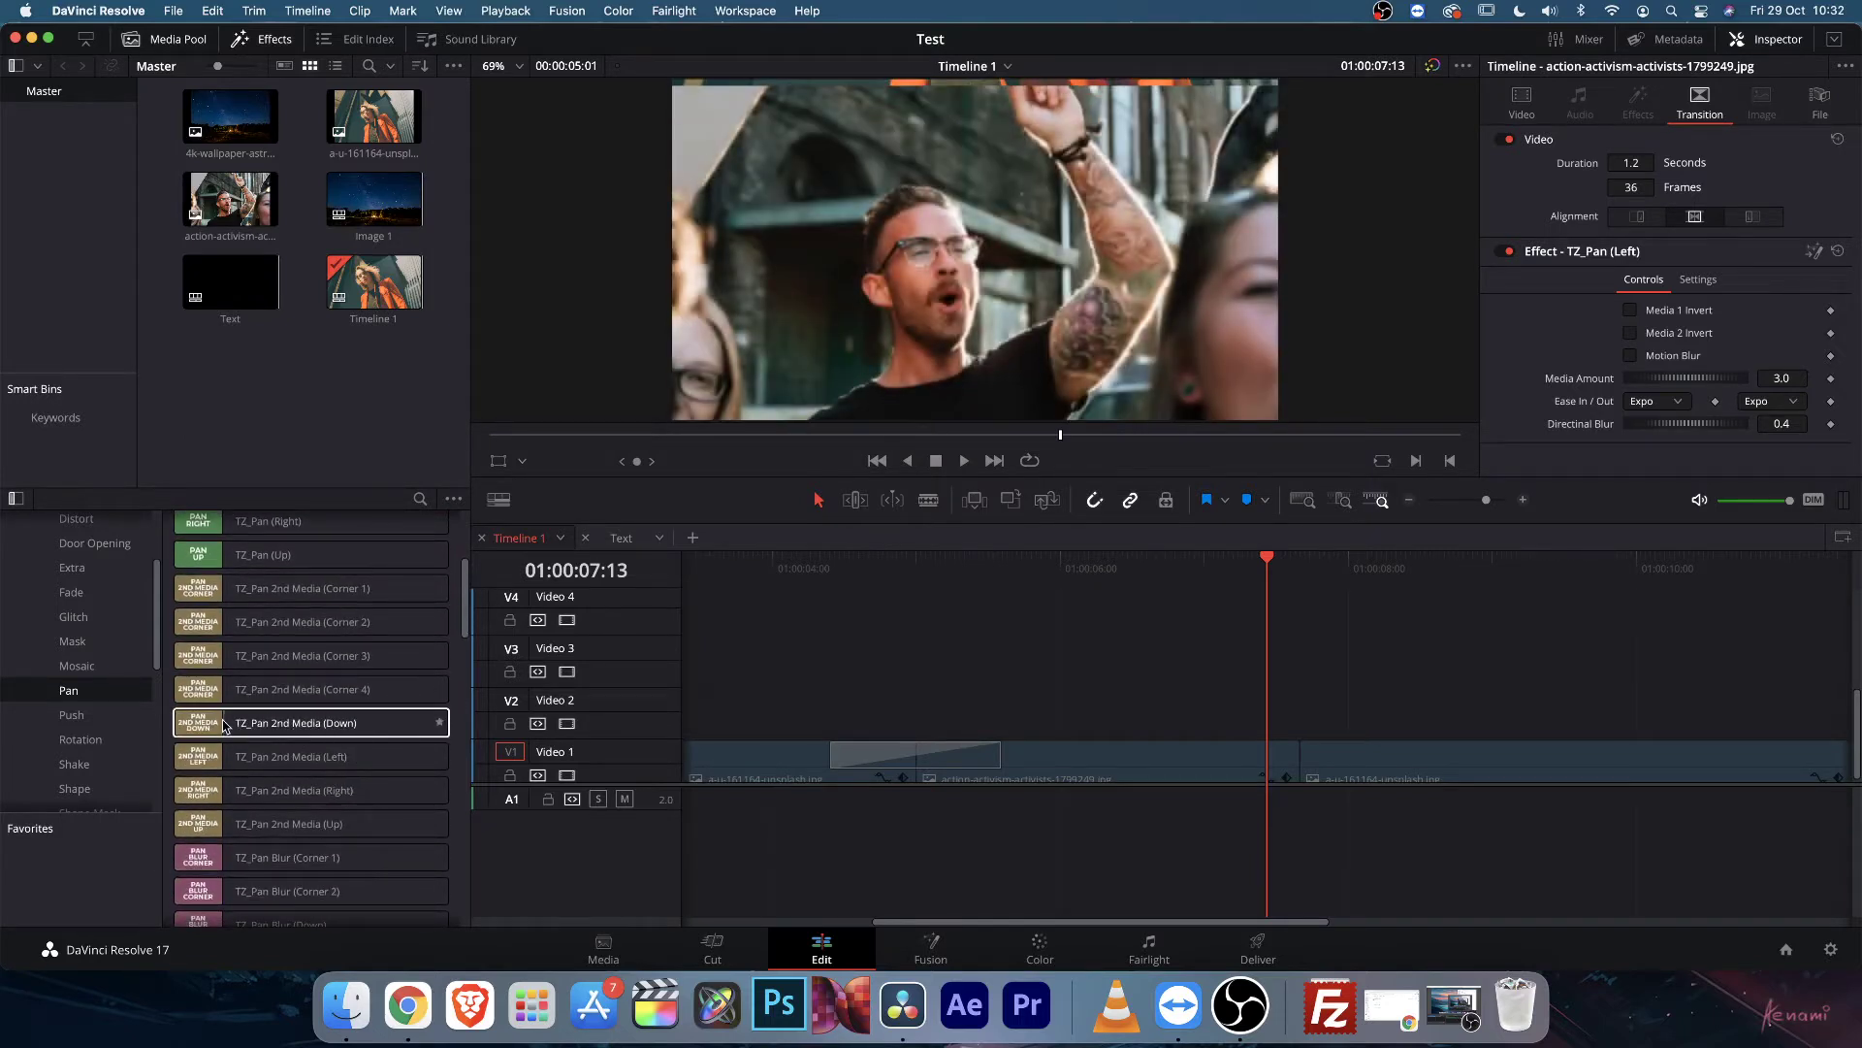
{"action": "left_click_drag", "start_coordinate": [276, 757], "coordinate": [1298, 728]}
{"action": "key", "text": "space"}
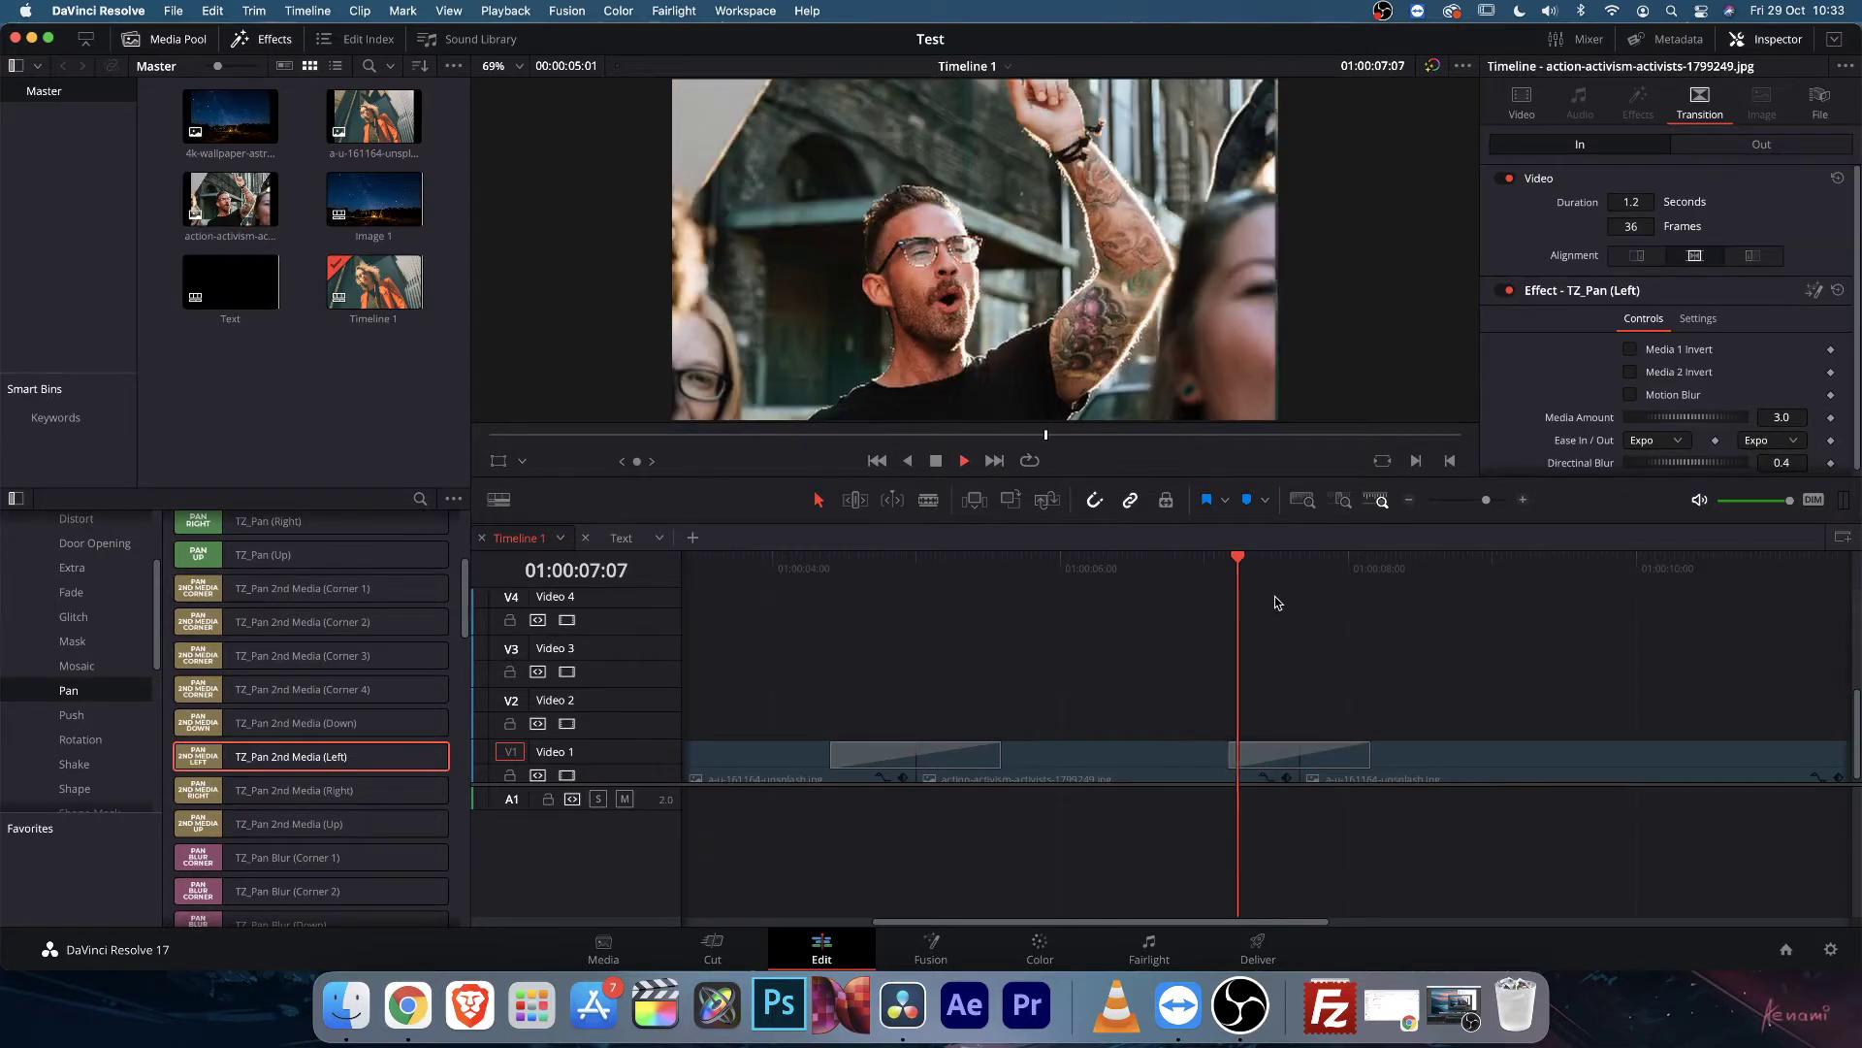
{"action": "key", "text": "space"}
{"action": "left_click", "coordinate": [1277, 762]}
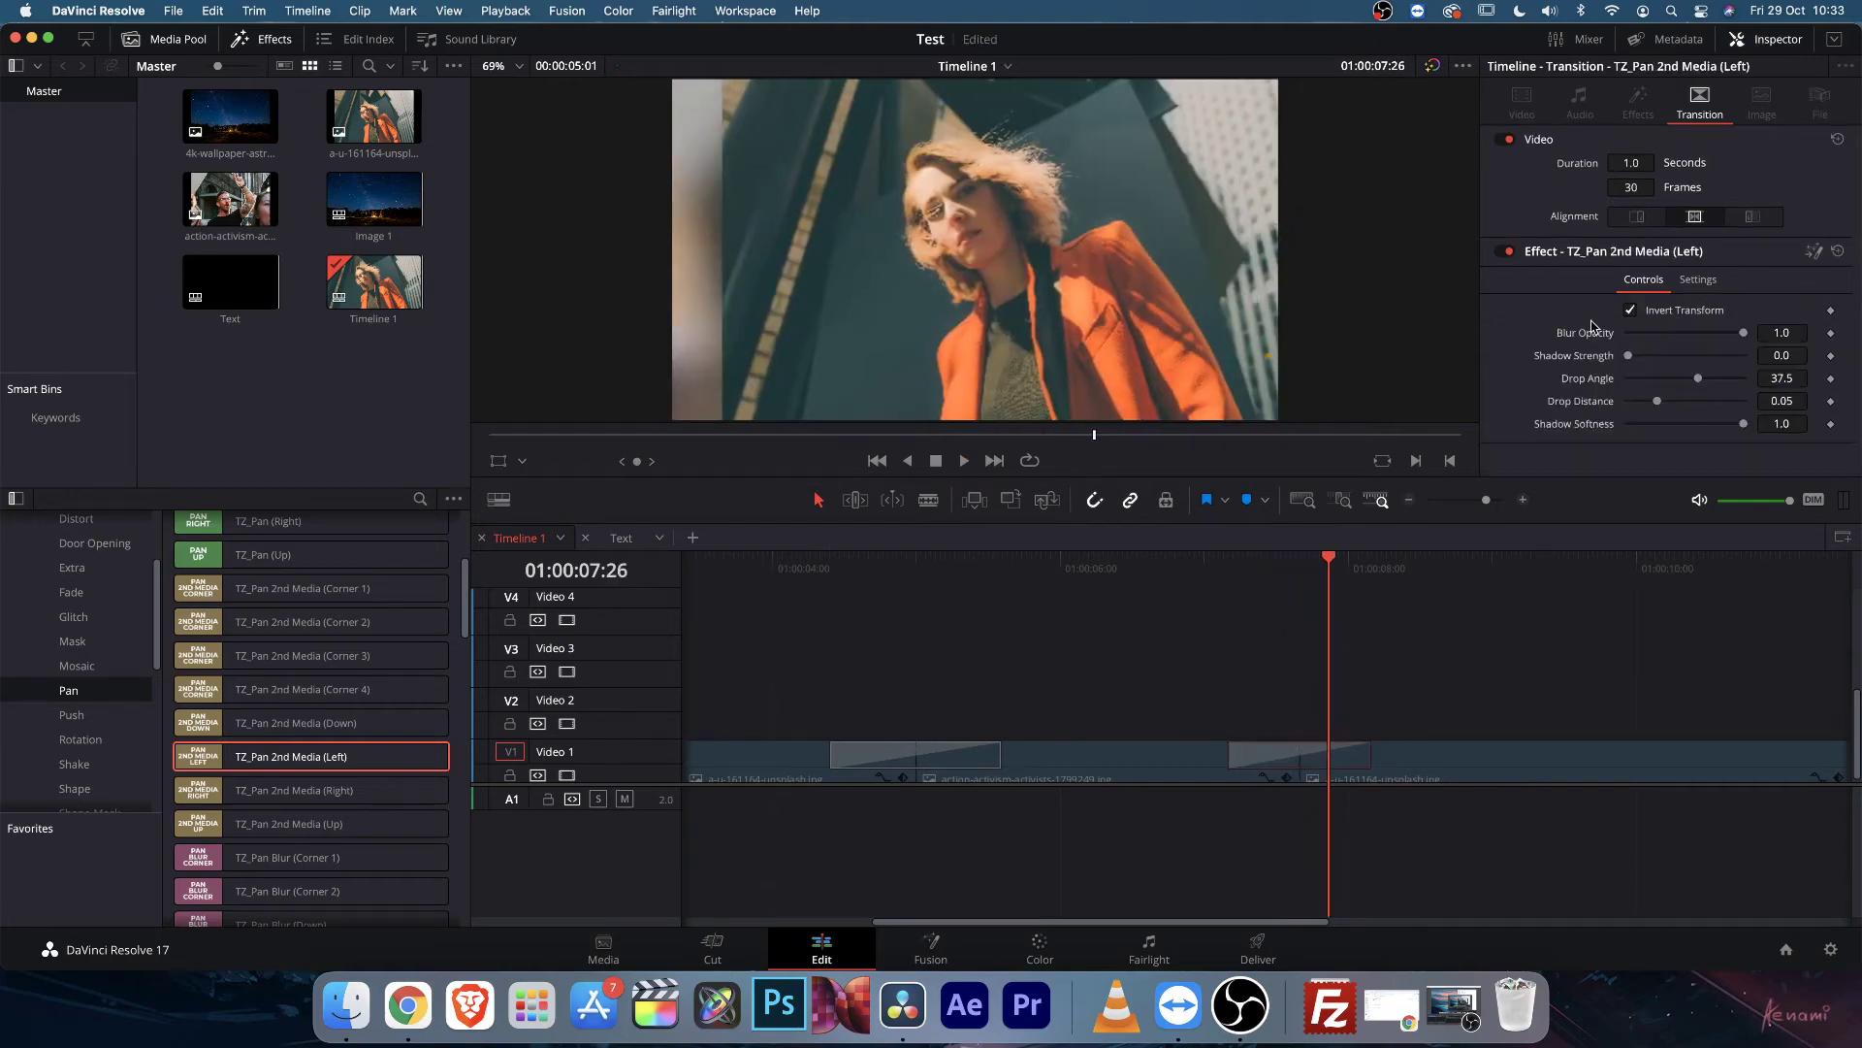
{"action": "left_click", "coordinate": [1629, 311]}
{"action": "left_click_drag", "start_coordinate": [1261, 577], "coordinate": [1299, 576]}
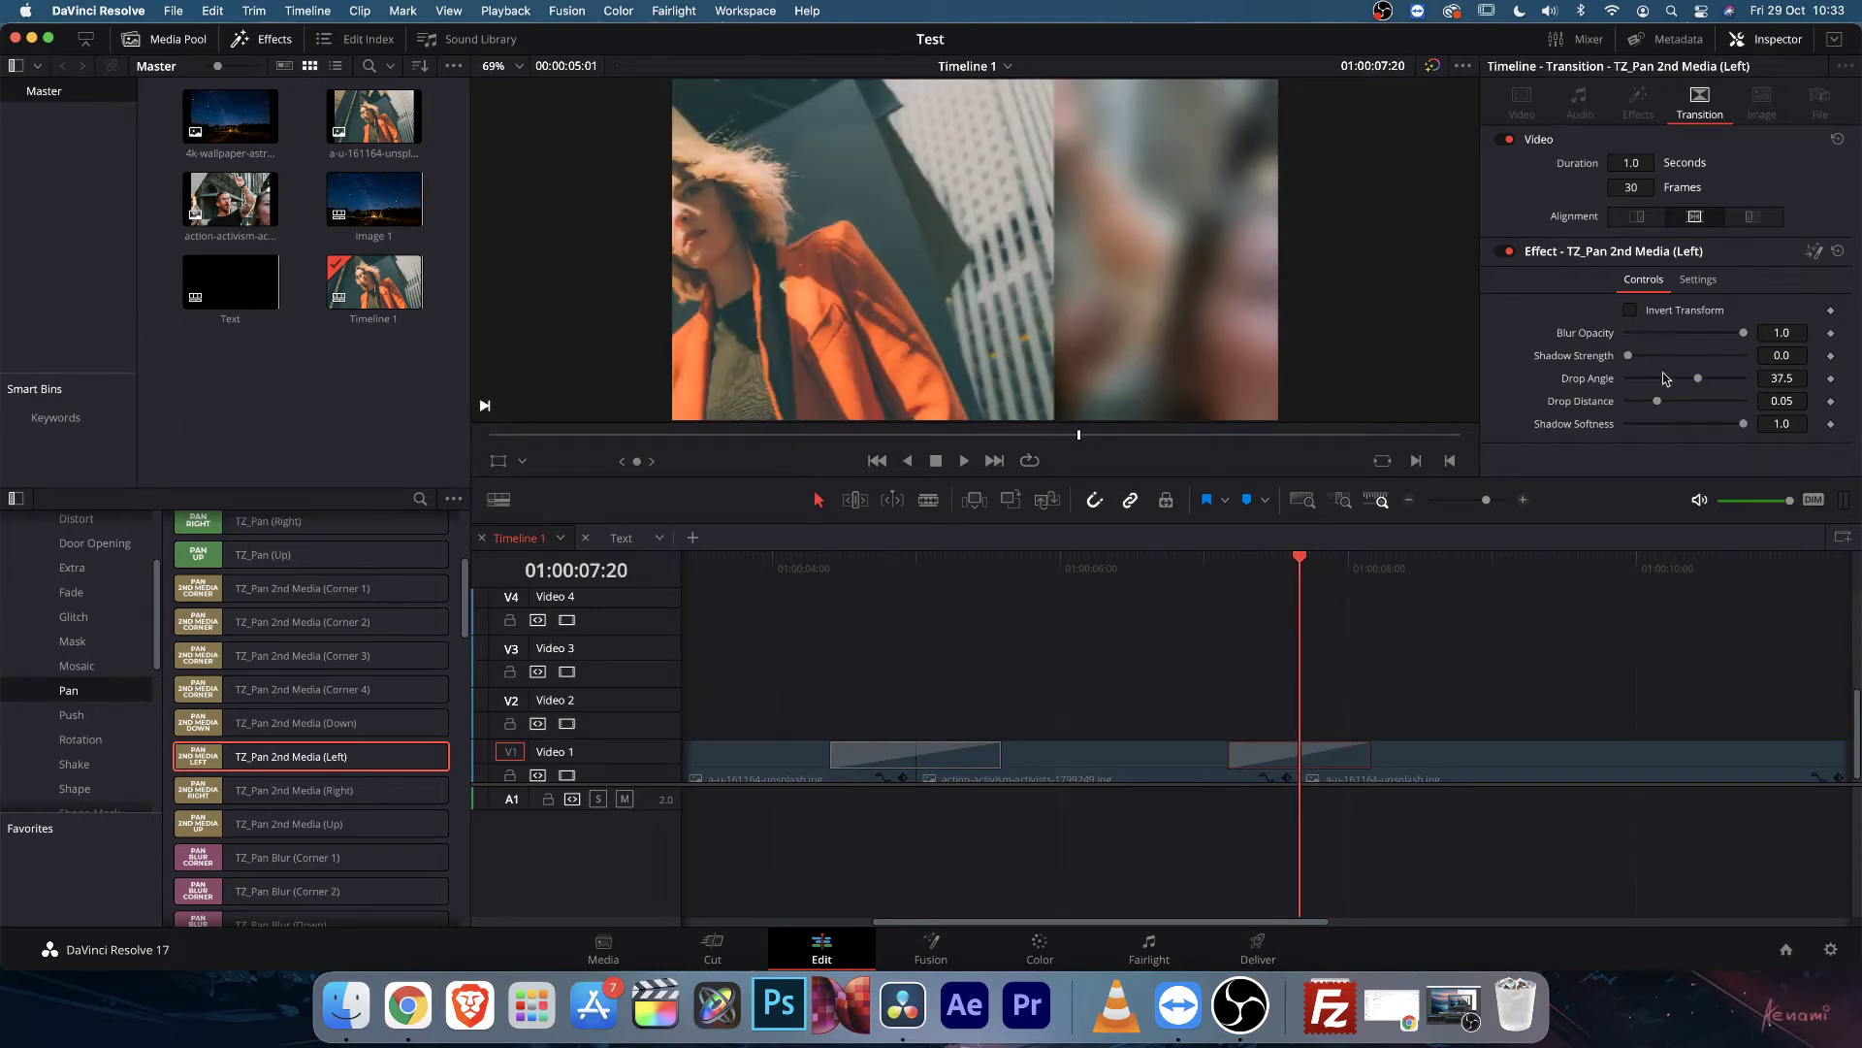
{"action": "key", "text": "BackSpace"}
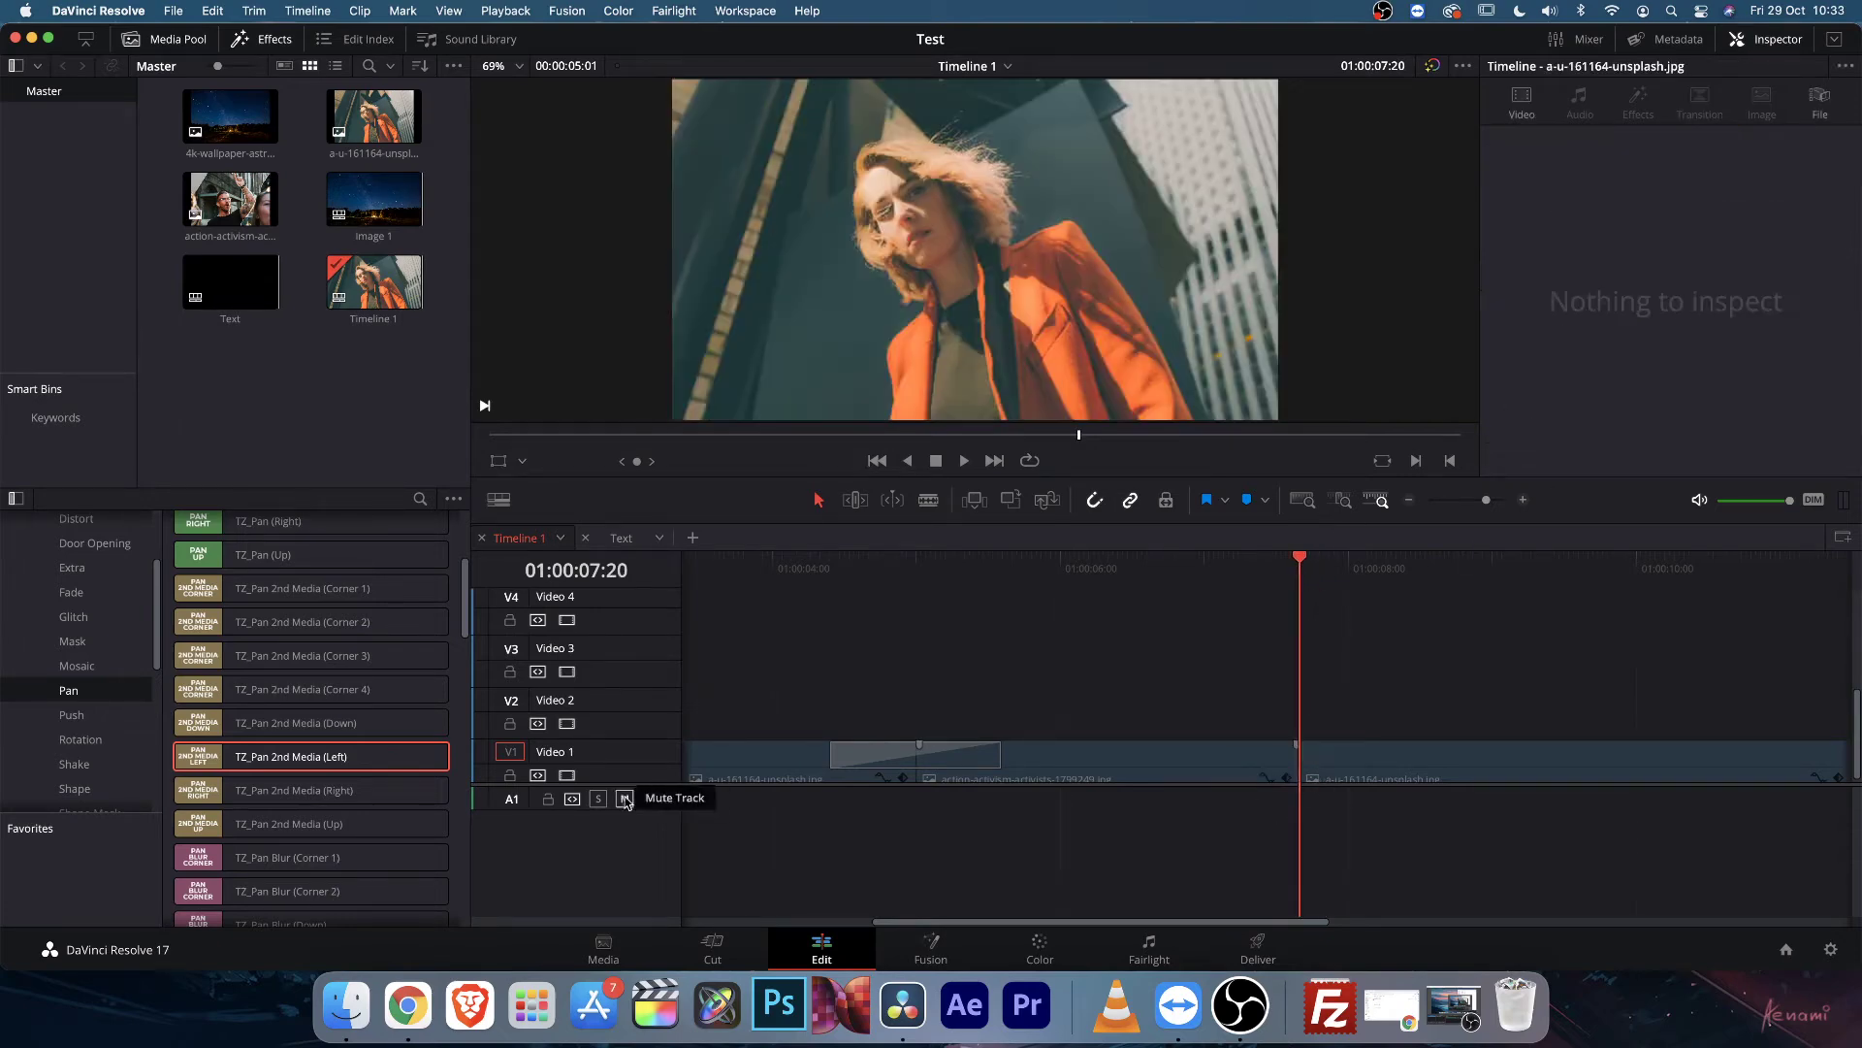
Star TZ_Pan Blur (Corner 2) as a favourite in the Effects list.
{"action": "scroll", "coordinate": [462, 719], "scroll_direction": "down", "scroll_amount": 1}
{"action": "scroll", "coordinate": [462, 720], "scroll_direction": "up", "scroll_amount": 1}
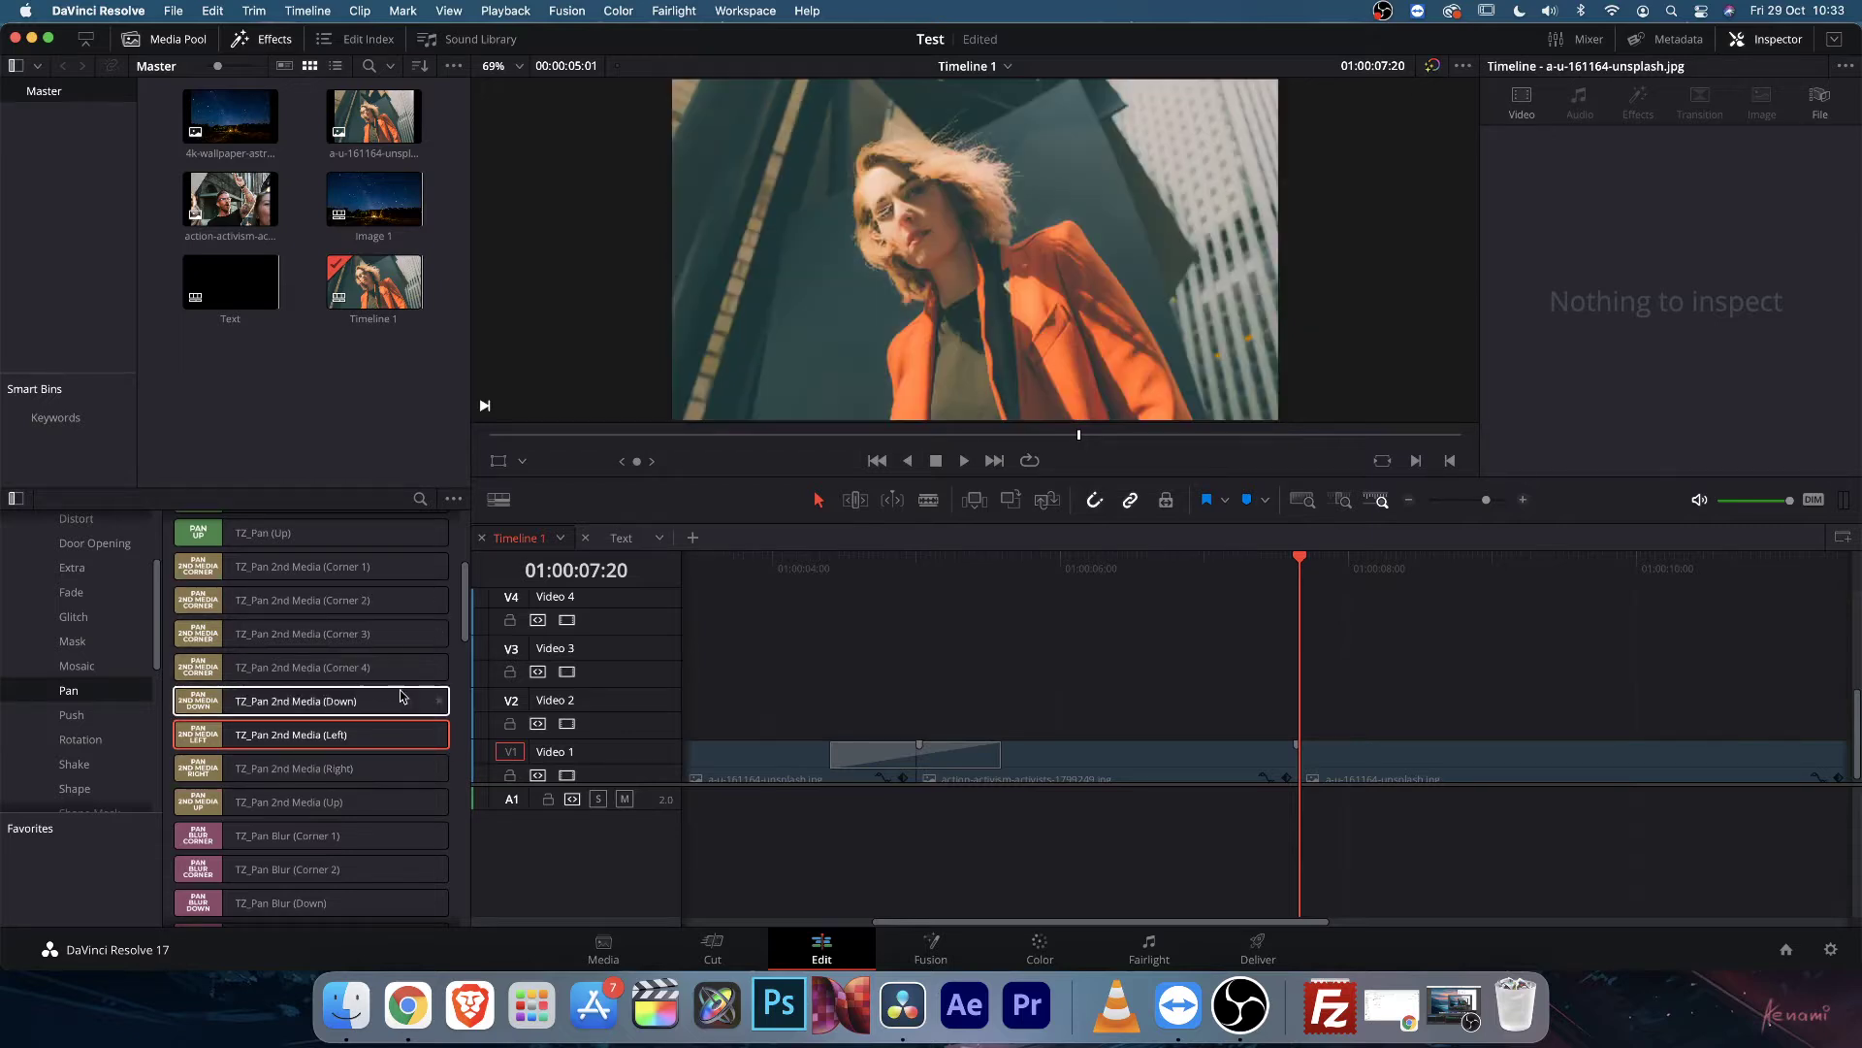
{"action": "scroll", "coordinate": [395, 704], "scroll_direction": "down", "scroll_amount": 5}
{"action": "left_click", "coordinate": [440, 698]}
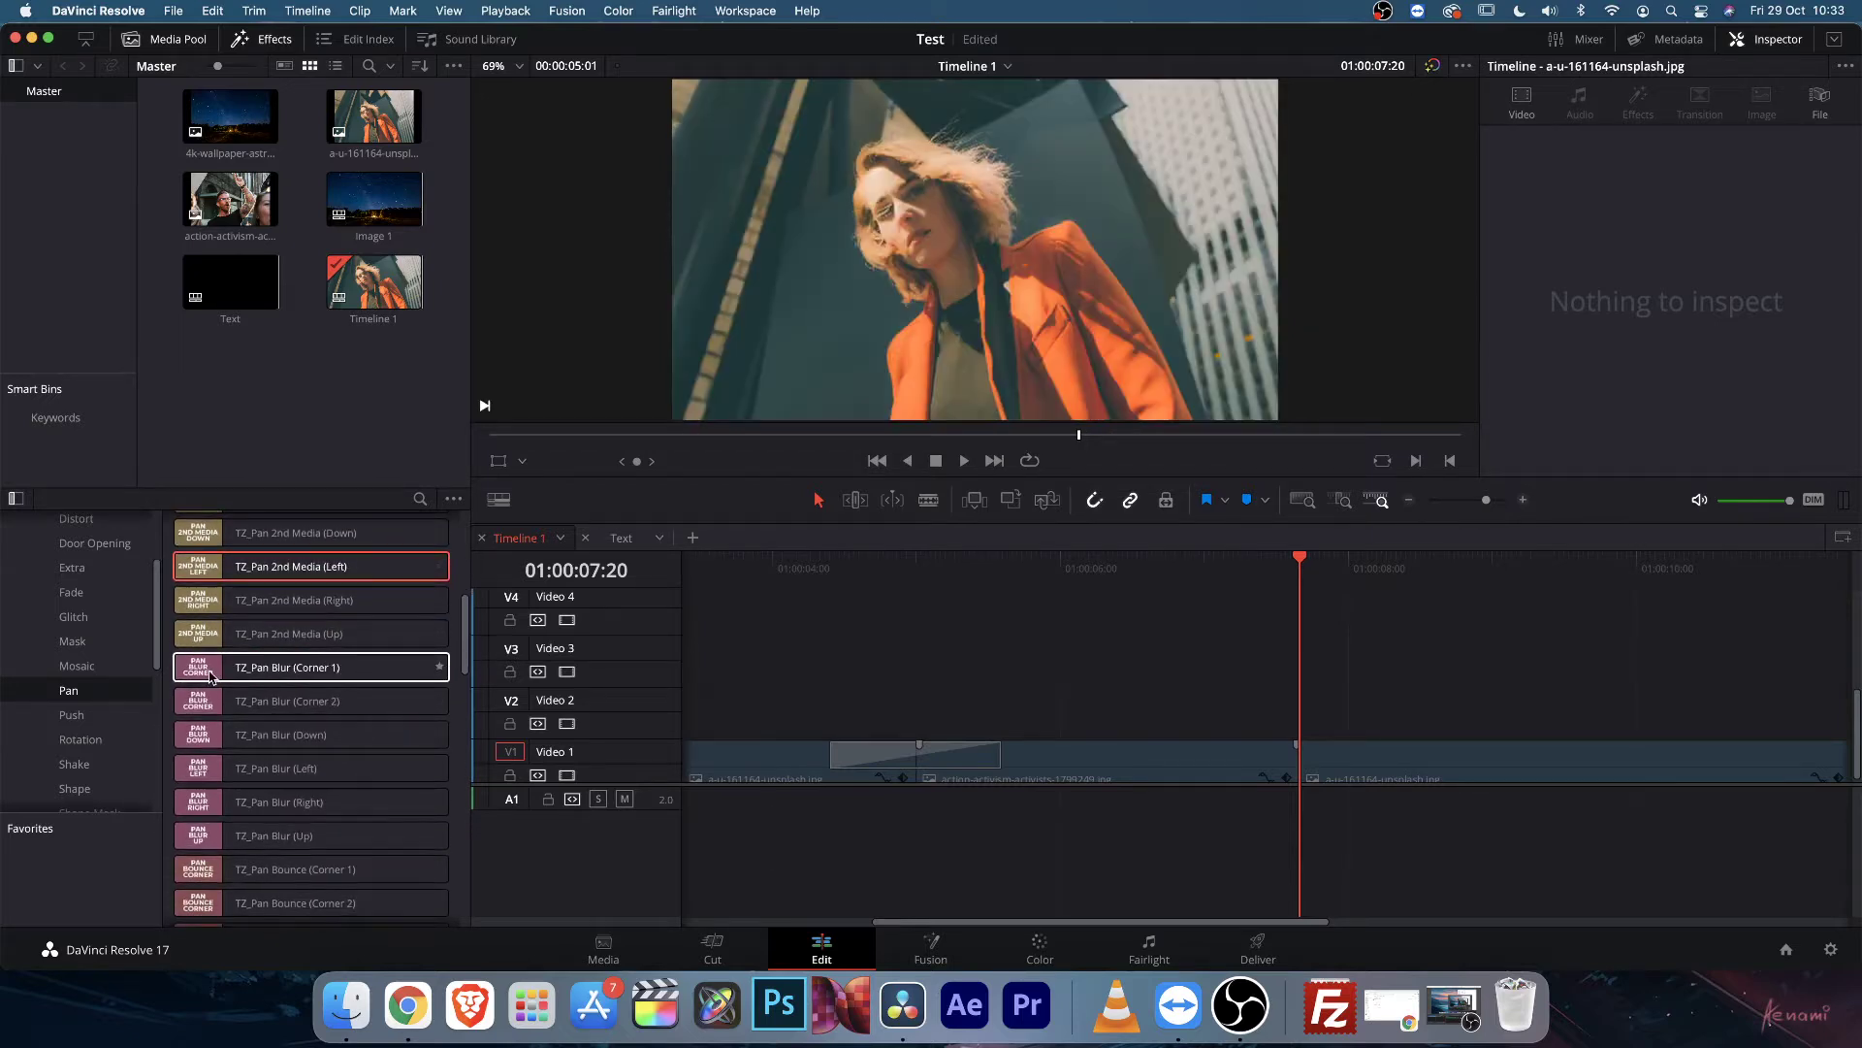
Place TZ_Pan Hit (Down) on the second Video 1 cut and play through it.
{"action": "scroll", "coordinate": [328, 673], "scroll_direction": "down", "scroll_amount": 2}
{"action": "scroll", "coordinate": [328, 672], "scroll_direction": "down", "scroll_amount": 1}
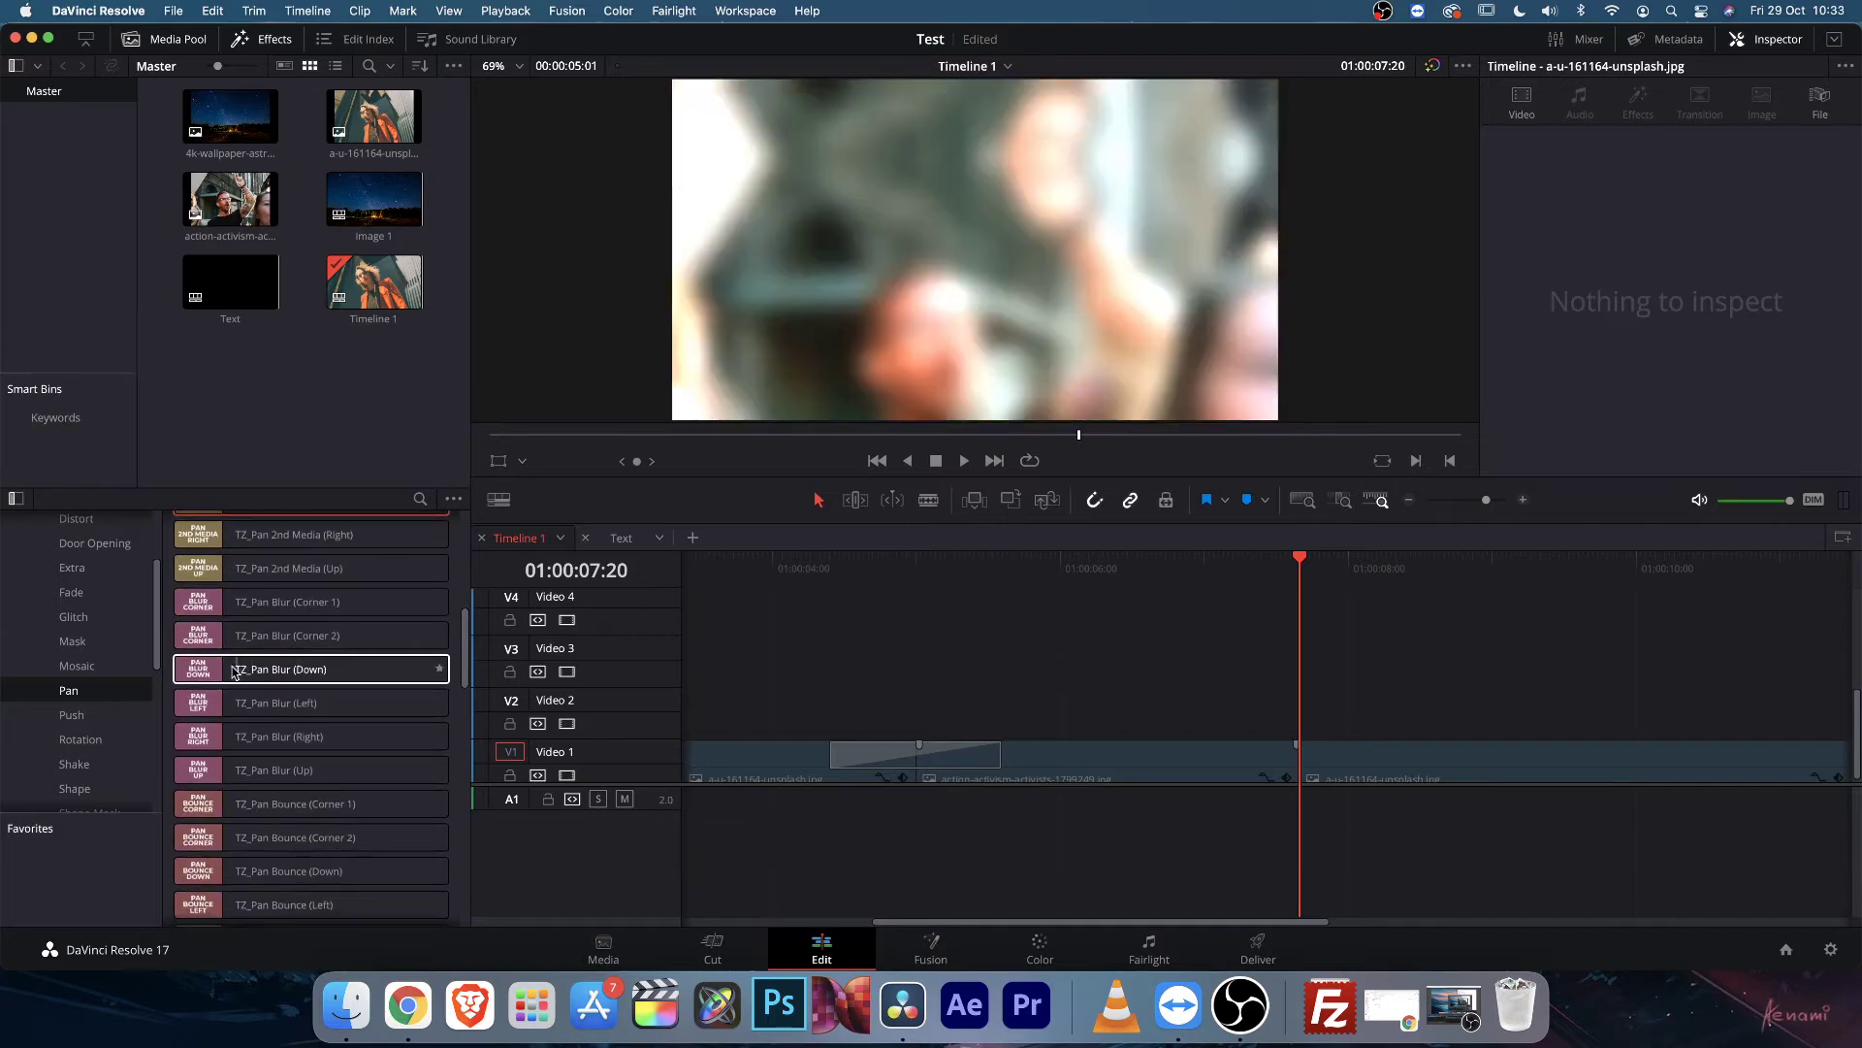
{"action": "scroll", "coordinate": [320, 669], "scroll_direction": "down", "scroll_amount": 4}
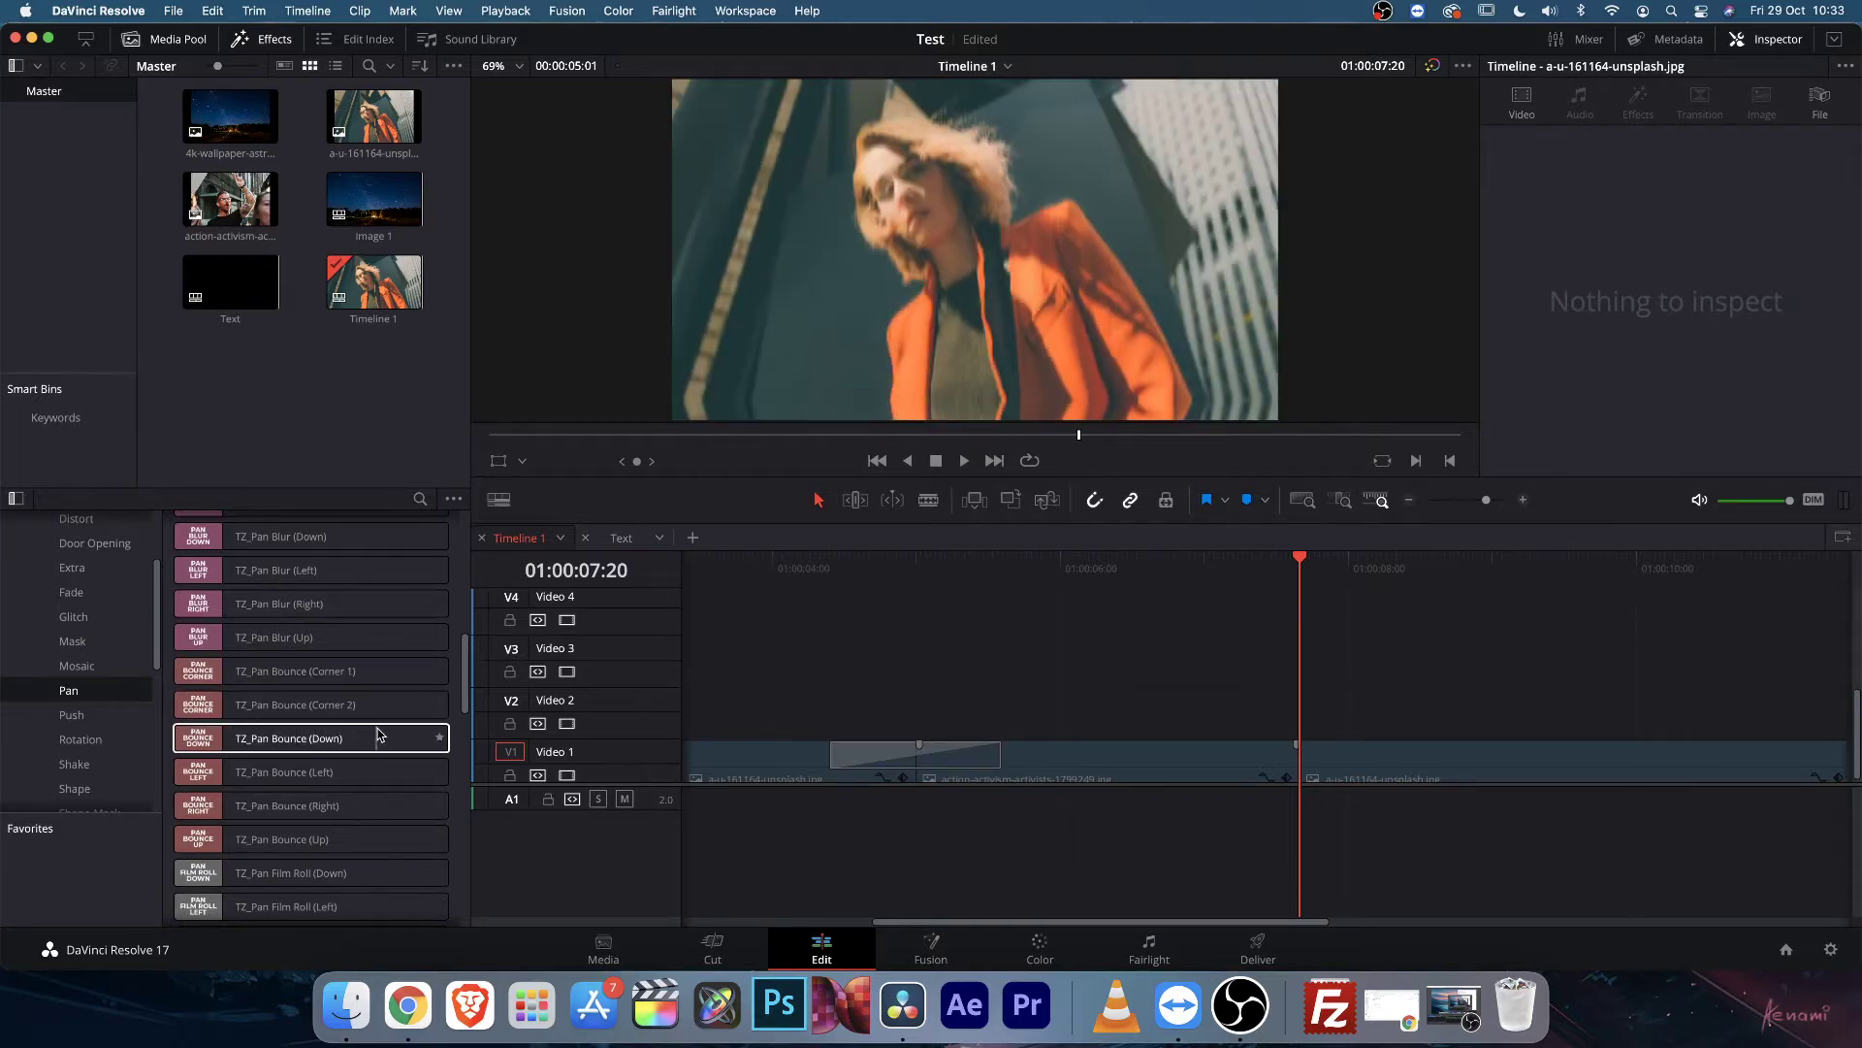
{"action": "scroll", "coordinate": [419, 739], "scroll_direction": "down", "scroll_amount": 5}
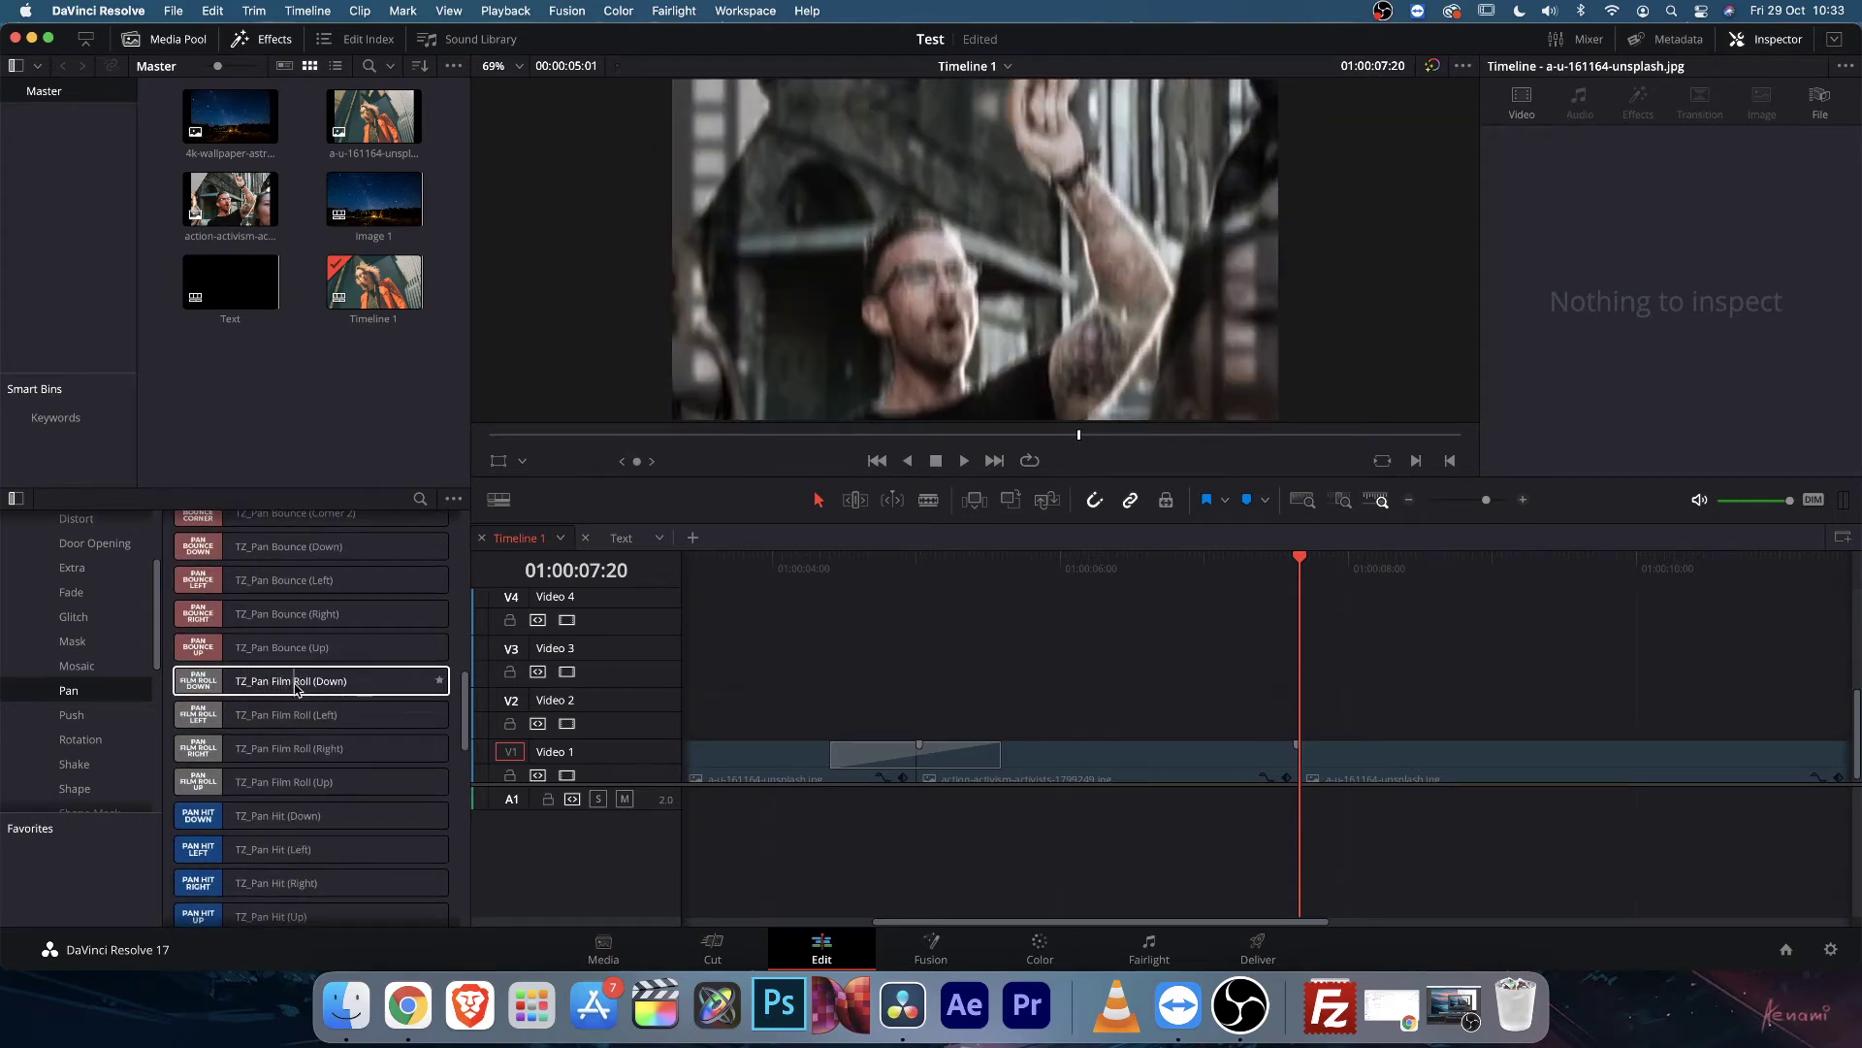
{"action": "scroll", "coordinate": [350, 679], "scroll_direction": "down", "scroll_amount": 4}
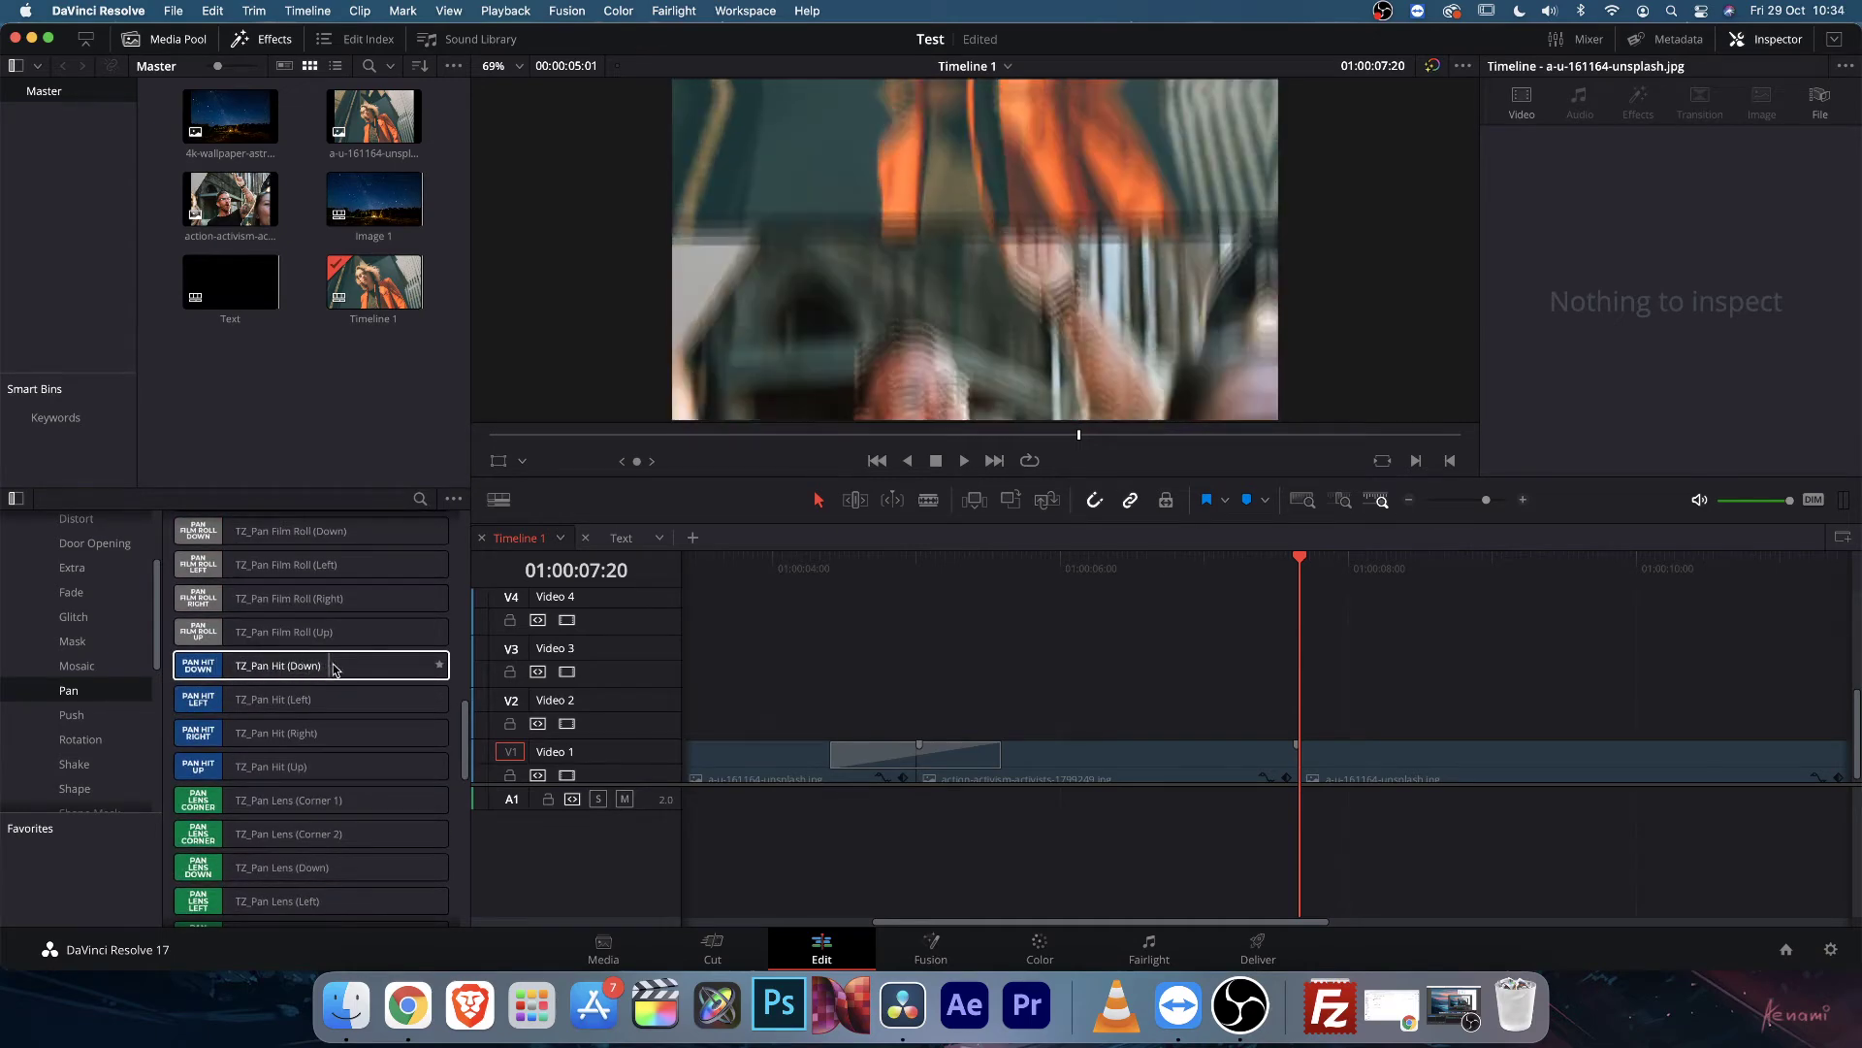
{"action": "left_click_drag", "start_coordinate": [331, 669], "coordinate": [1310, 768]}
{"action": "left_click", "coordinate": [1242, 559]}
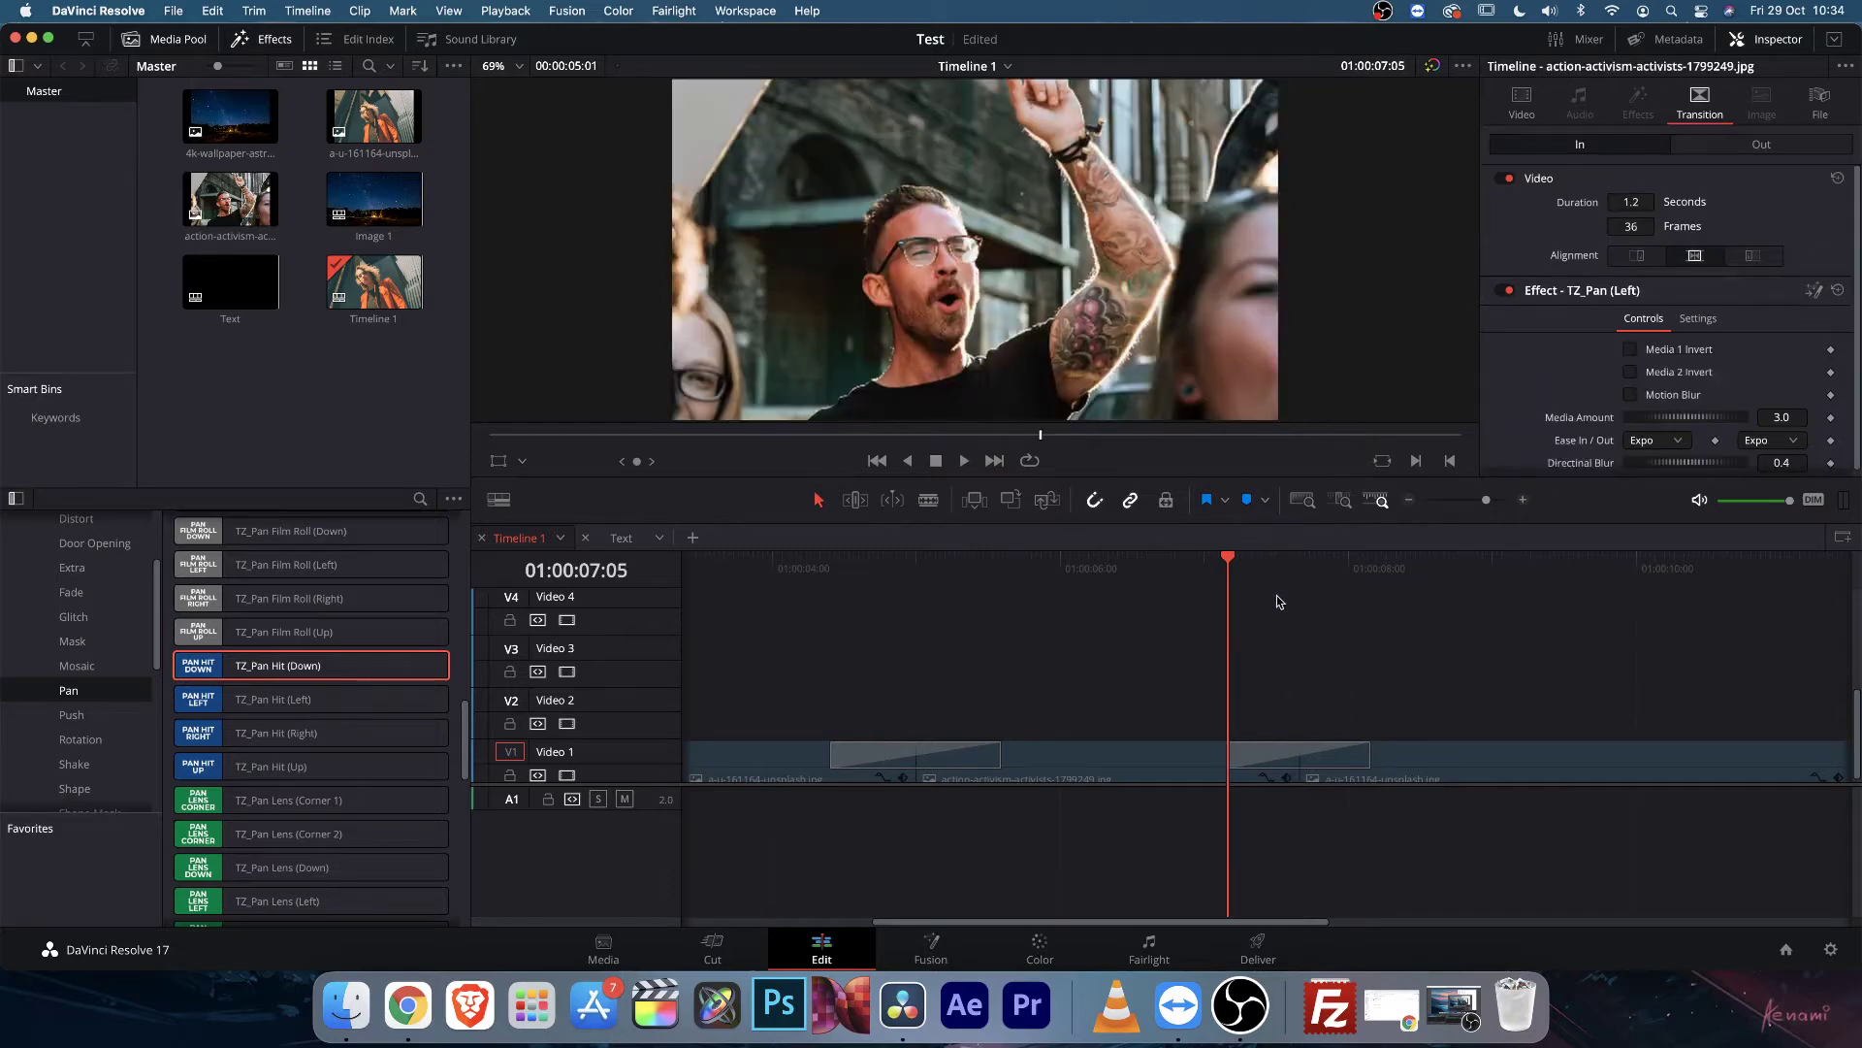
{"action": "key", "text": "space"}
Replay the TZ_Pan Hit (Down) transition, returning the playhead to 01:00:07:15.
{"action": "left_click", "coordinate": [1247, 570]}
{"action": "key", "text": "space"}
{"action": "key", "text": "space"}
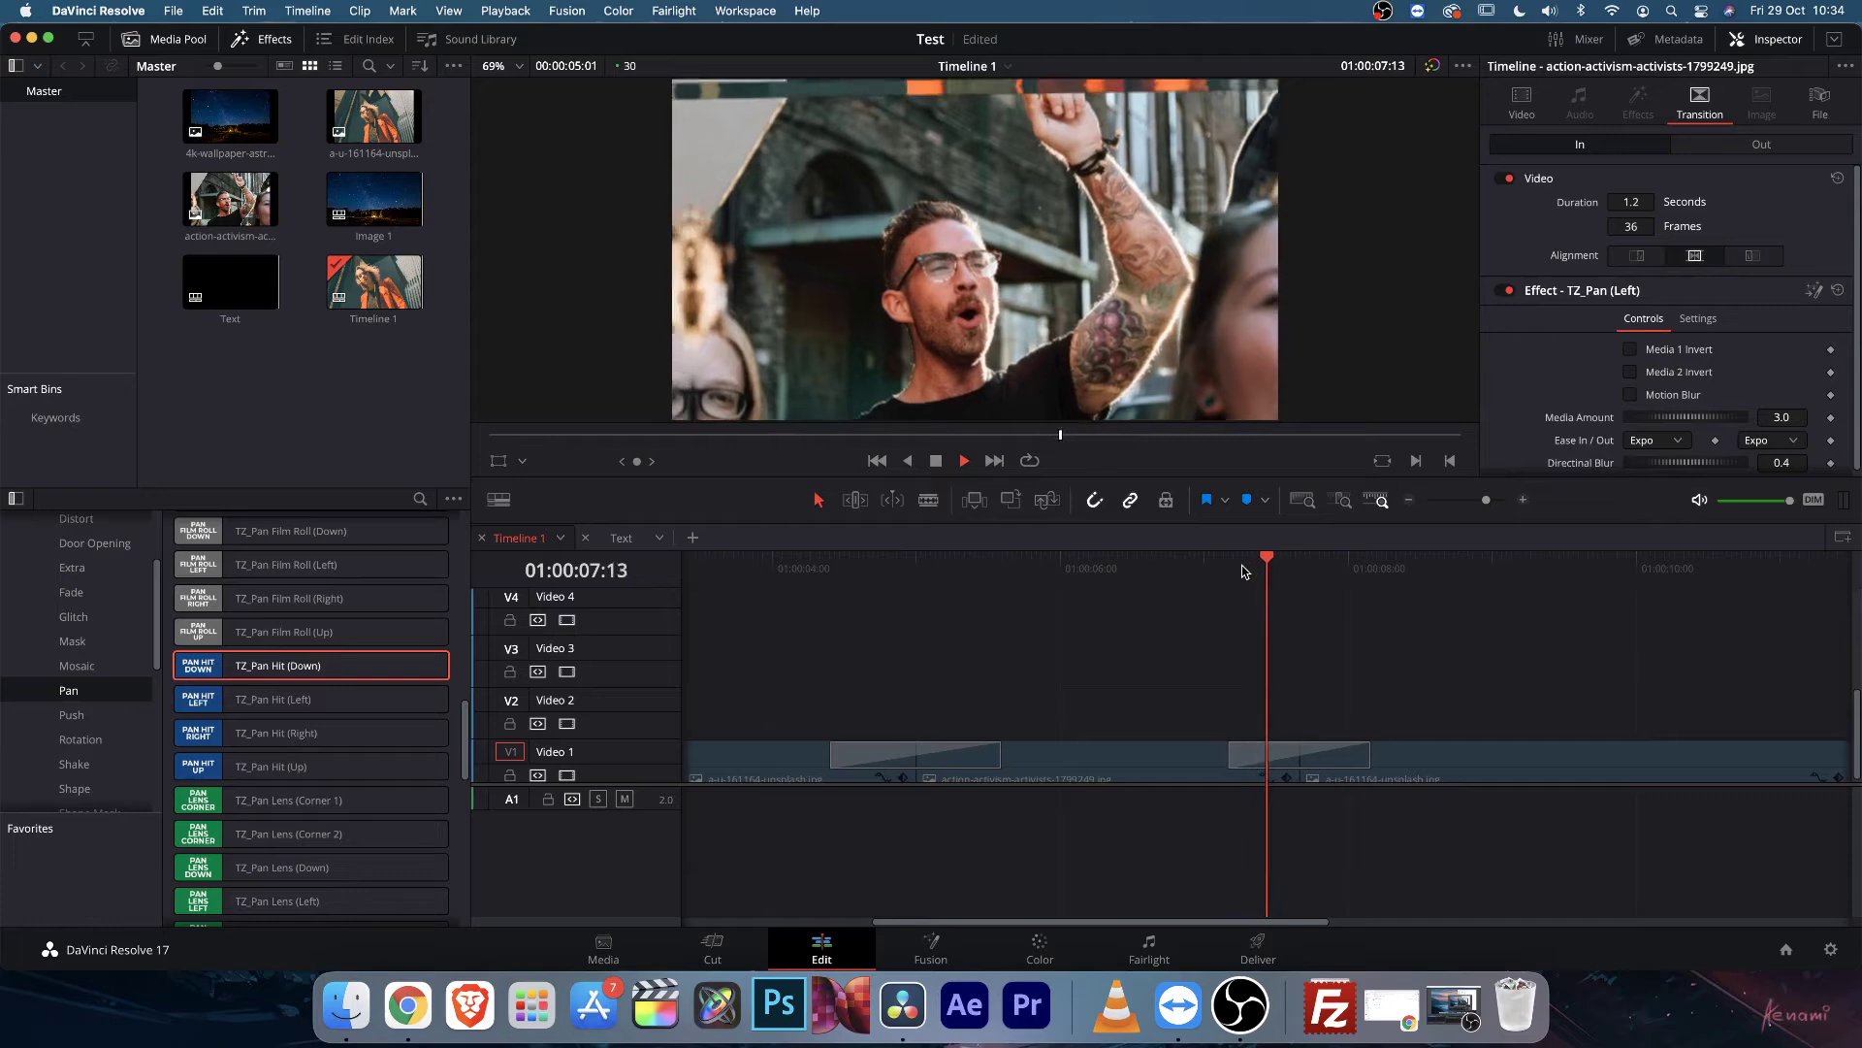
{"action": "key", "text": "space"}
{"action": "key", "text": "space"}
{"action": "key", "text": "space"}
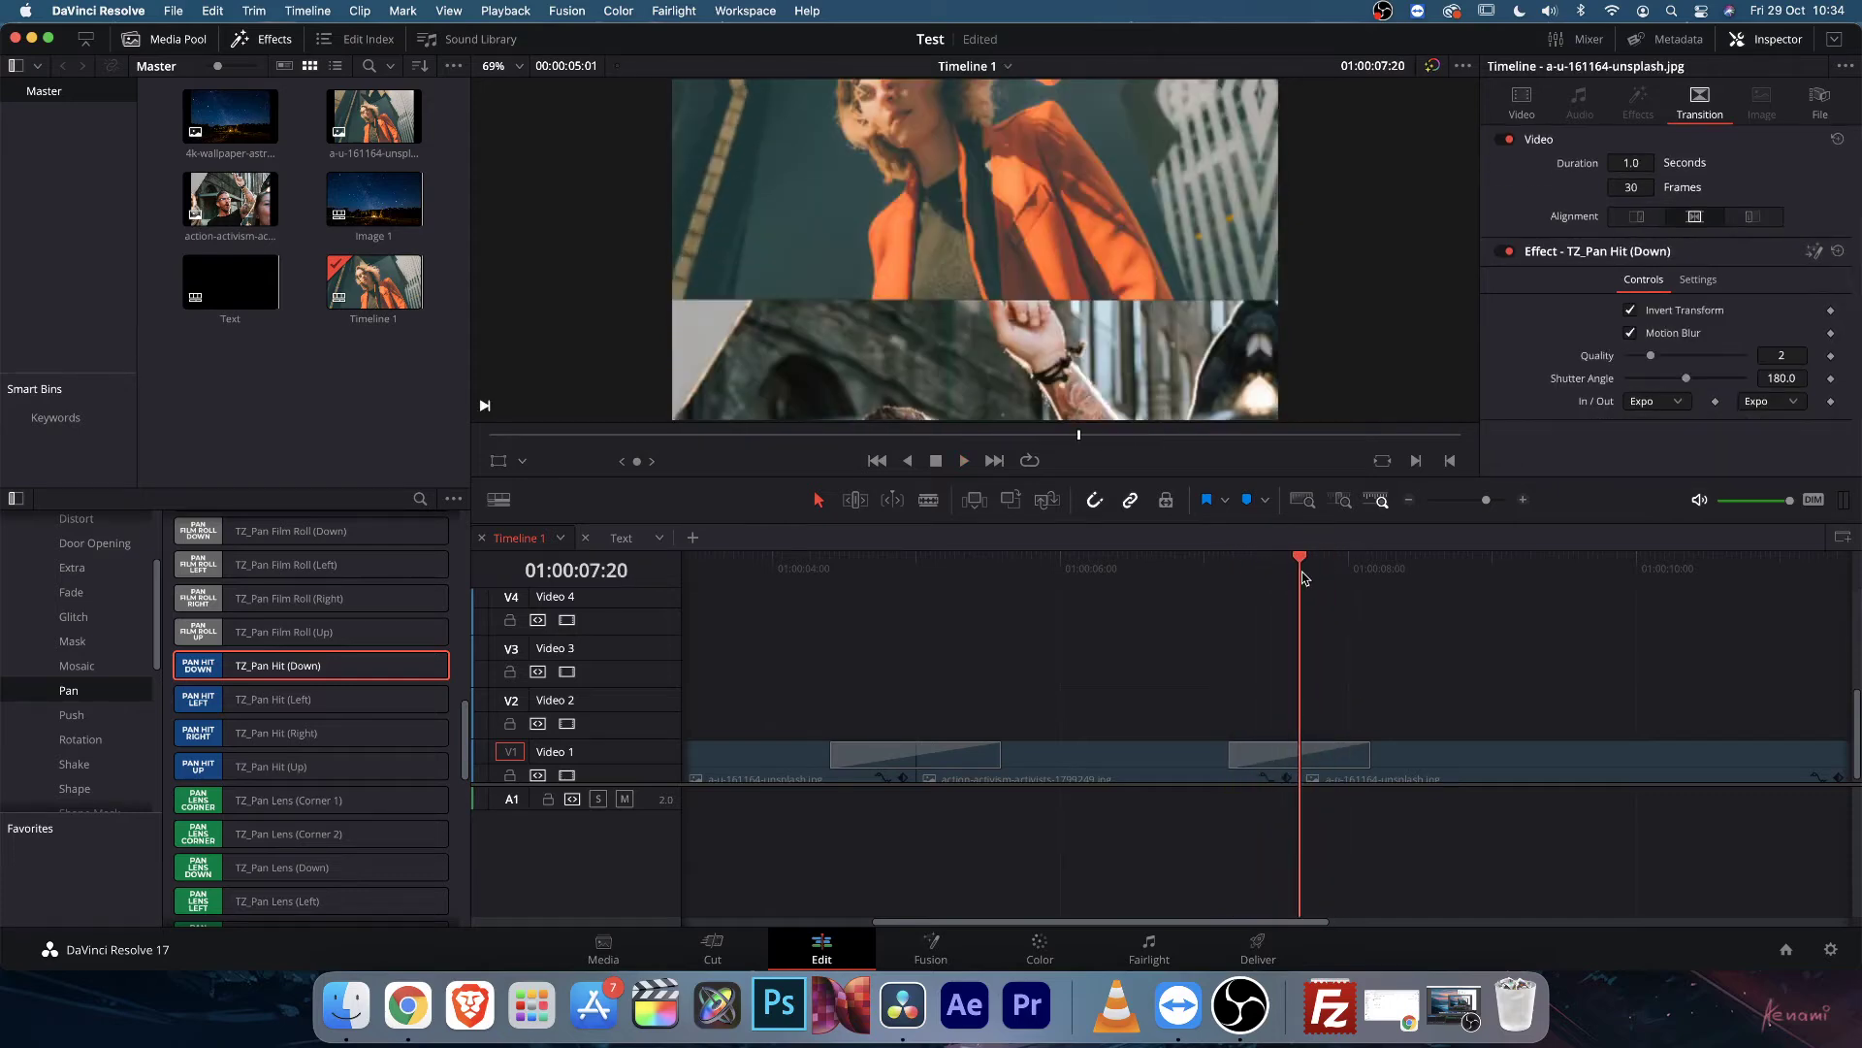
{"action": "left_click_drag", "start_coordinate": [1300, 577], "coordinate": [1277, 577]}
Drag the TZ_Pan Hit (Down) transition off the second Video 1 cut.
{"action": "left_click", "coordinate": [1270, 756]}
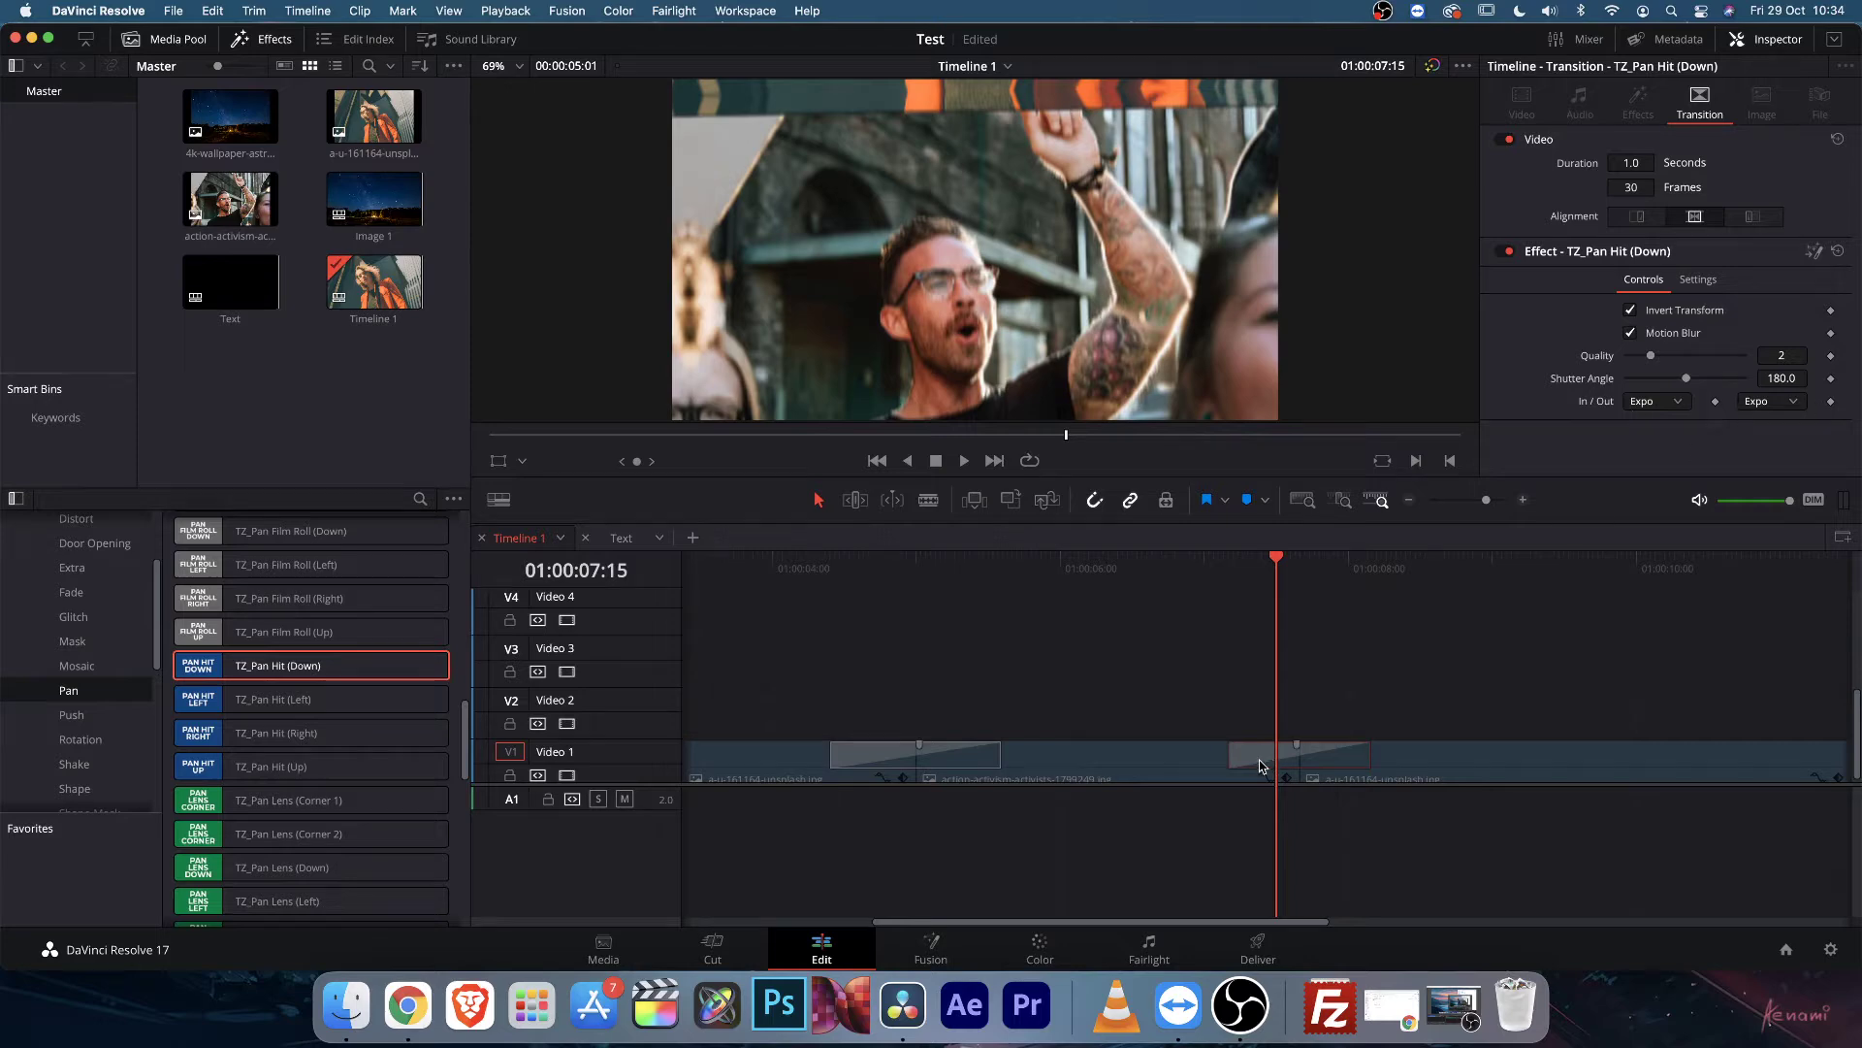
{"action": "left_click_drag", "start_coordinate": [1260, 767], "coordinate": [330, 729]}
{"action": "scroll", "coordinate": [330, 727], "scroll_direction": "down", "scroll_amount": 2}
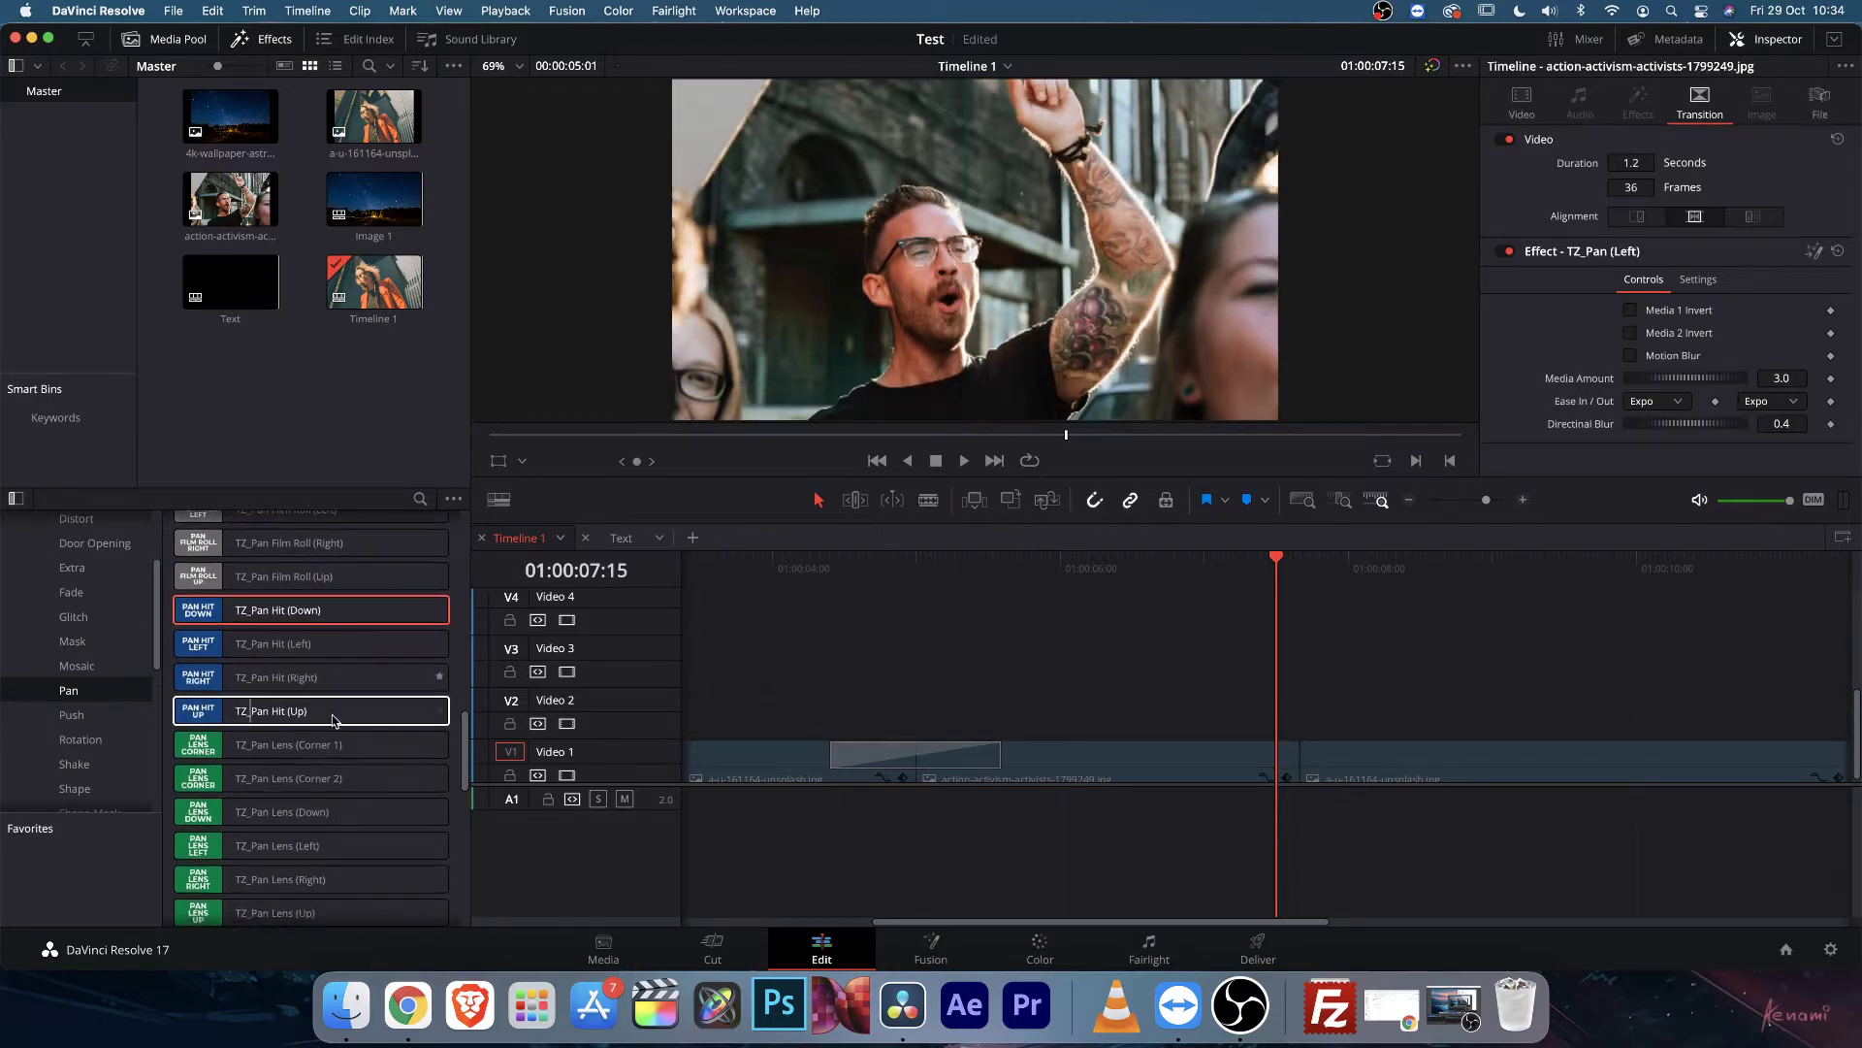
{"action": "scroll", "coordinate": [291, 679], "scroll_direction": "down", "scroll_amount": 2}
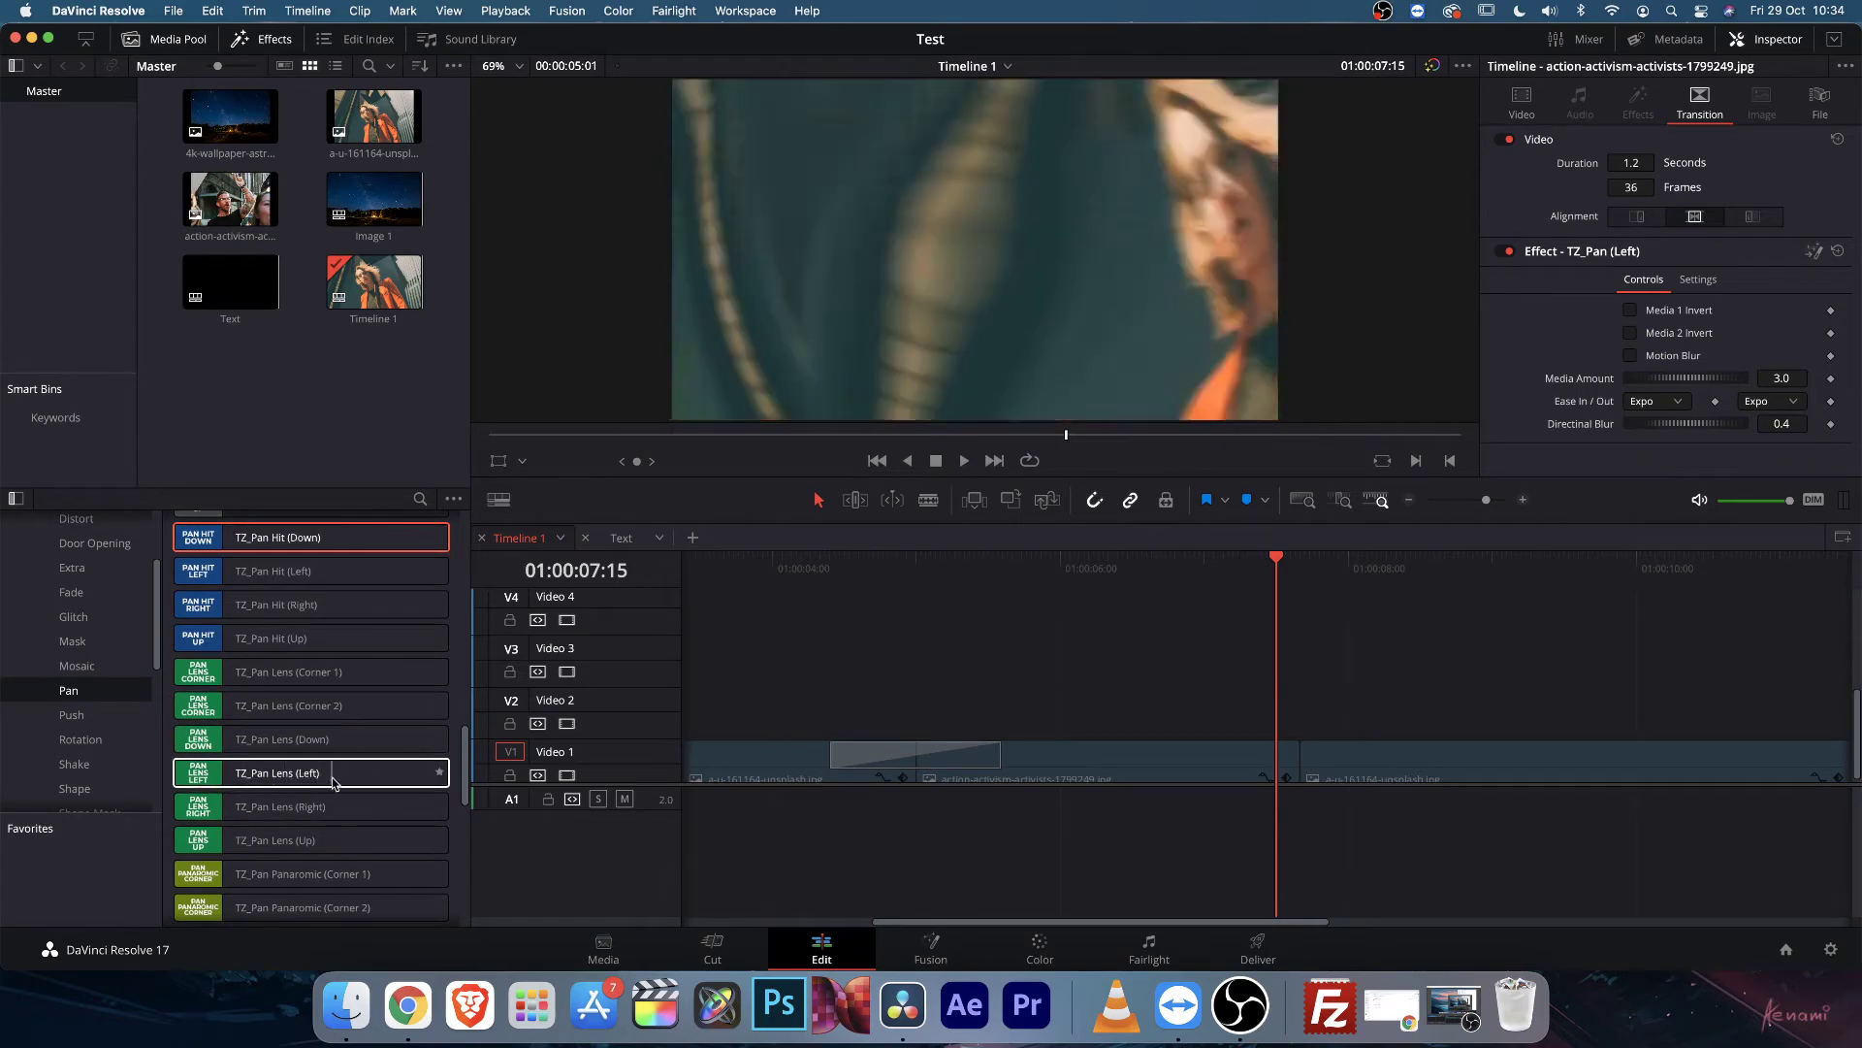
{"action": "scroll", "coordinate": [238, 795], "scroll_direction": "down", "scroll_amount": 3}
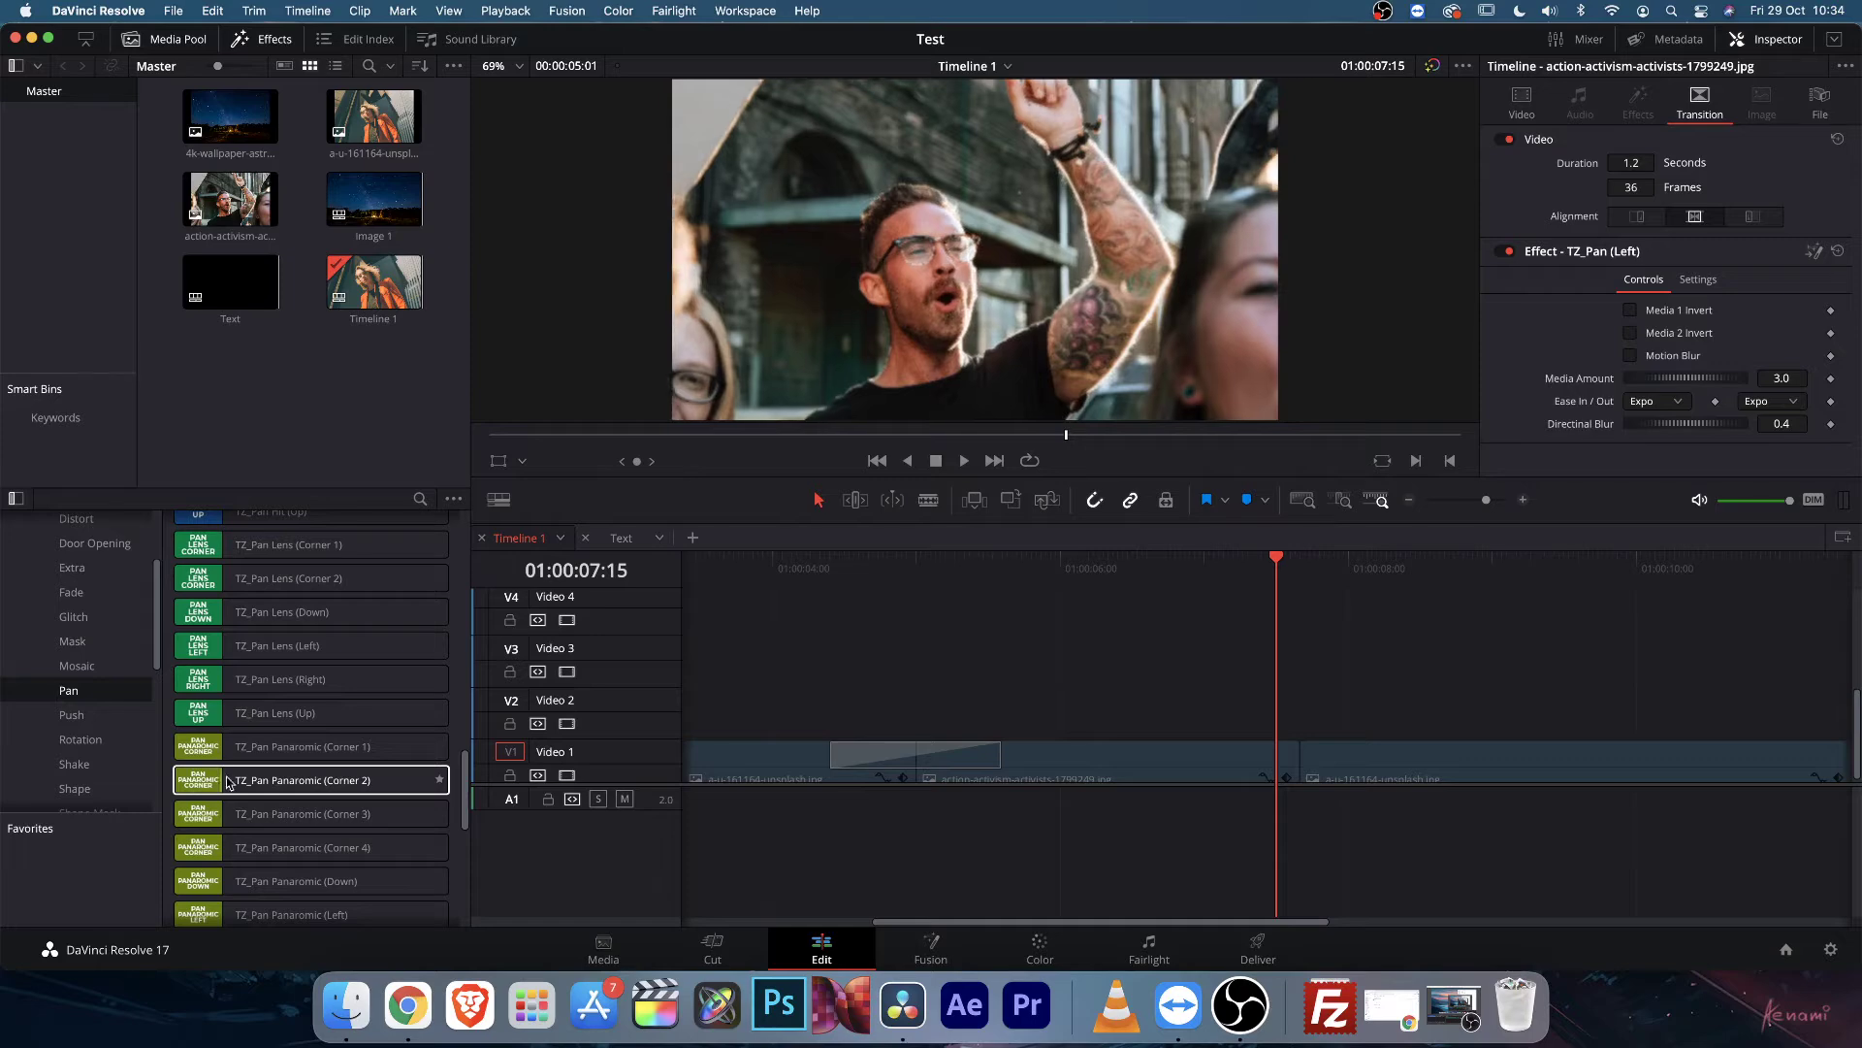
{"action": "scroll", "coordinate": [228, 785], "scroll_direction": "down", "scroll_amount": 2}
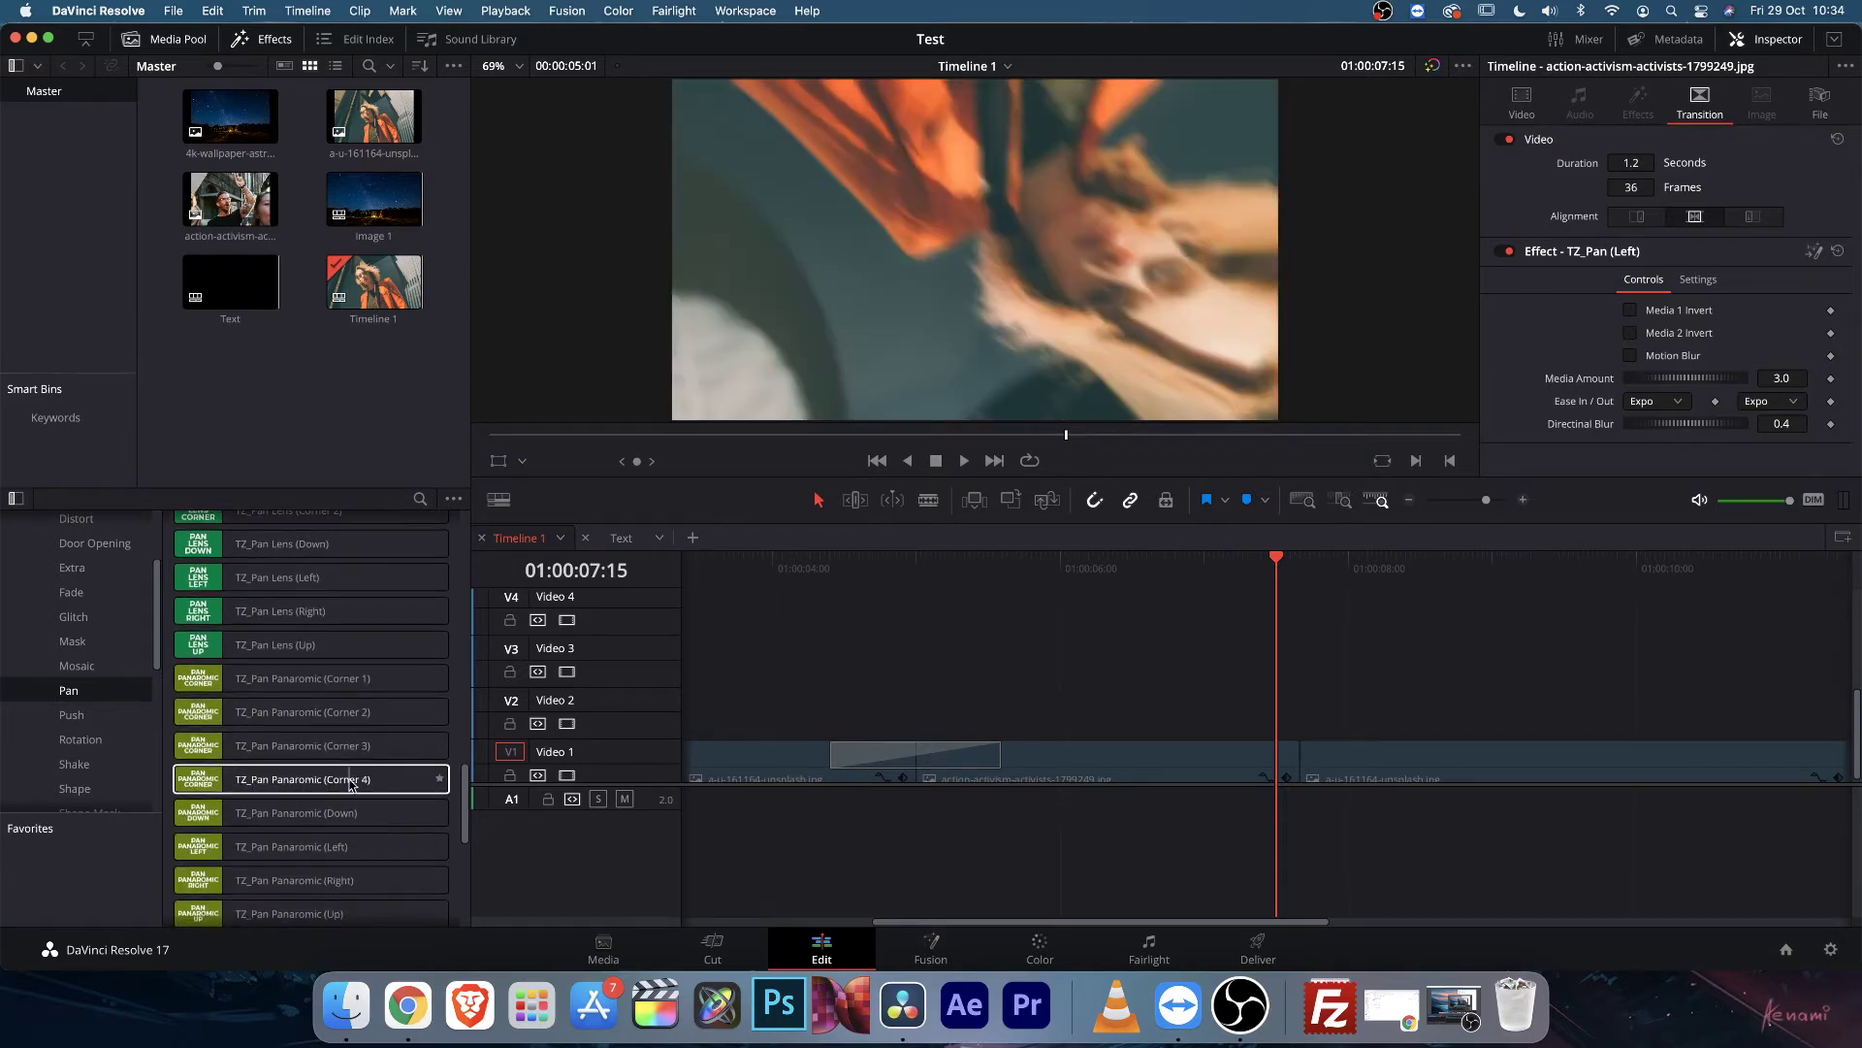
{"action": "scroll", "coordinate": [343, 720], "scroll_direction": "down", "scroll_amount": 3}
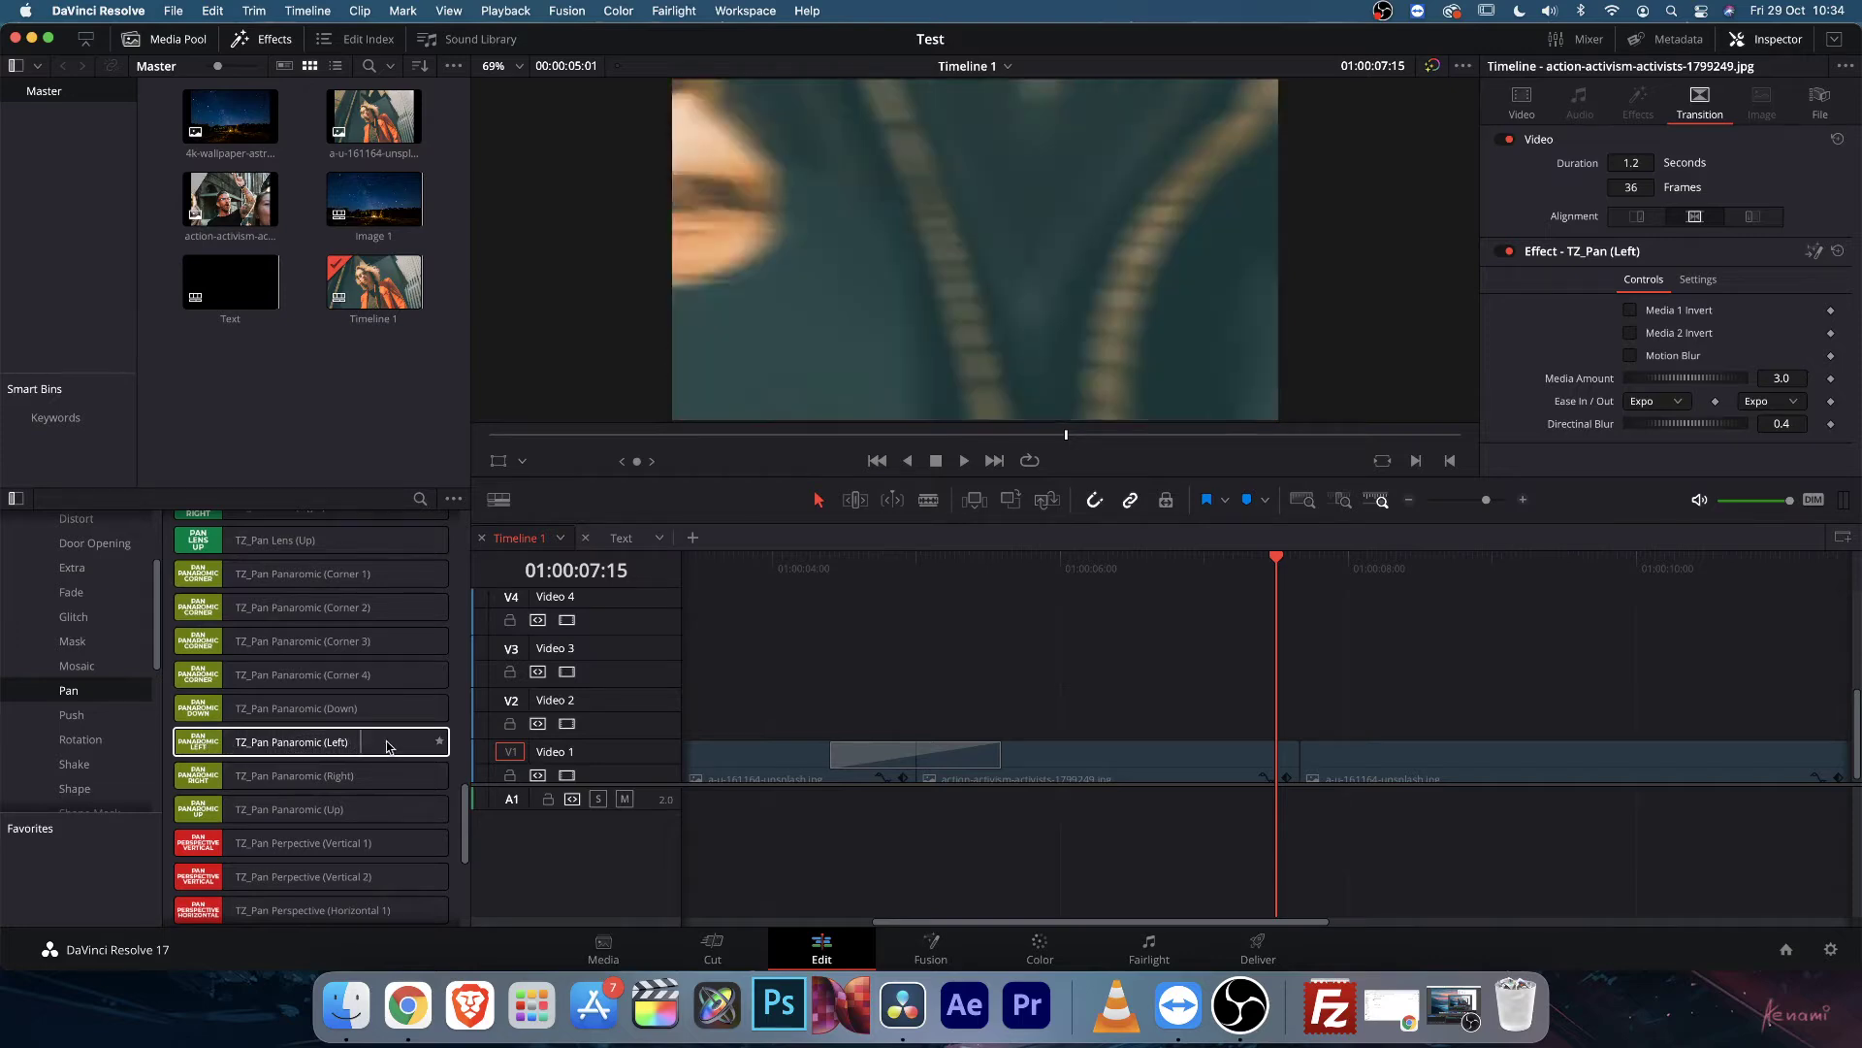
{"action": "scroll", "coordinate": [397, 745], "scroll_direction": "down", "scroll_amount": 3}
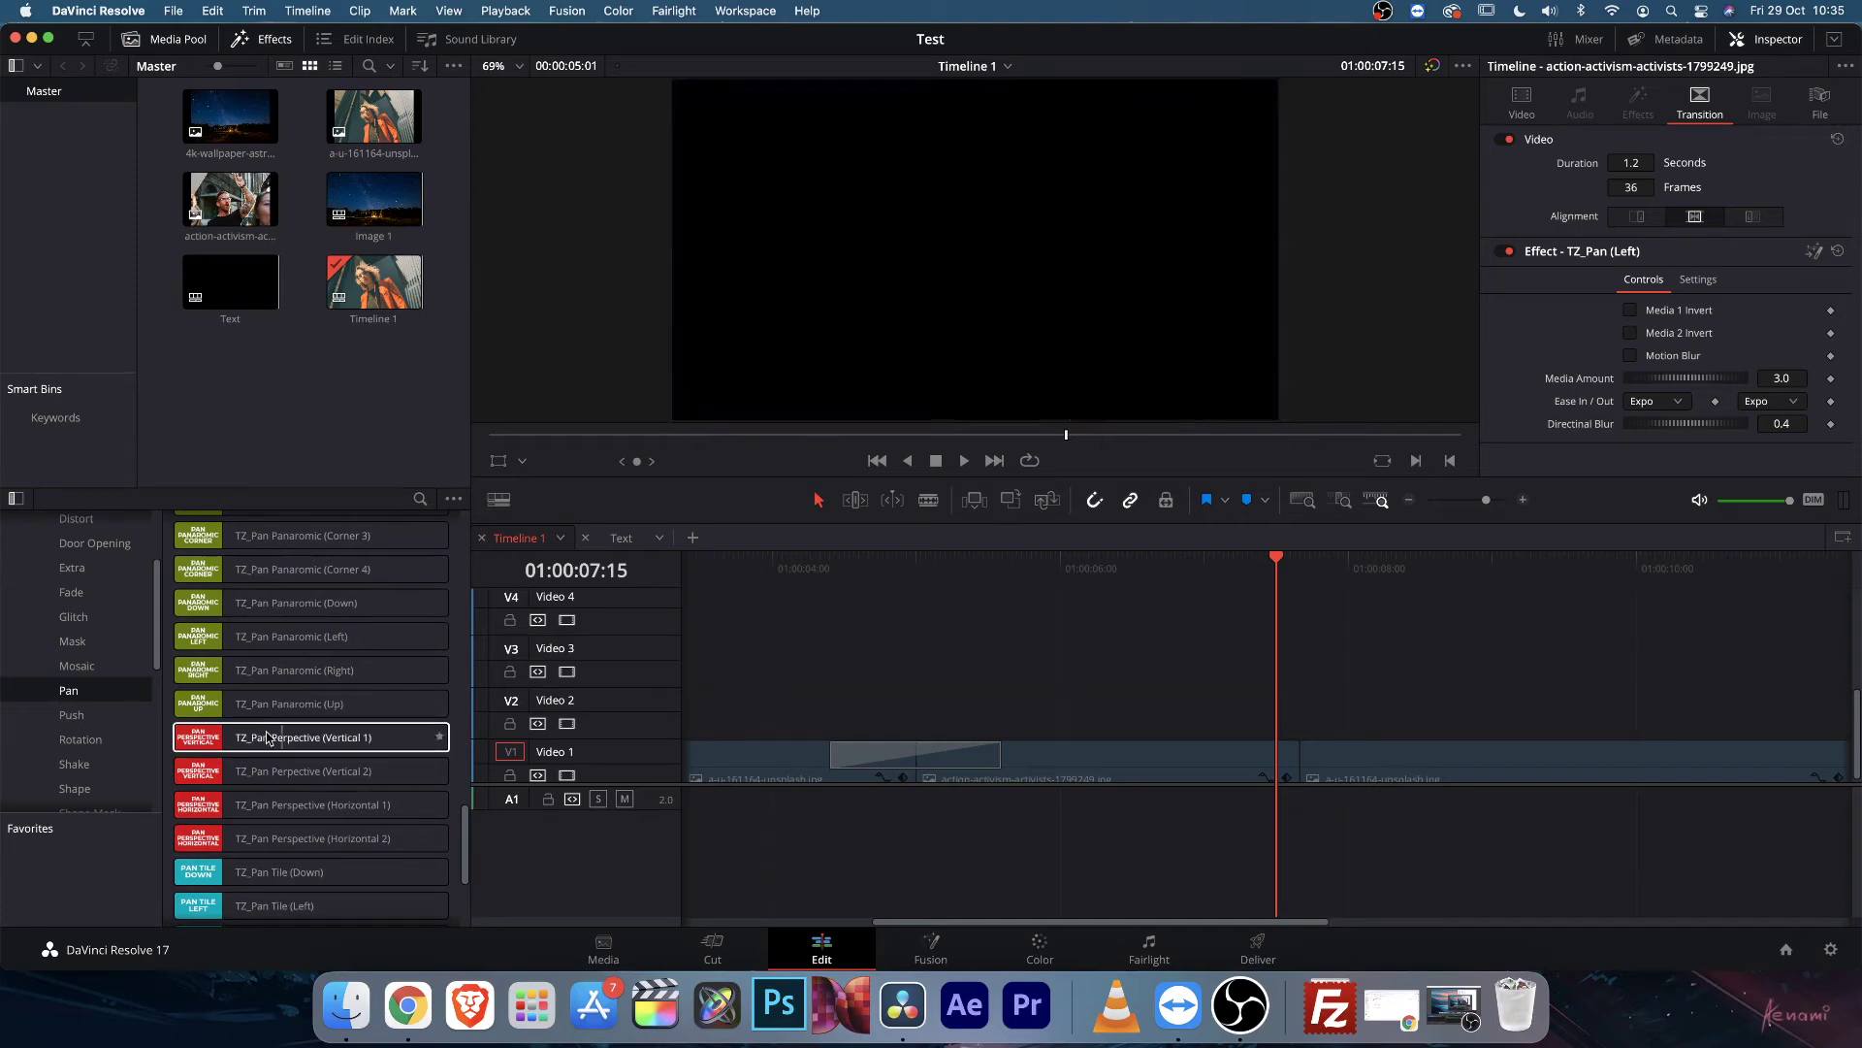
Place TZ_Pan Perpective (Vertical 1) on the second V1 cut and play it back twice.
{"action": "left_click_drag", "start_coordinate": [324, 739], "coordinate": [1375, 756]}
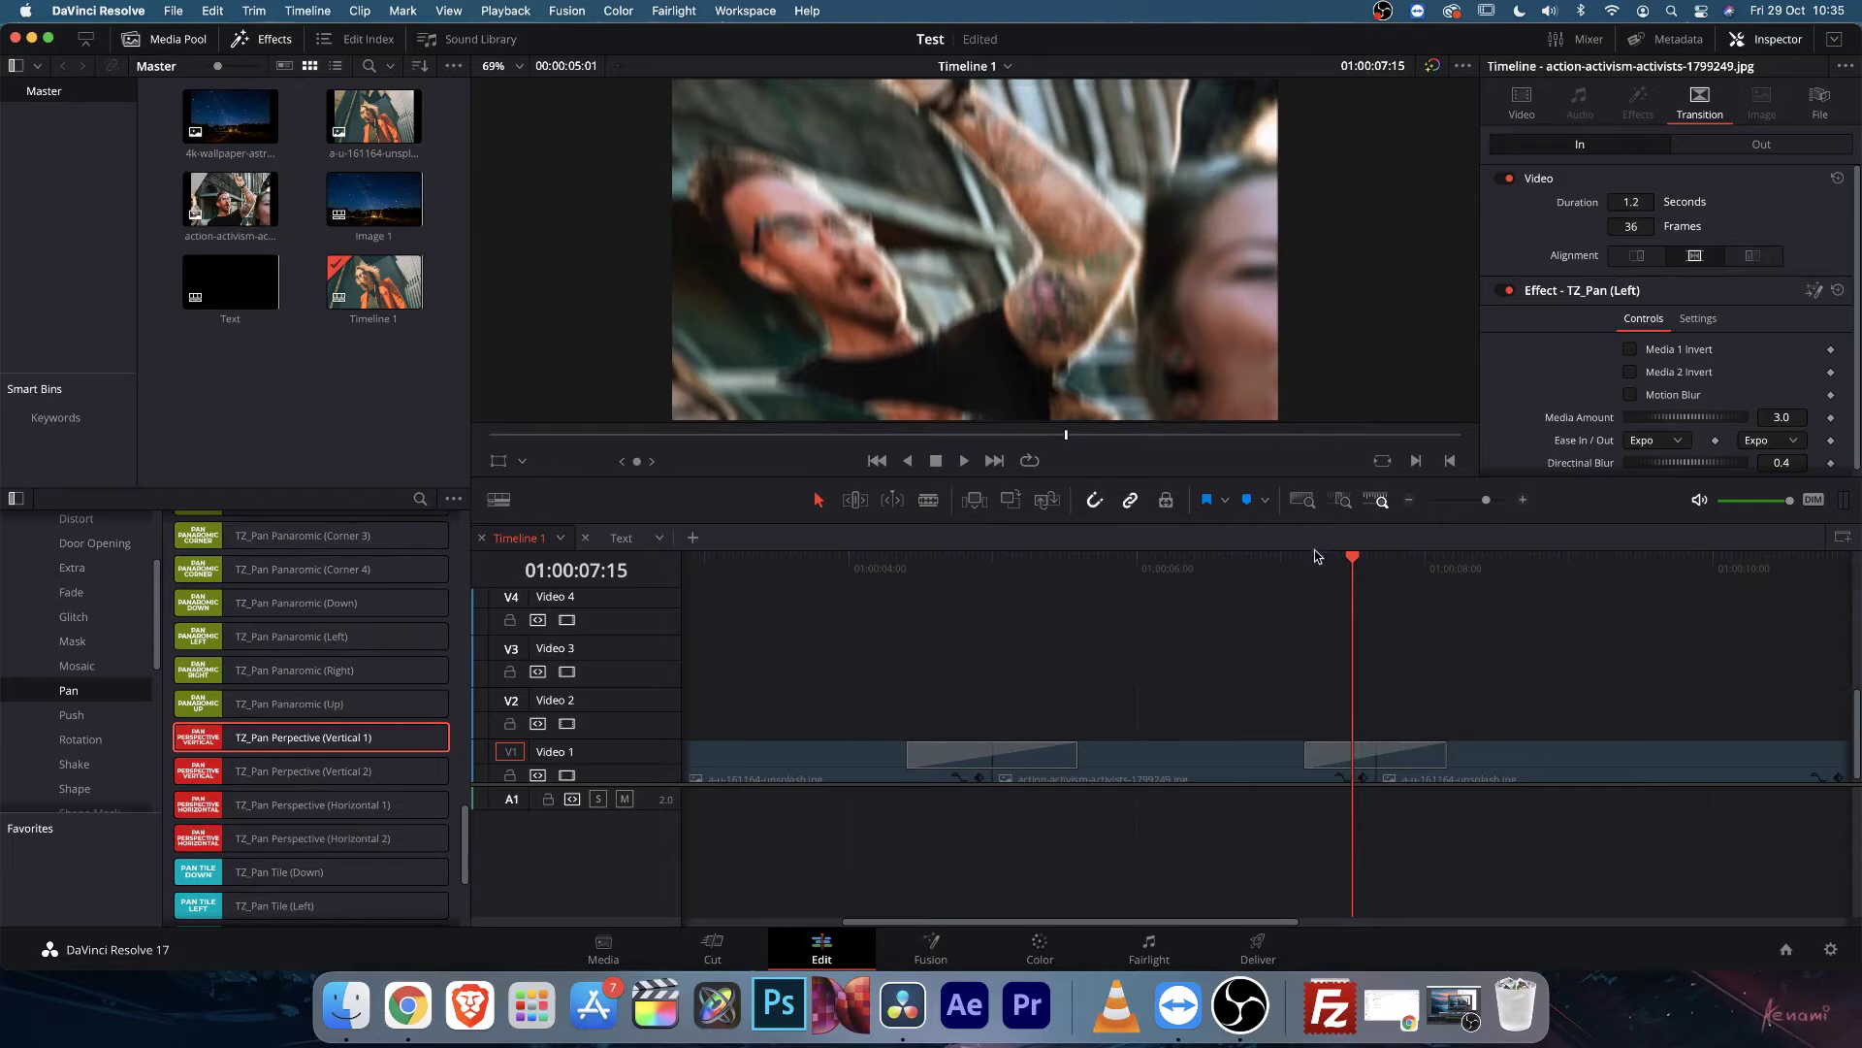
{"action": "left_click", "coordinate": [1305, 557]}
{"action": "key", "text": "space"}
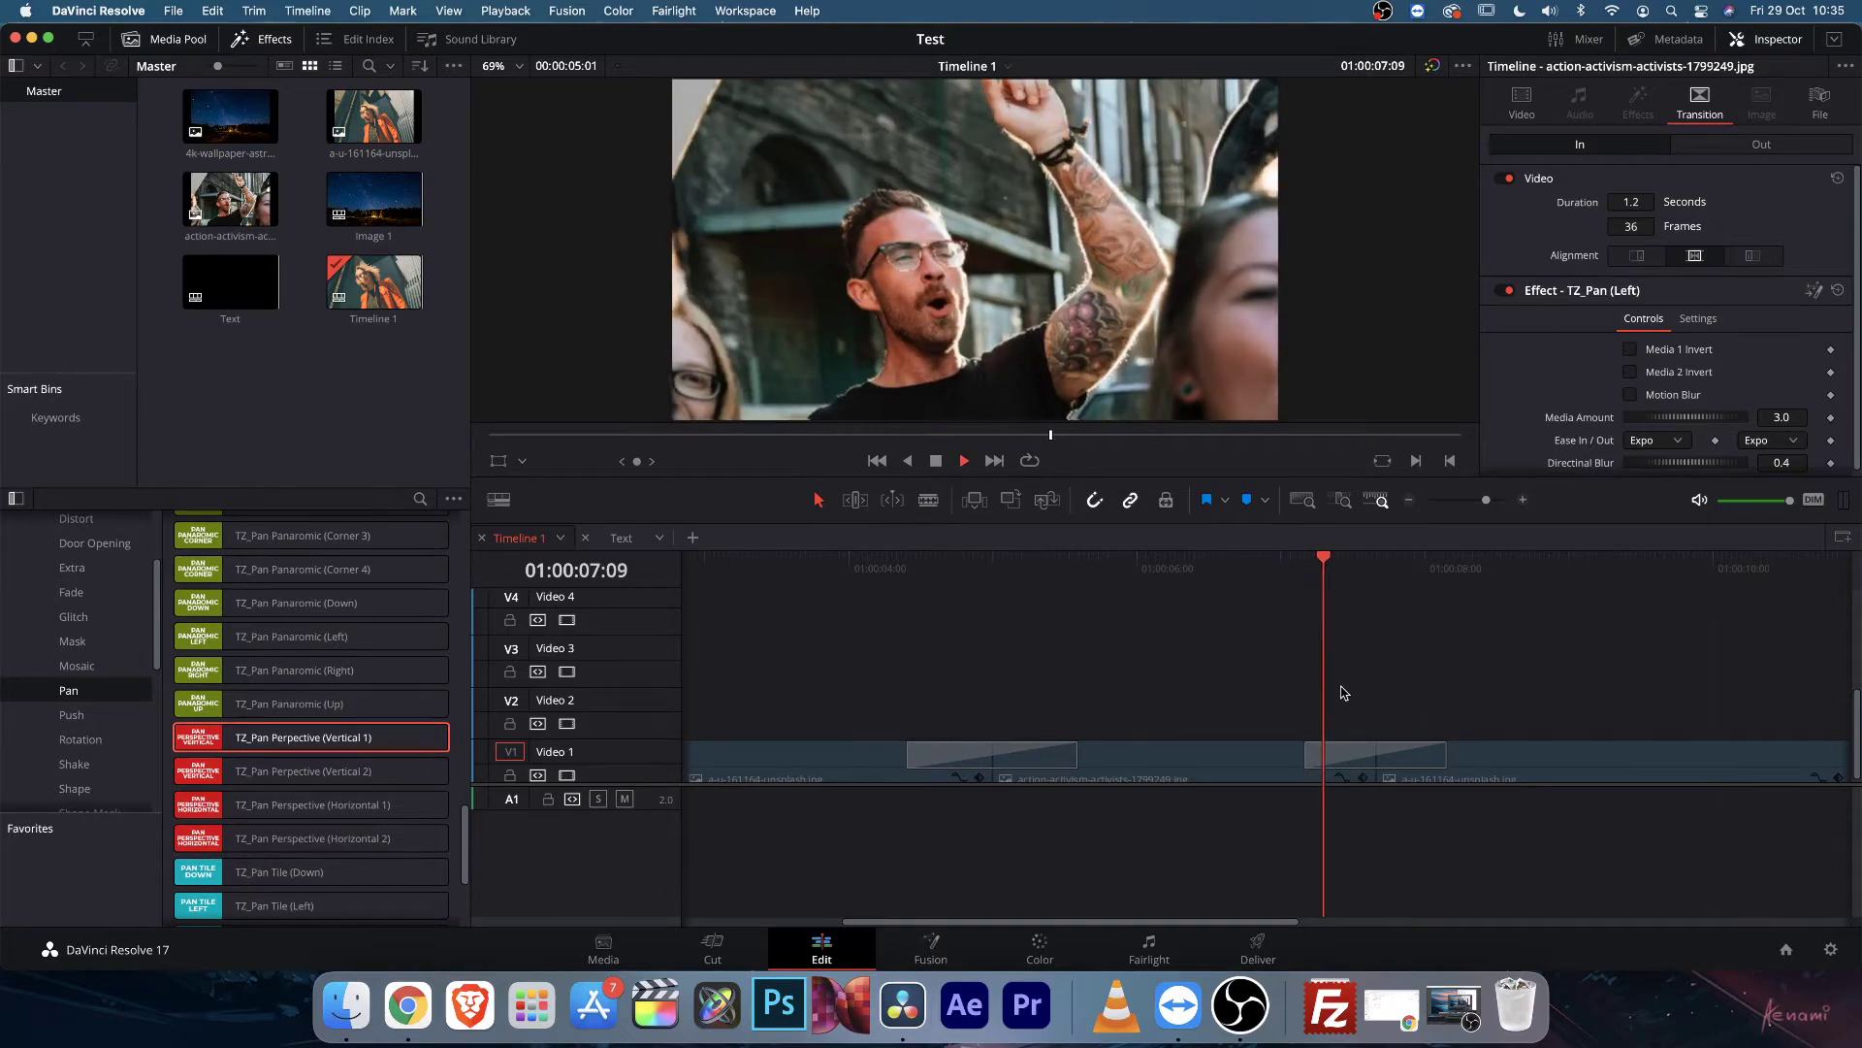
{"action": "left_click", "coordinate": [1325, 559]}
{"action": "key", "text": "space"}
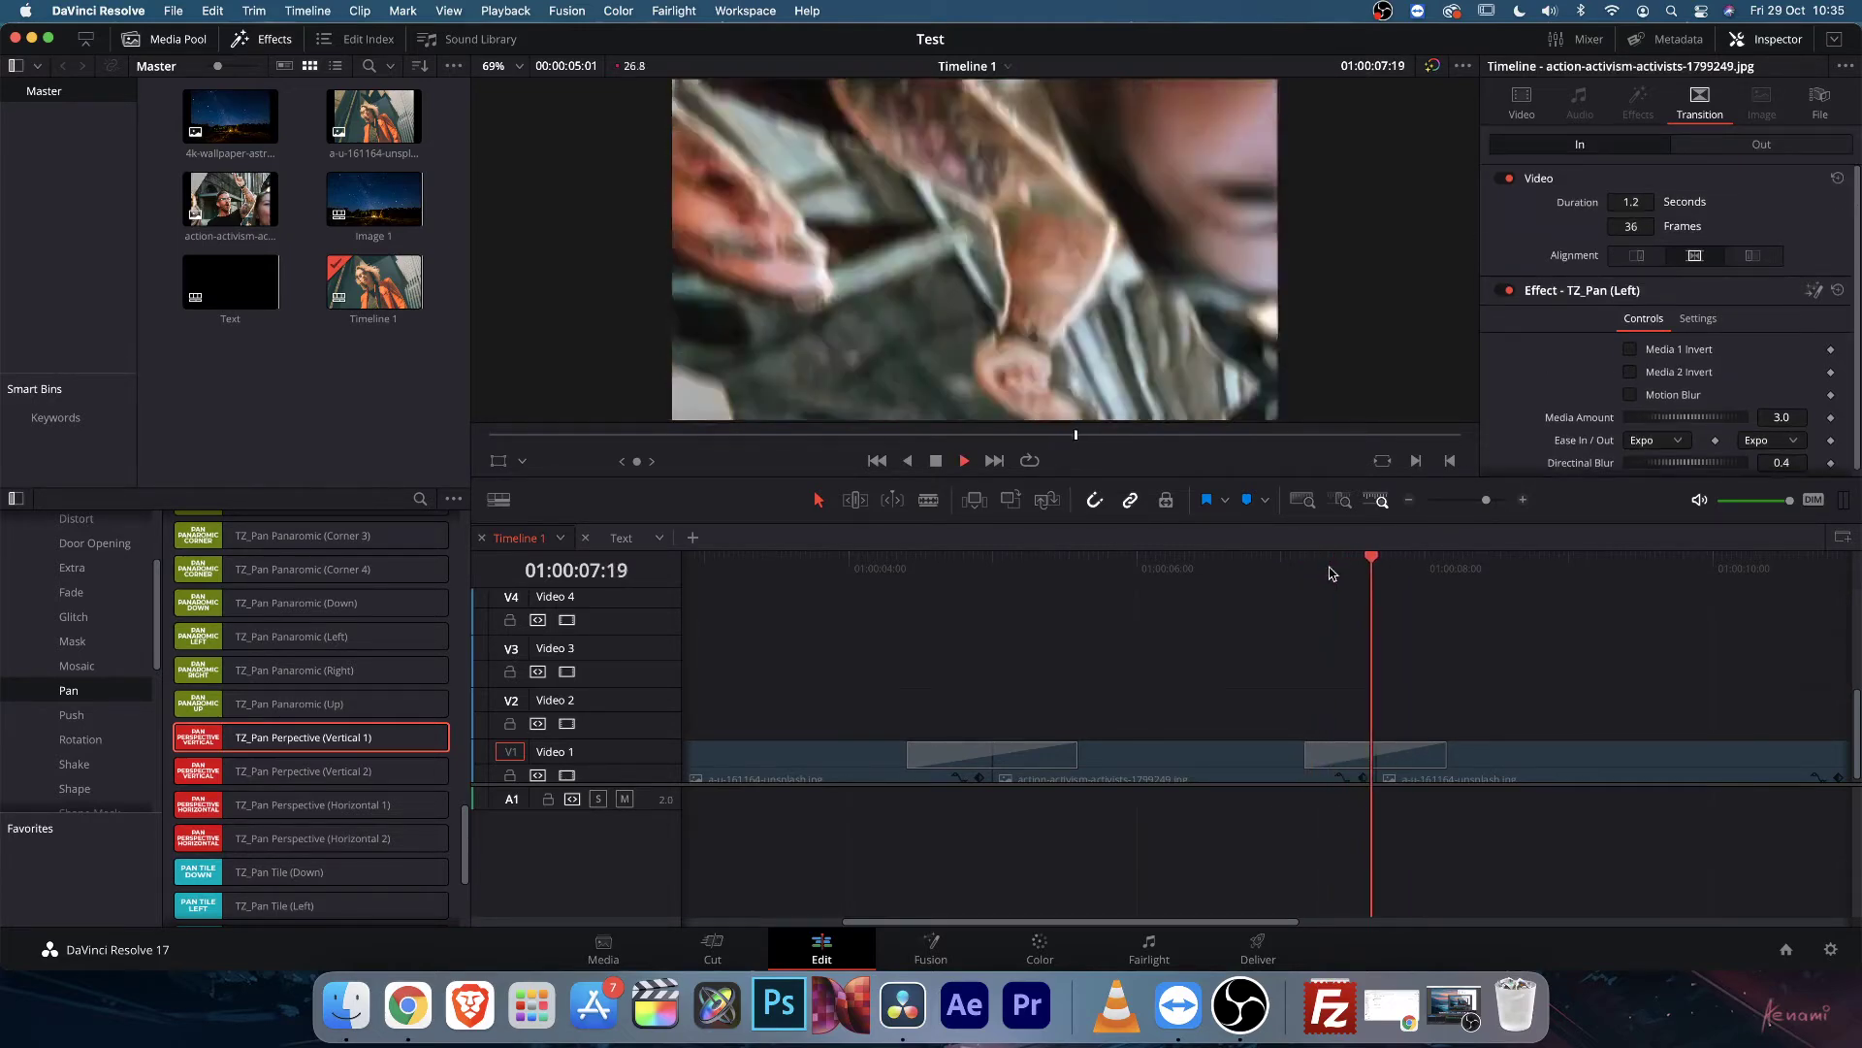
{"action": "left_click", "coordinate": [1329, 561]}
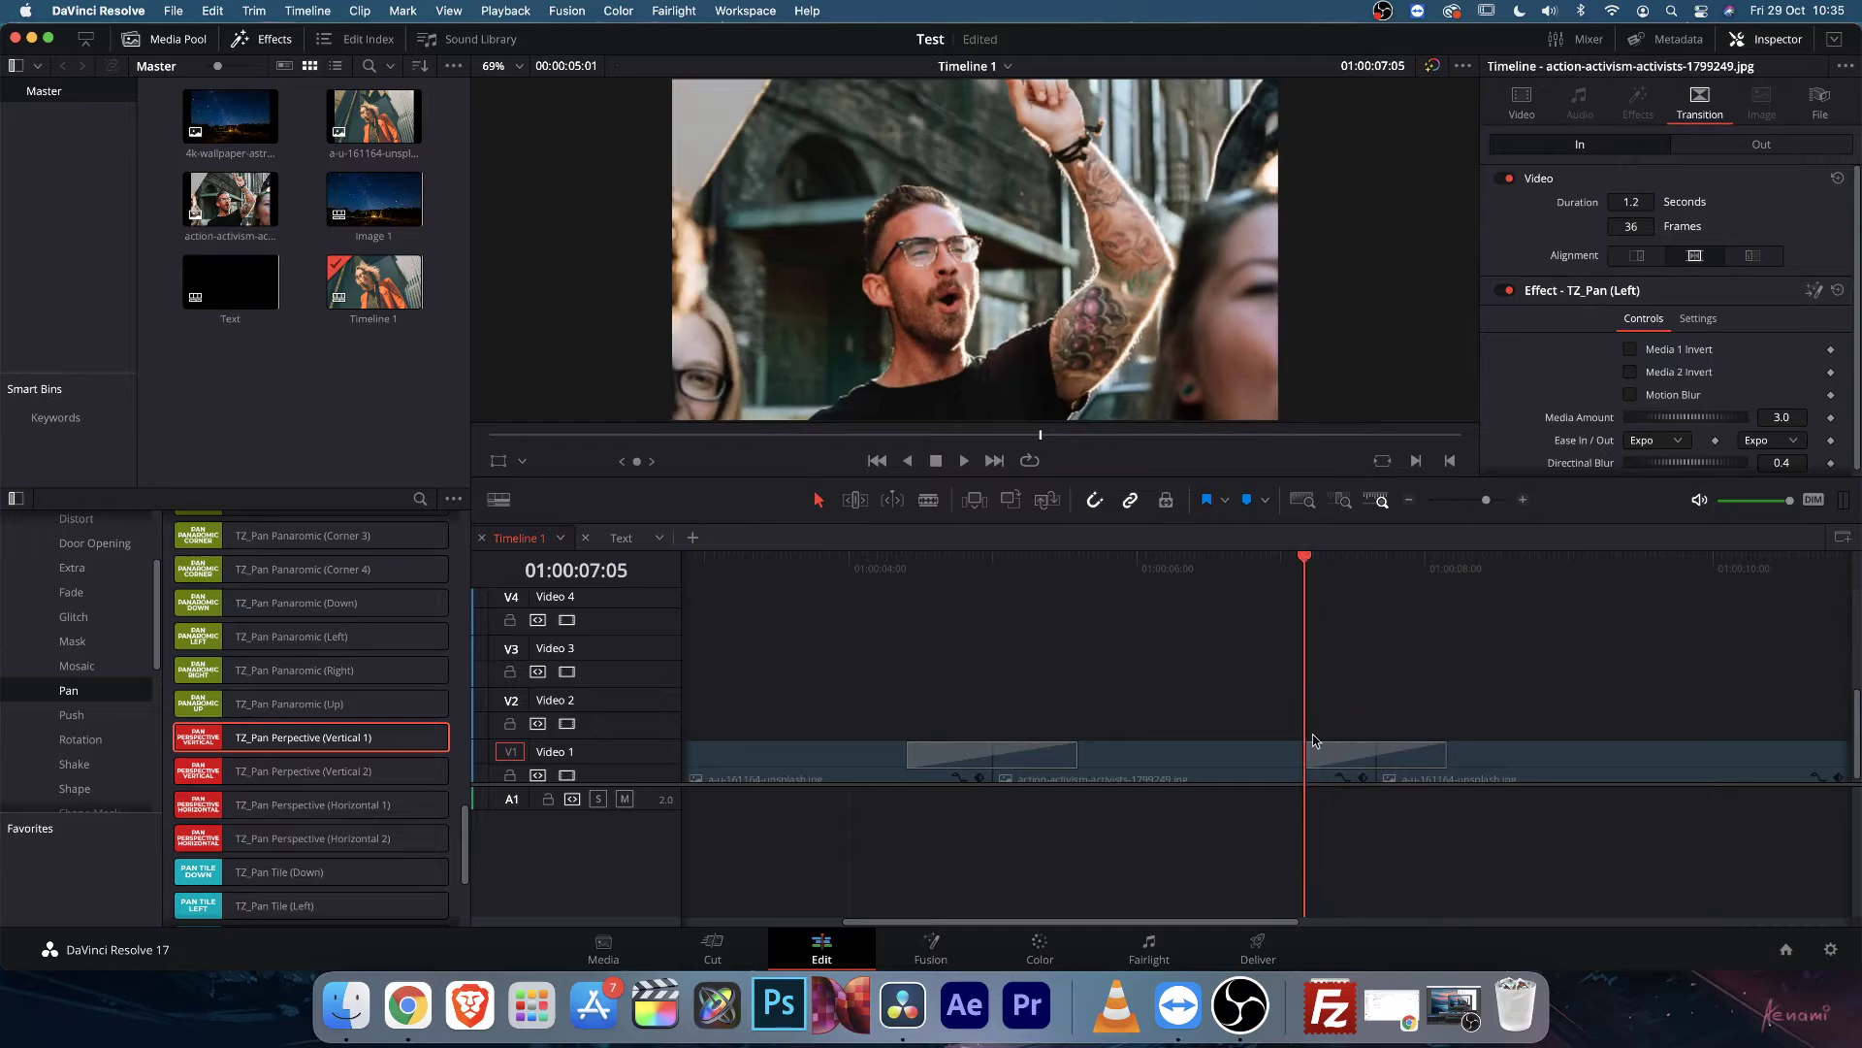
Lengthen the transition to 1.7 seconds, save the project, and replay it with J/L.
{"action": "mouse_move", "coordinate": [1306, 756]}
{"action": "left_mouse_down"}
{"action": "mouse_move", "coordinate": [1261, 754]}
{"action": "mouse_move", "coordinate": [1283, 751]}
{"action": "left_mouse_up"}
{"action": "key", "text": "super+s"}
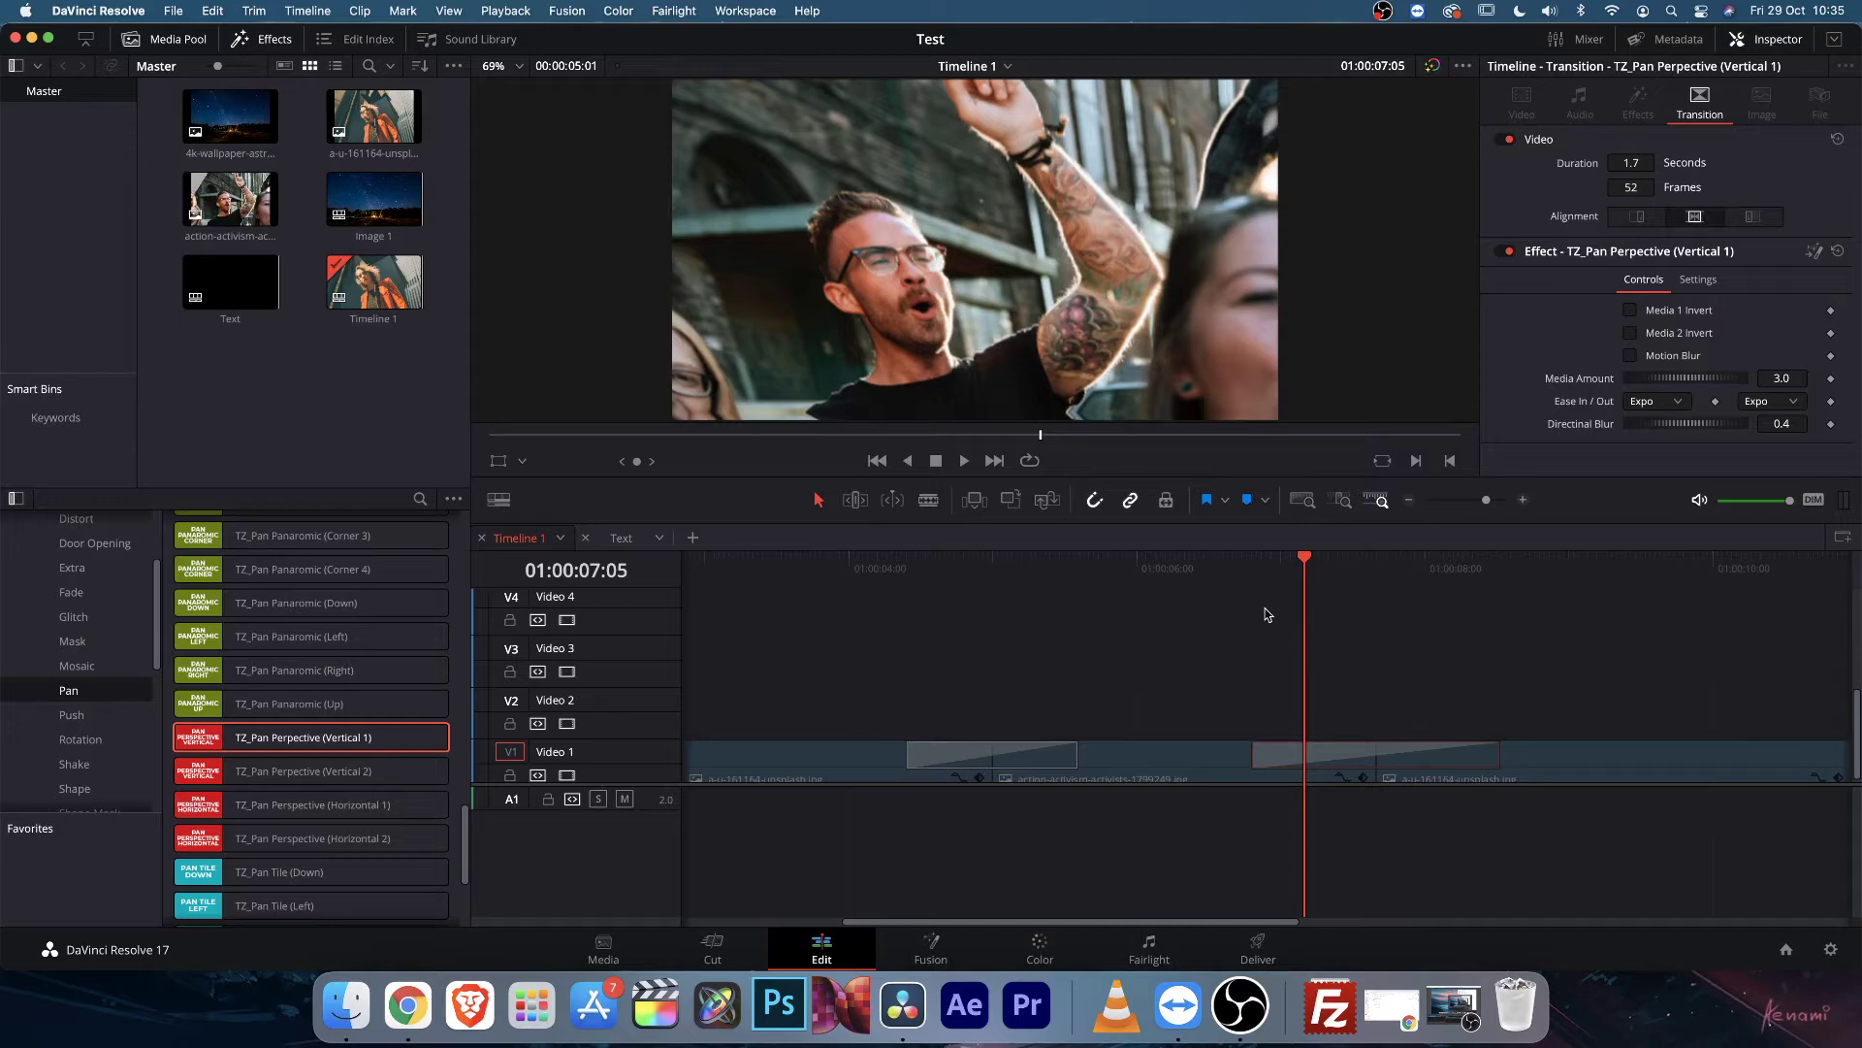
{"action": "key", "text": "l"}
{"action": "key", "text": "l"}
{"action": "key", "text": "j"}
{"action": "key", "text": "j"}
{"action": "key", "text": "j"}
{"action": "key", "text": "l"}
{"action": "left_click", "coordinate": [1317, 566]}
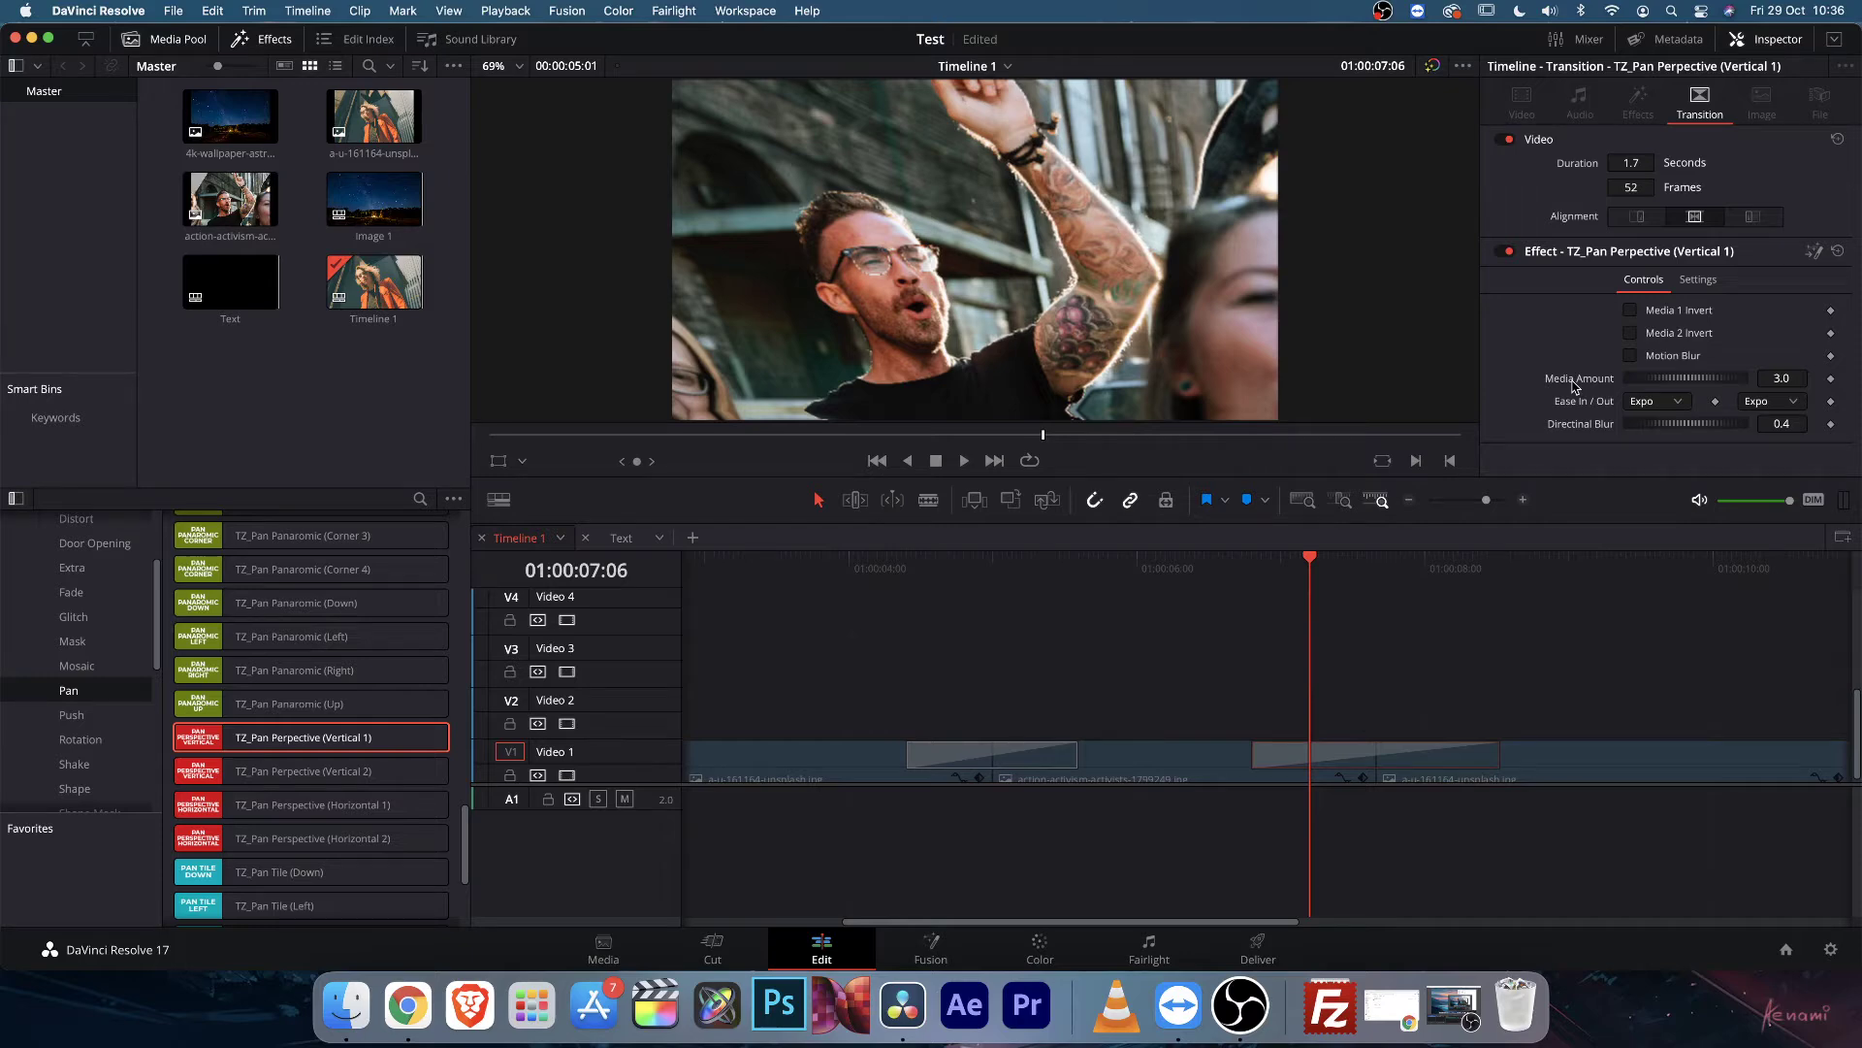
Play through the Vertical 1 pan transition from just before the cut.
{"action": "left_click", "coordinate": [1281, 570]}
{"action": "key", "text": "space"}
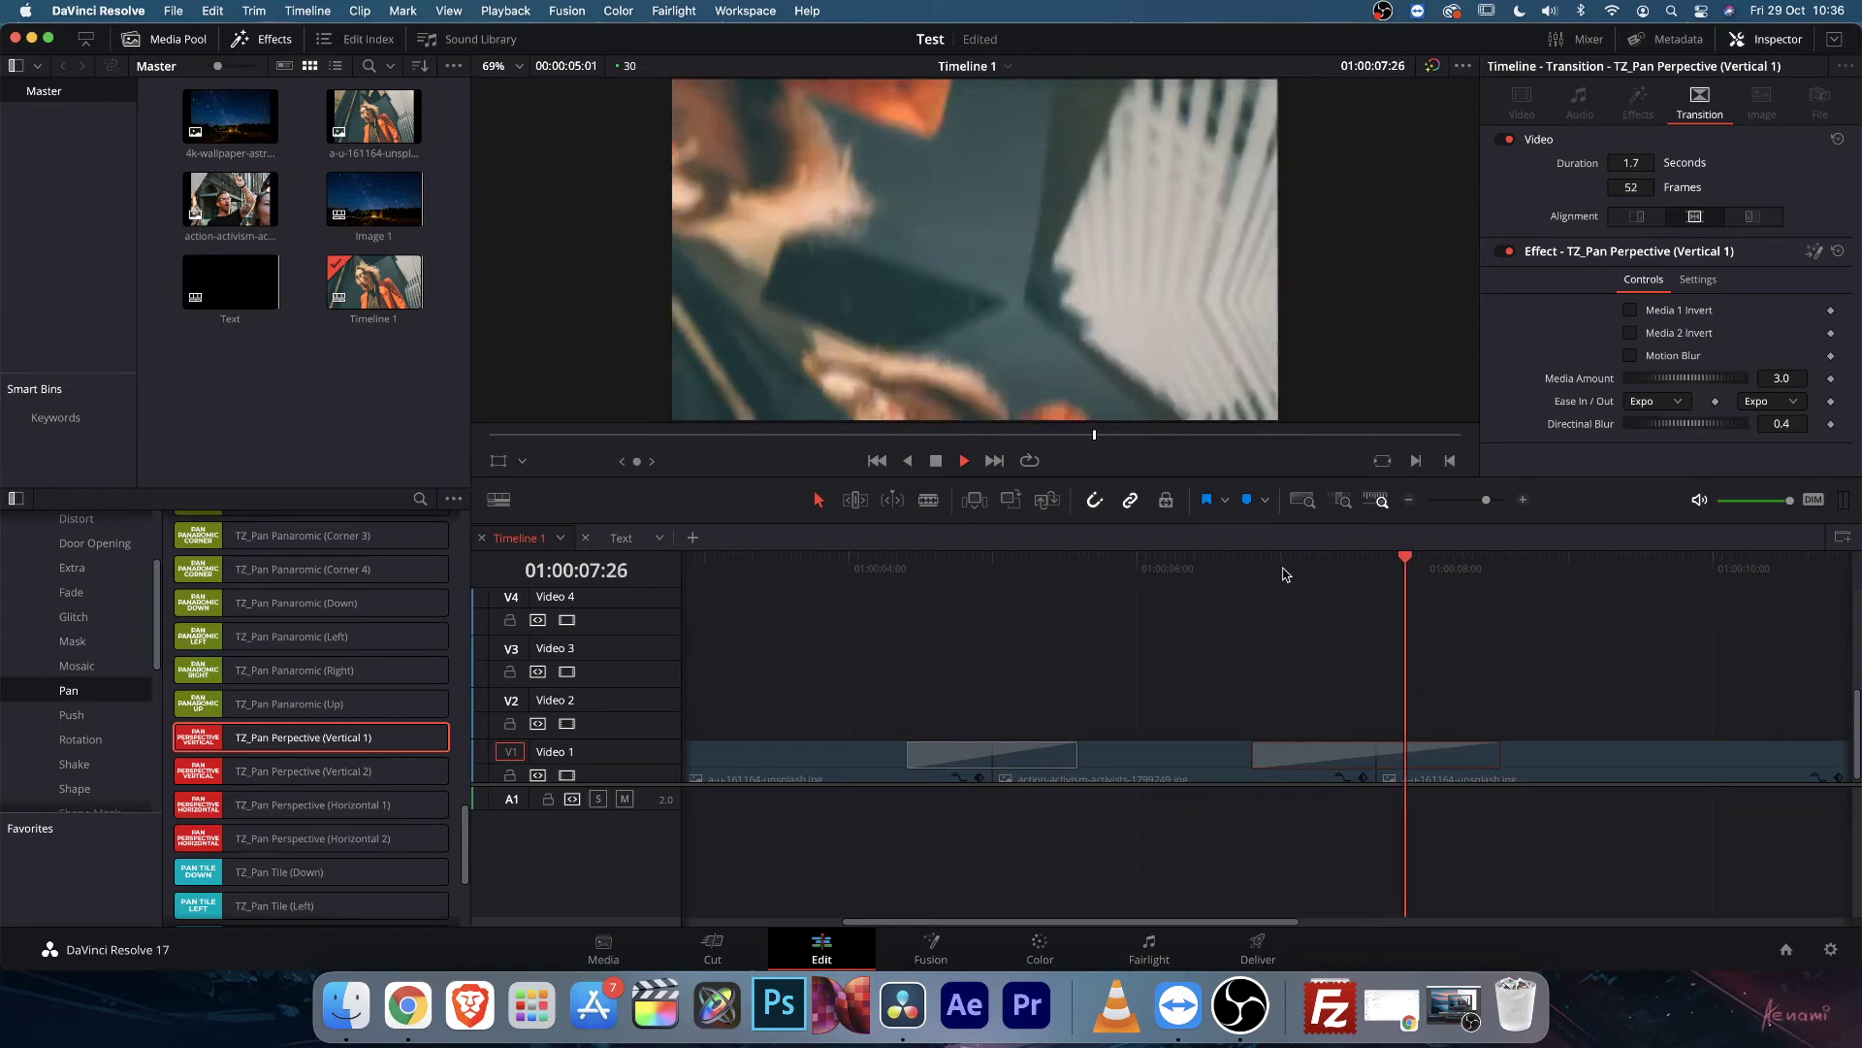
{"action": "left_click_drag", "start_coordinate": [1446, 592], "coordinate": [1299, 586]}
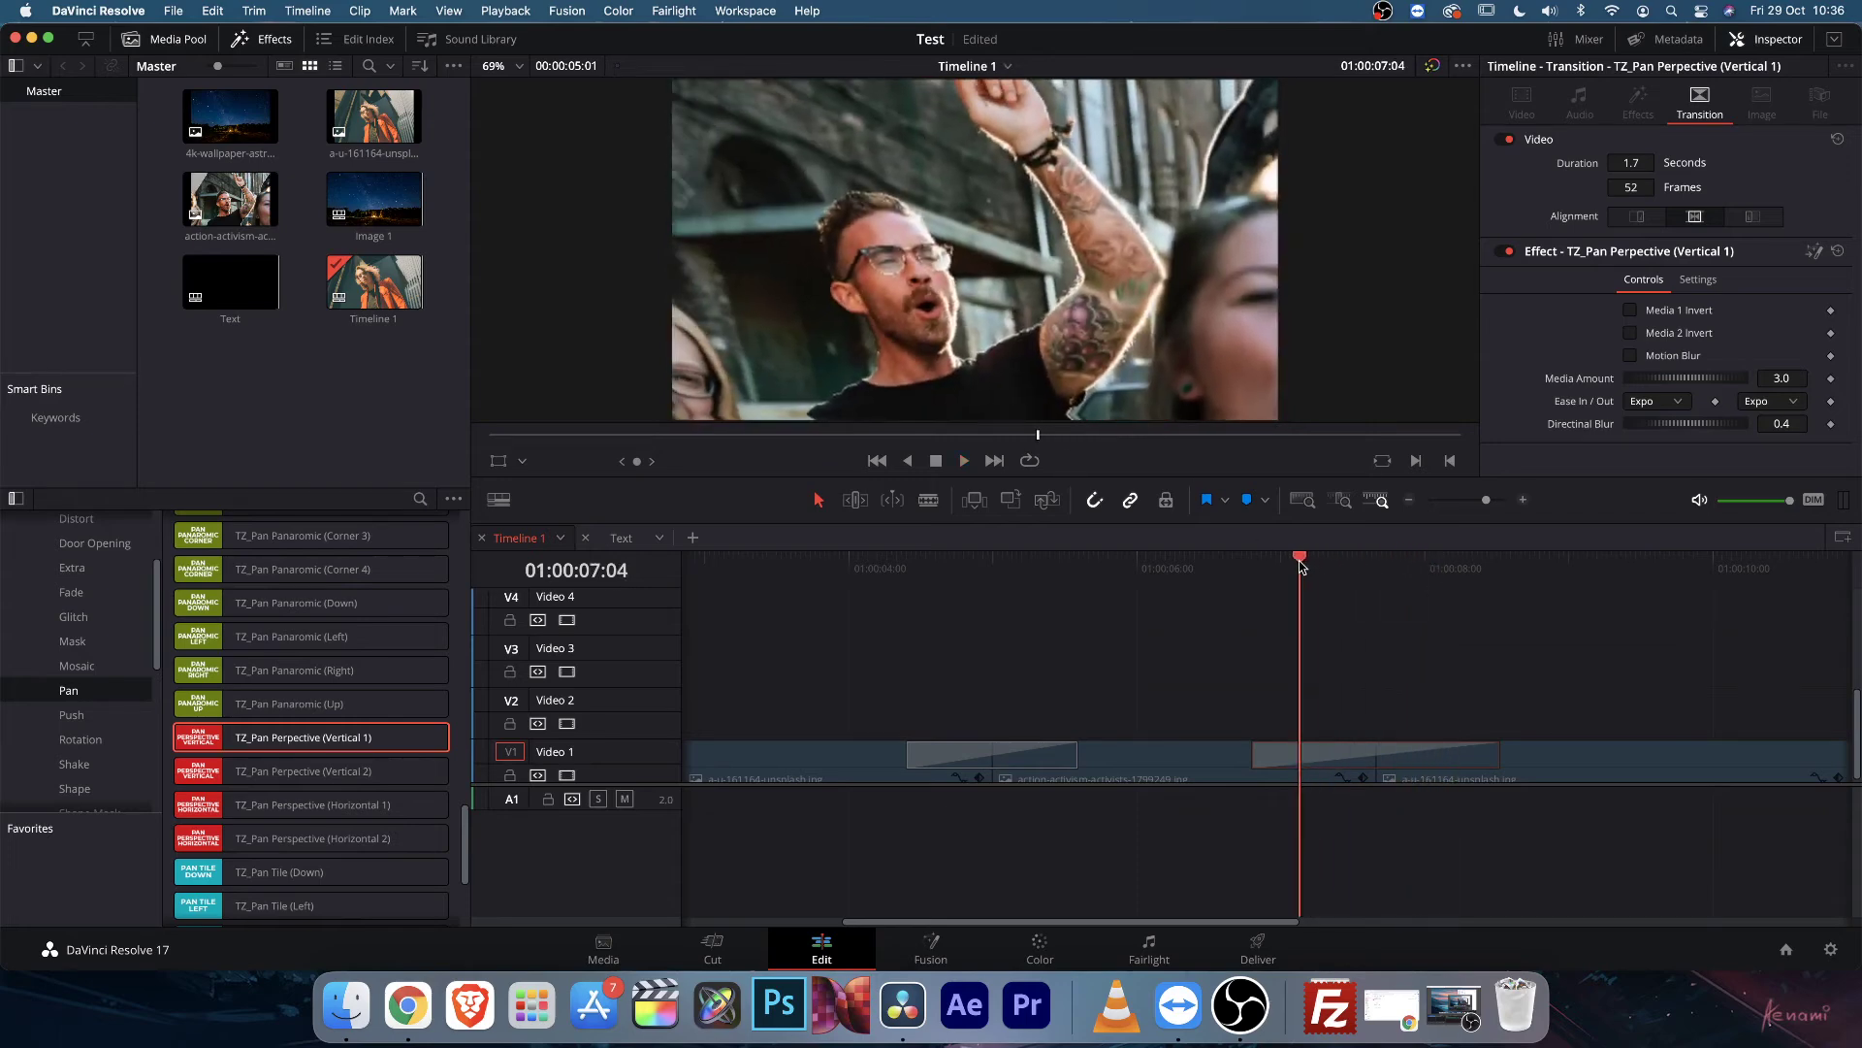
Set Media Amount to 8.0, extend the transition to 2.1 seconds, and replay it.
{"action": "left_click", "coordinate": [1790, 381]}
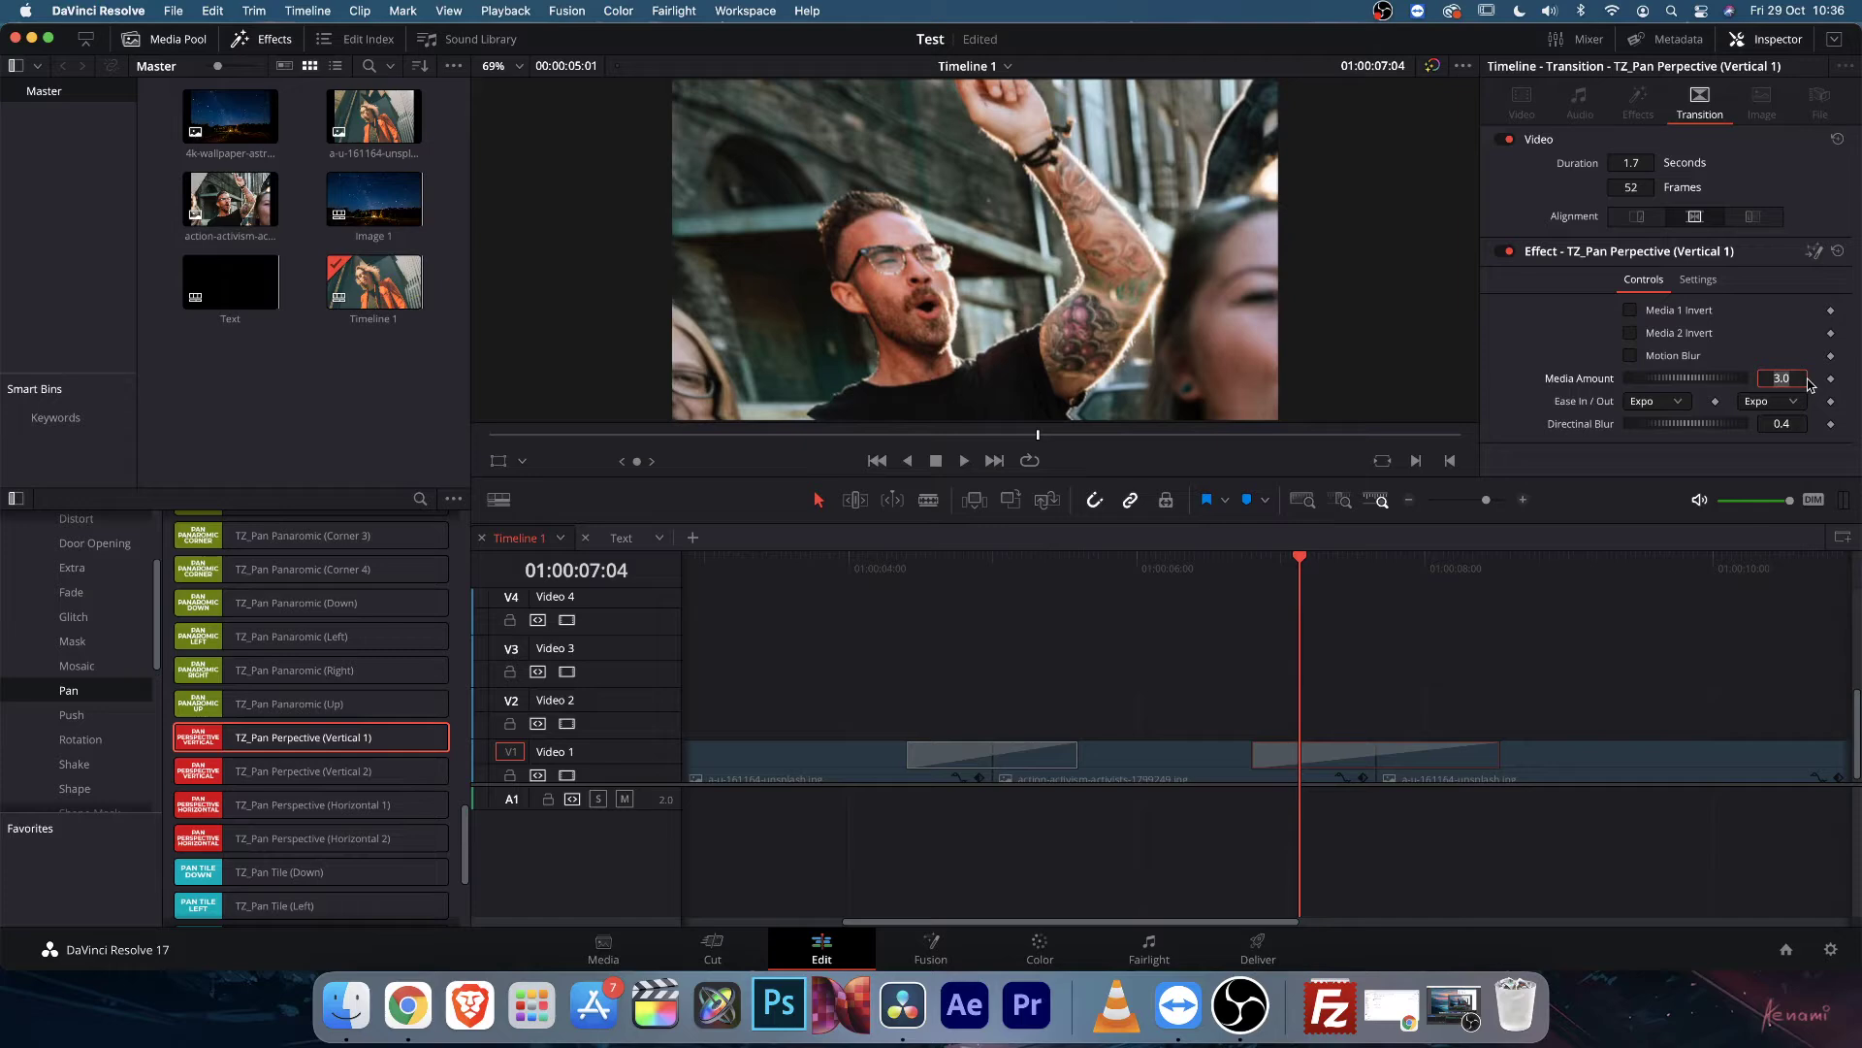
{"action": "key", "text": "Tab"}
{"action": "left_click_drag", "start_coordinate": [1499, 749], "coordinate": [1524, 750]}
{"action": "left_click_drag", "start_coordinate": [1260, 570], "coordinate": [1237, 569]}
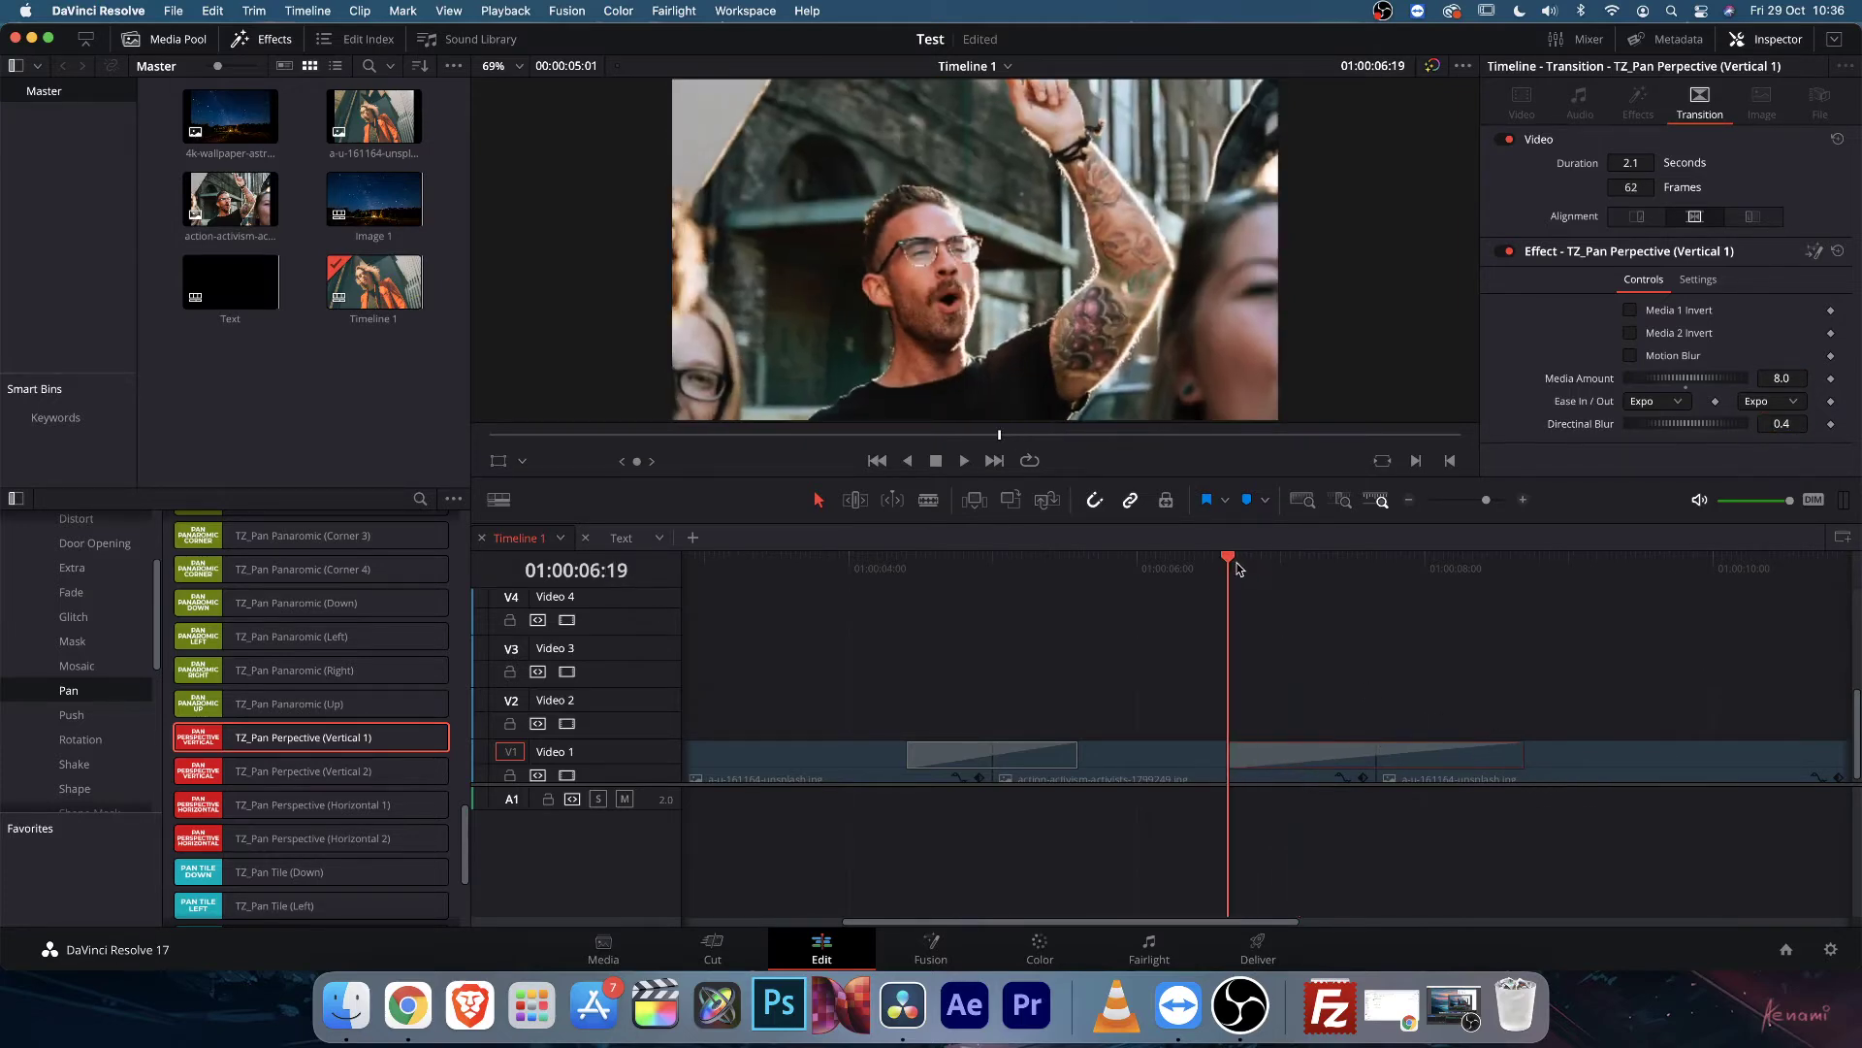
{"action": "key", "text": "space"}
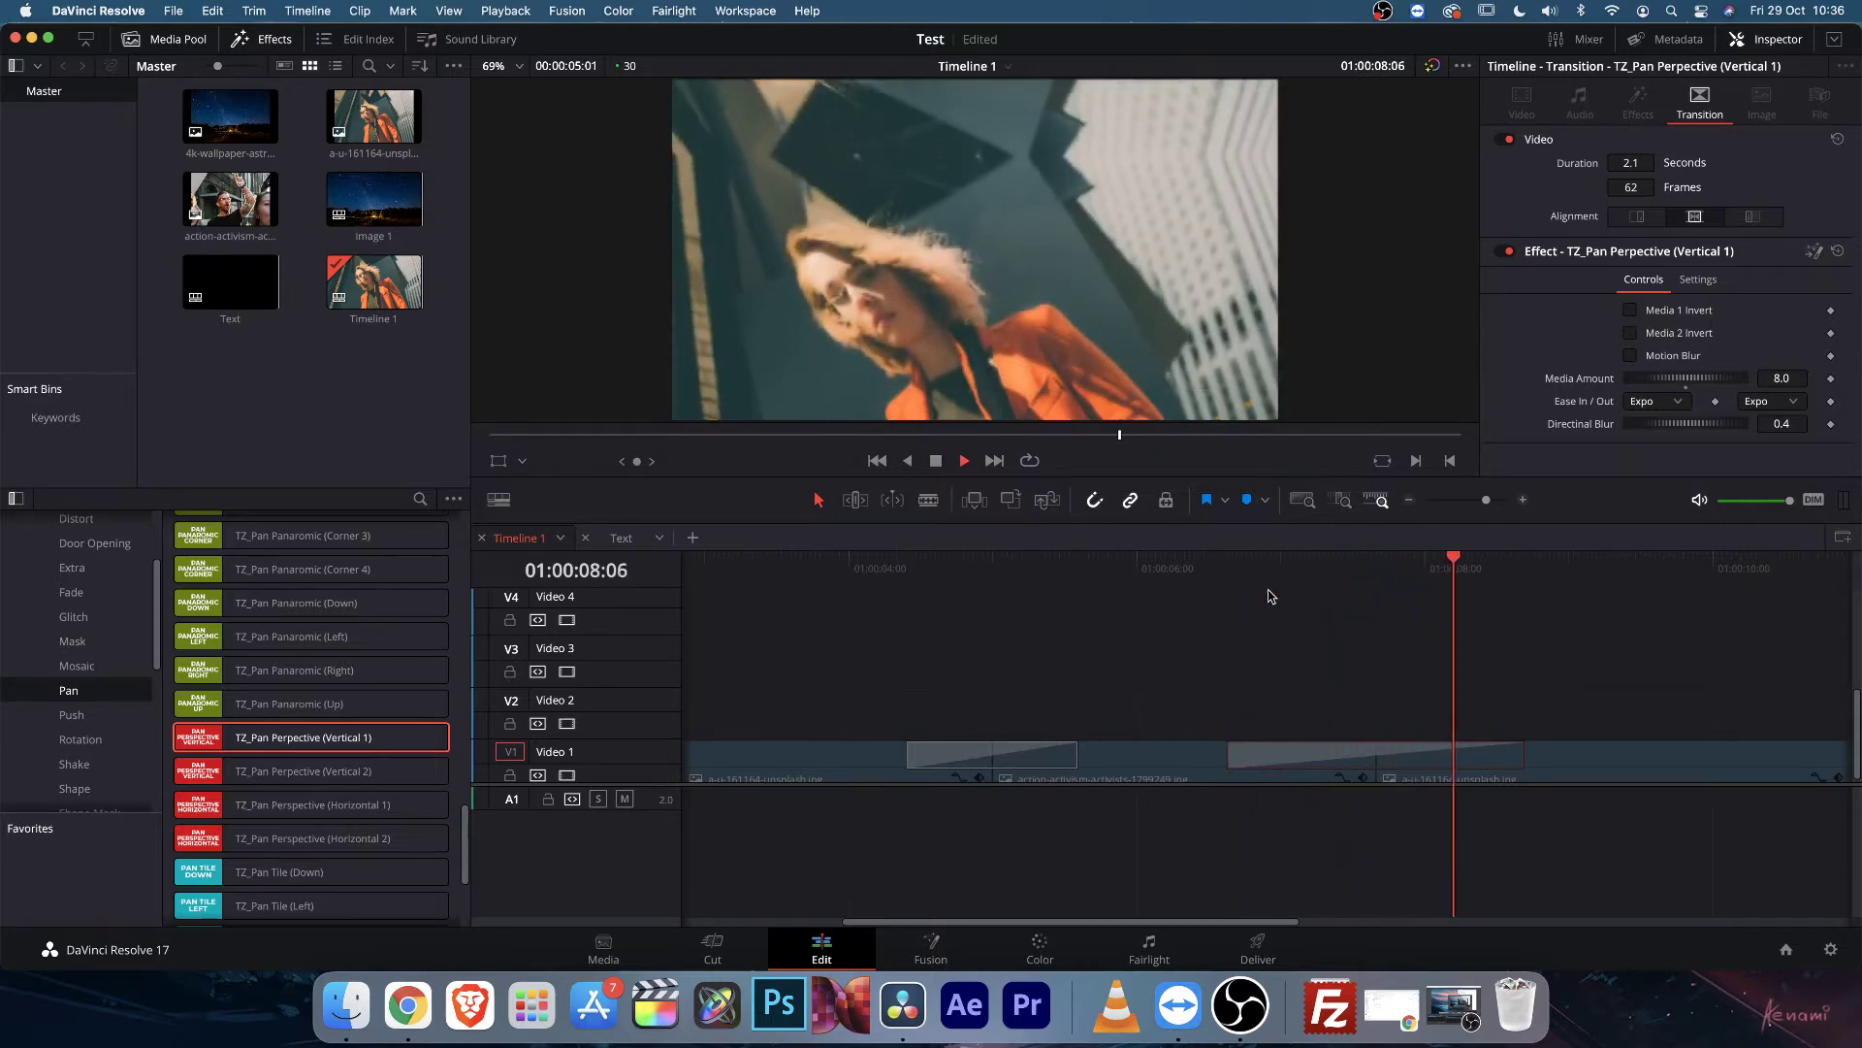
{"action": "left_click_drag", "start_coordinate": [1278, 570], "coordinate": [1453, 572]}
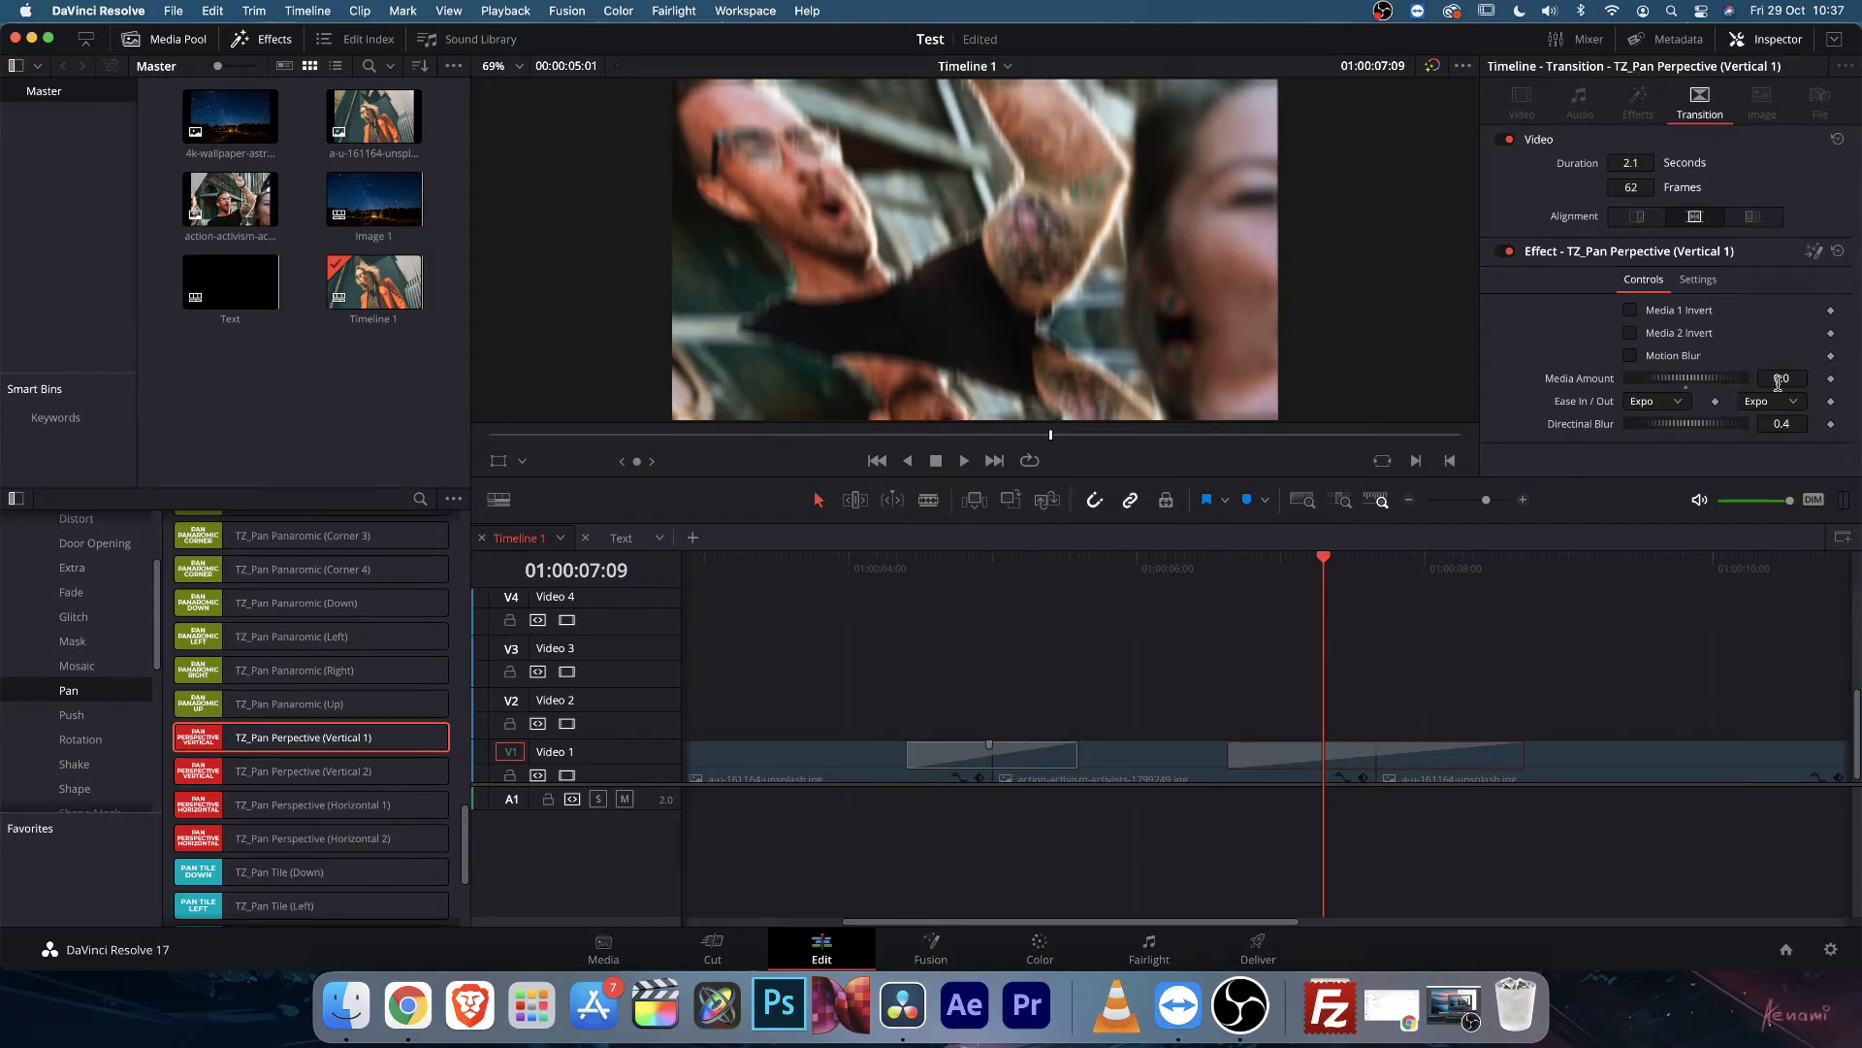
Delete the Vertical 1 pan transition from the cut and scroll through the Pan effects list.
{"action": "key", "text": "BackSpace"}
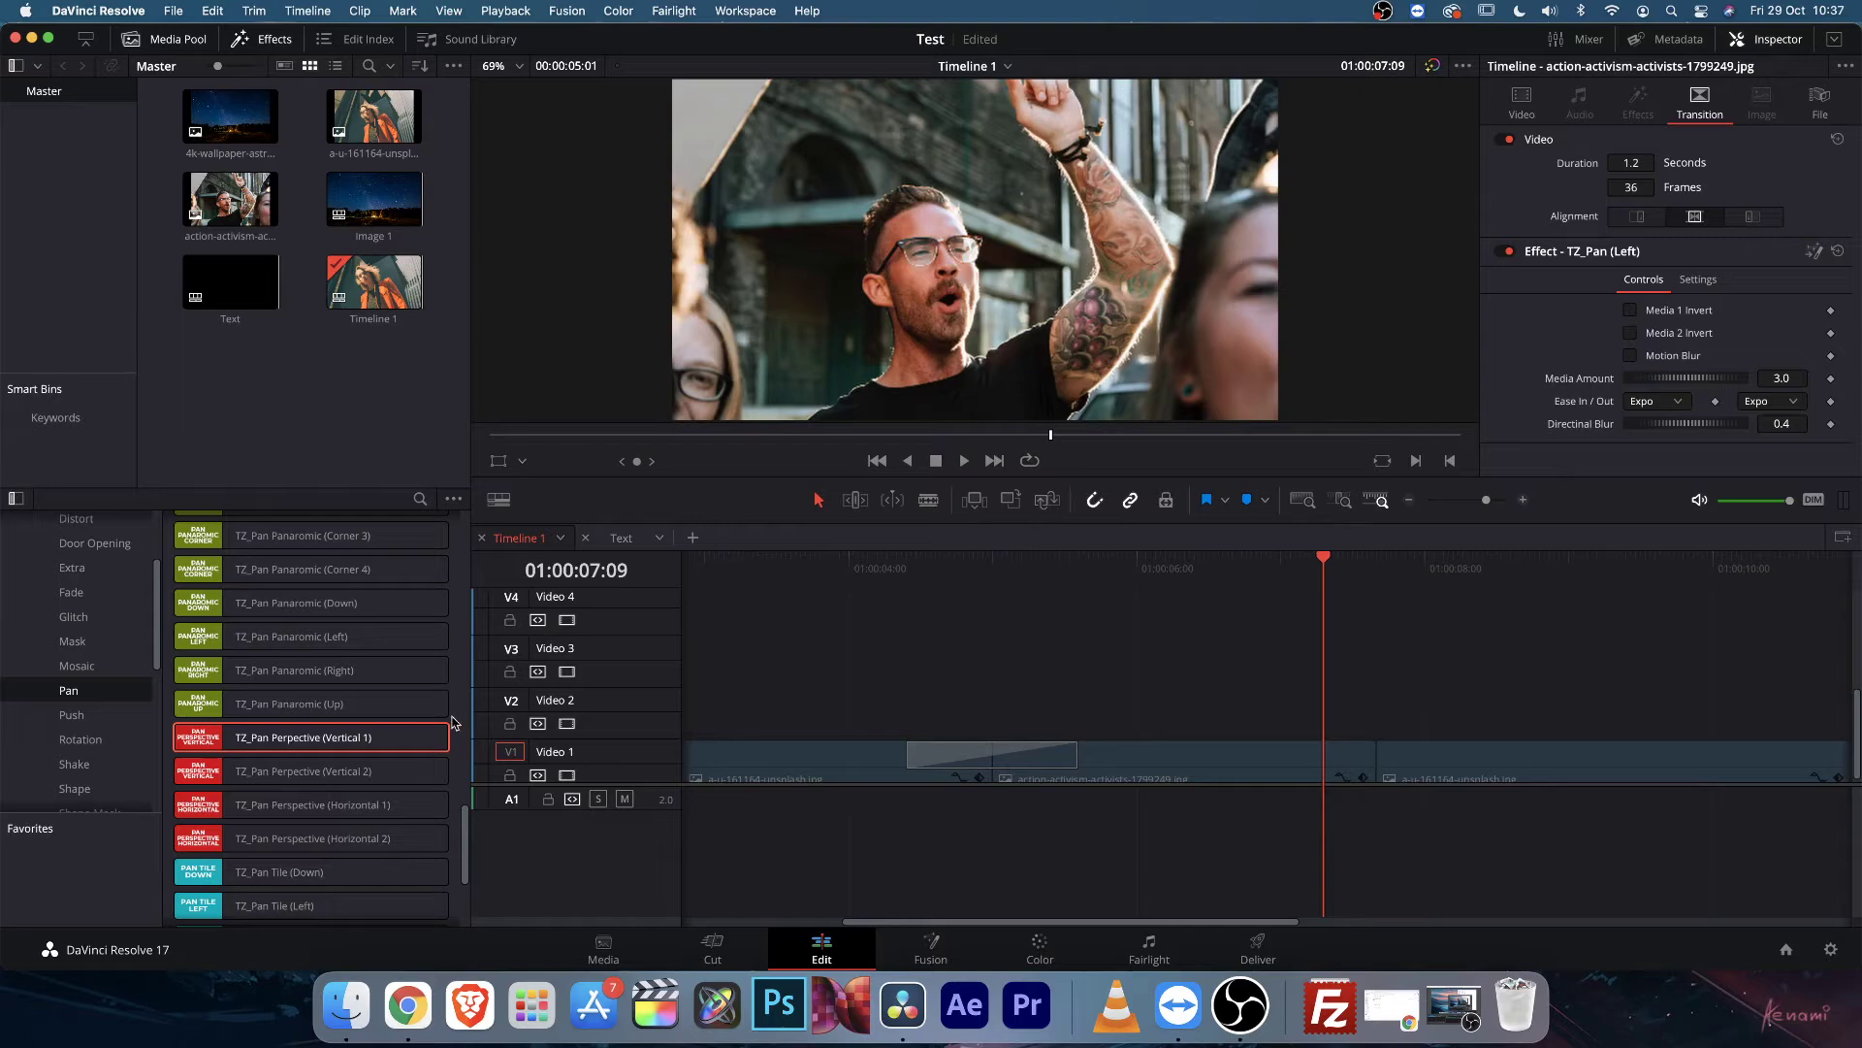
{"action": "scroll", "coordinate": [291, 698], "scroll_direction": "down", "scroll_amount": 2}
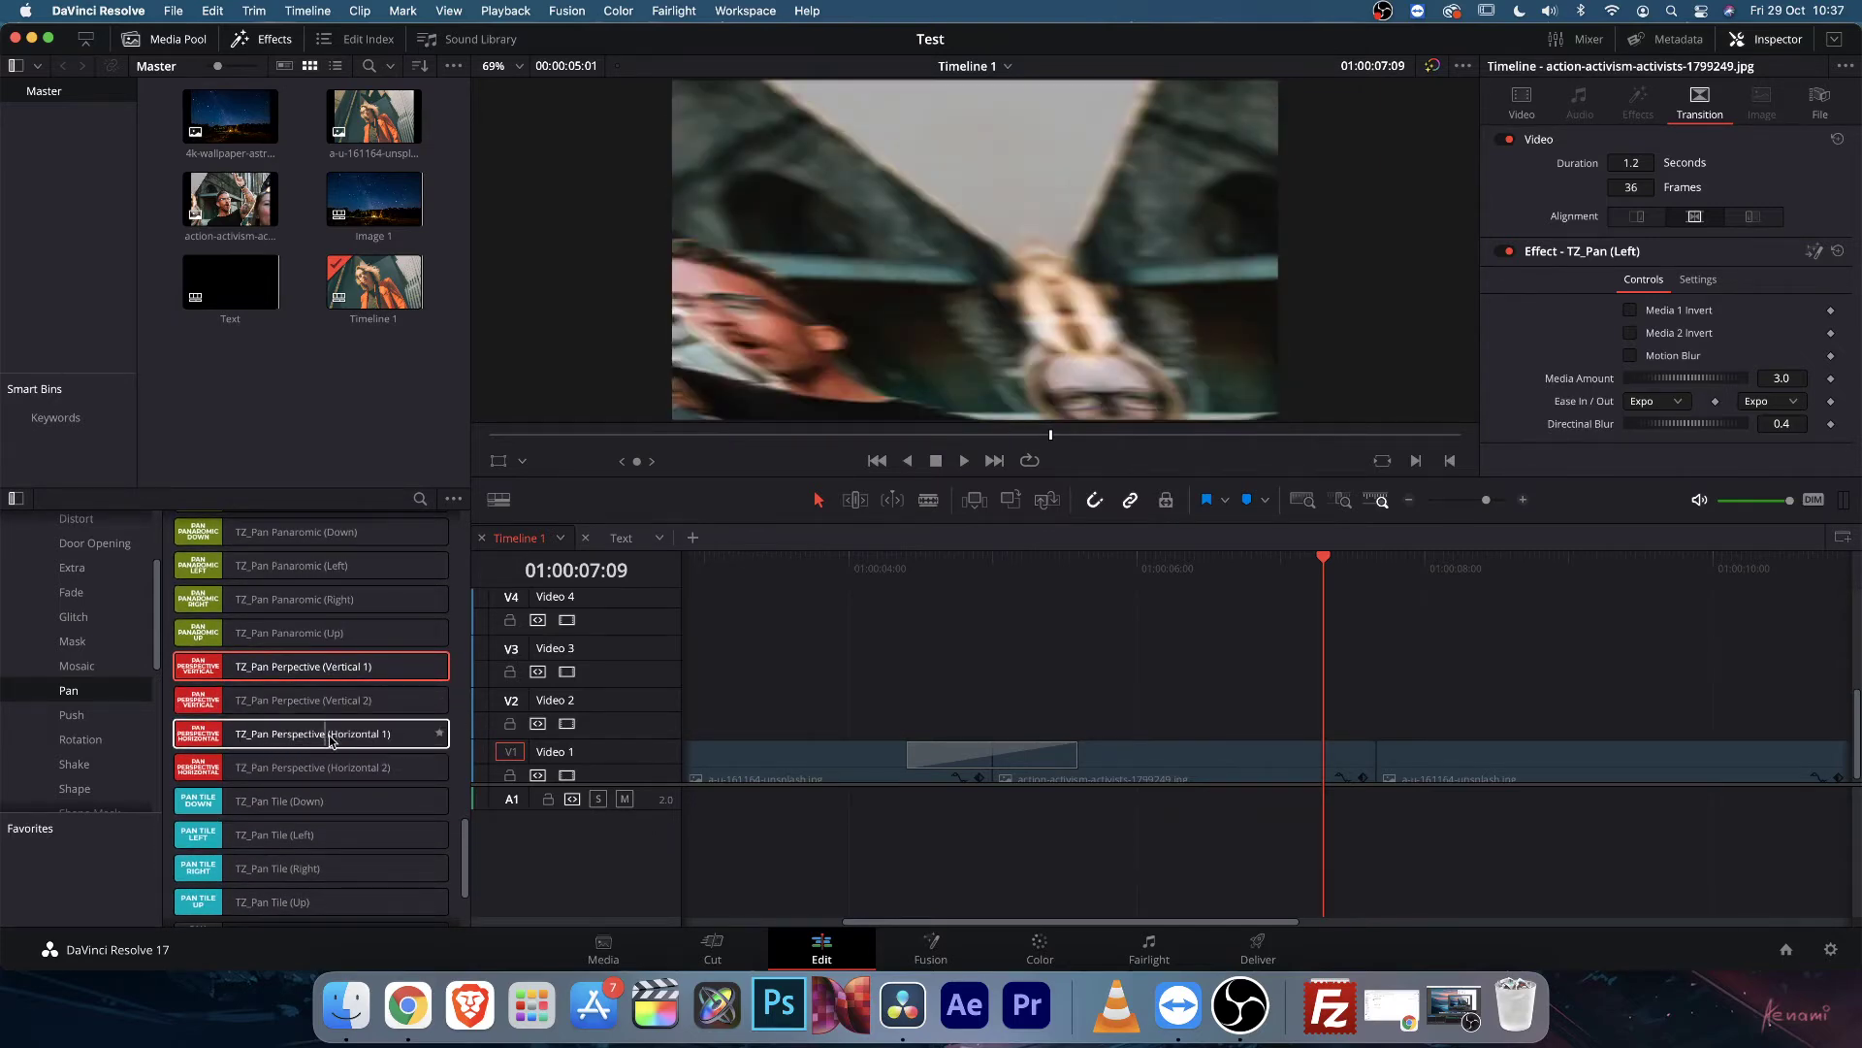
{"action": "scroll", "coordinate": [301, 730], "scroll_direction": "down", "scroll_amount": 2}
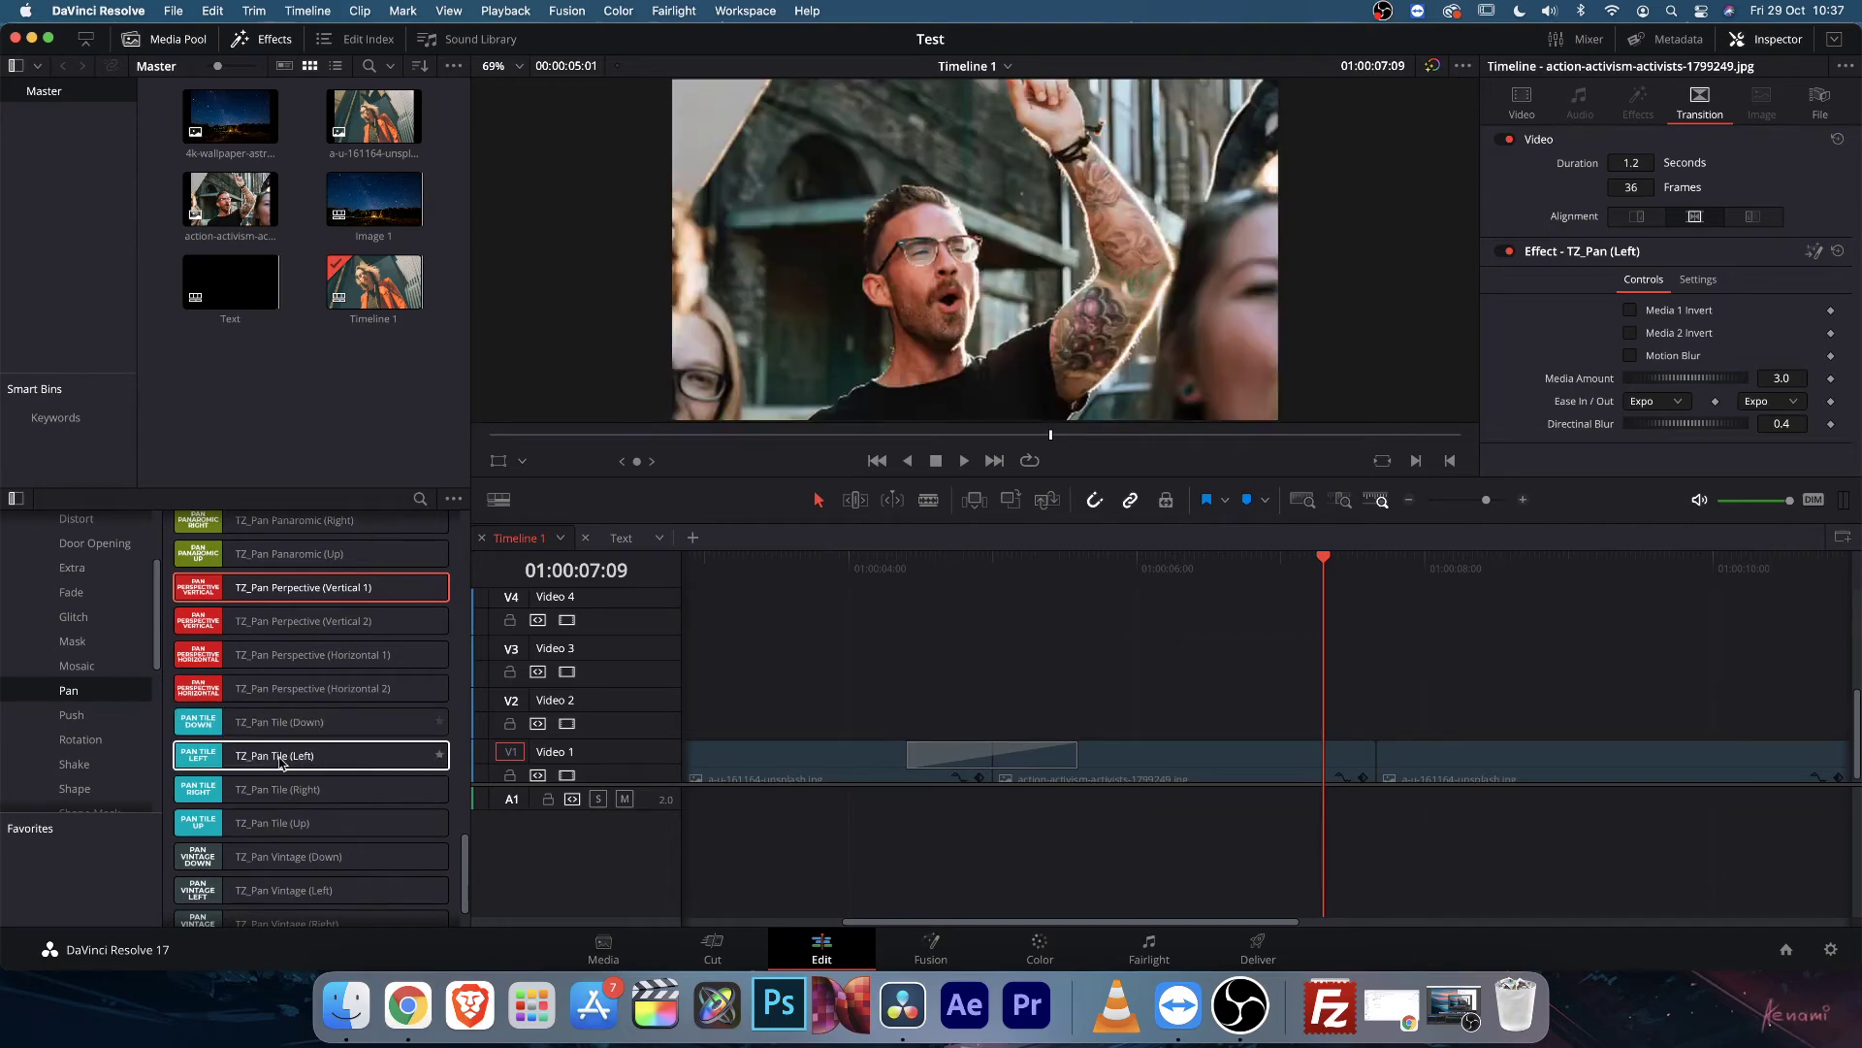
{"action": "scroll", "coordinate": [355, 755], "scroll_direction": "down", "scroll_amount": 2}
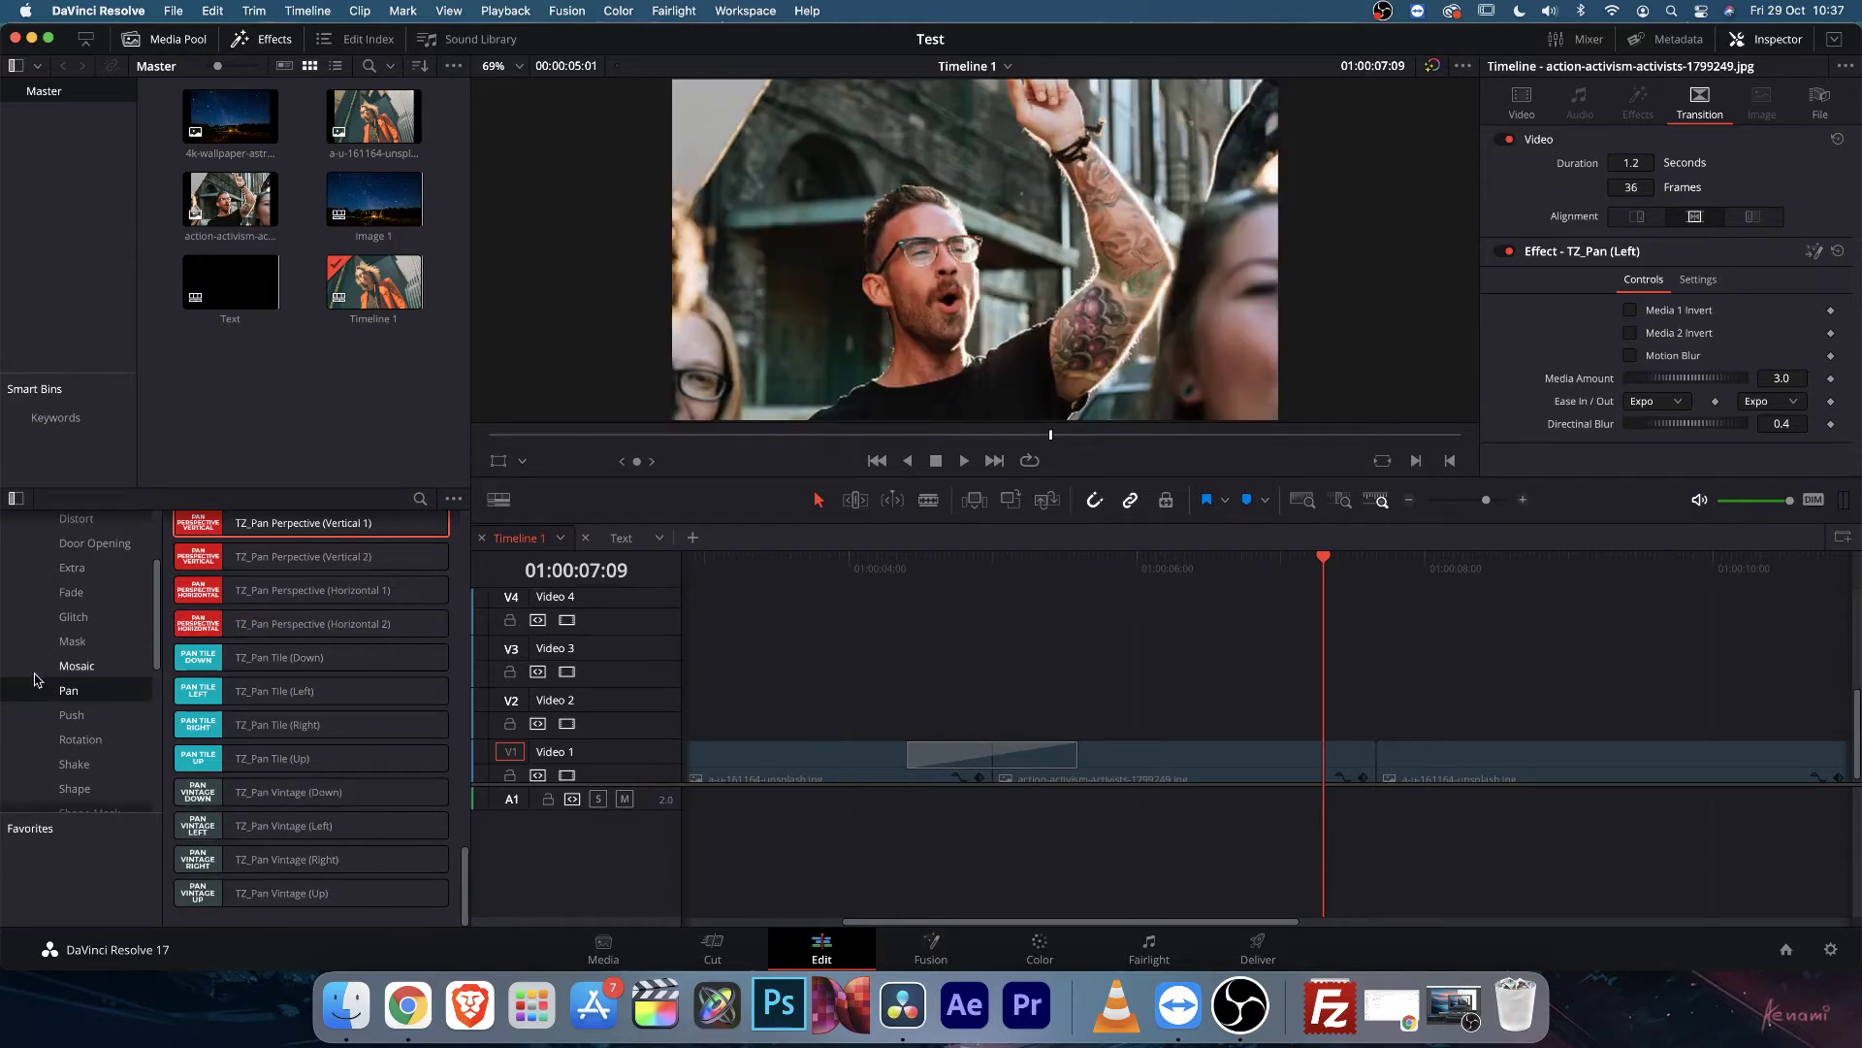
{"action": "scroll", "coordinate": [39, 674], "scroll_direction": "up", "scroll_amount": 5}
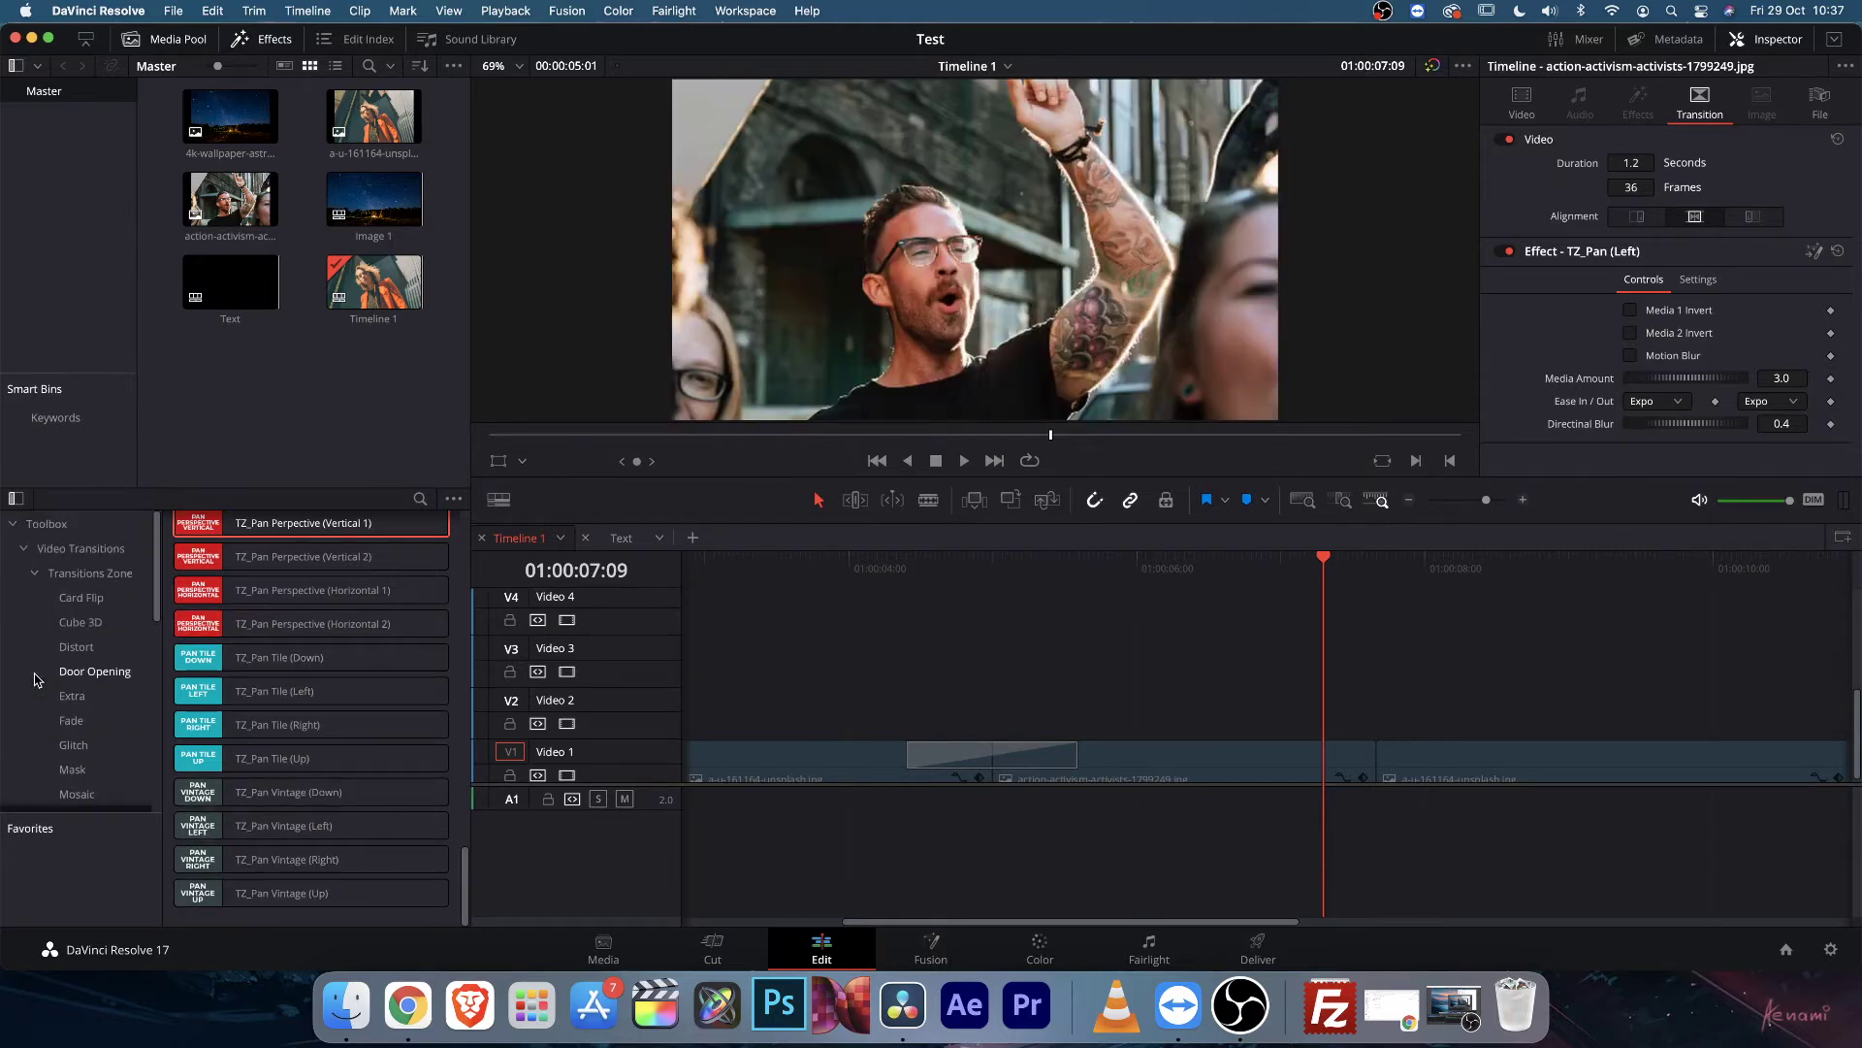
Show and expand the Transitions Zone Card Flip list, scrolling through its transitions.
{"action": "left_click", "coordinate": [72, 599]}
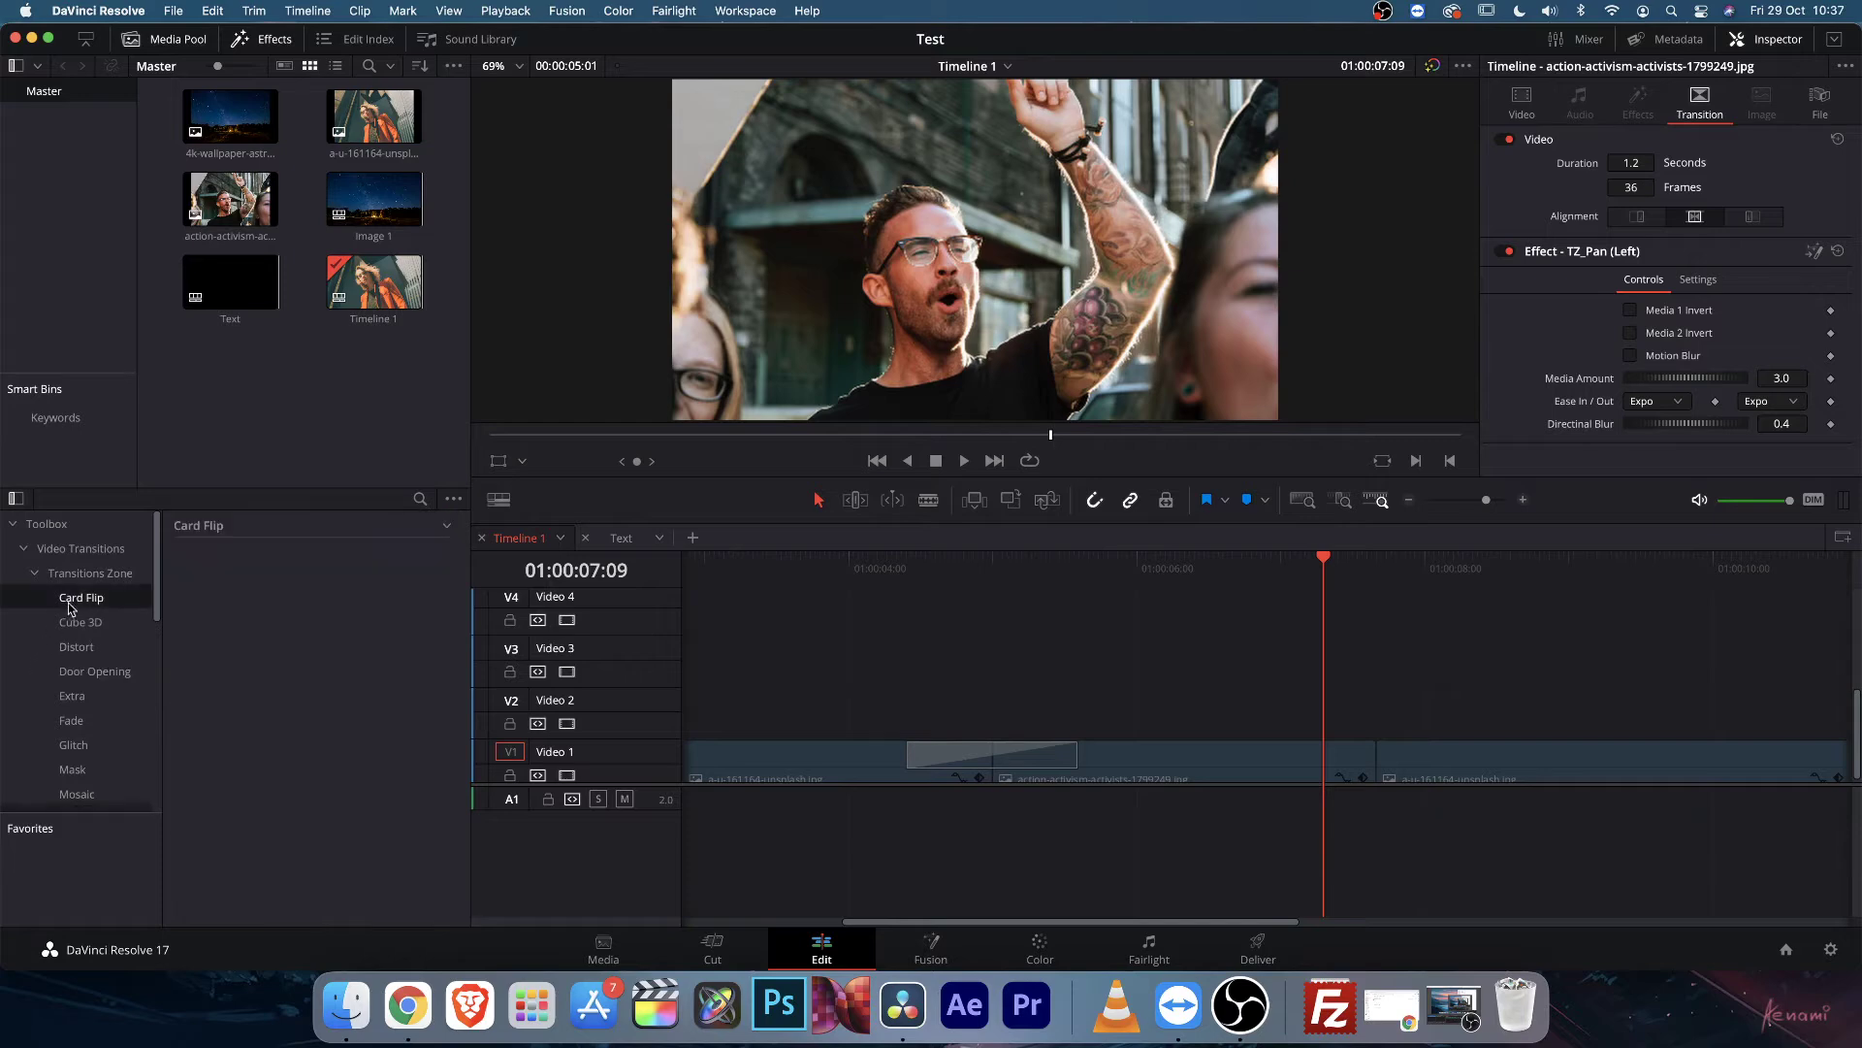
{"action": "left_click", "coordinate": [446, 526]}
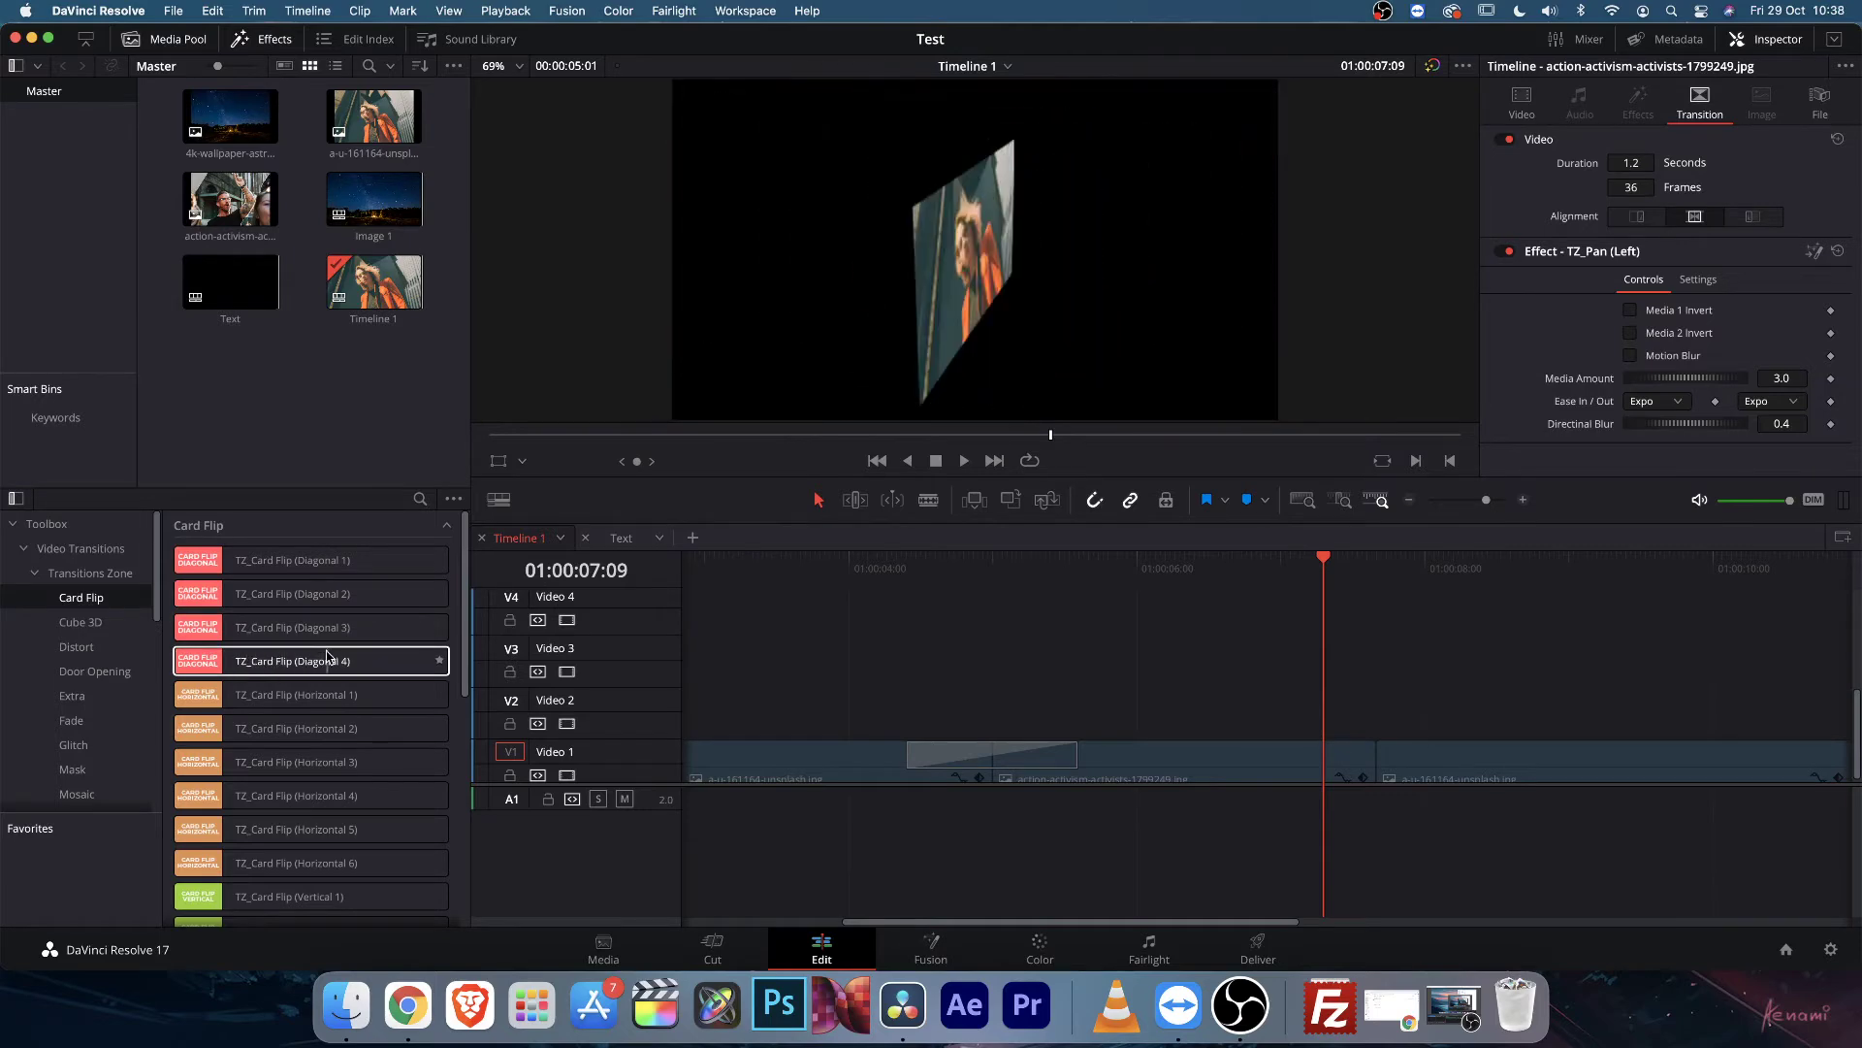
{"action": "scroll", "coordinate": [286, 654], "scroll_direction": "down", "scroll_amount": 1}
{"action": "scroll", "coordinate": [291, 652], "scroll_direction": "down", "scroll_amount": 11}
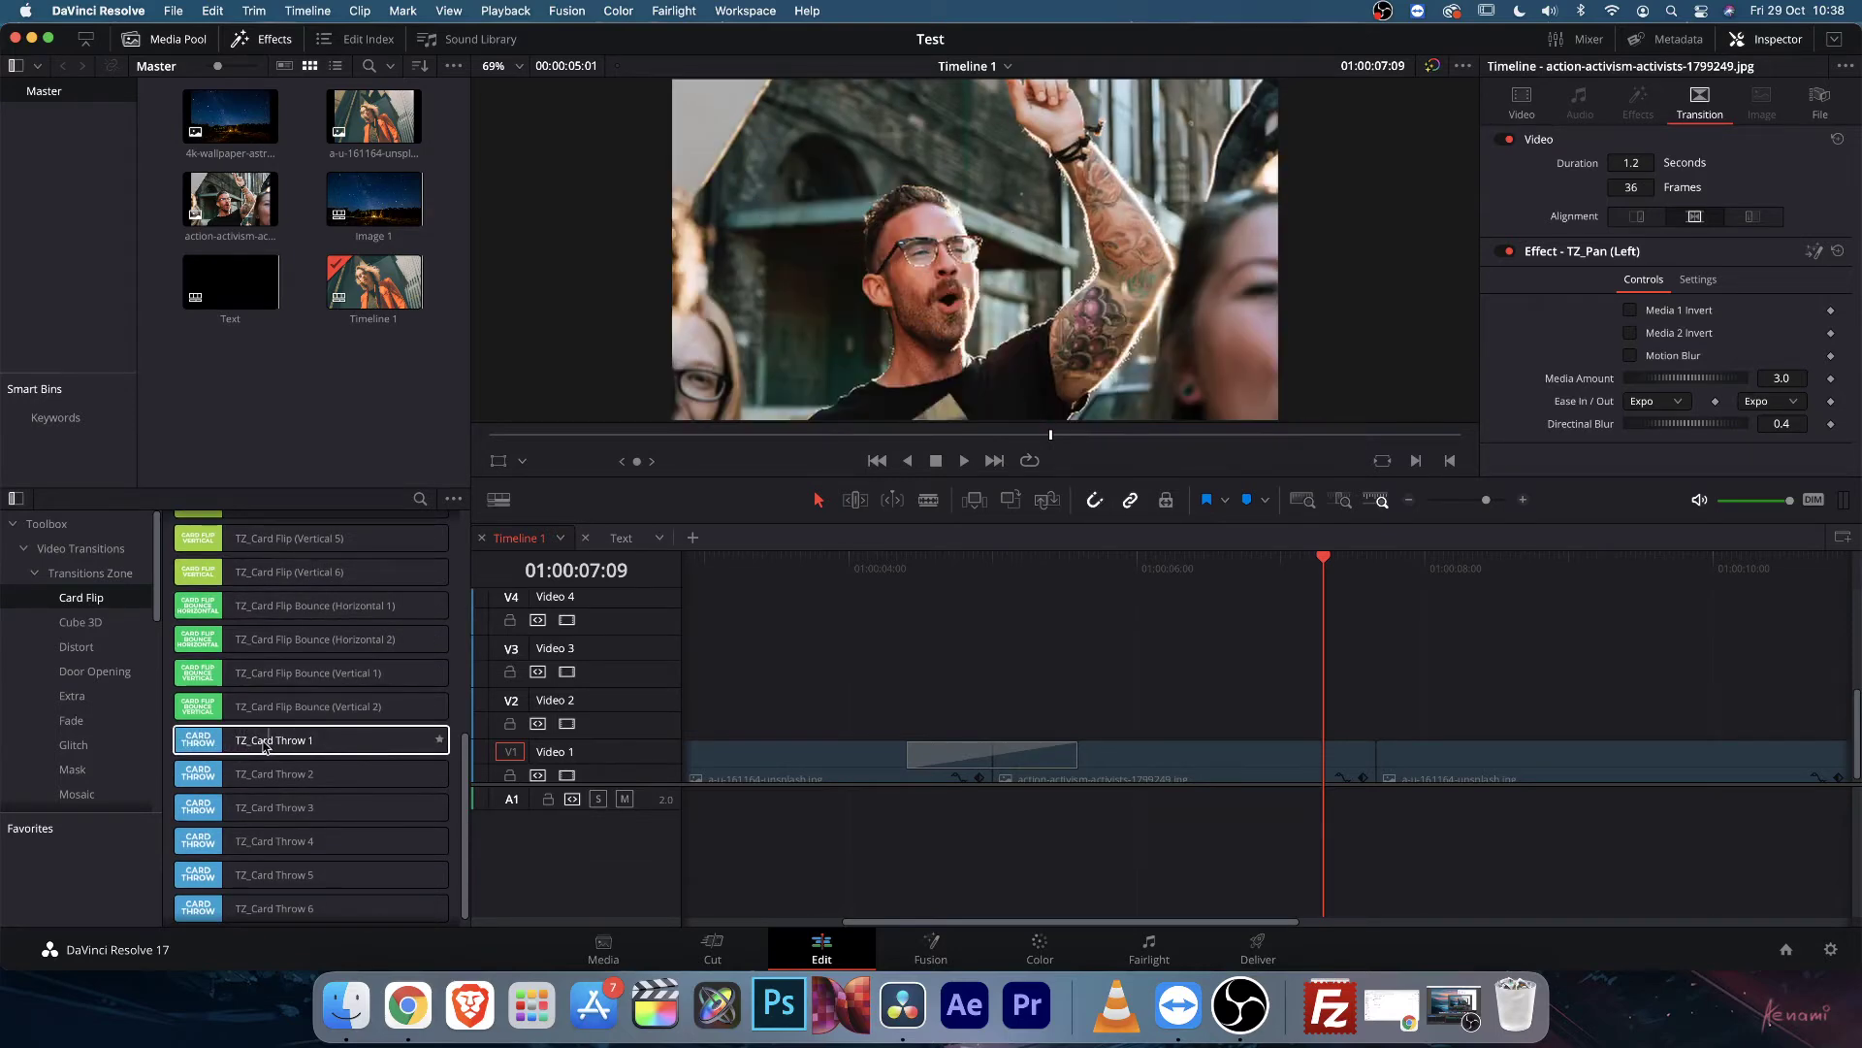
Drop TZ_Card Throw 1 on the second V1 cut, play it, then delete it.
{"action": "left_click_drag", "start_coordinate": [296, 745], "coordinate": [1368, 665]}
{"action": "key", "text": "space"}
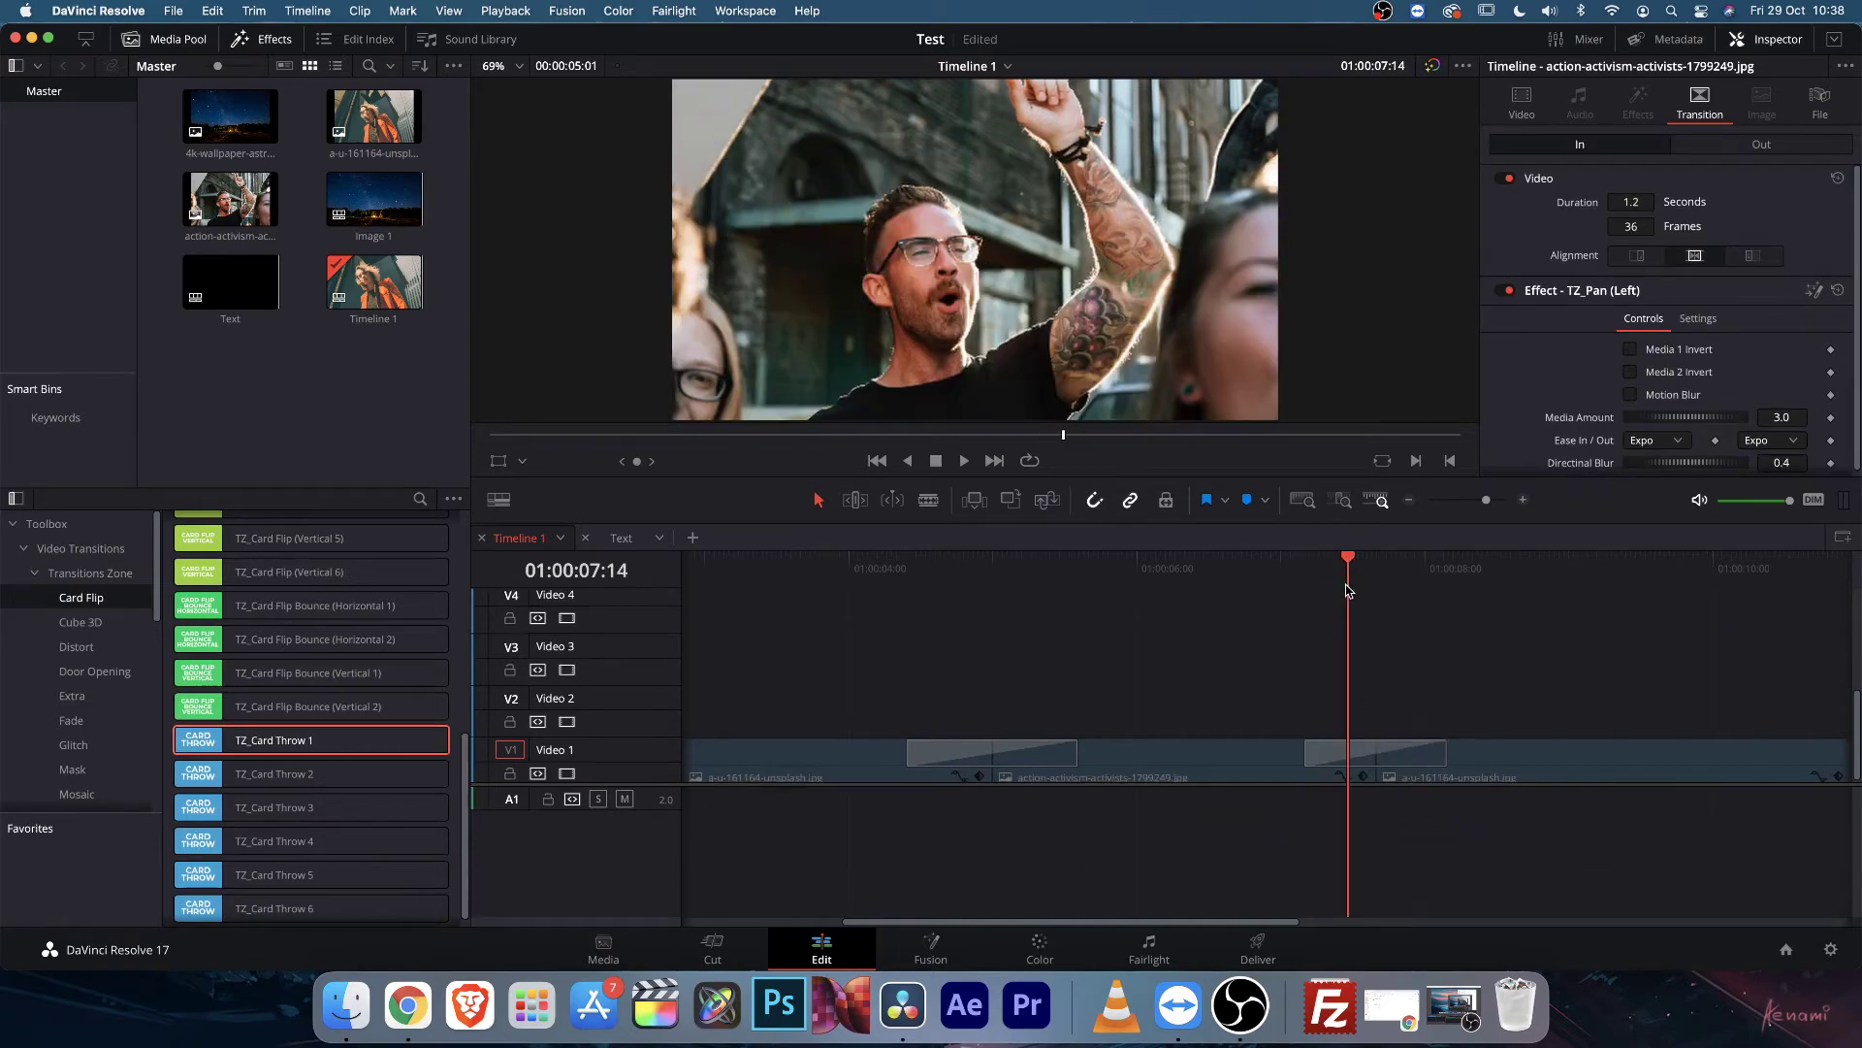
{"action": "left_click", "coordinate": [1315, 578]}
{"action": "key", "text": "space"}
{"action": "key", "text": "Delete"}
{"action": "scroll", "coordinate": [416, 752], "scroll_direction": "down", "scroll_amount": 1}
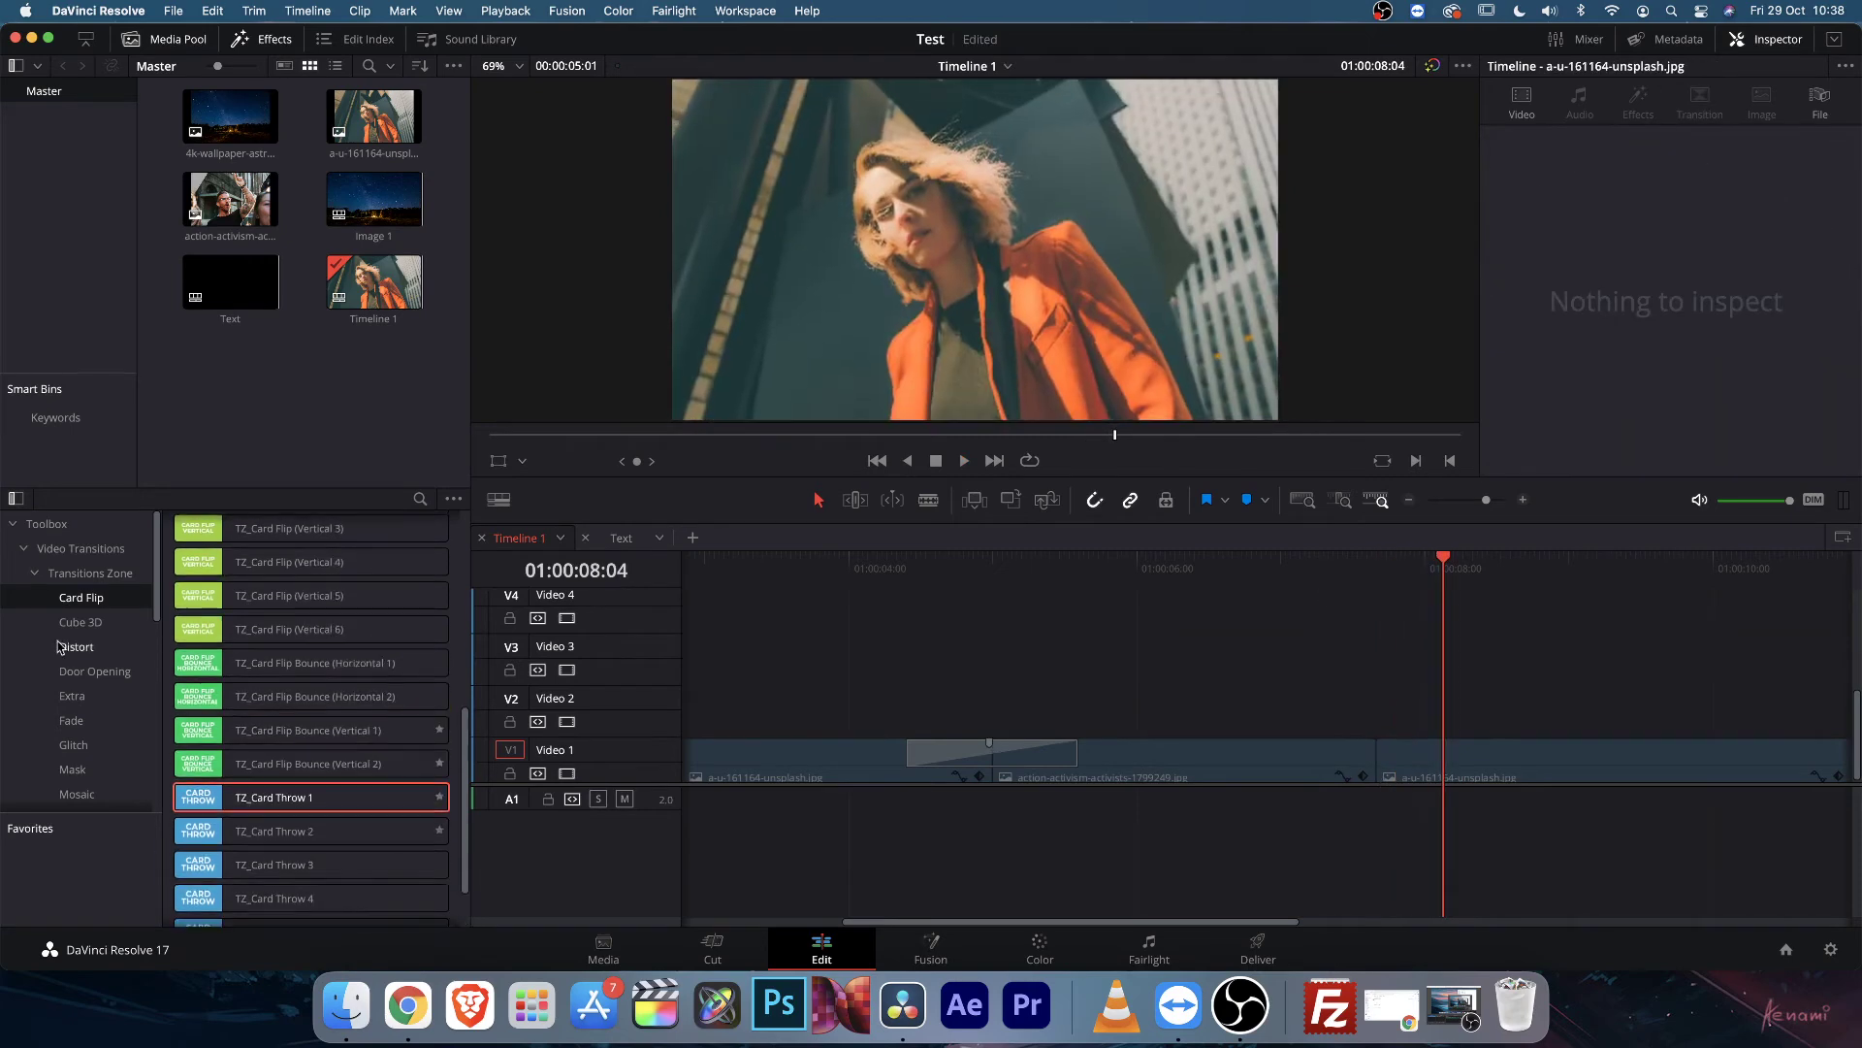
Expand and browse the Cube 3D transitions, then switch to the Distort category.
{"action": "left_click", "coordinate": [62, 621]}
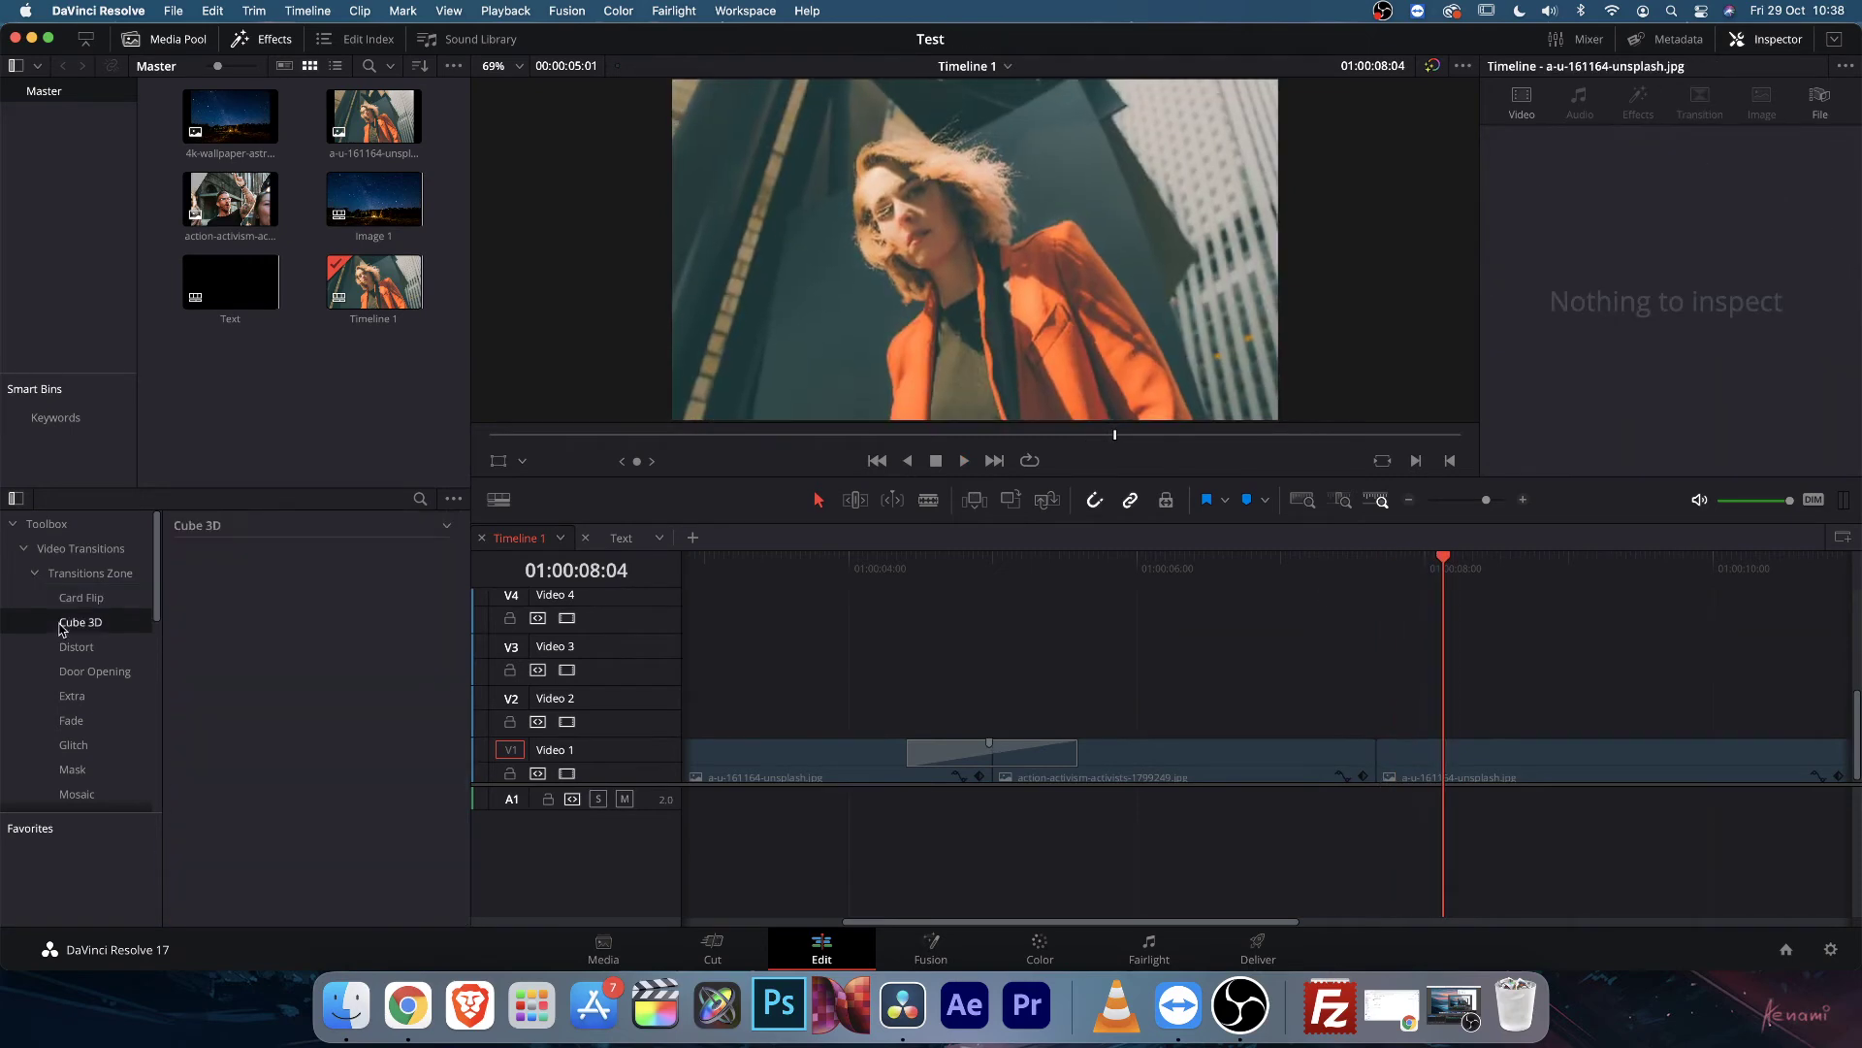
{"action": "left_click", "coordinate": [448, 529]}
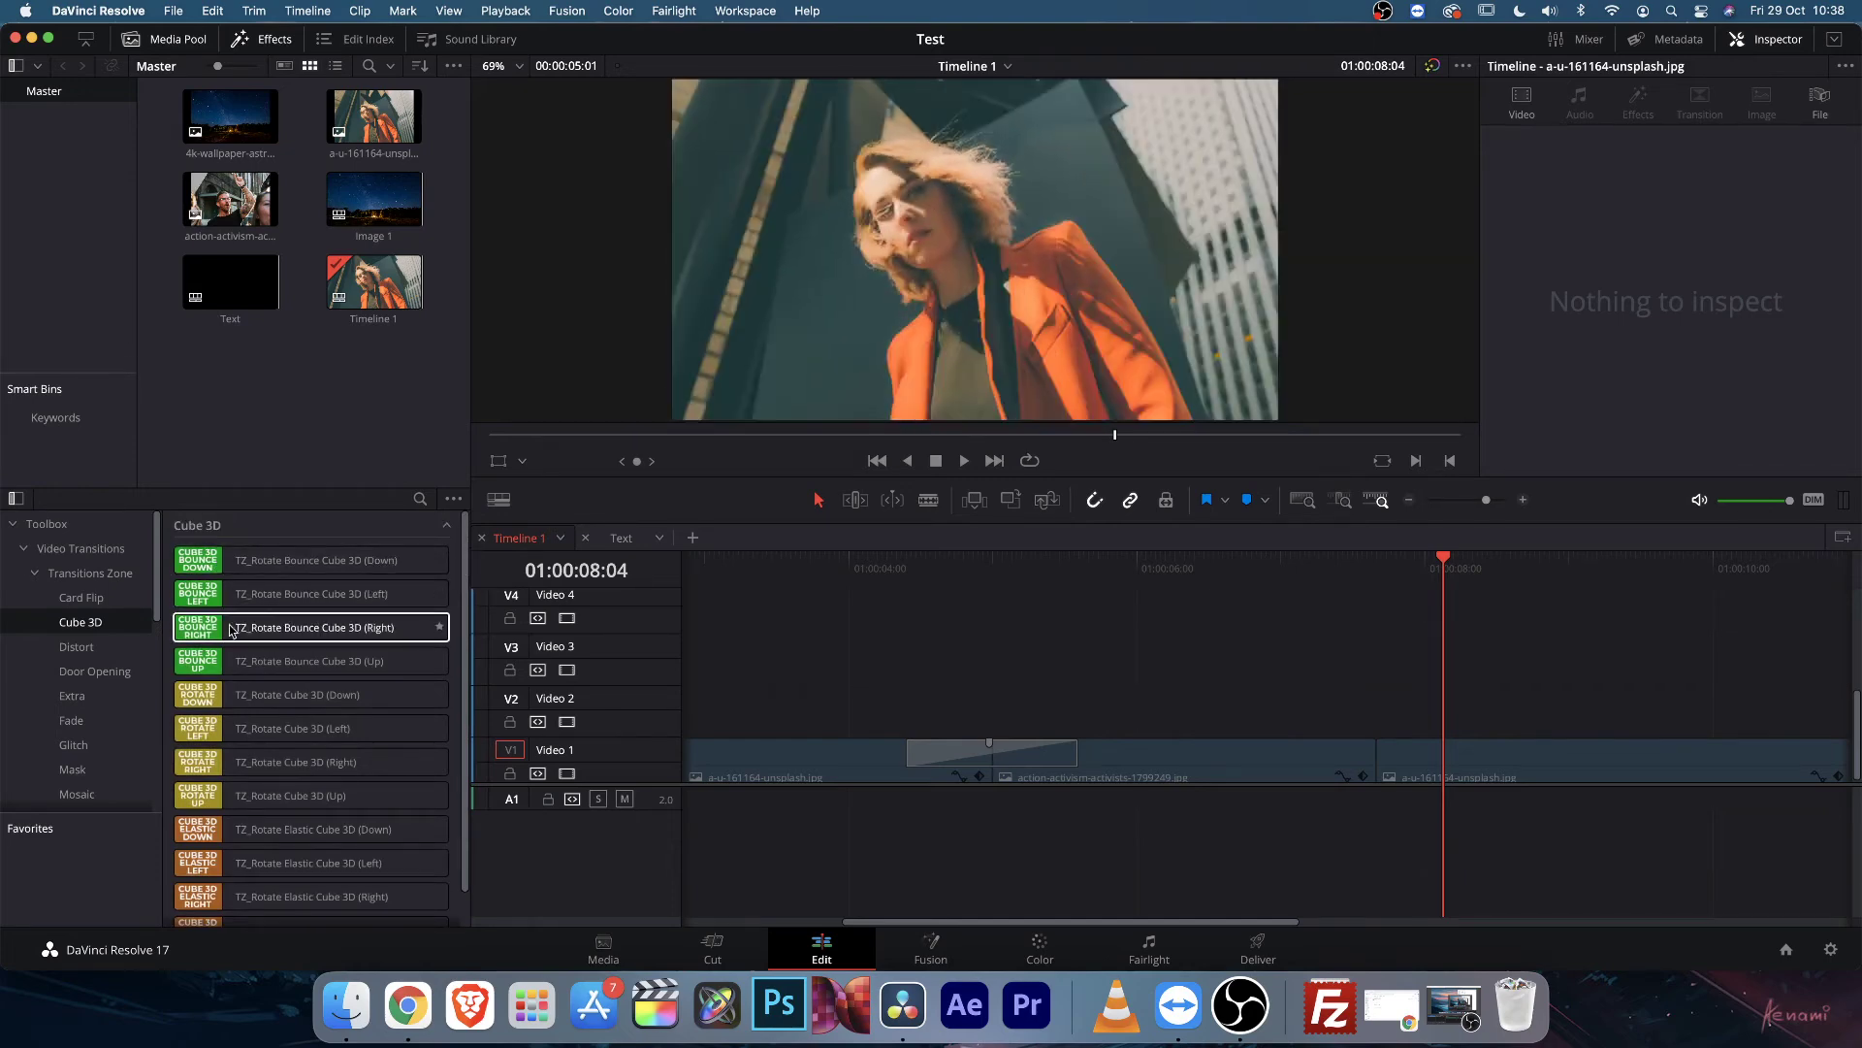
{"action": "scroll", "coordinate": [391, 632], "scroll_direction": "down", "scroll_amount": 1}
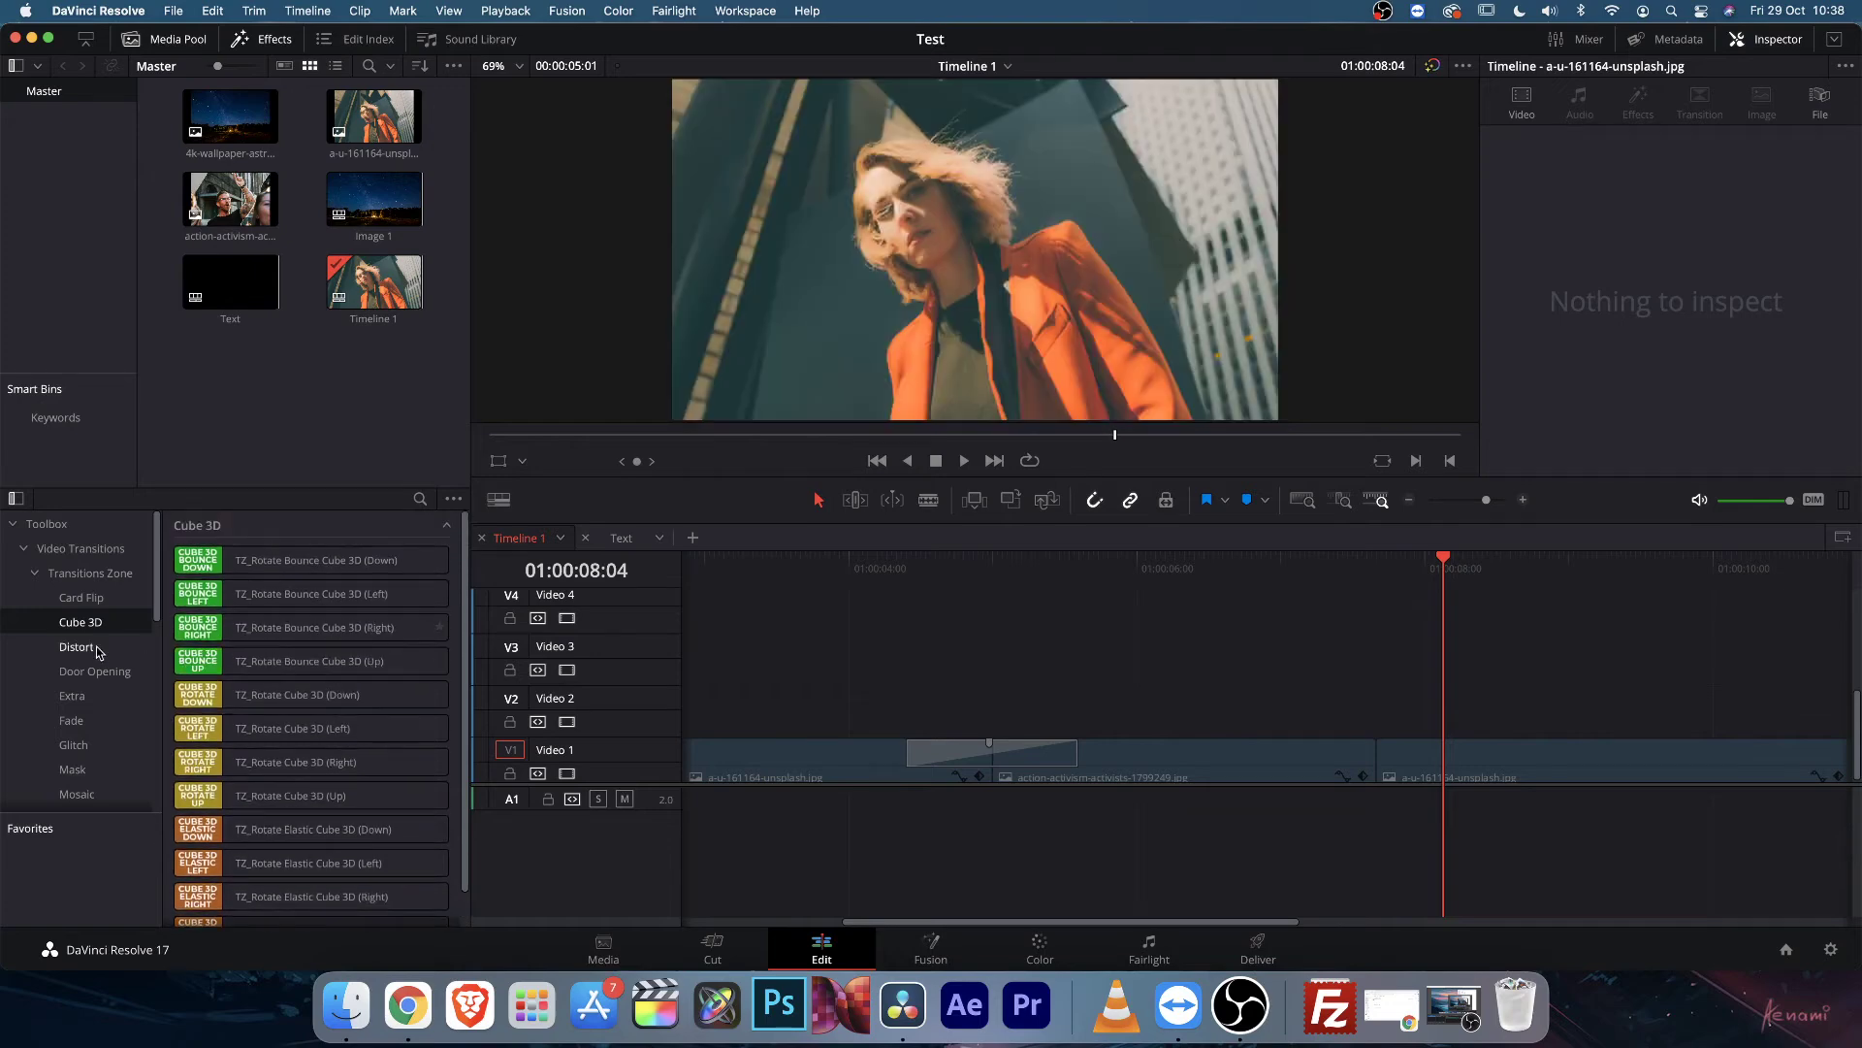
{"action": "left_click", "coordinate": [80, 646]}
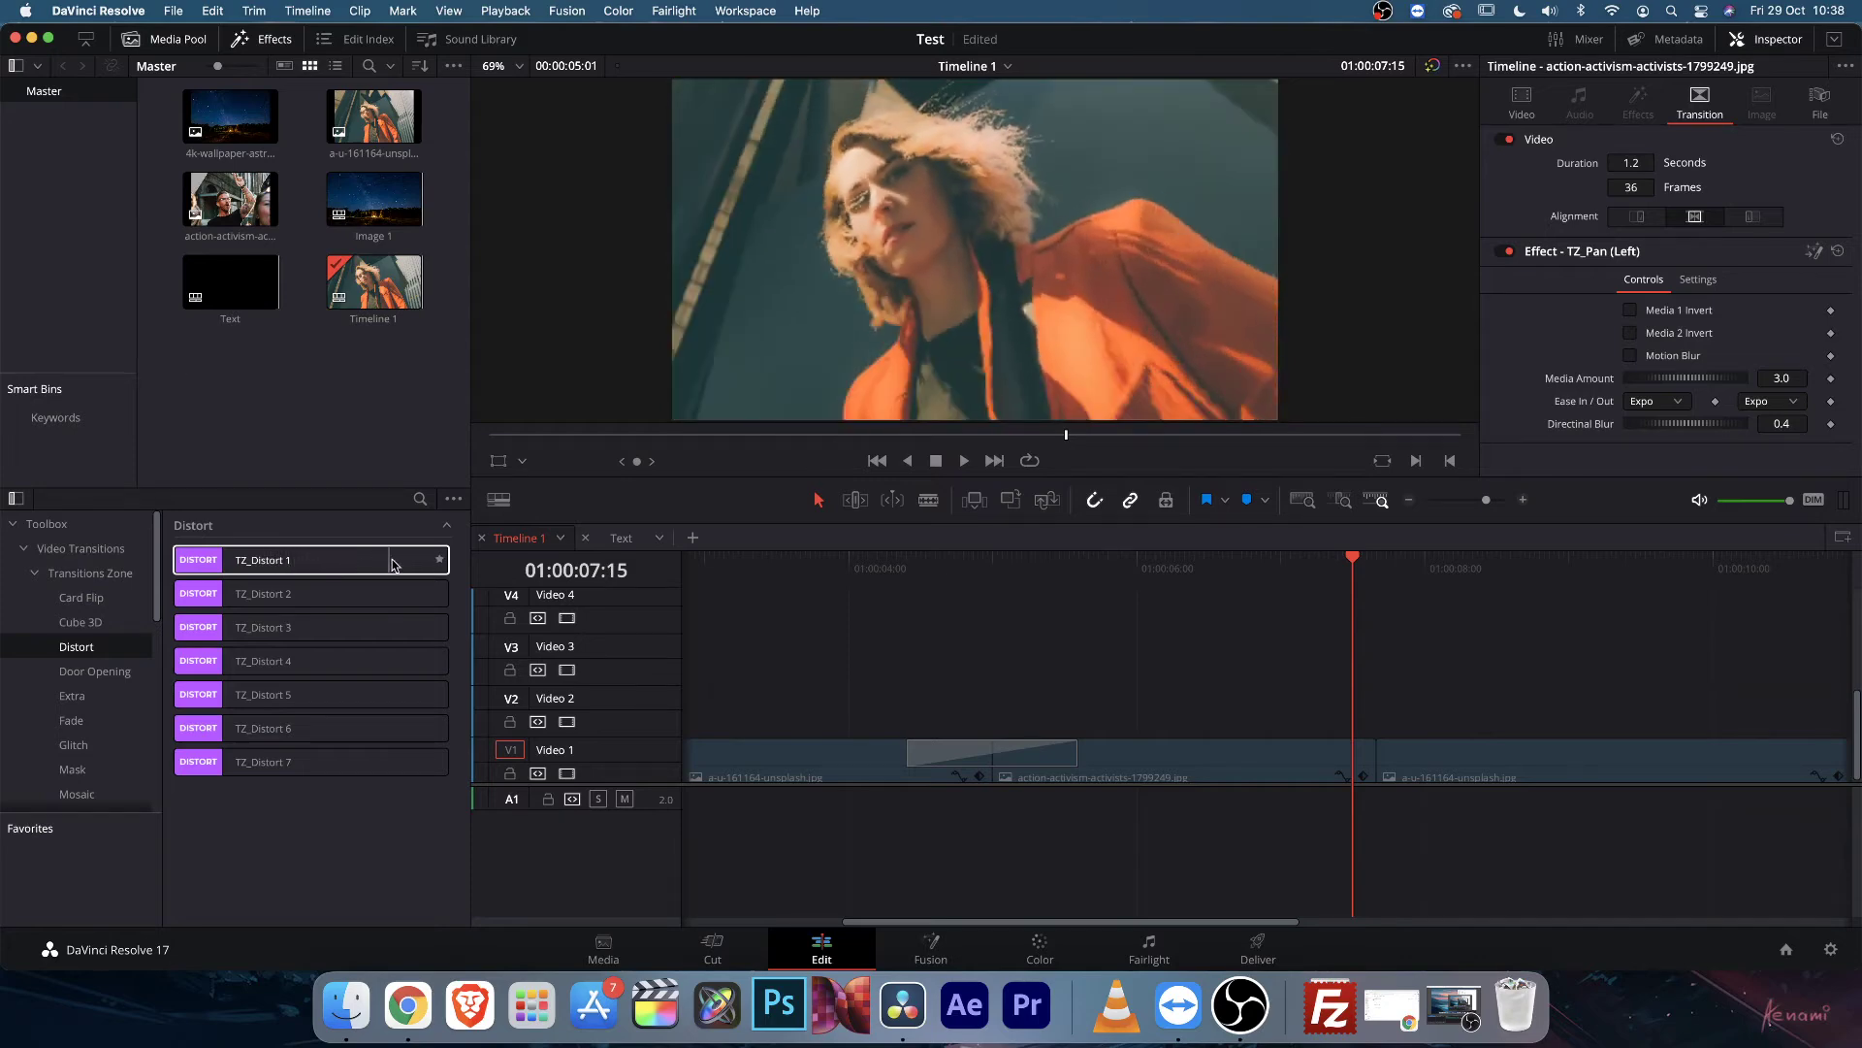
{"action": "left_click_drag", "start_coordinate": [338, 561], "coordinate": [1389, 759]}
{"action": "mouse_move", "coordinate": [1348, 589]}
{"action": "left_mouse_down"}
{"action": "mouse_move", "coordinate": [1331, 588]}
{"action": "mouse_move", "coordinate": [1369, 589]}
{"action": "mouse_move", "coordinate": [1343, 587]}
{"action": "left_mouse_up"}
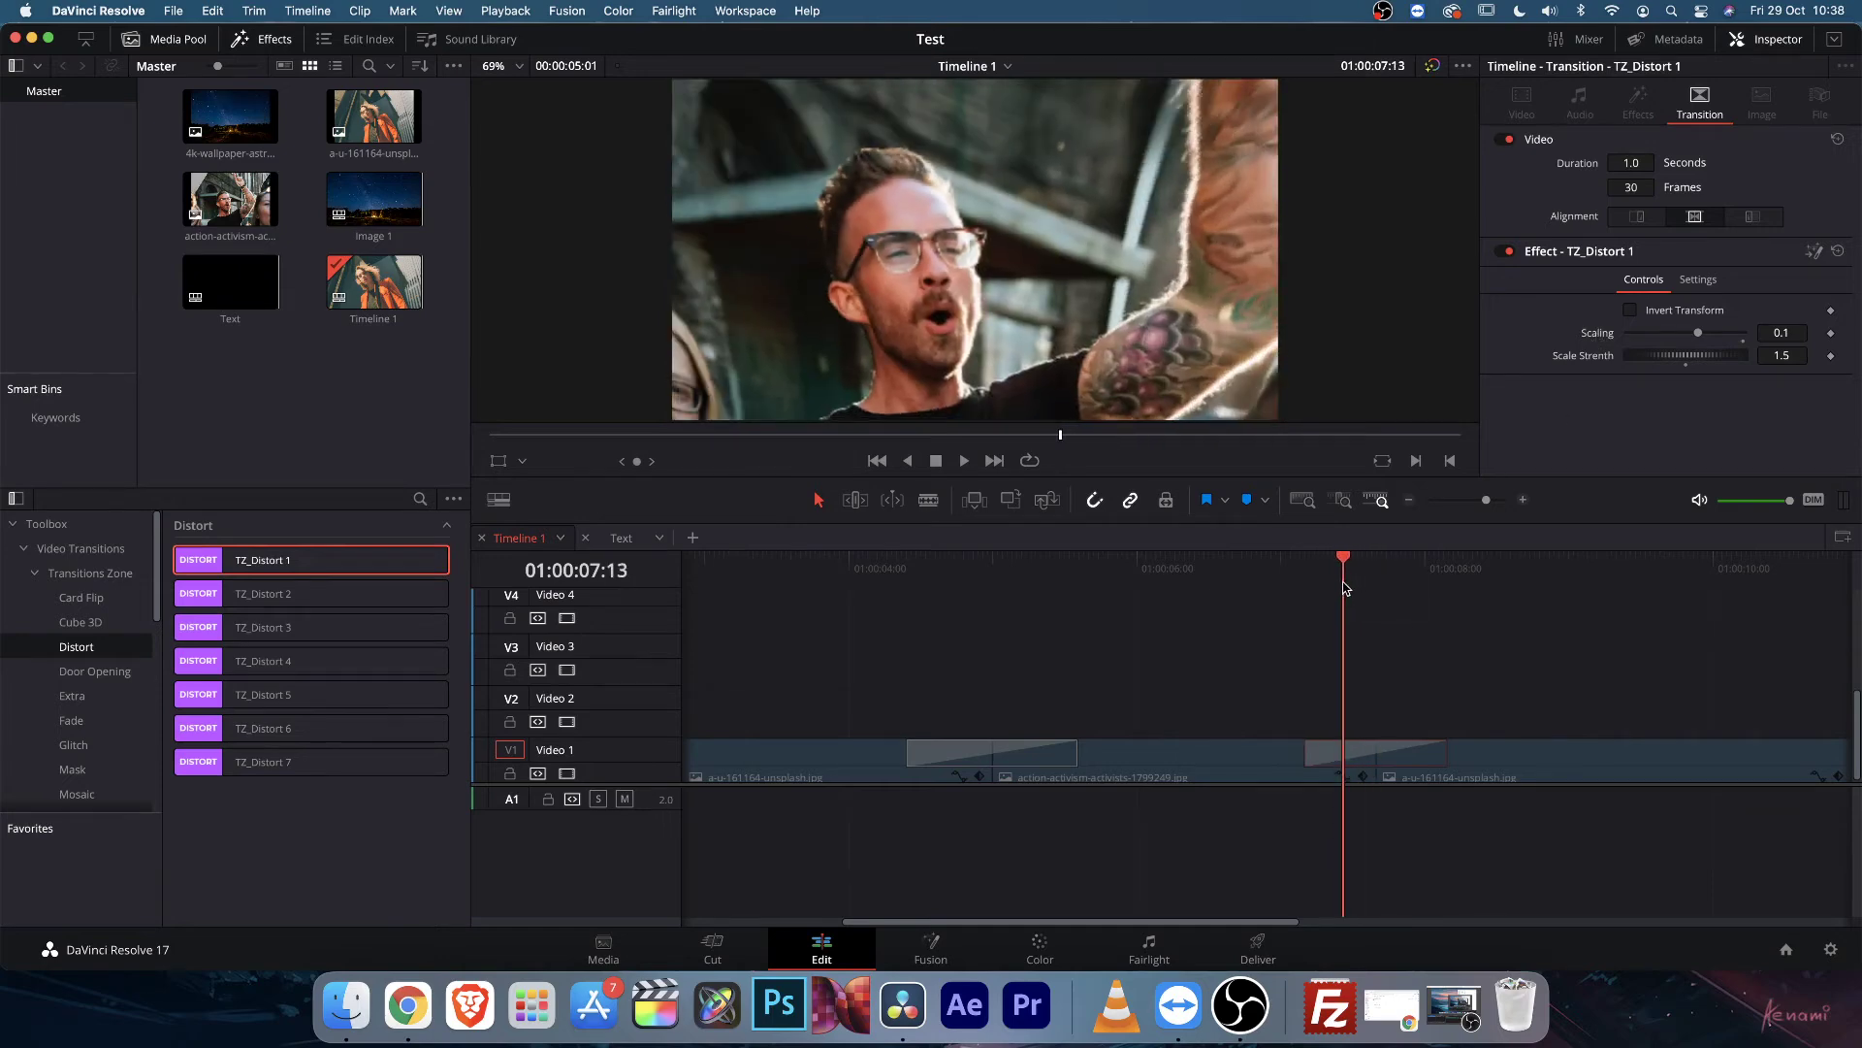
{"action": "left_click_drag", "start_coordinate": [1699, 335], "coordinate": [1703, 363]}
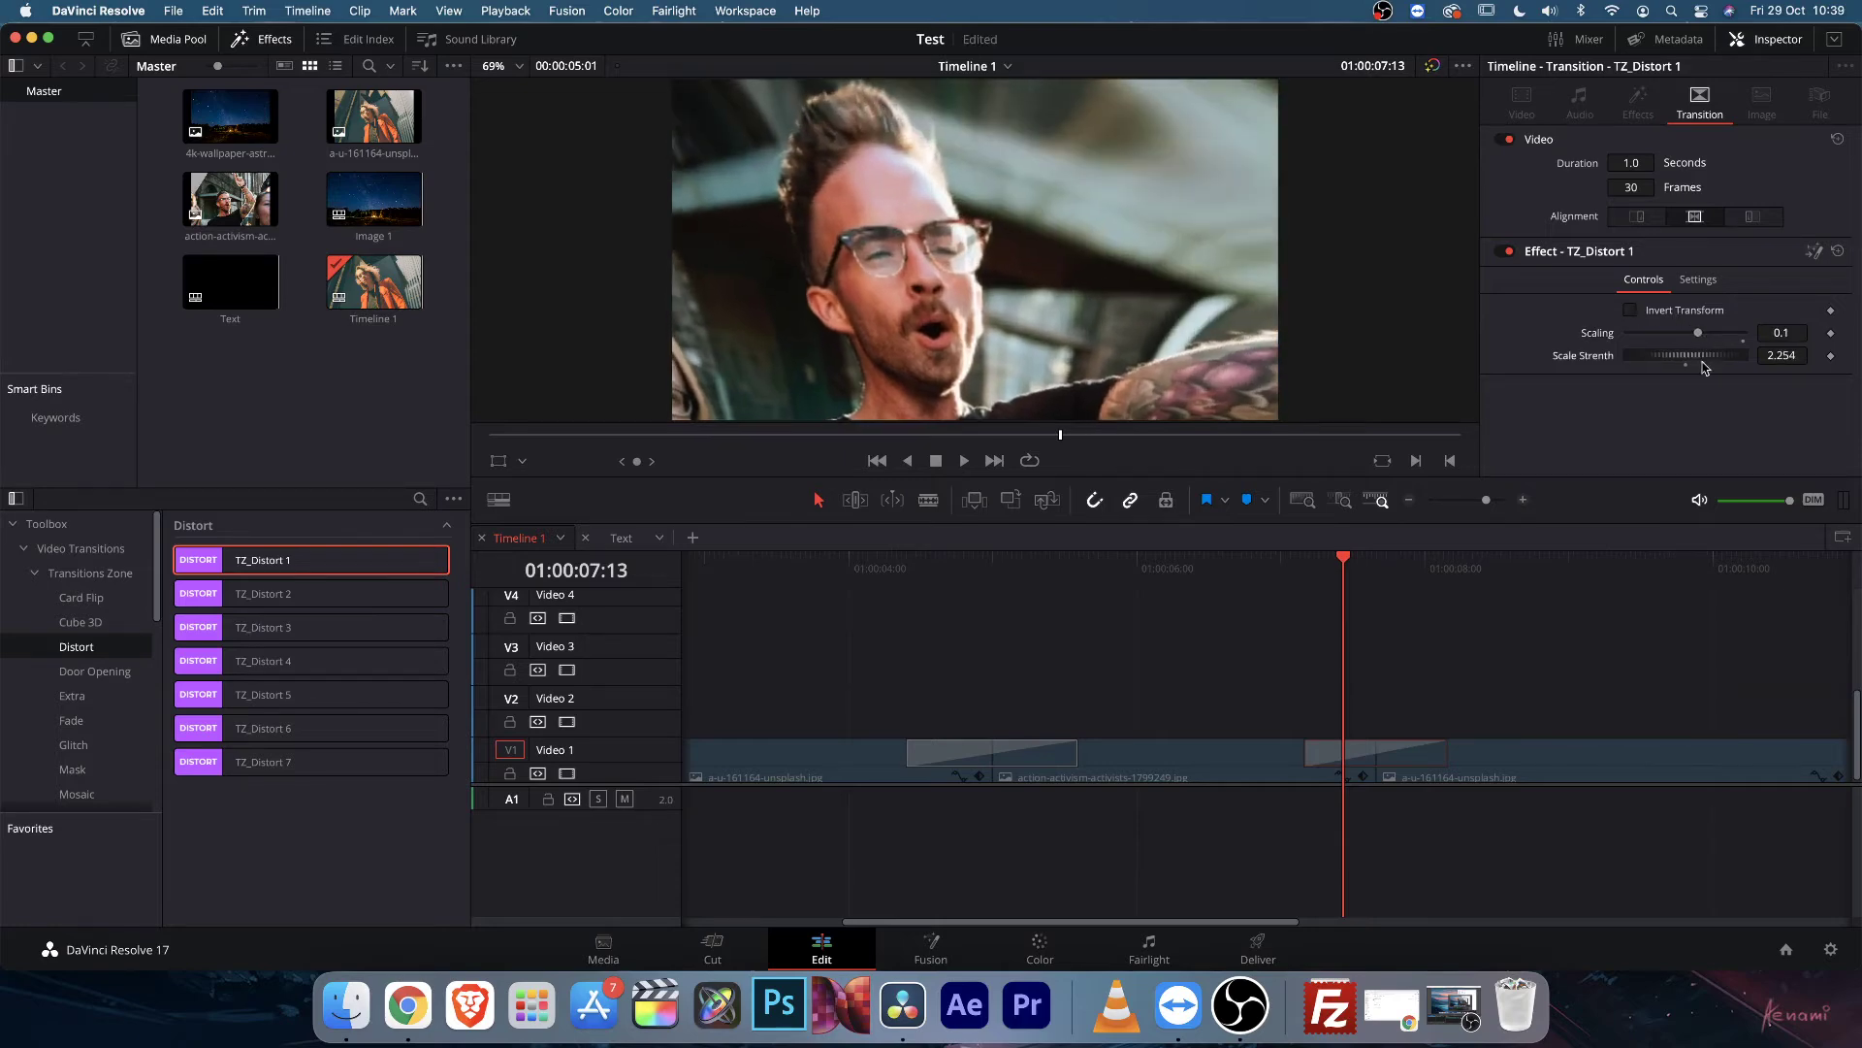
{"action": "left_click_drag", "start_coordinate": [1343, 579], "coordinate": [1400, 573]}
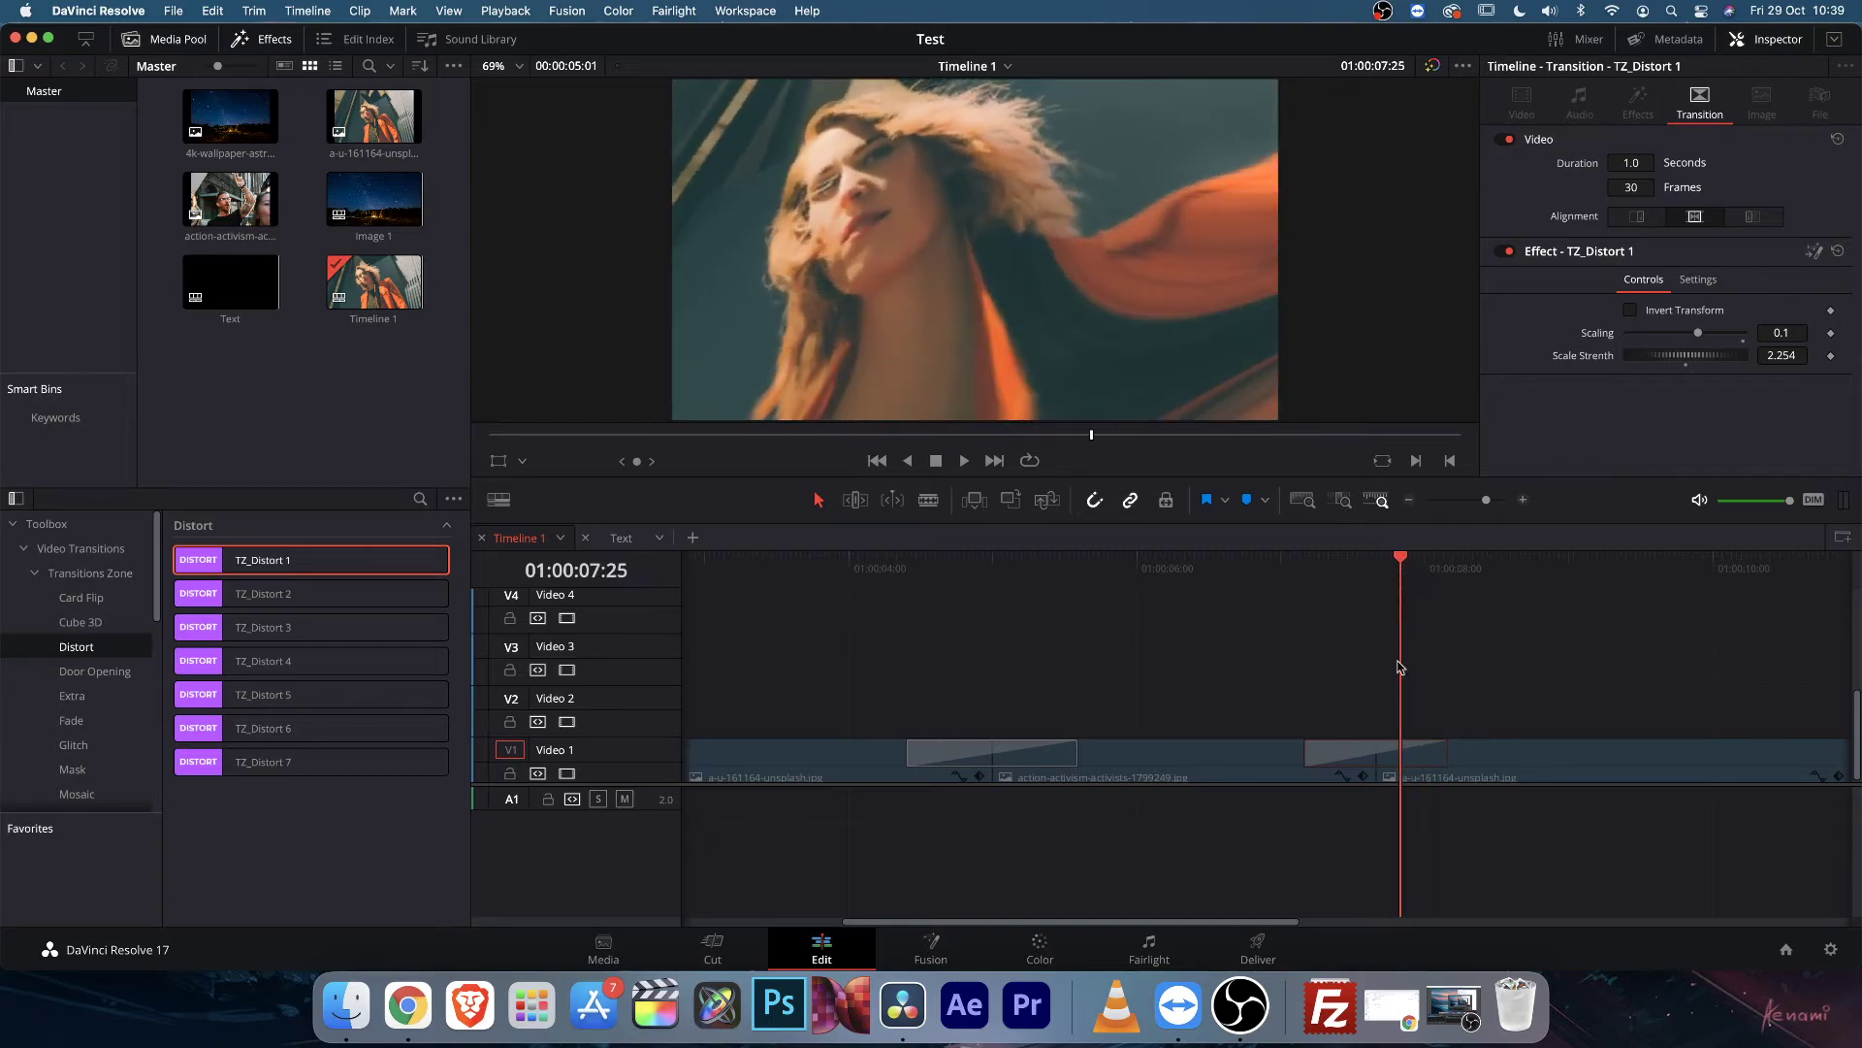
{"action": "key", "text": "BackSpace"}
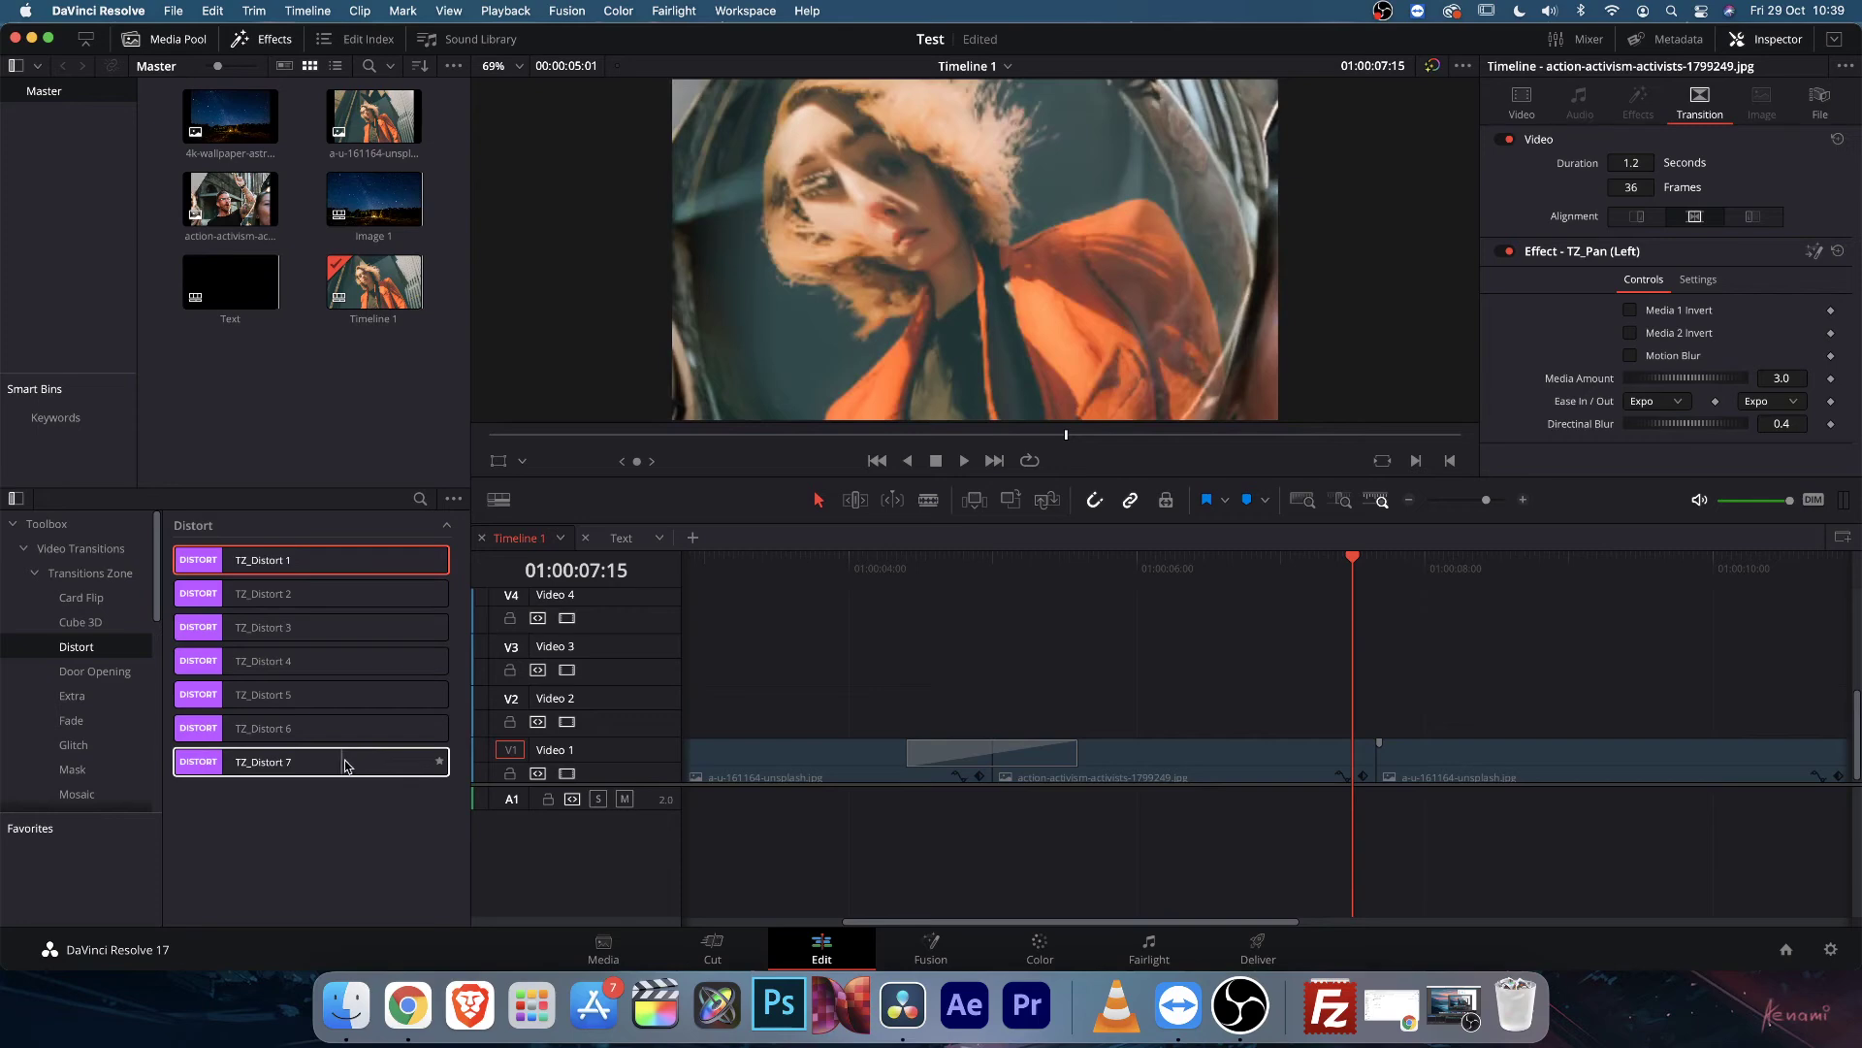
Expand the Door Opening, Extra and Fade transition lists in turn, then show Glitch.
{"action": "left_click", "coordinate": [95, 671]}
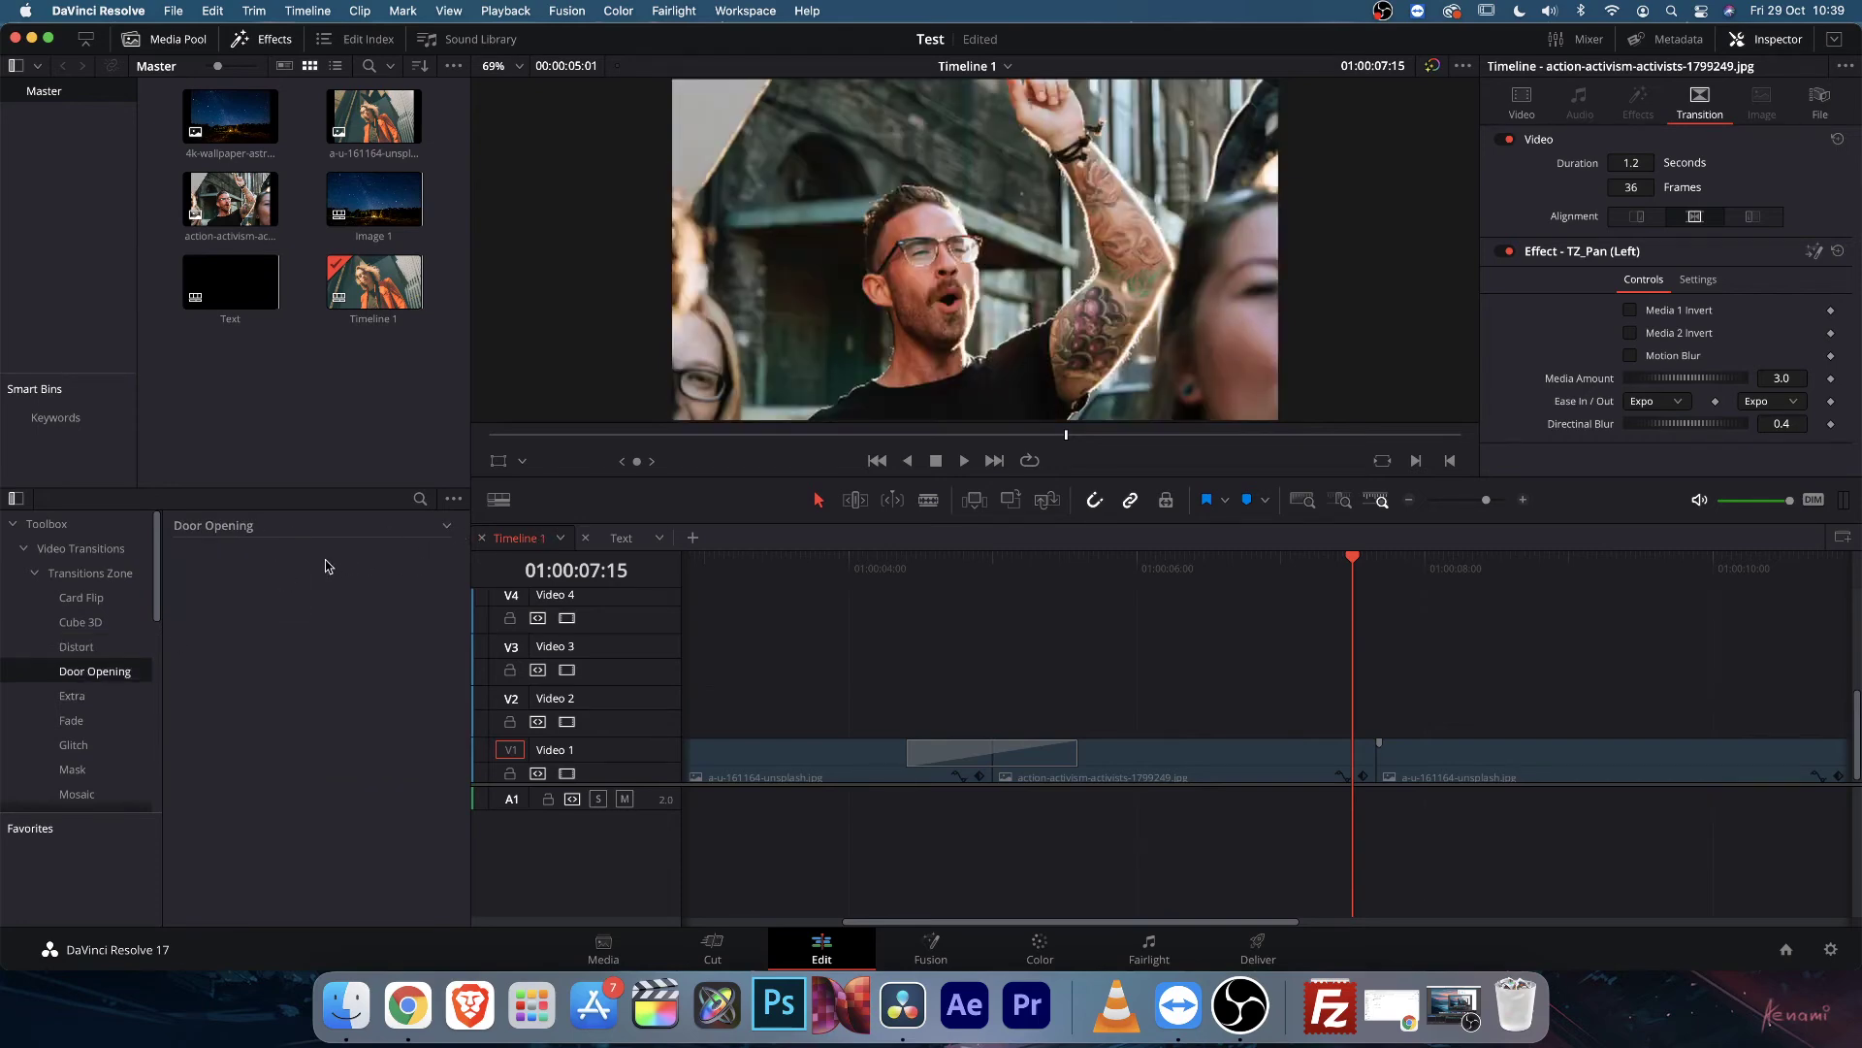
{"action": "left_click", "coordinate": [437, 530]}
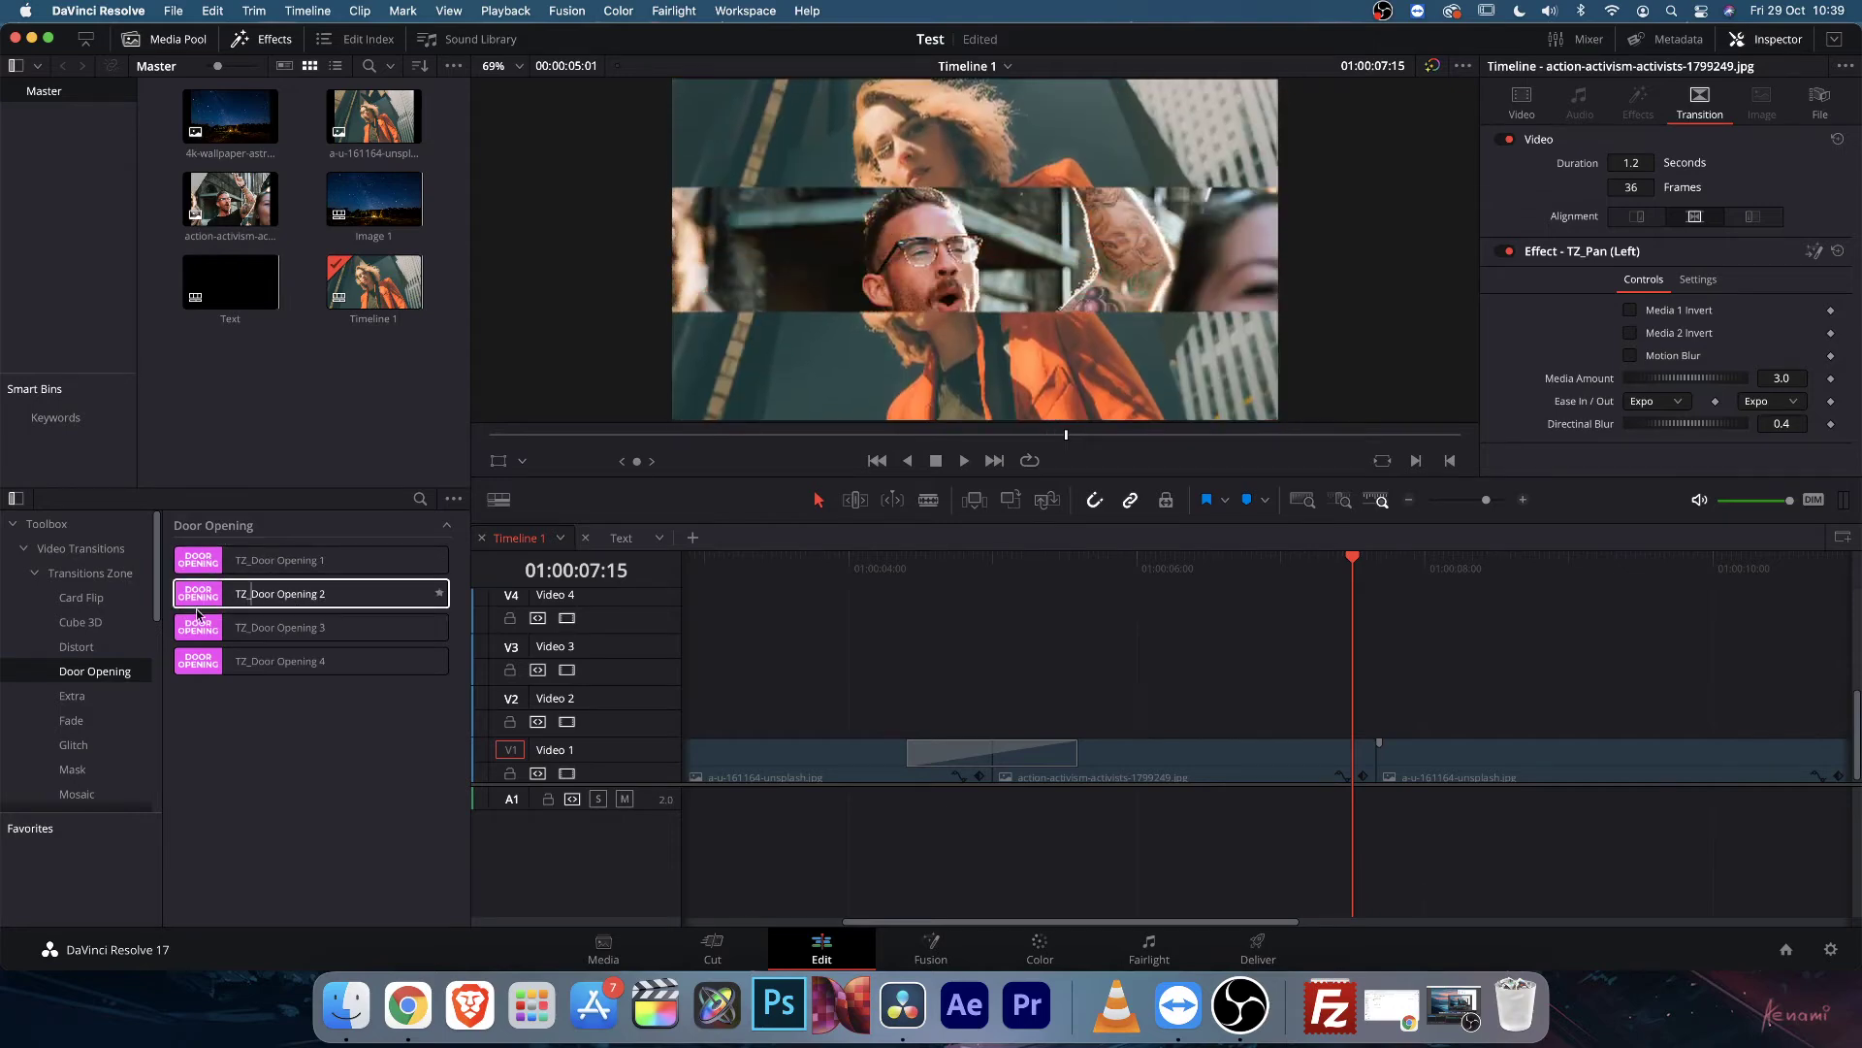
{"action": "left_click", "coordinate": [115, 697]}
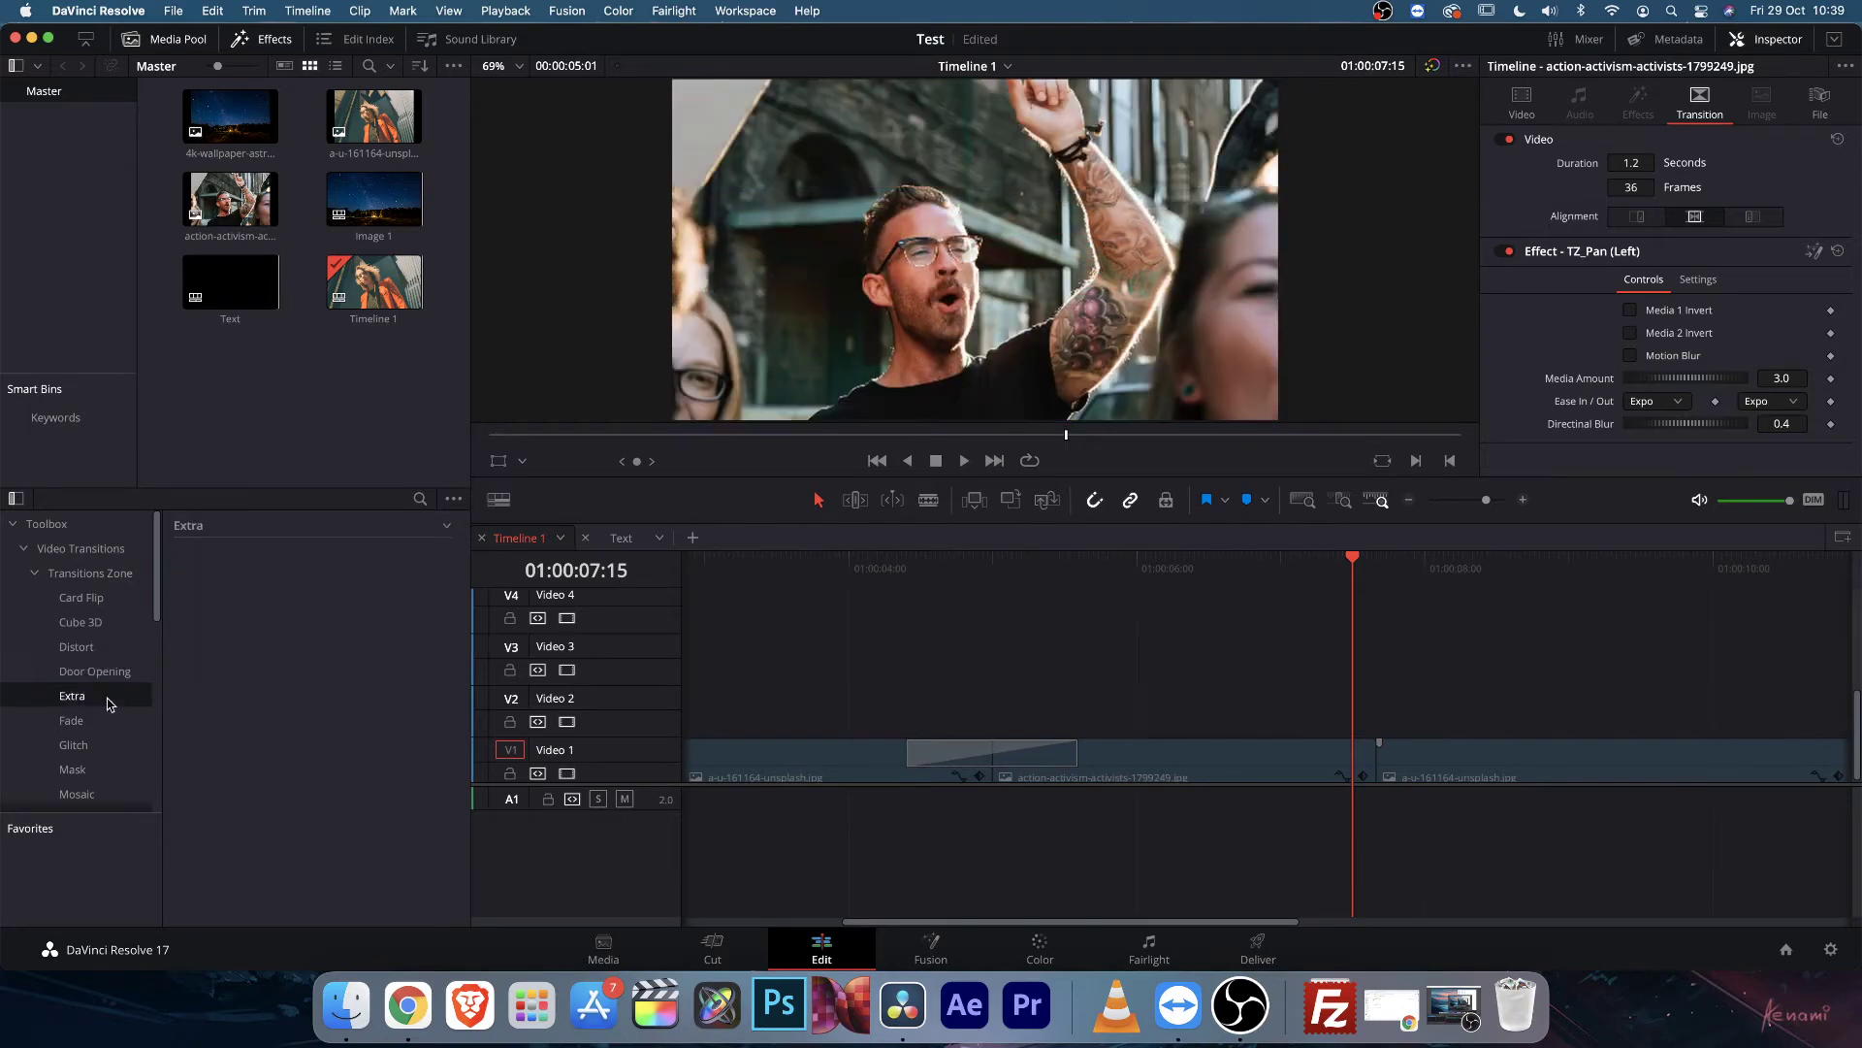
{"action": "left_click", "coordinate": [443, 530]}
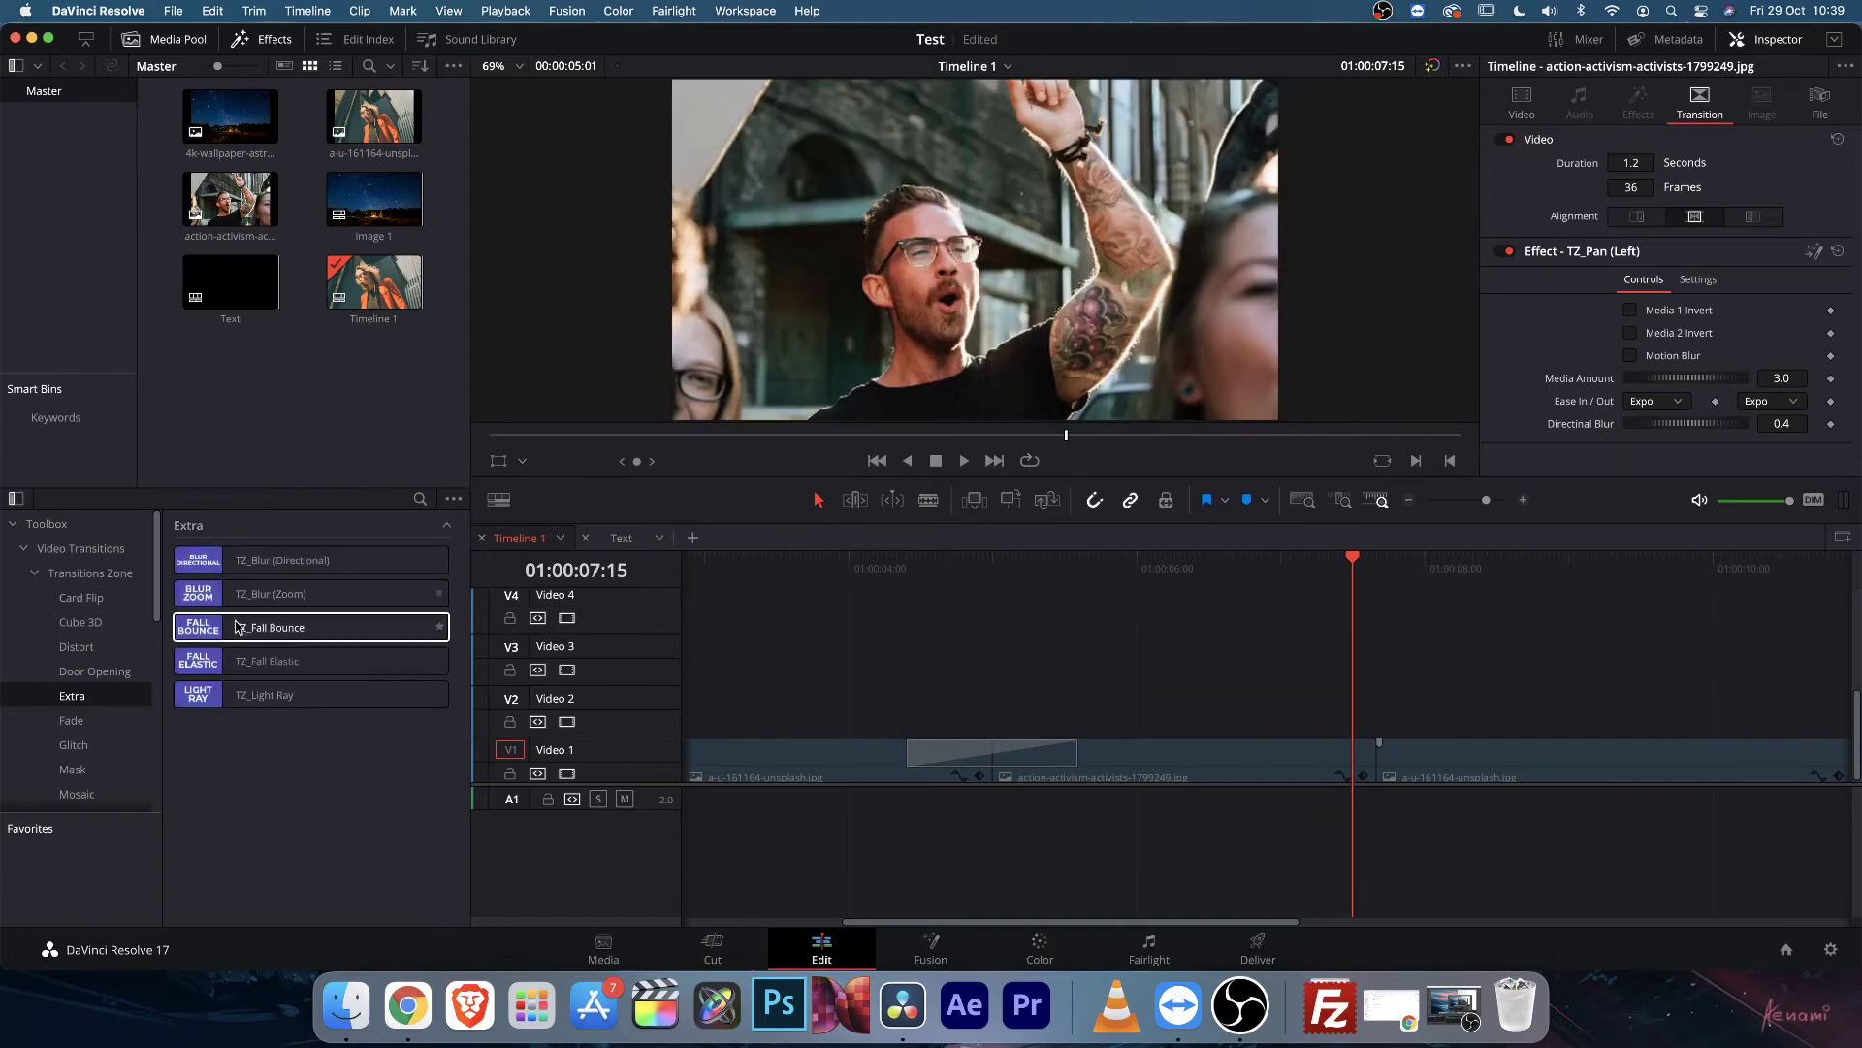
{"action": "left_click", "coordinate": [85, 722]}
{"action": "left_click", "coordinate": [449, 528]}
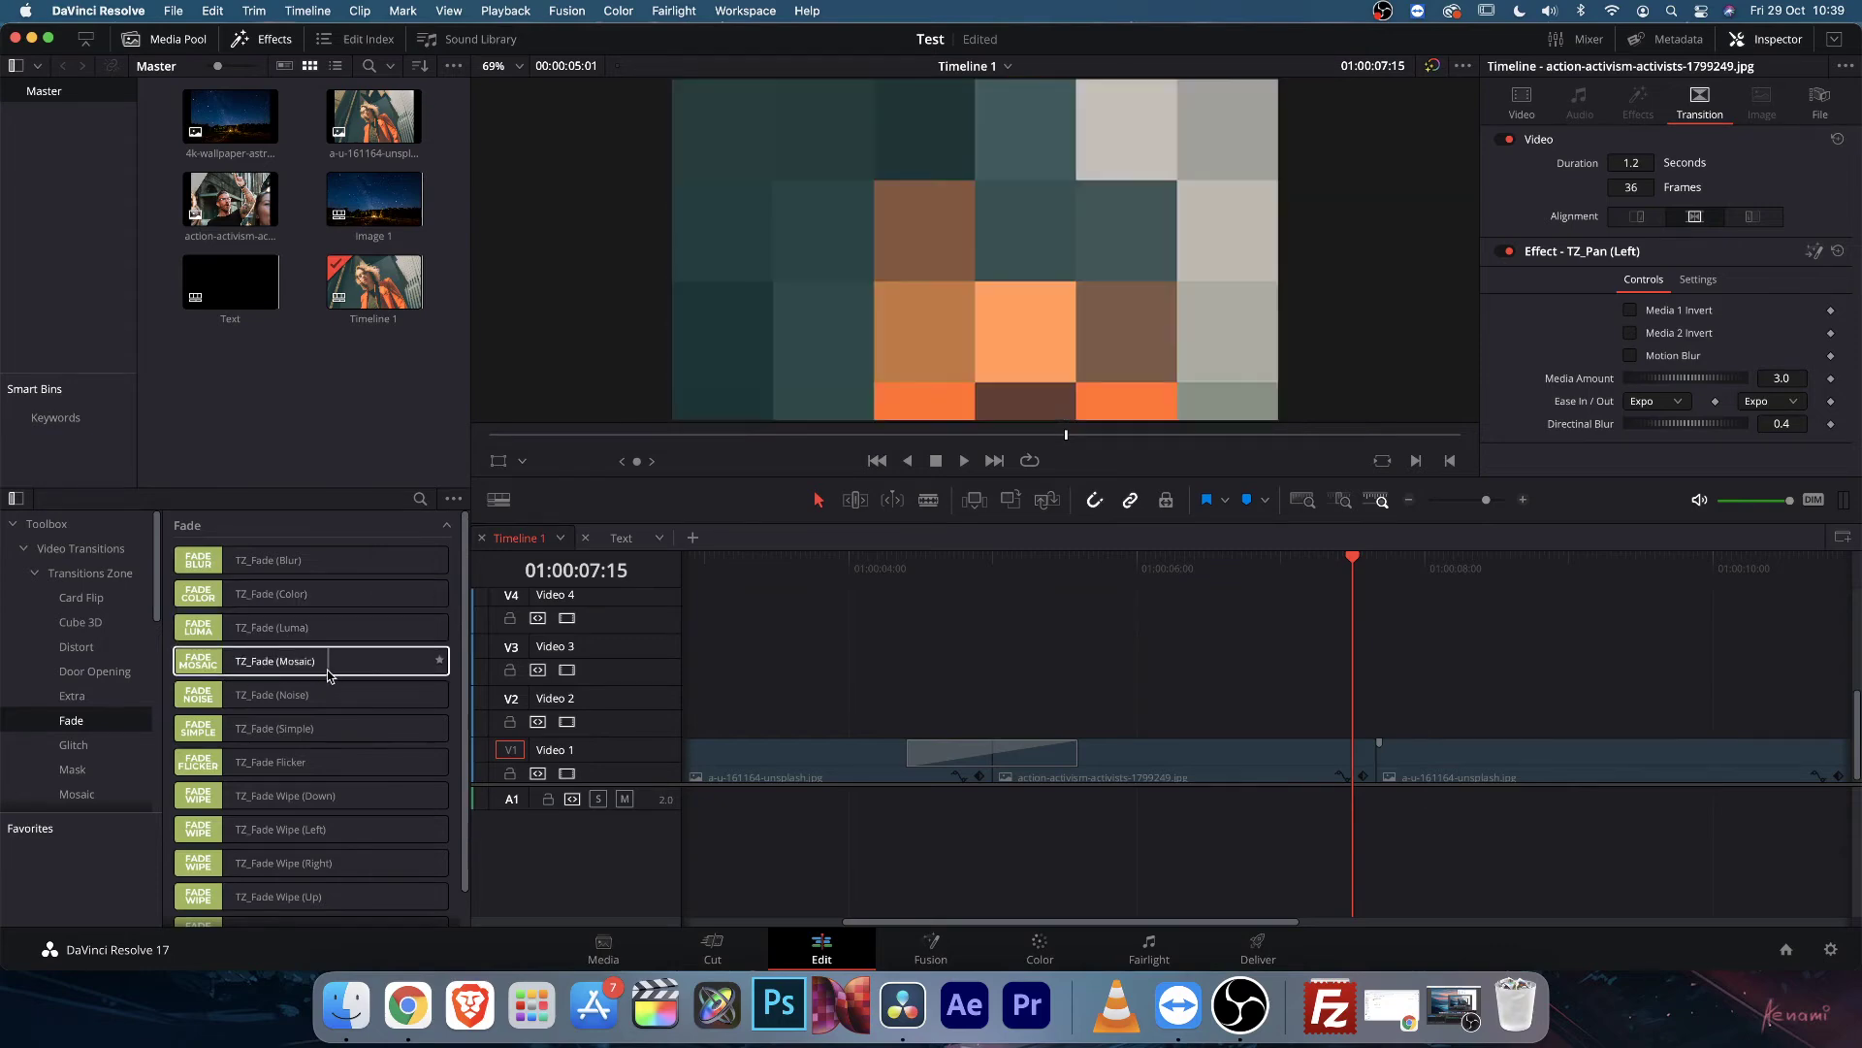
{"action": "scroll", "coordinate": [323, 771], "scroll_direction": "down", "scroll_amount": 2}
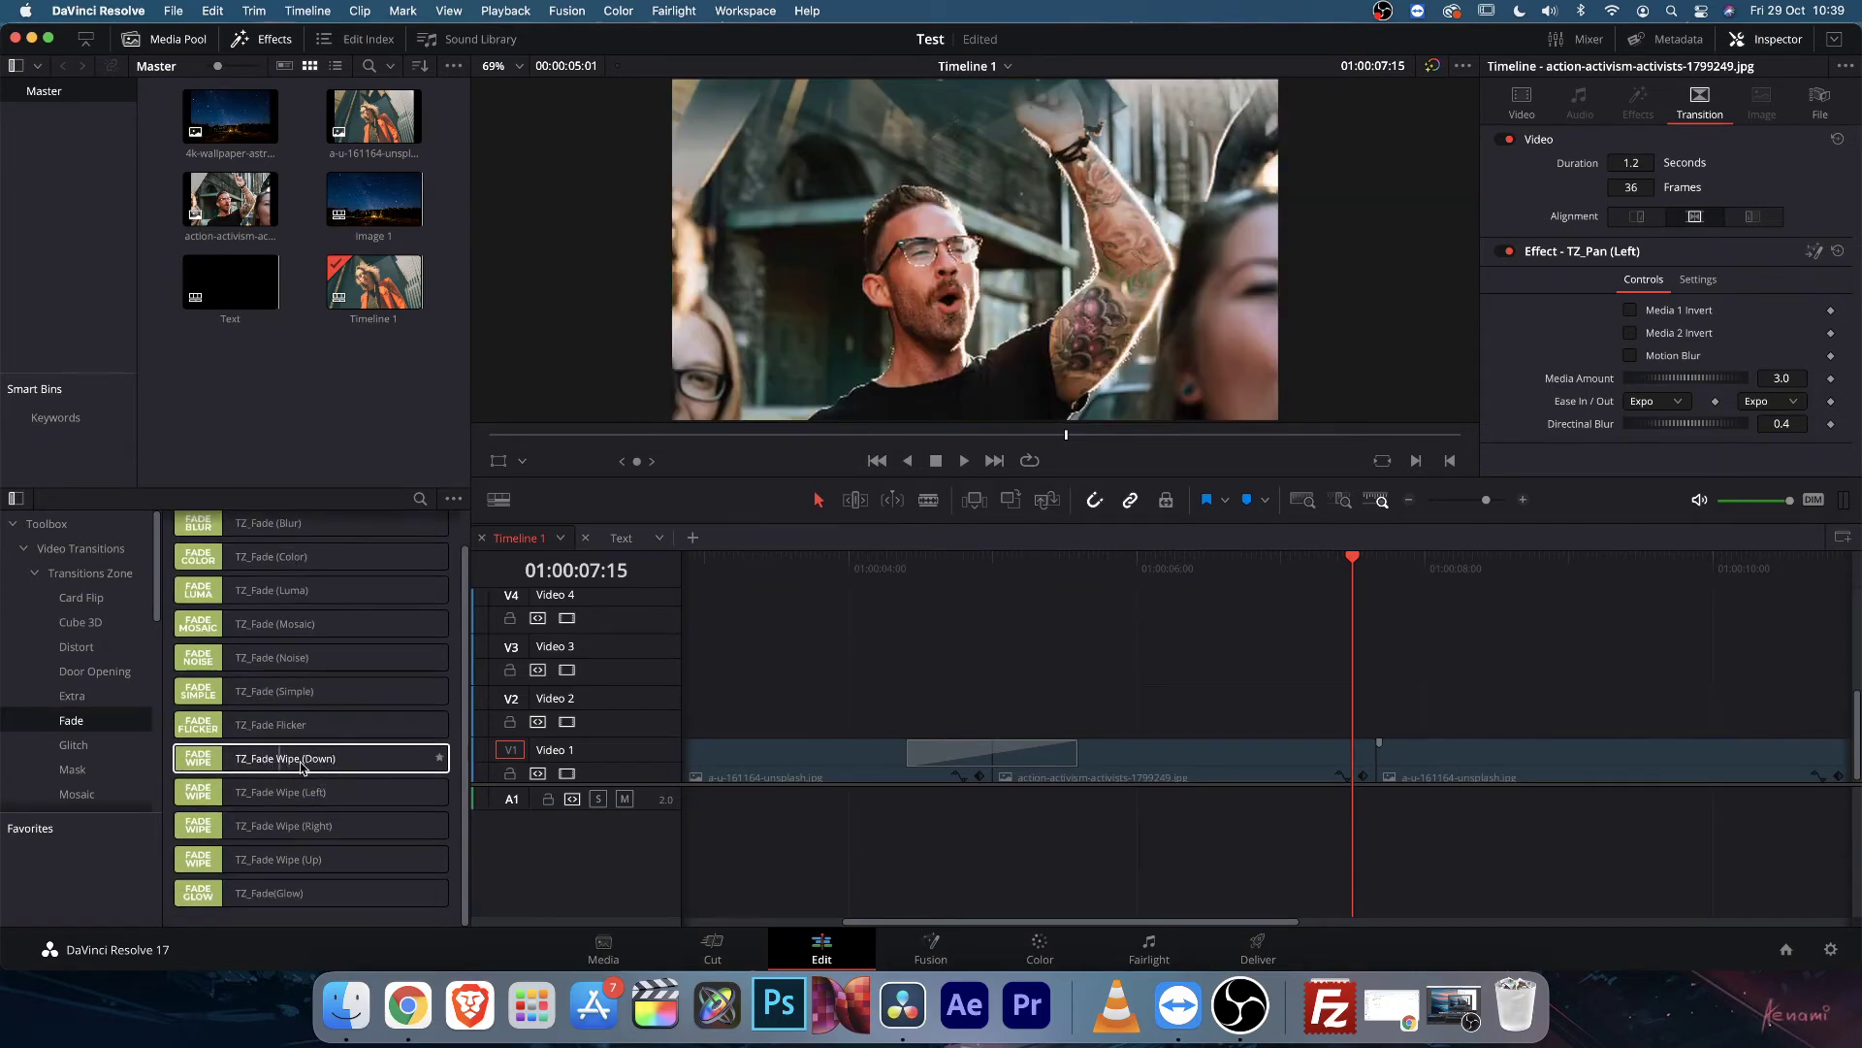
{"action": "left_click", "coordinate": [104, 747]}
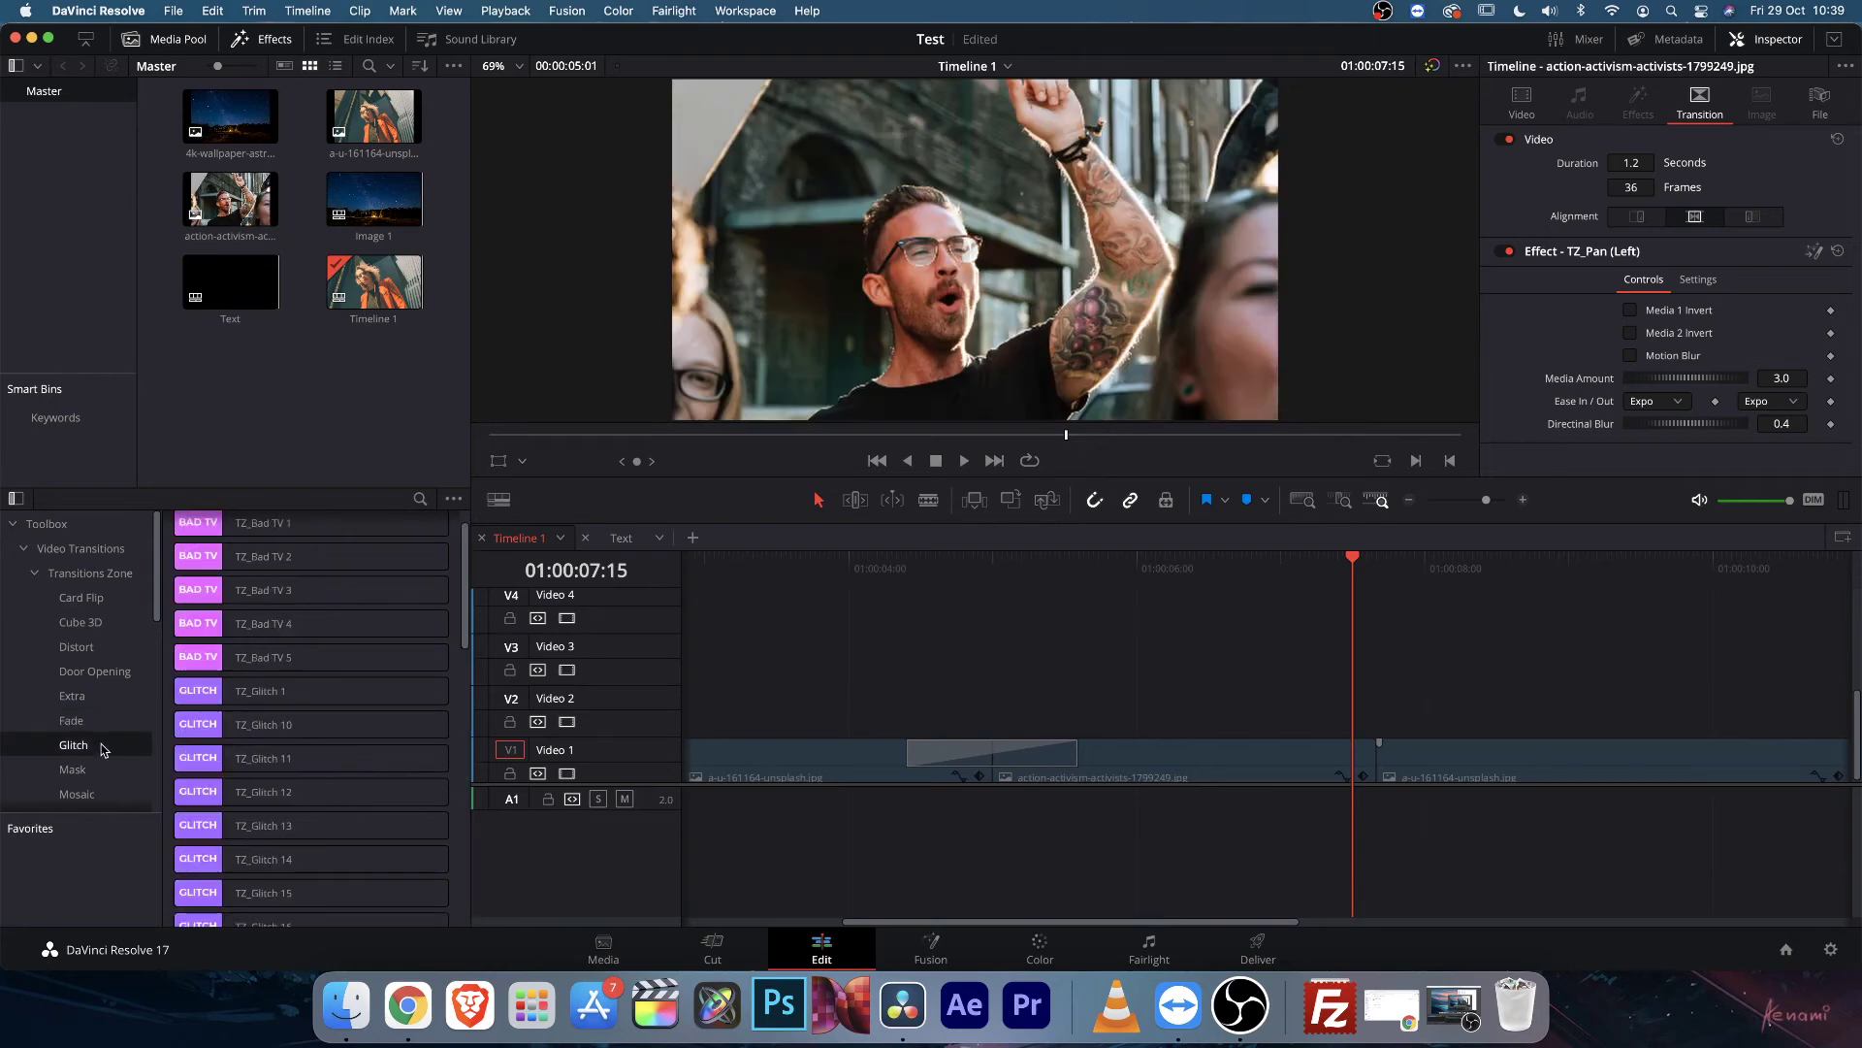
Scroll the Glitch list and drag TZ_Glitch 13 onto the cut between clips two and three.
{"action": "scroll", "coordinate": [466, 603], "scroll_direction": "down", "scroll_amount": 2}
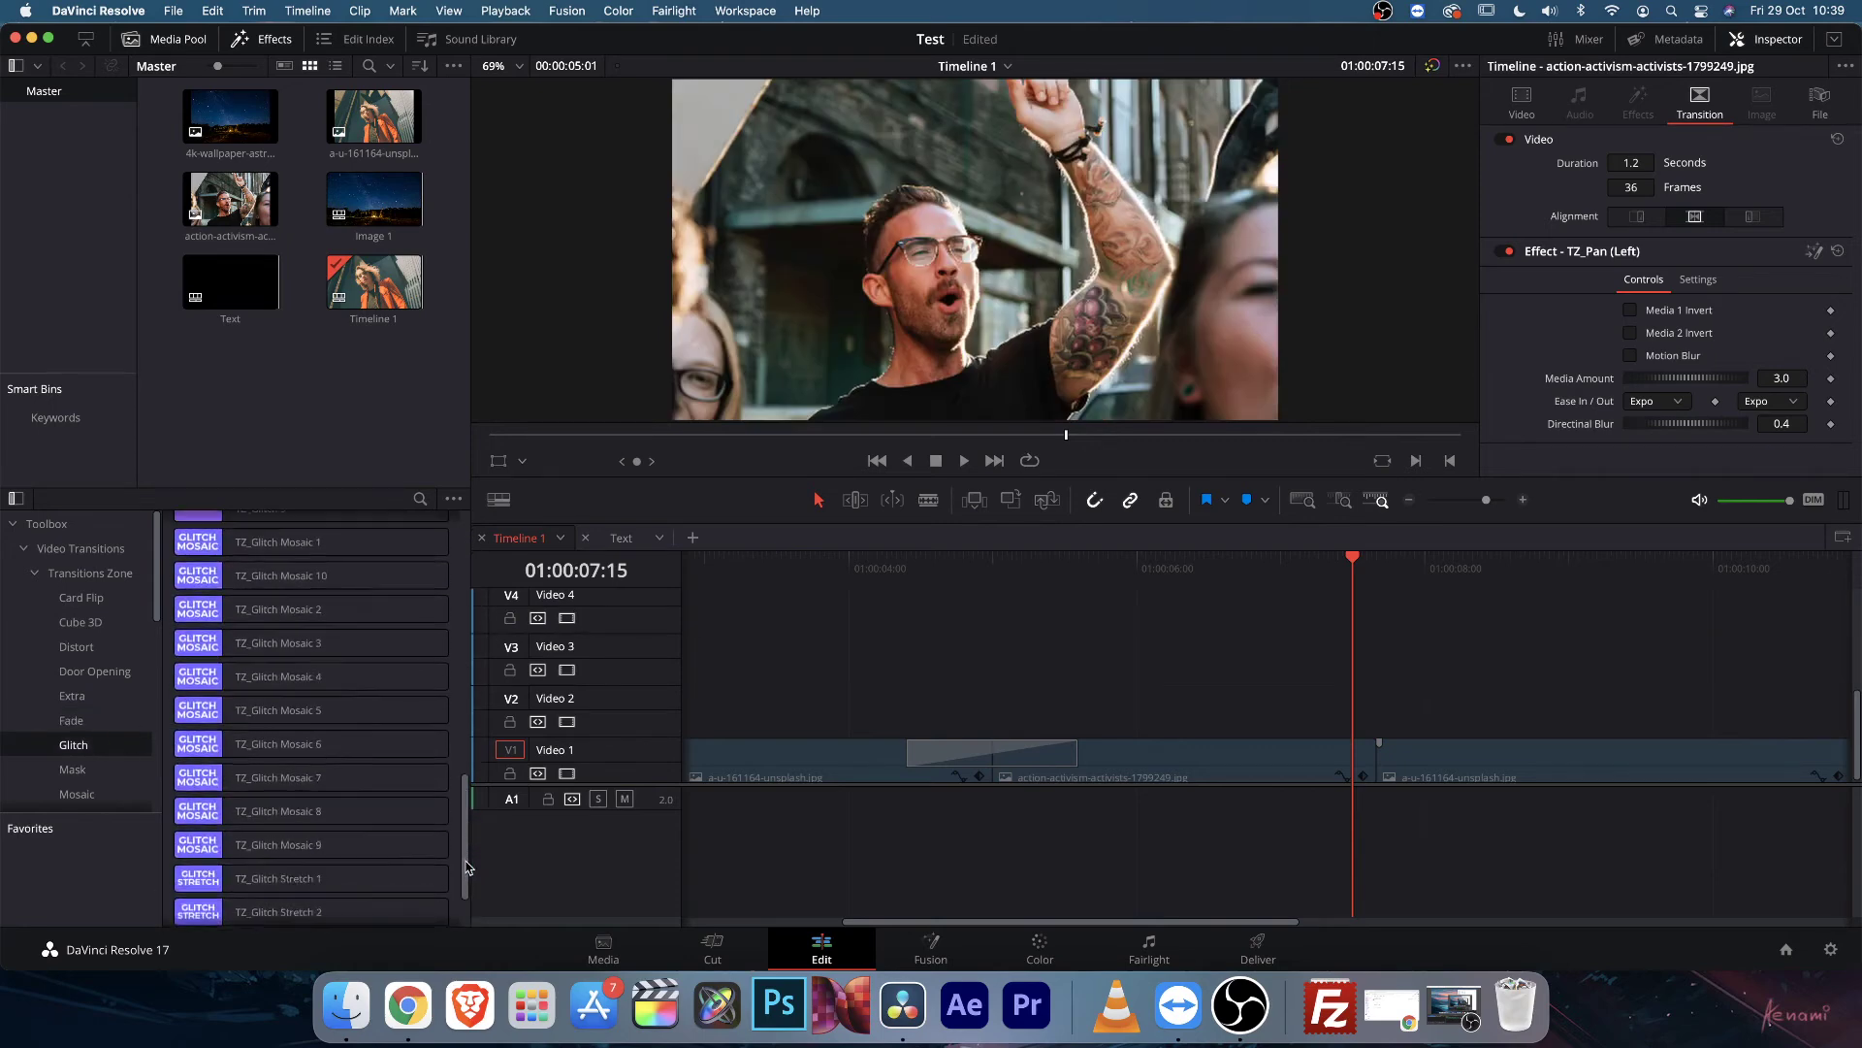
{"action": "scroll", "coordinate": [458, 612], "scroll_direction": "up", "scroll_amount": 3}
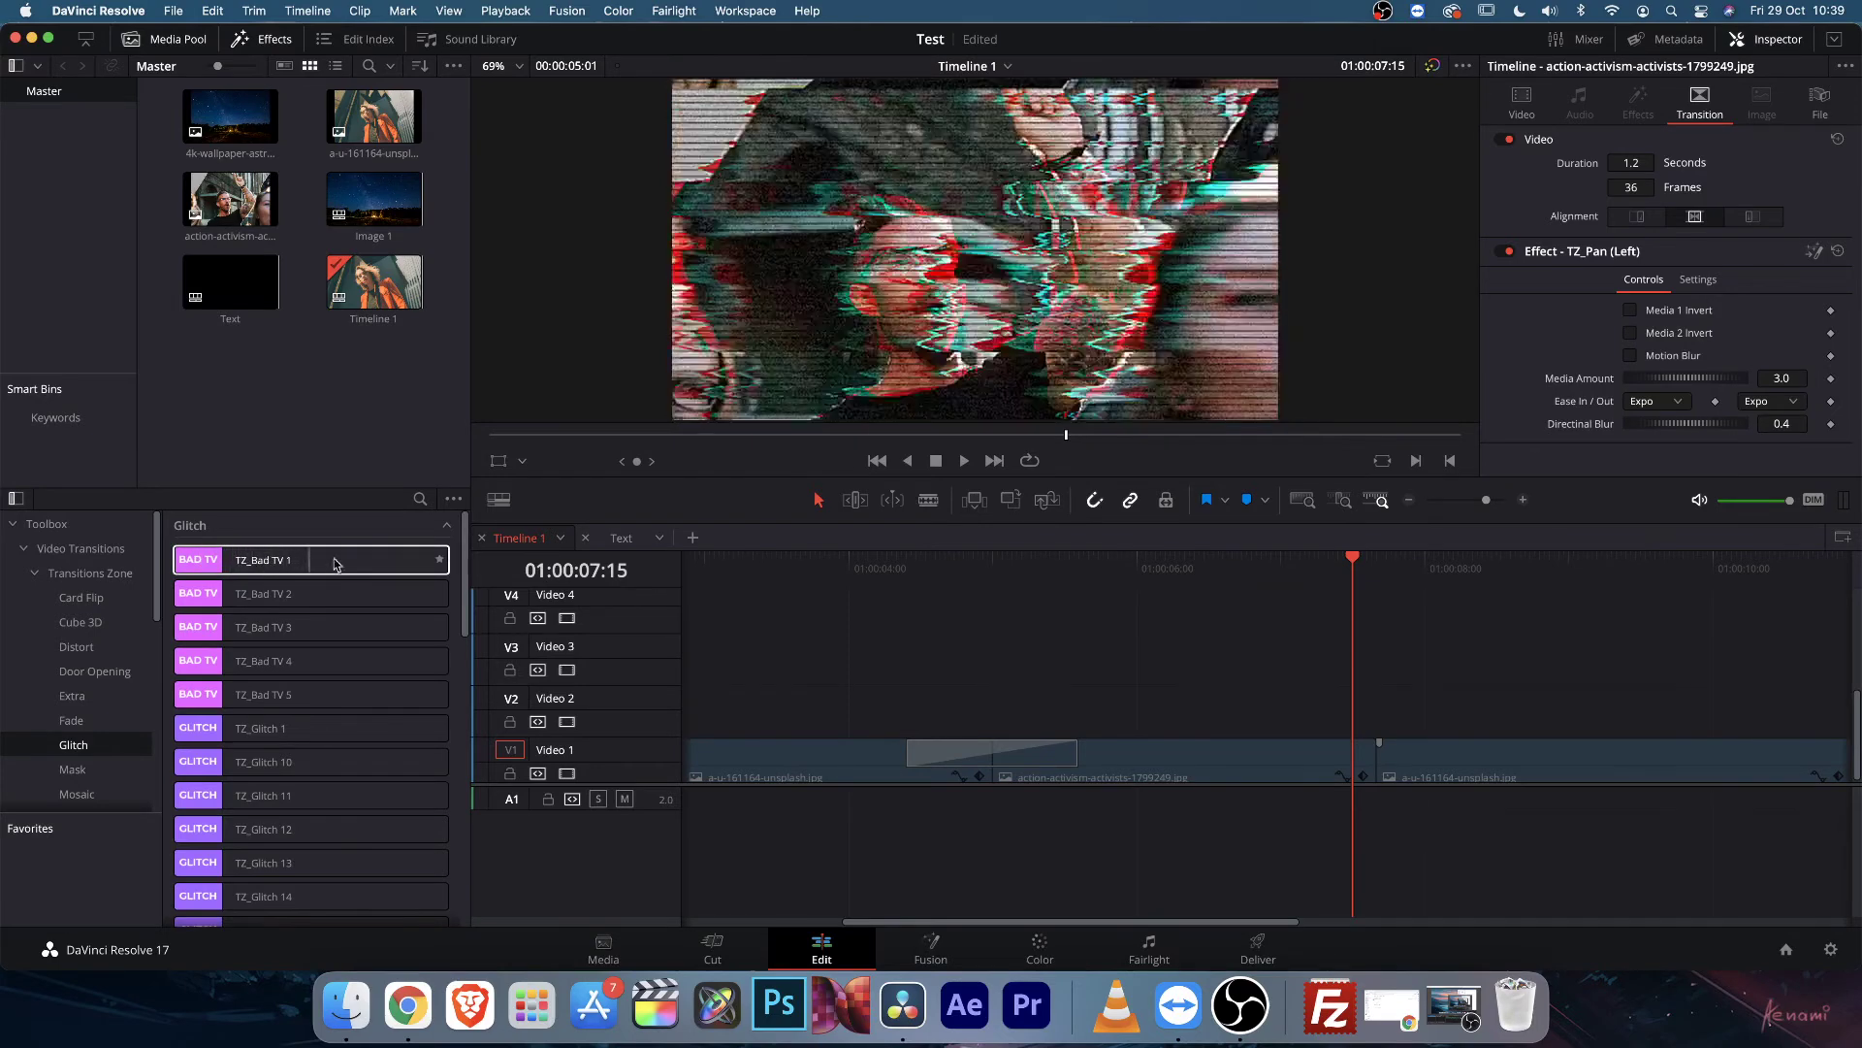
{"action": "scroll", "coordinate": [313, 603], "scroll_direction": "down", "scroll_amount": 2}
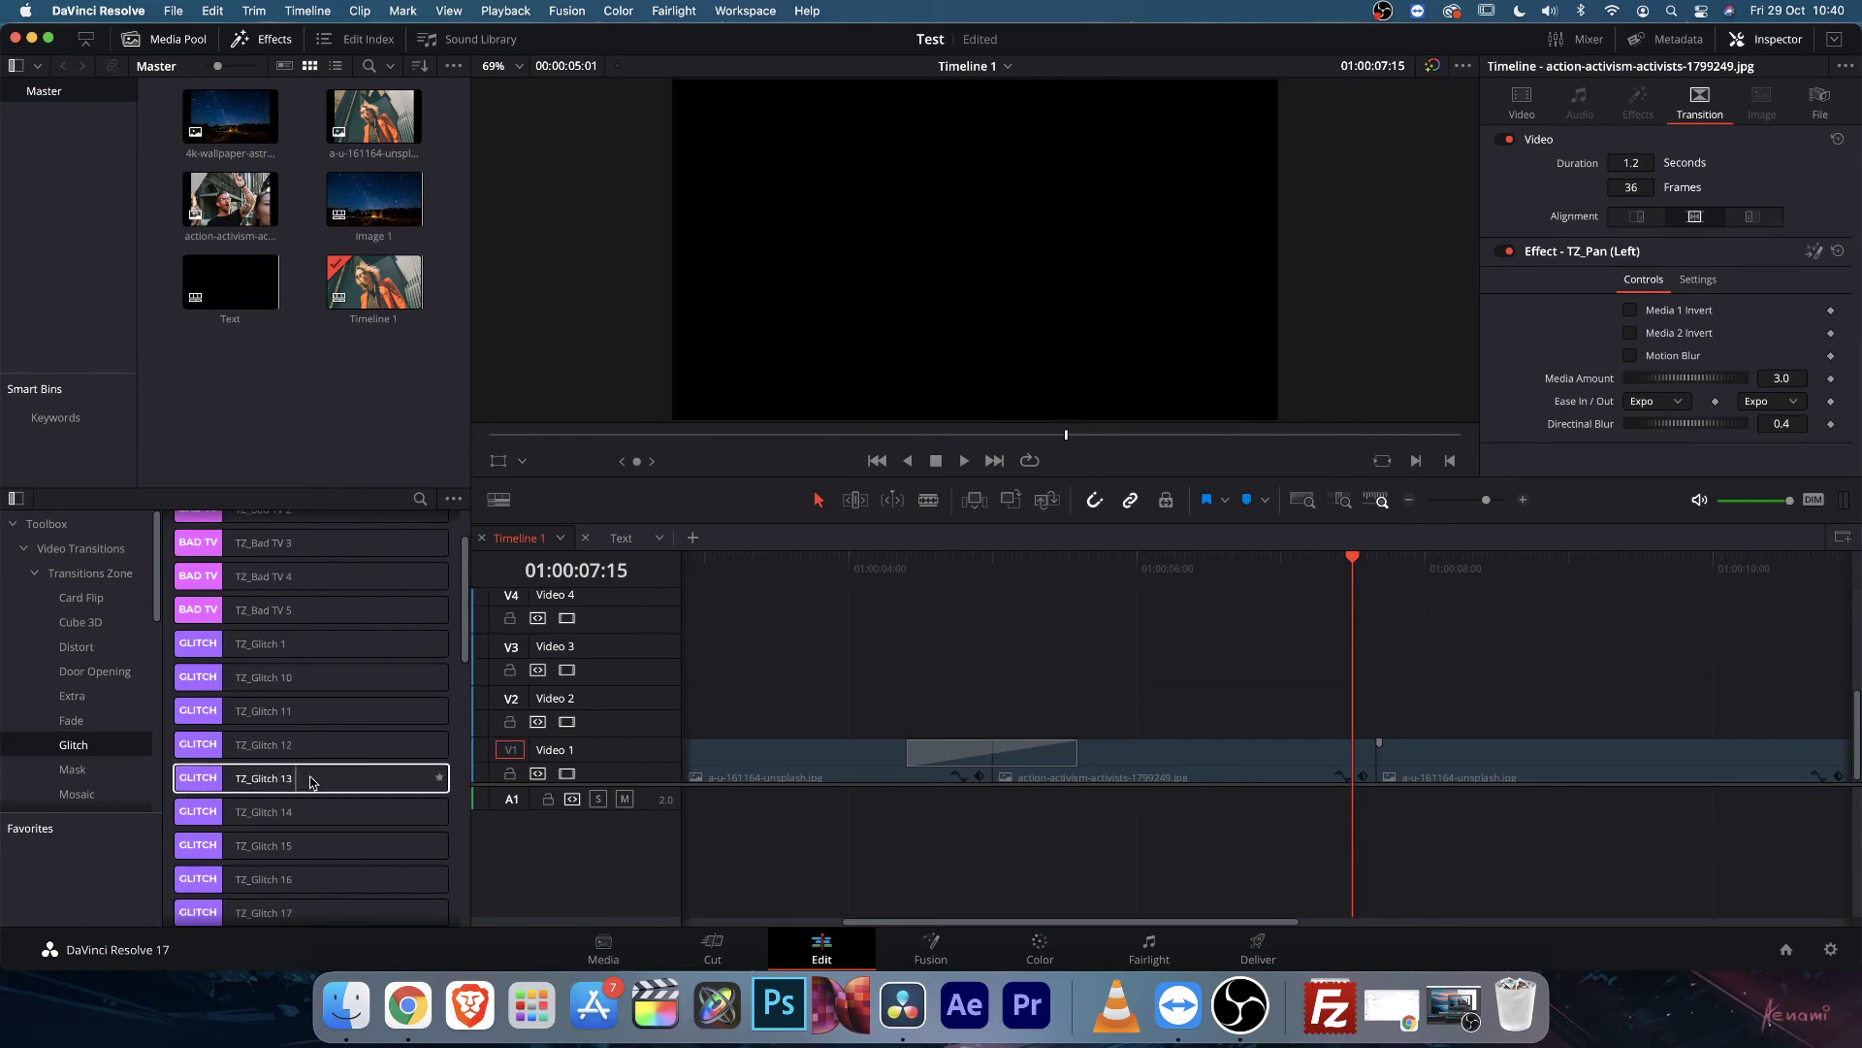
{"action": "left_click_drag", "start_coordinate": [303, 776], "coordinate": [1375, 754]}
Play TZ_Glitch 13, select it, and adjust its Noise Detail in the Inspector.
{"action": "left_click", "coordinate": [1307, 559]}
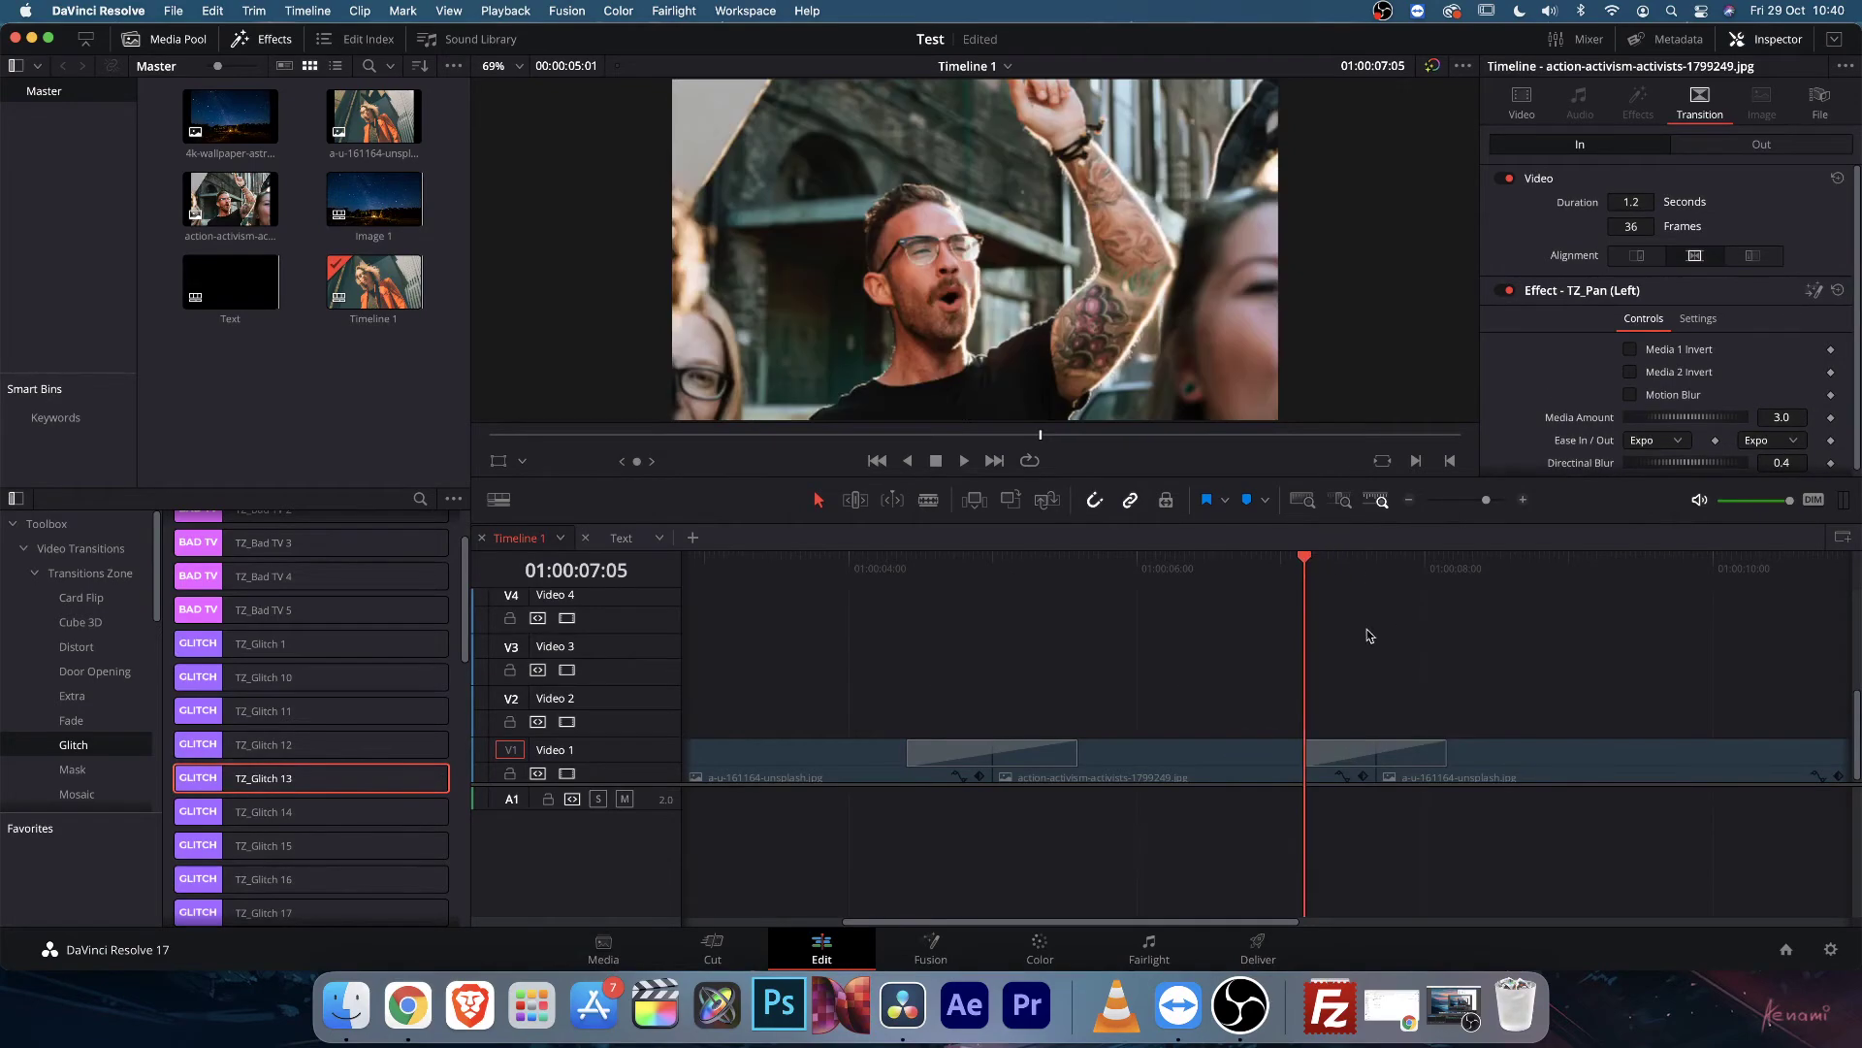
{"action": "key", "text": "space"}
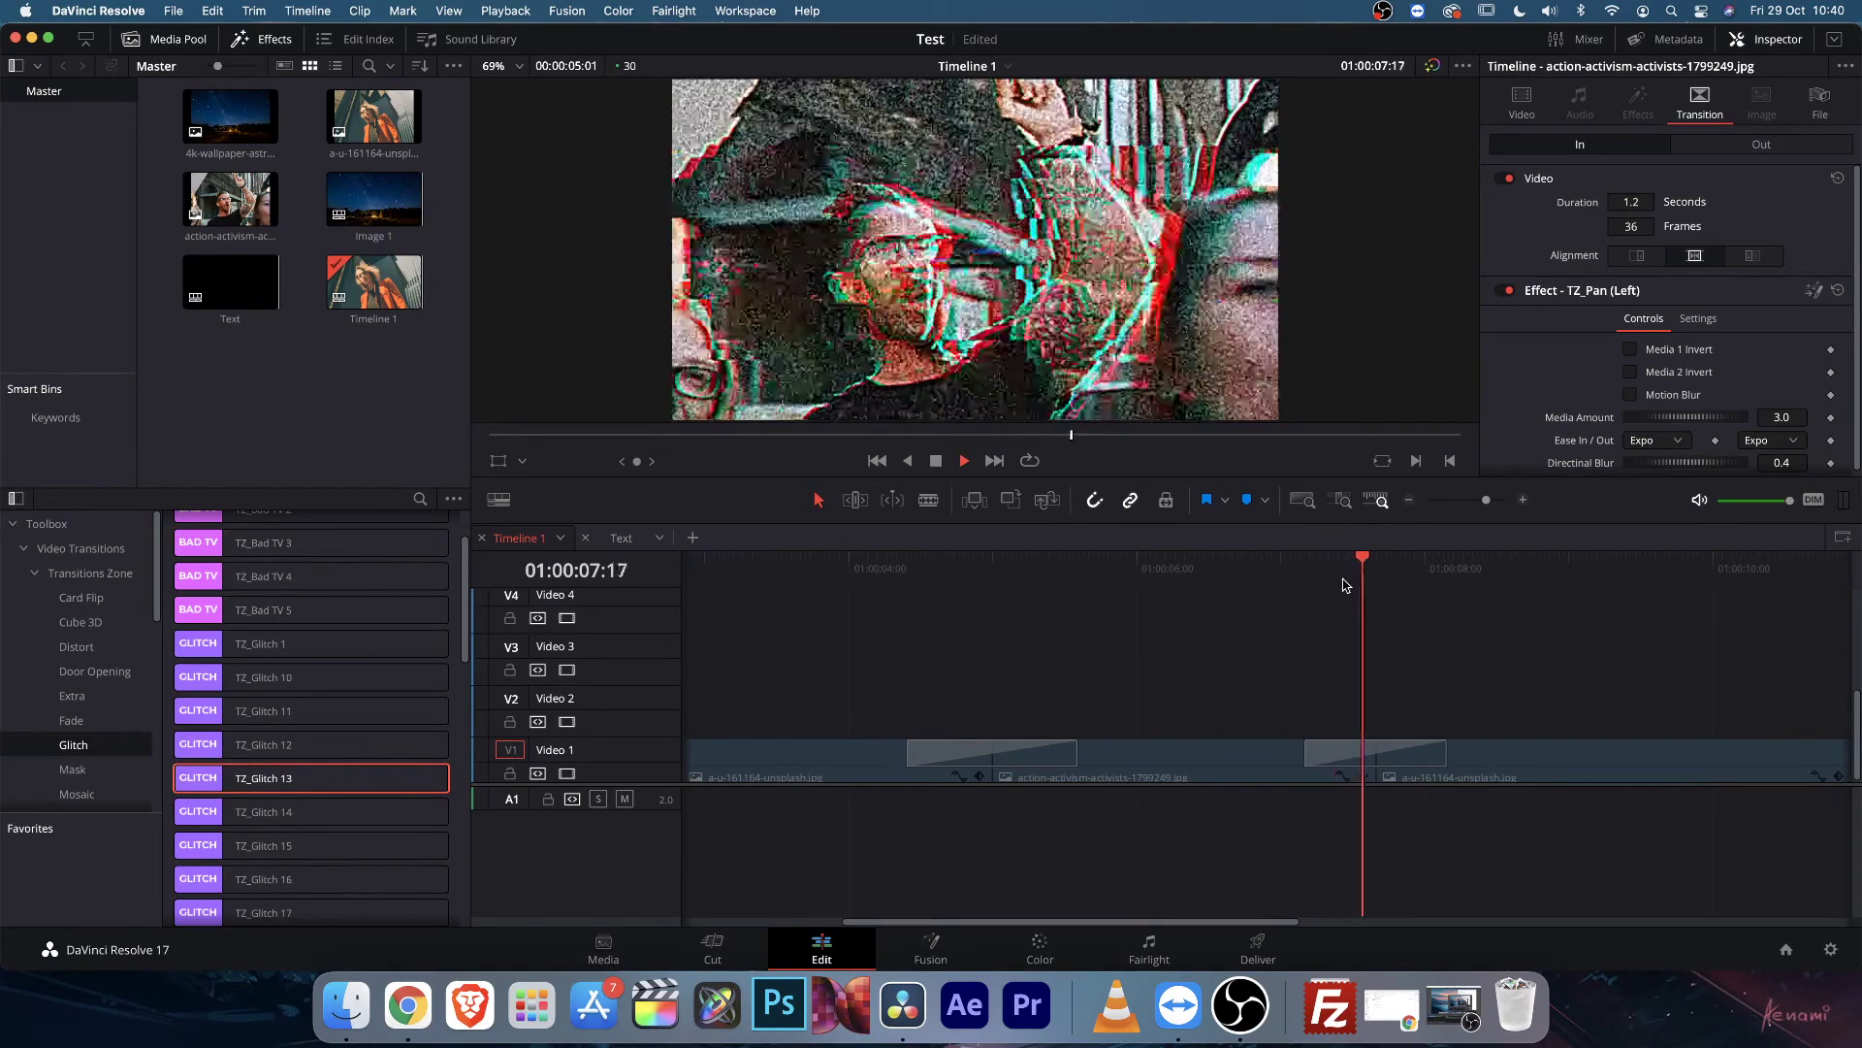
{"action": "left_click_drag", "start_coordinate": [1367, 582], "coordinate": [1358, 582]}
{"action": "left_click", "coordinate": [1358, 755]}
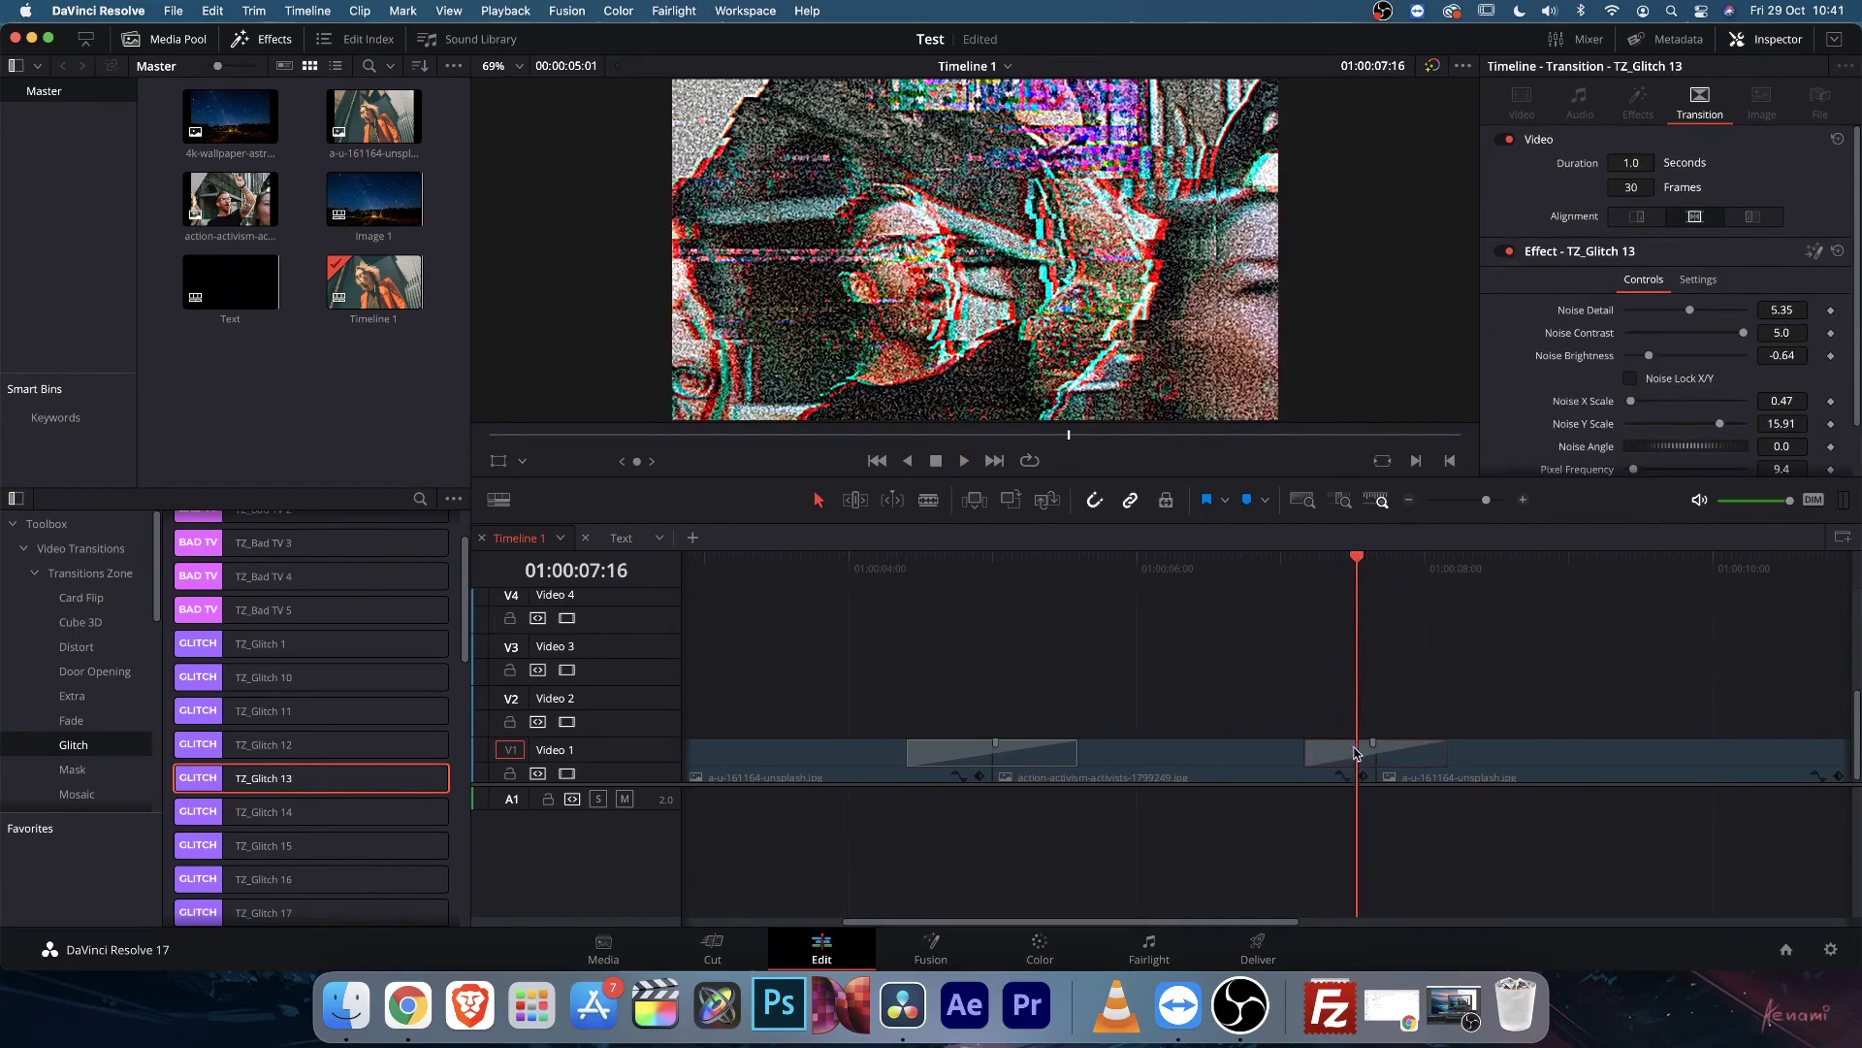
{"action": "scroll", "coordinate": [1598, 310], "scroll_direction": "down", "scroll_amount": 2}
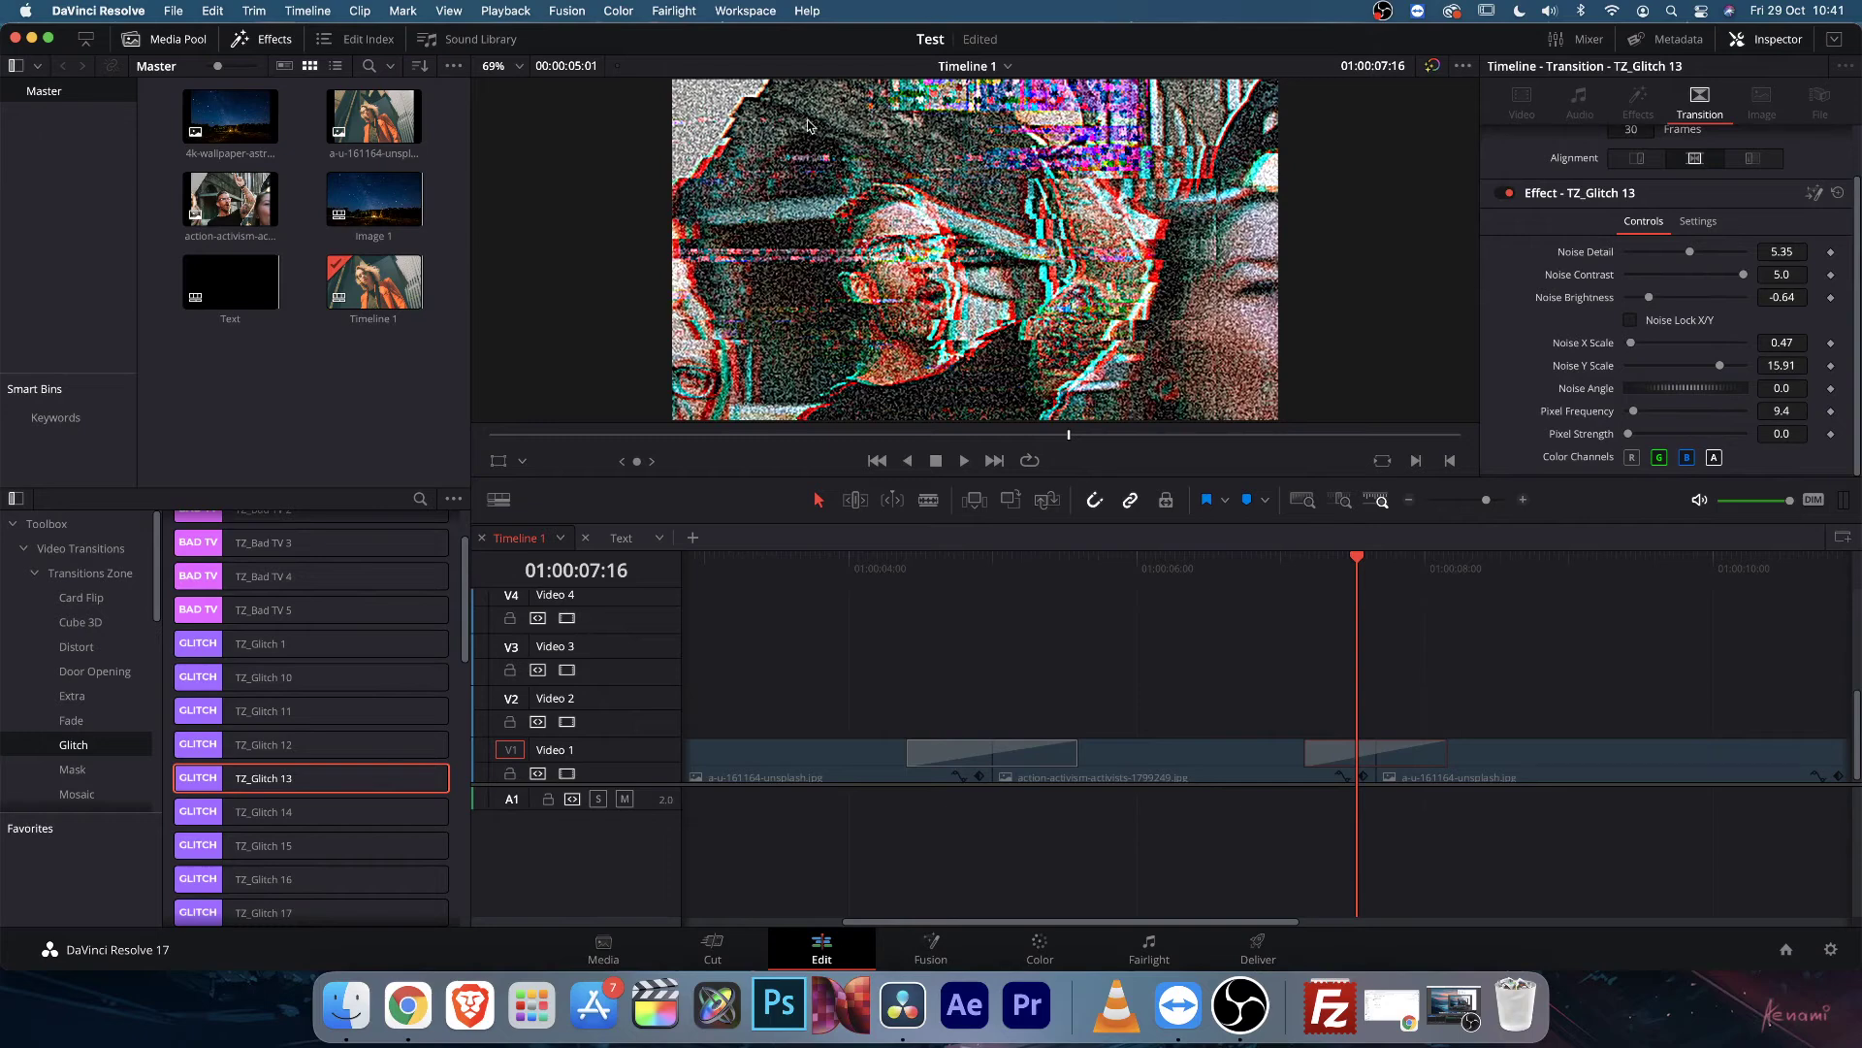
{"action": "mouse_move", "coordinate": [1689, 252]}
{"action": "left_mouse_down"}
{"action": "mouse_move", "coordinate": [1729, 256]}
{"action": "mouse_move", "coordinate": [1662, 254]}
{"action": "left_mouse_up"}
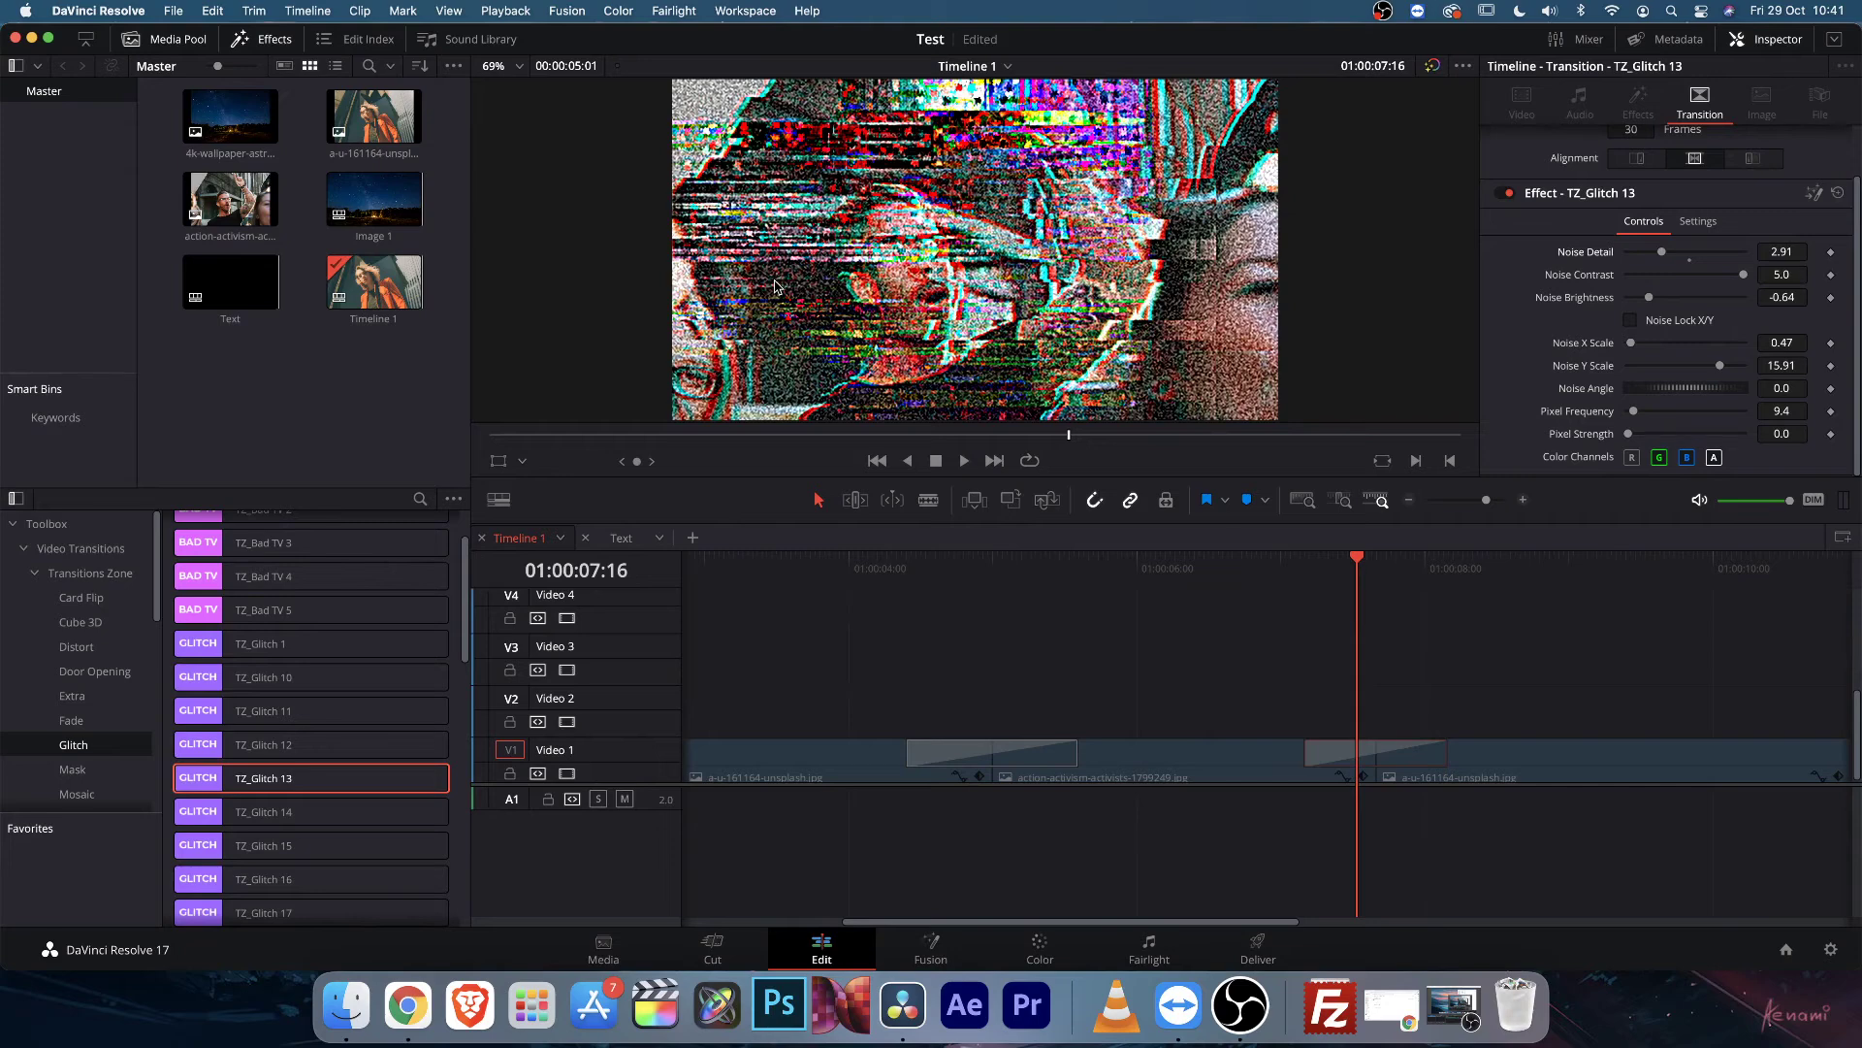
Turn Timeline Proxy Mode off from the Playback menu.
{"action": "left_click", "coordinate": [590, 14]}
{"action": "mouse_move", "coordinate": [505, 11]}
{"action": "mouse_move", "coordinate": [592, 87]}
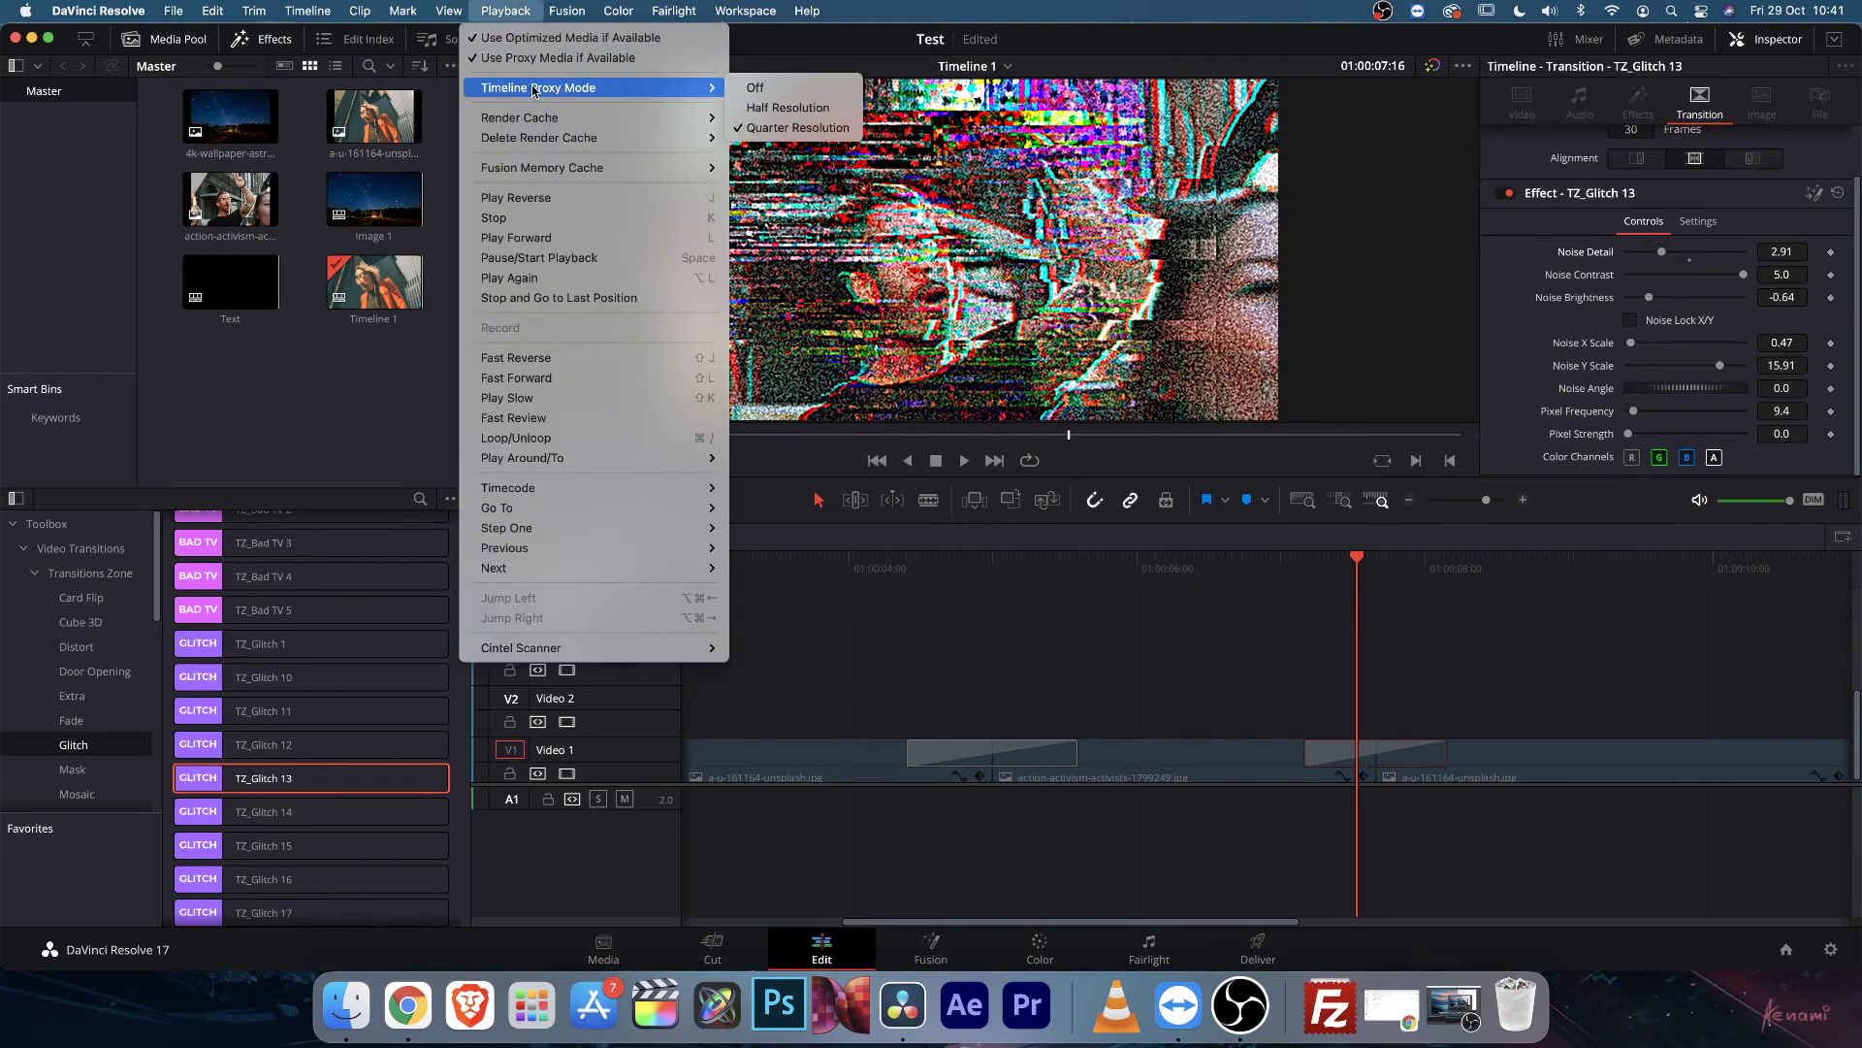
{"action": "left_click", "coordinate": [754, 88]}
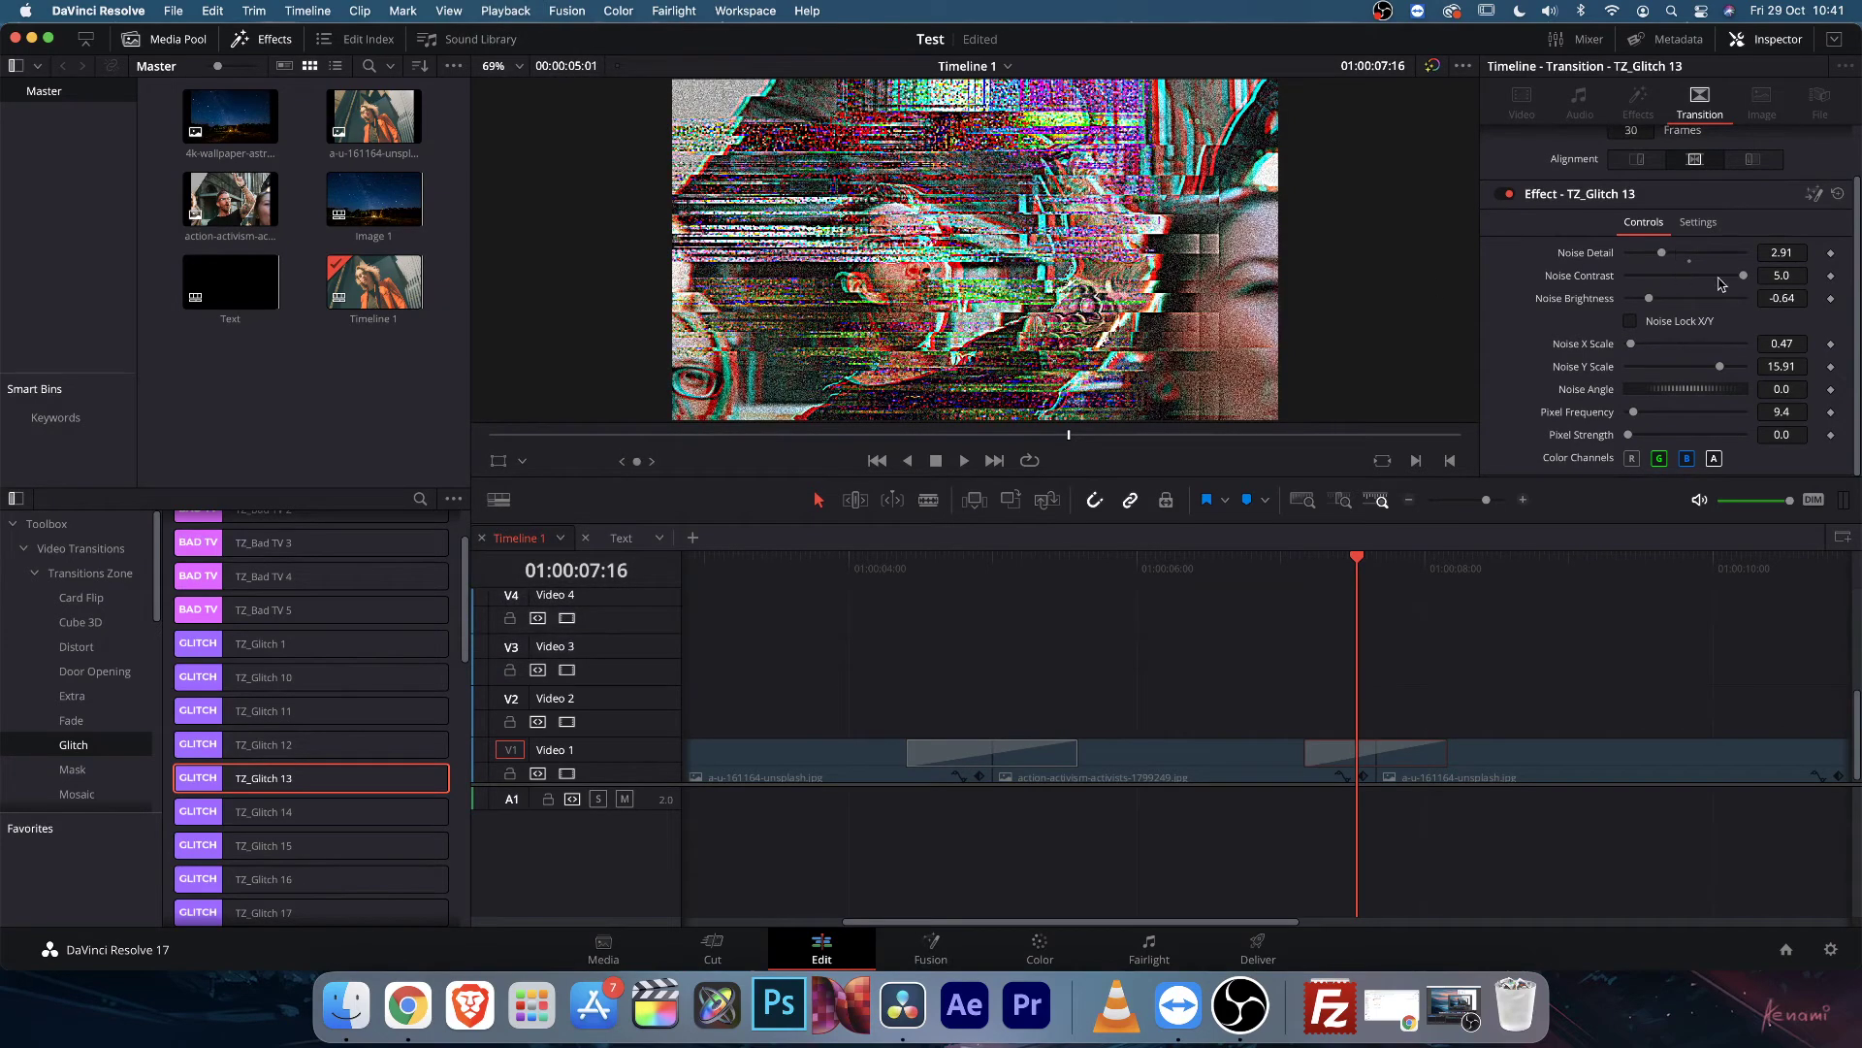
Set Noise Contrast 1.7, Noise Angle -75.7, Pixel Strength 0.669, raise Noise X Scale, toggle red and green channels.
{"action": "left_click_drag", "start_coordinate": [1749, 279], "coordinate": [1671, 301]}
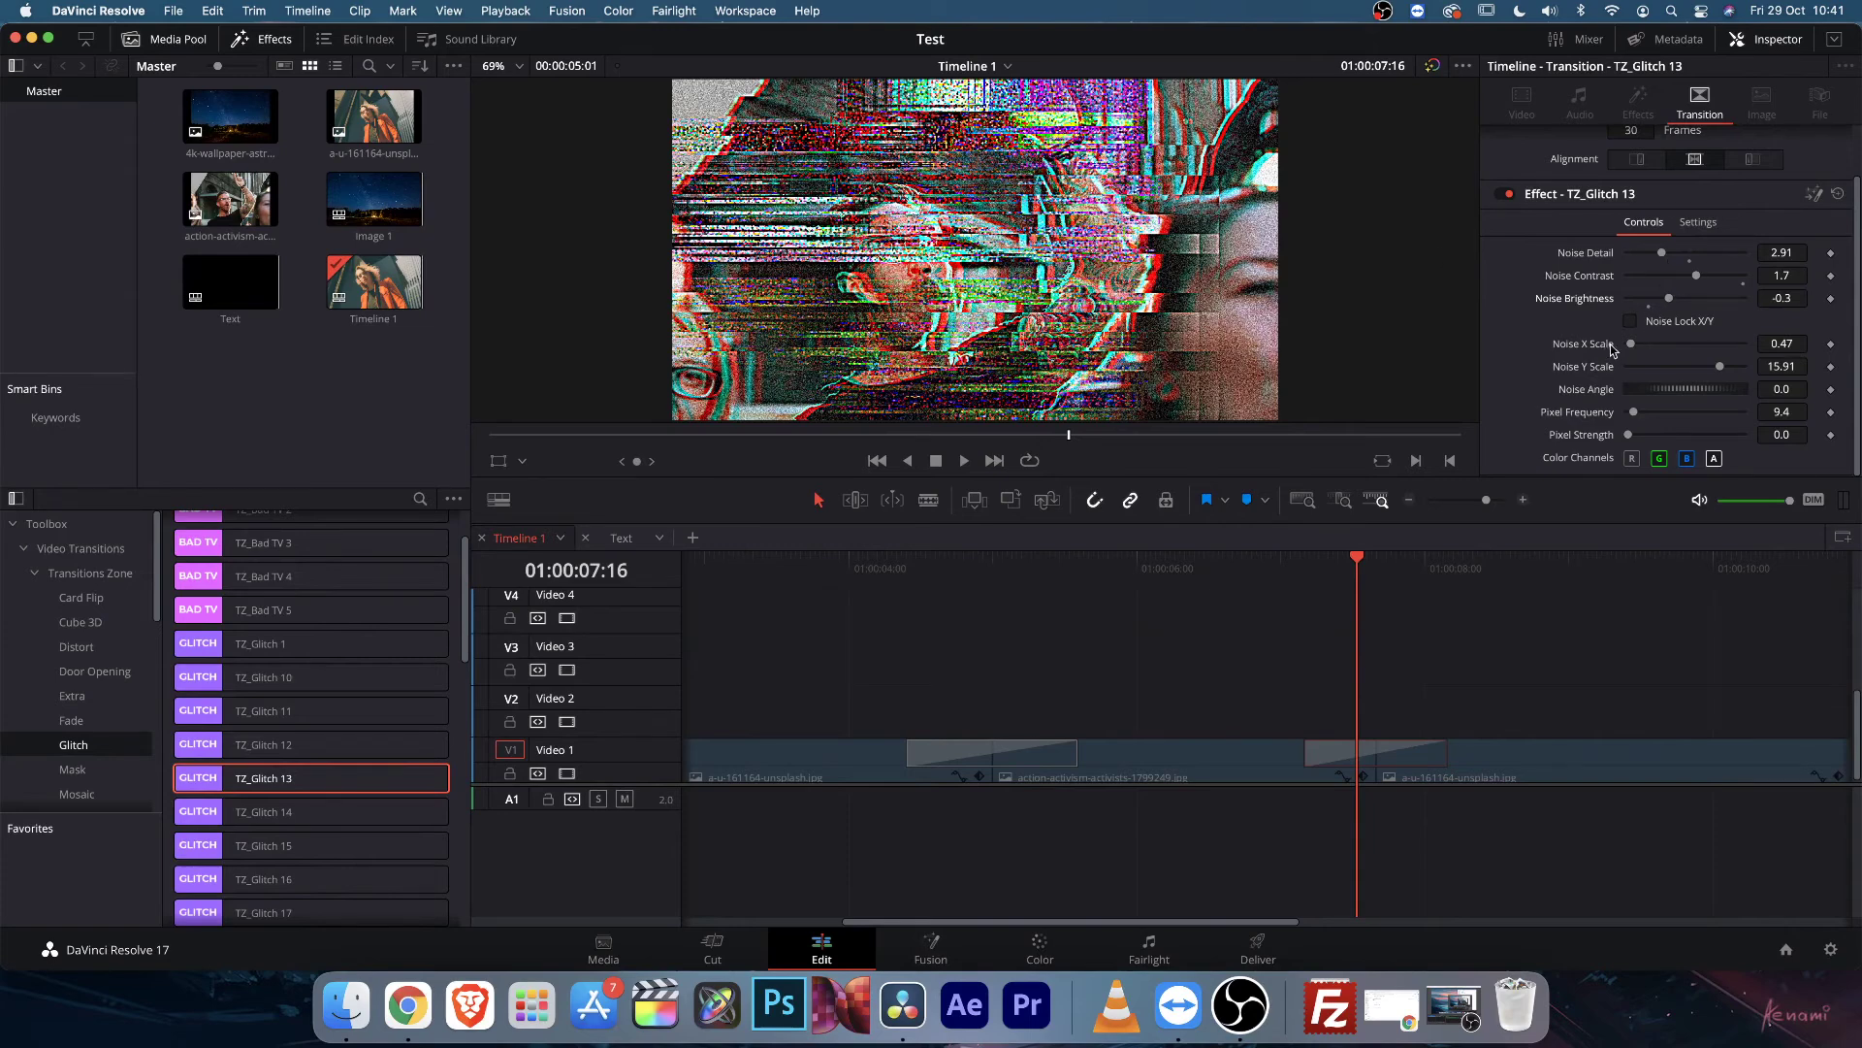
{"action": "mouse_move", "coordinate": [1633, 345]}
{"action": "left_mouse_down"}
{"action": "mouse_move", "coordinate": [1725, 347]}
{"action": "mouse_move", "coordinate": [1635, 370]}
{"action": "left_mouse_up"}
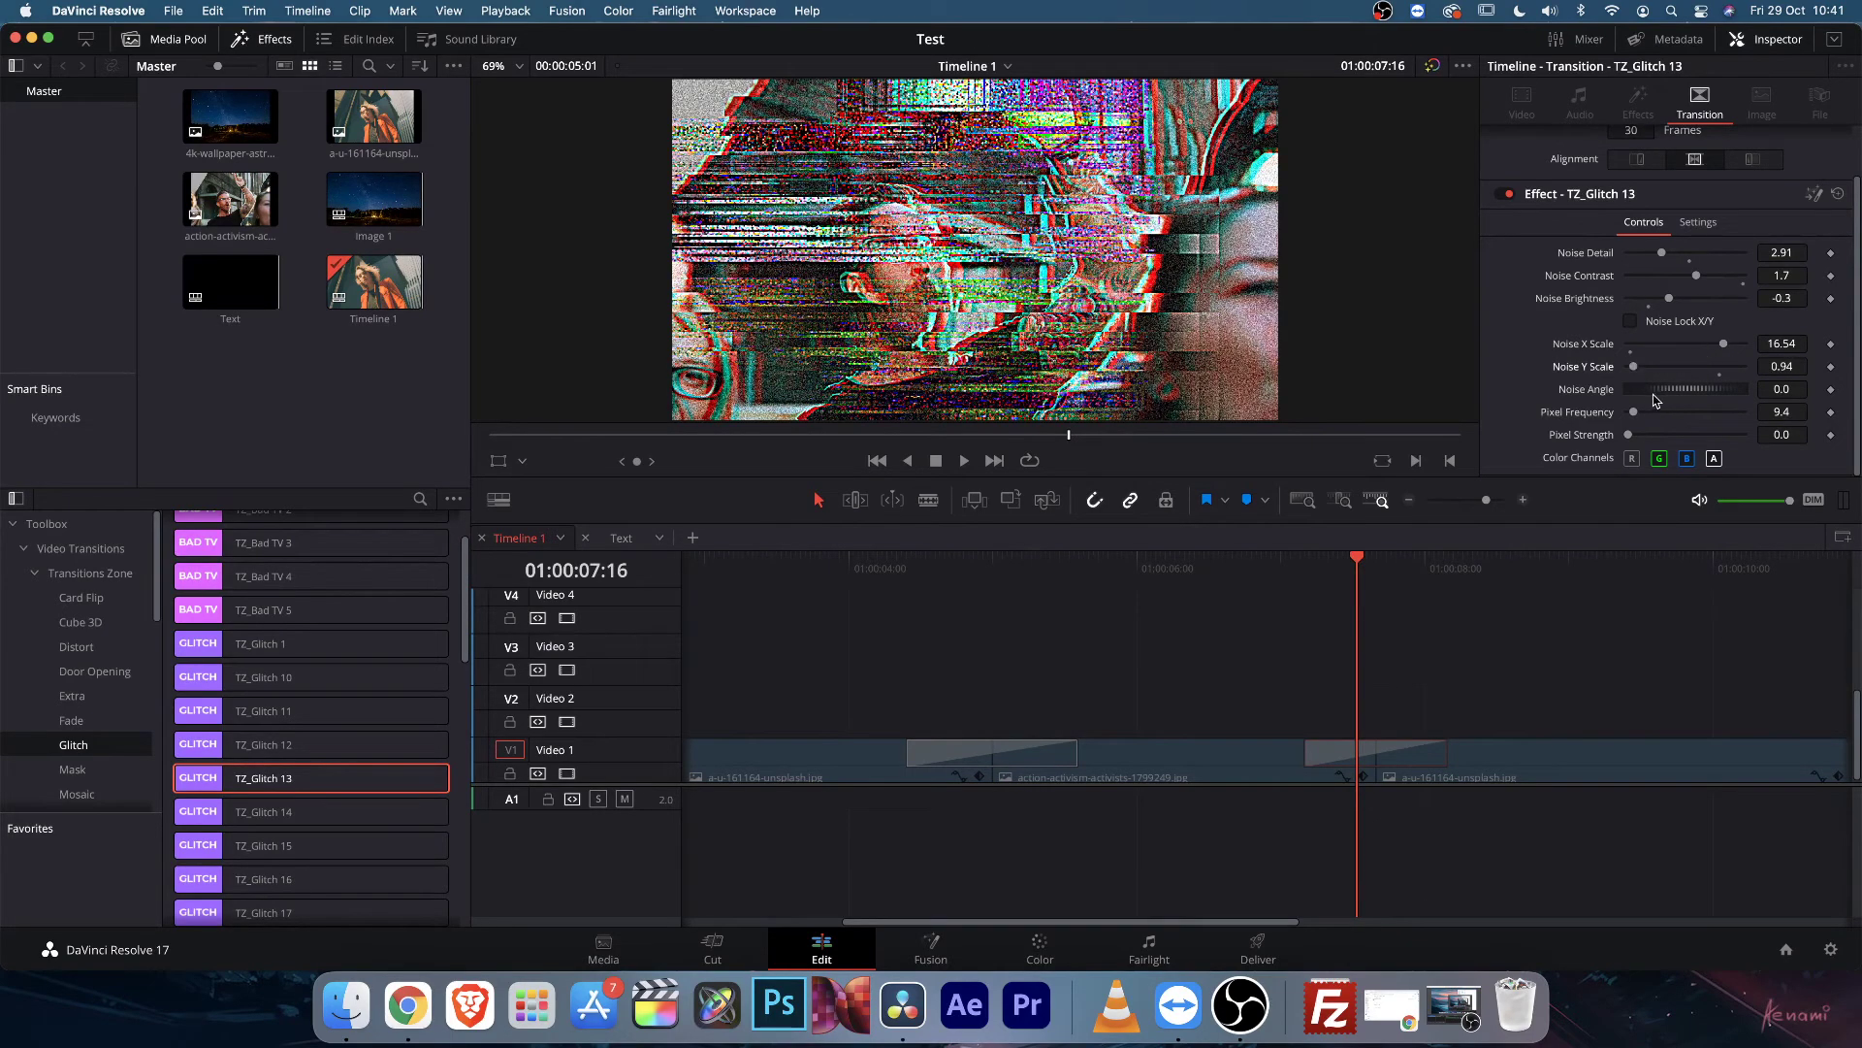
{"action": "mouse_move", "coordinate": [1714, 390]}
{"action": "left_mouse_down"}
{"action": "mouse_move", "coordinate": [1640, 415]}
{"action": "mouse_move", "coordinate": [1698, 413]}
{"action": "left_mouse_up"}
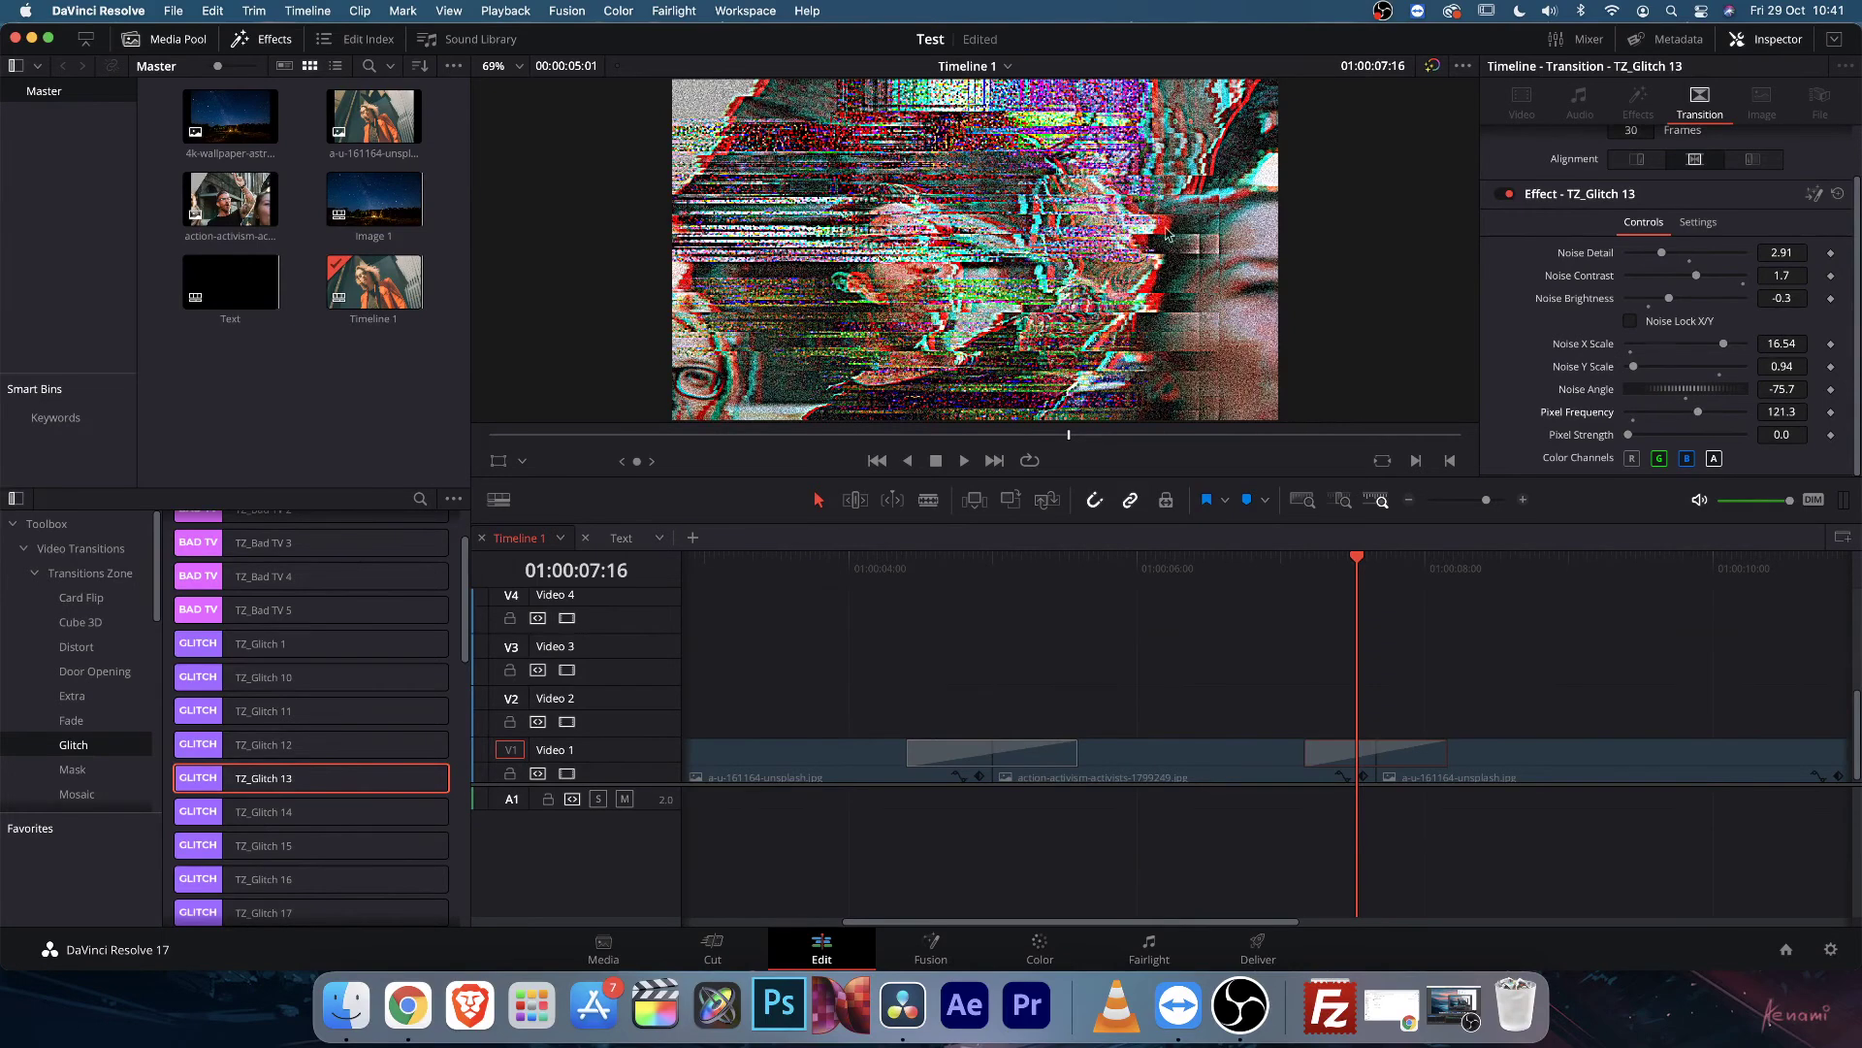
{"action": "left_click_drag", "start_coordinate": [1639, 434], "coordinate": [1707, 436]}
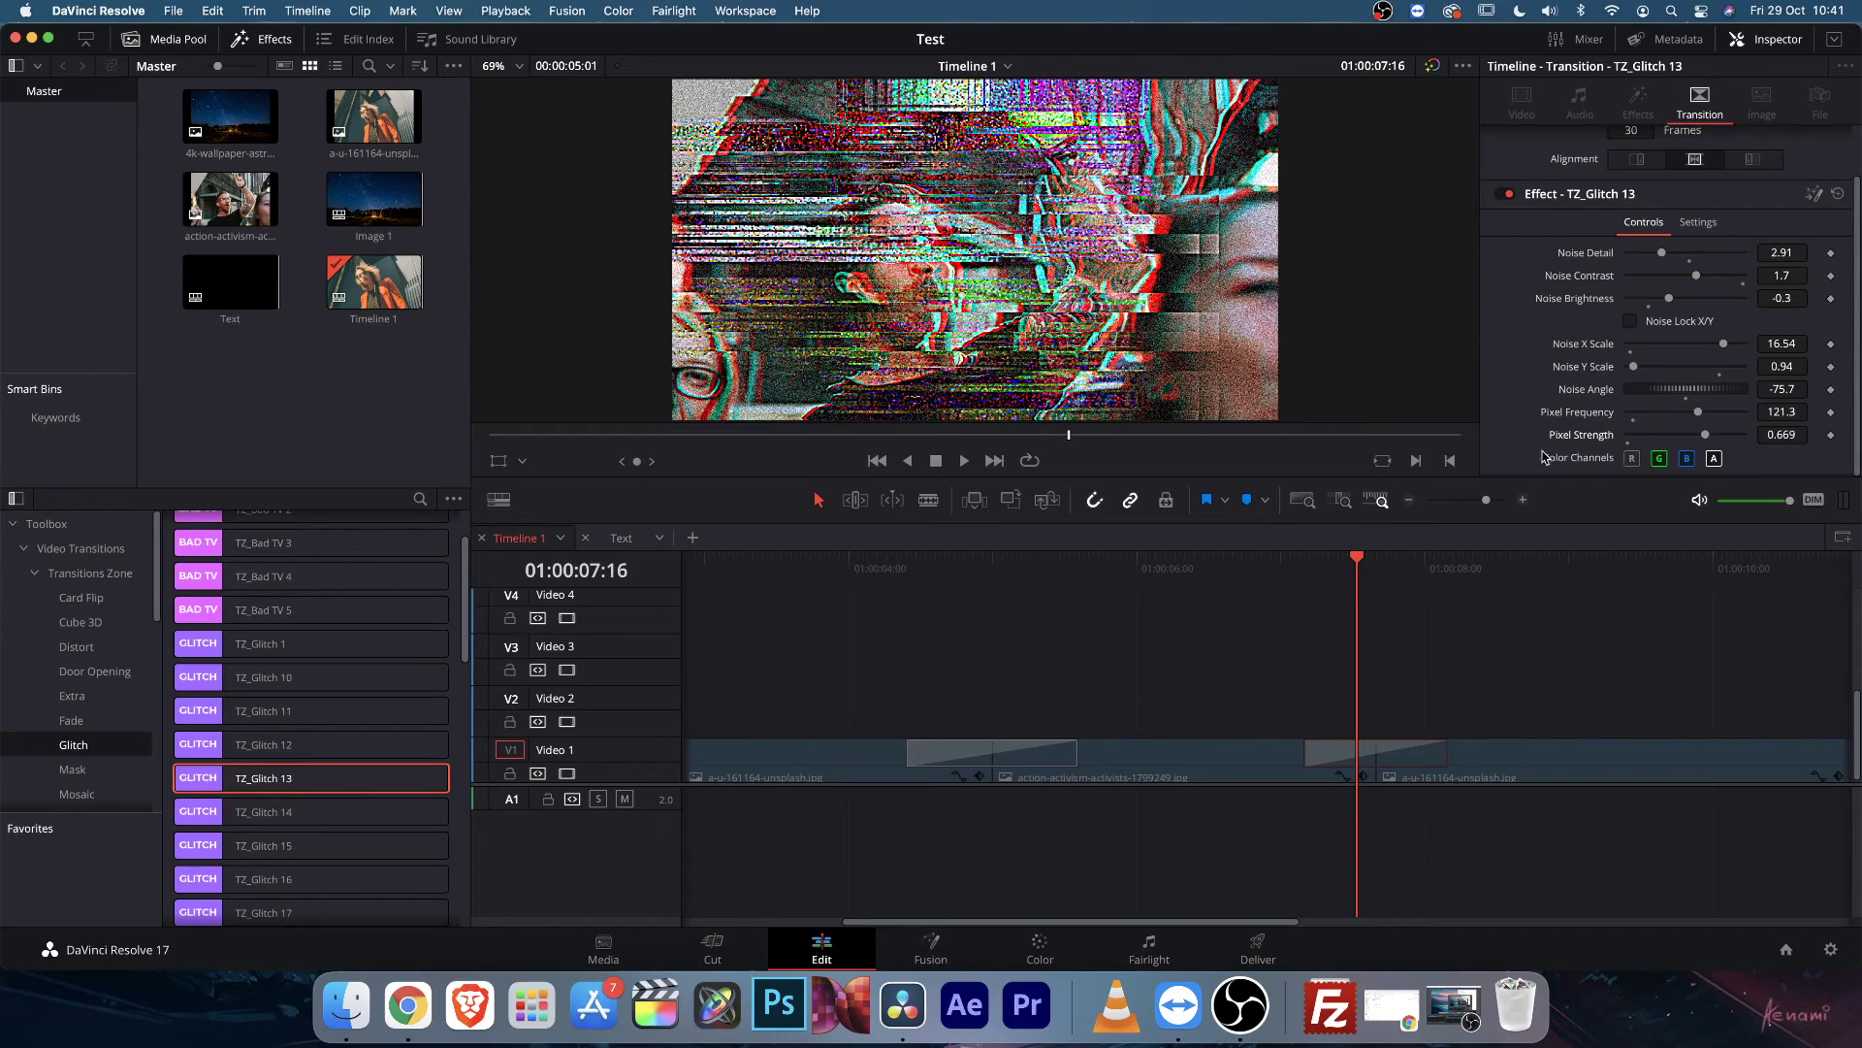
{"action": "left_click", "coordinate": [1633, 458]}
{"action": "scroll", "coordinate": [994, 226], "scroll_direction": "down", "scroll_amount": 1}
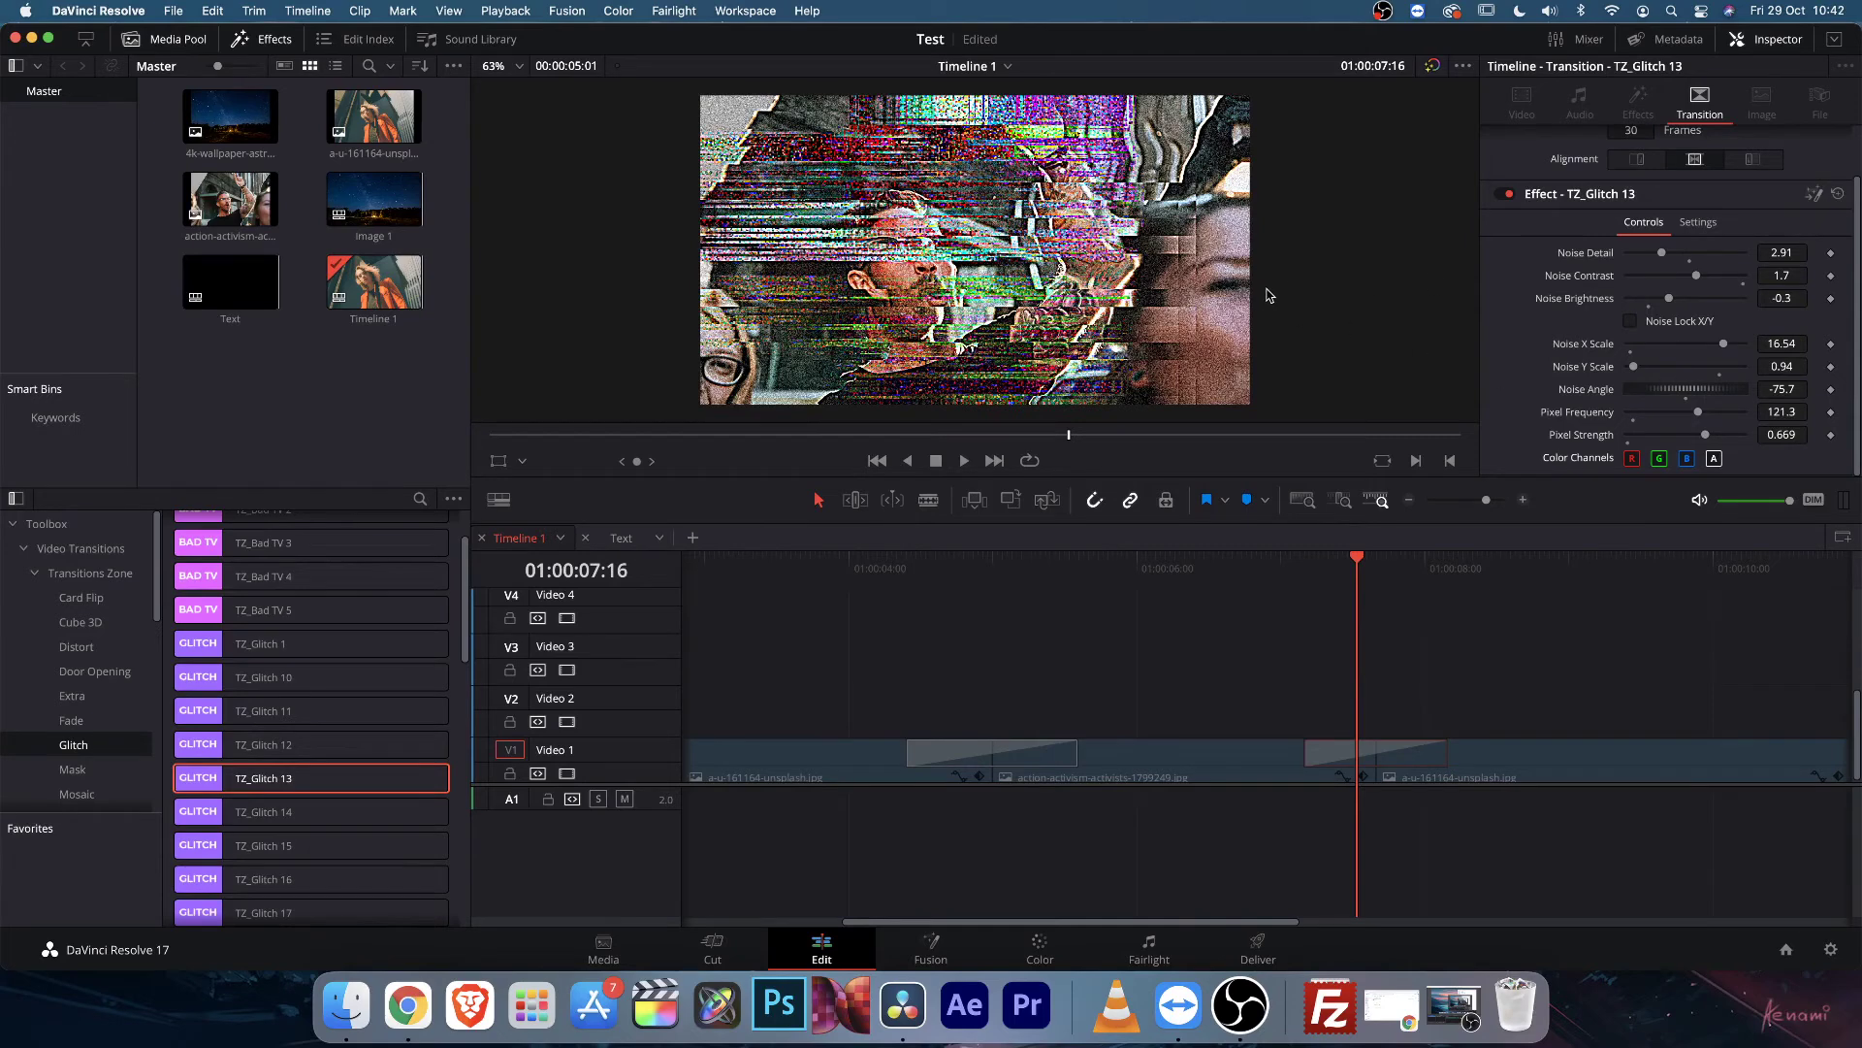
{"action": "left_click", "coordinate": [1660, 459]}
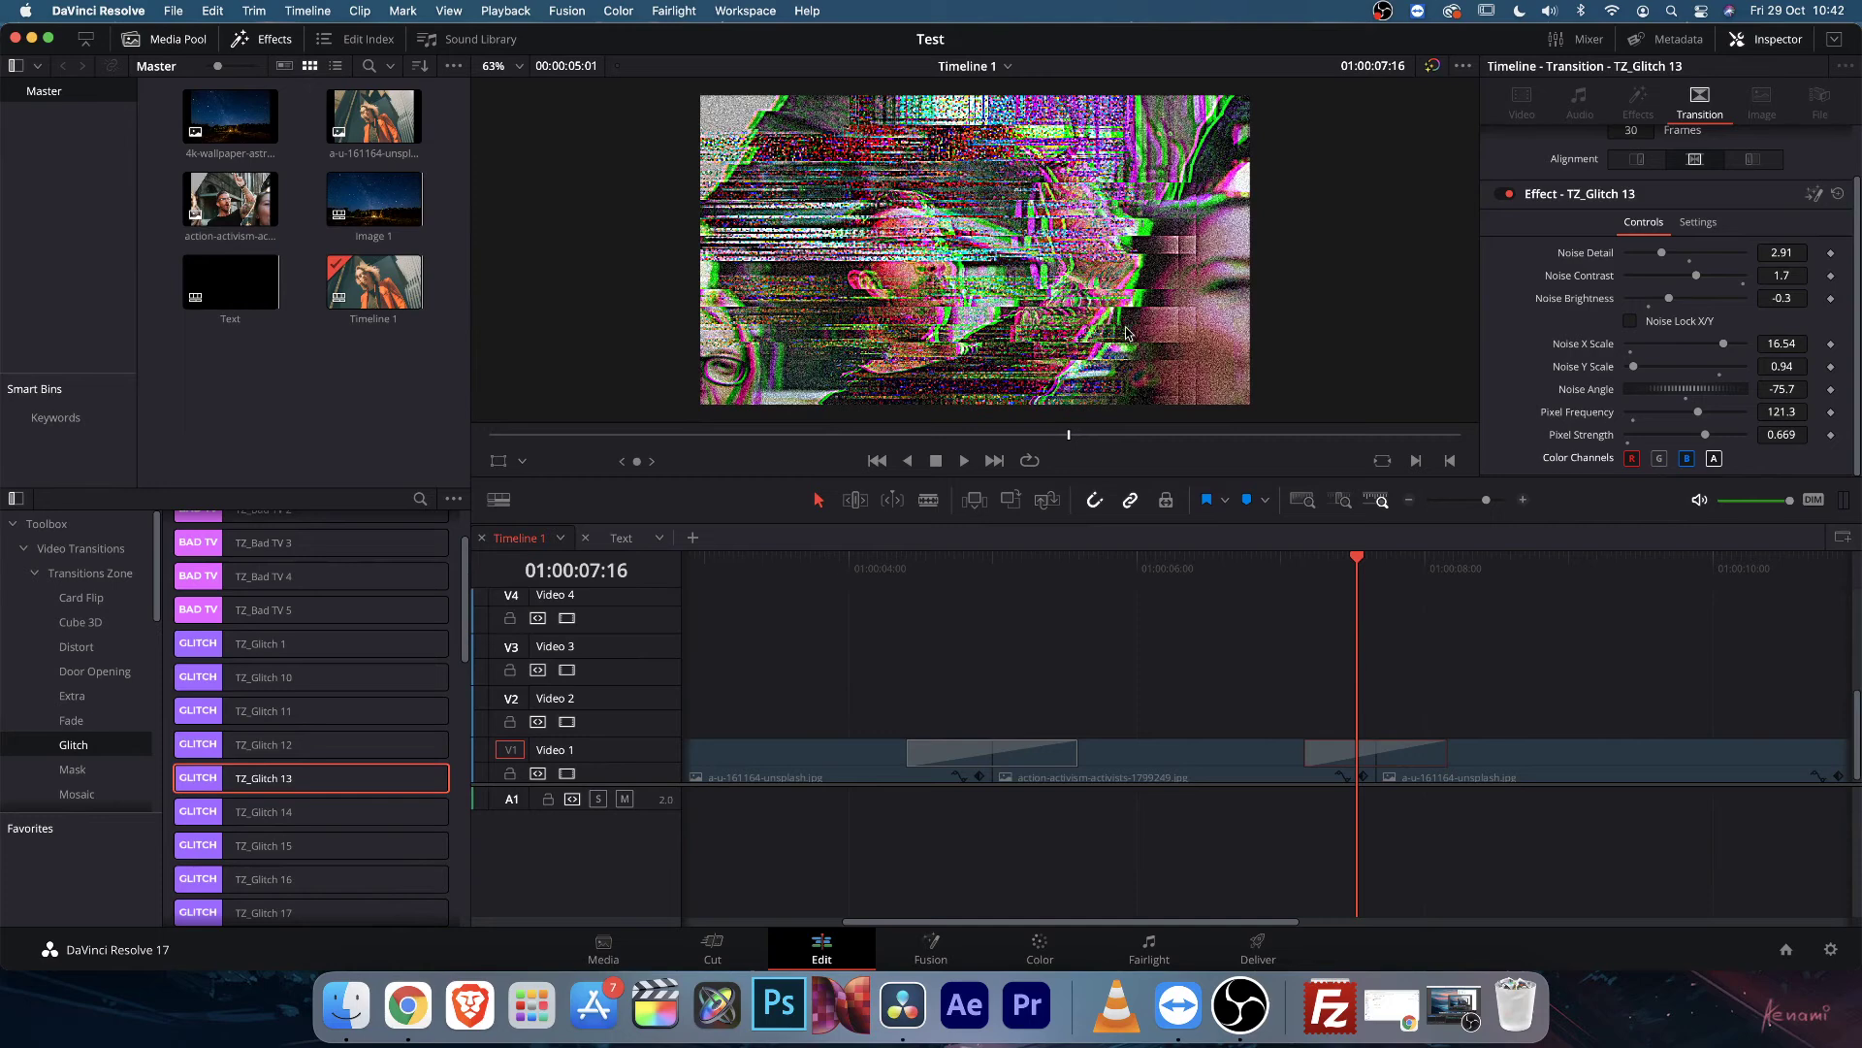
{"action": "scroll", "coordinate": [427, 766], "scroll_direction": "down", "scroll_amount": 2}
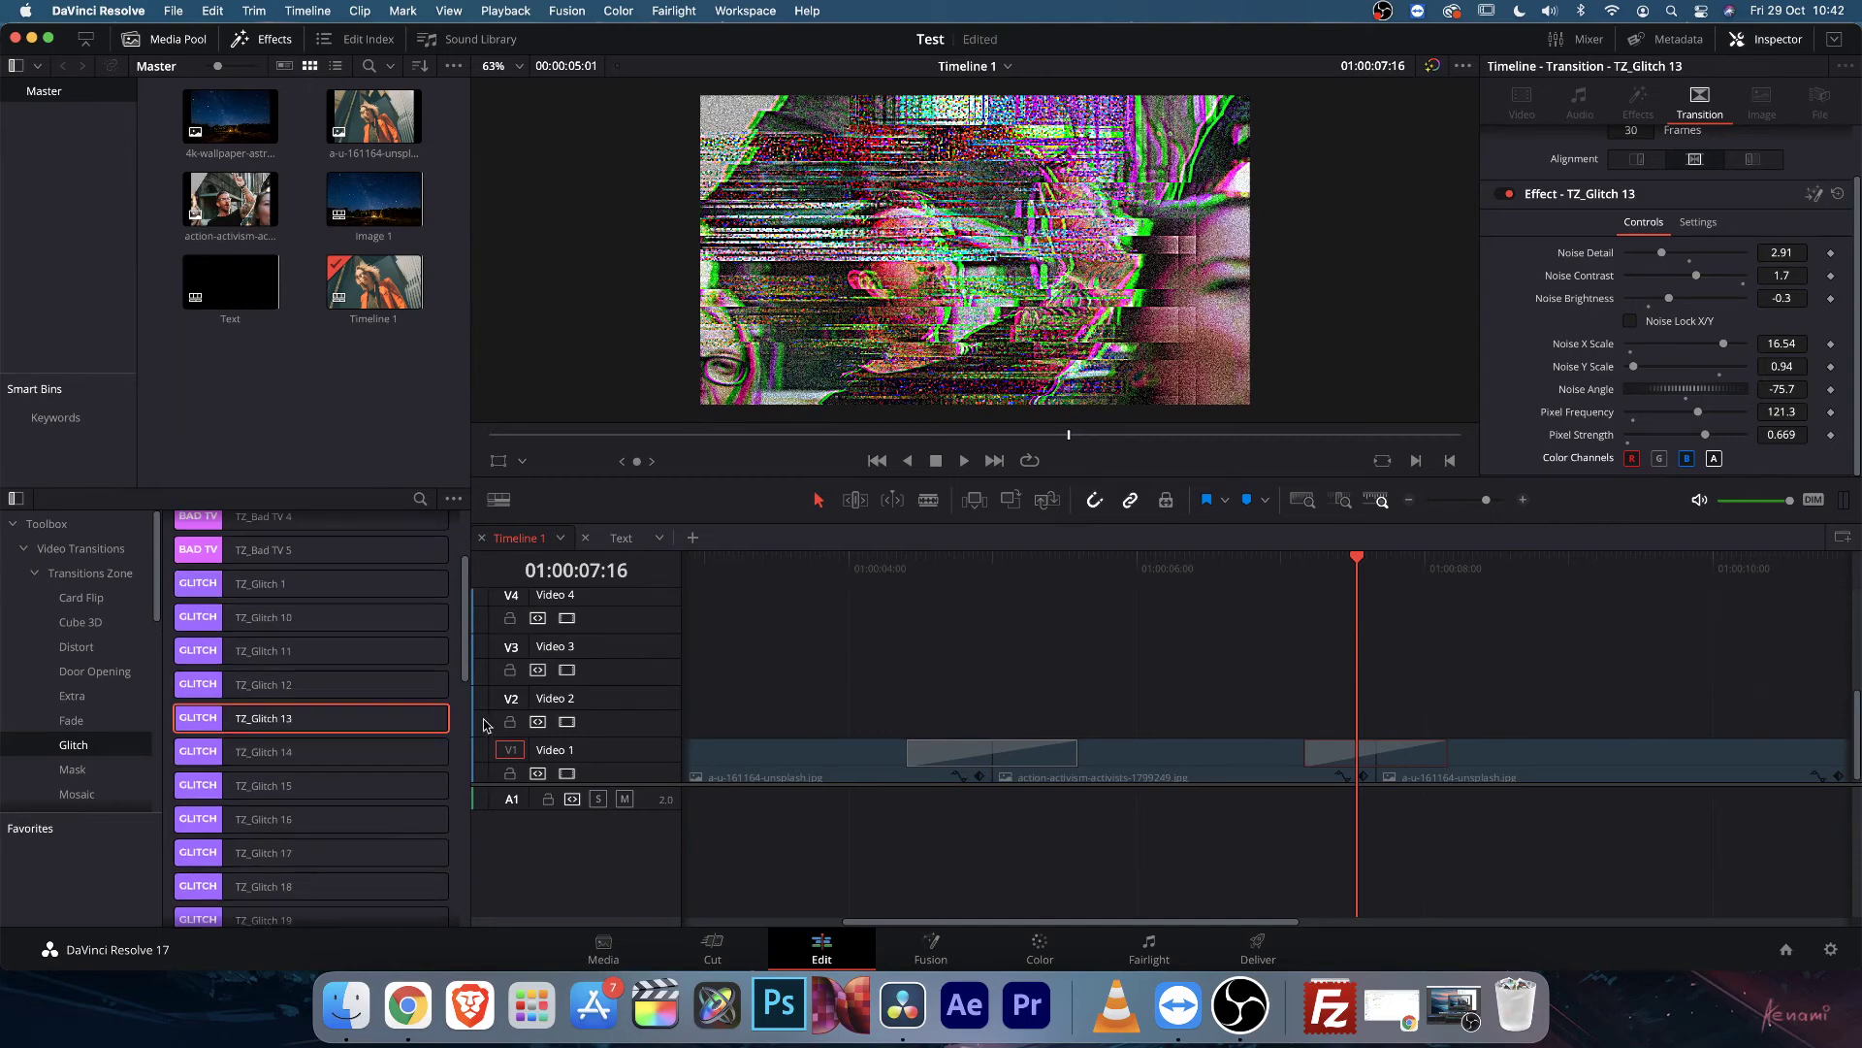
Reselect the V1 transition and drag TZ_Glitch 17 onto the second cut.
{"action": "left_click", "coordinate": [1342, 759]}
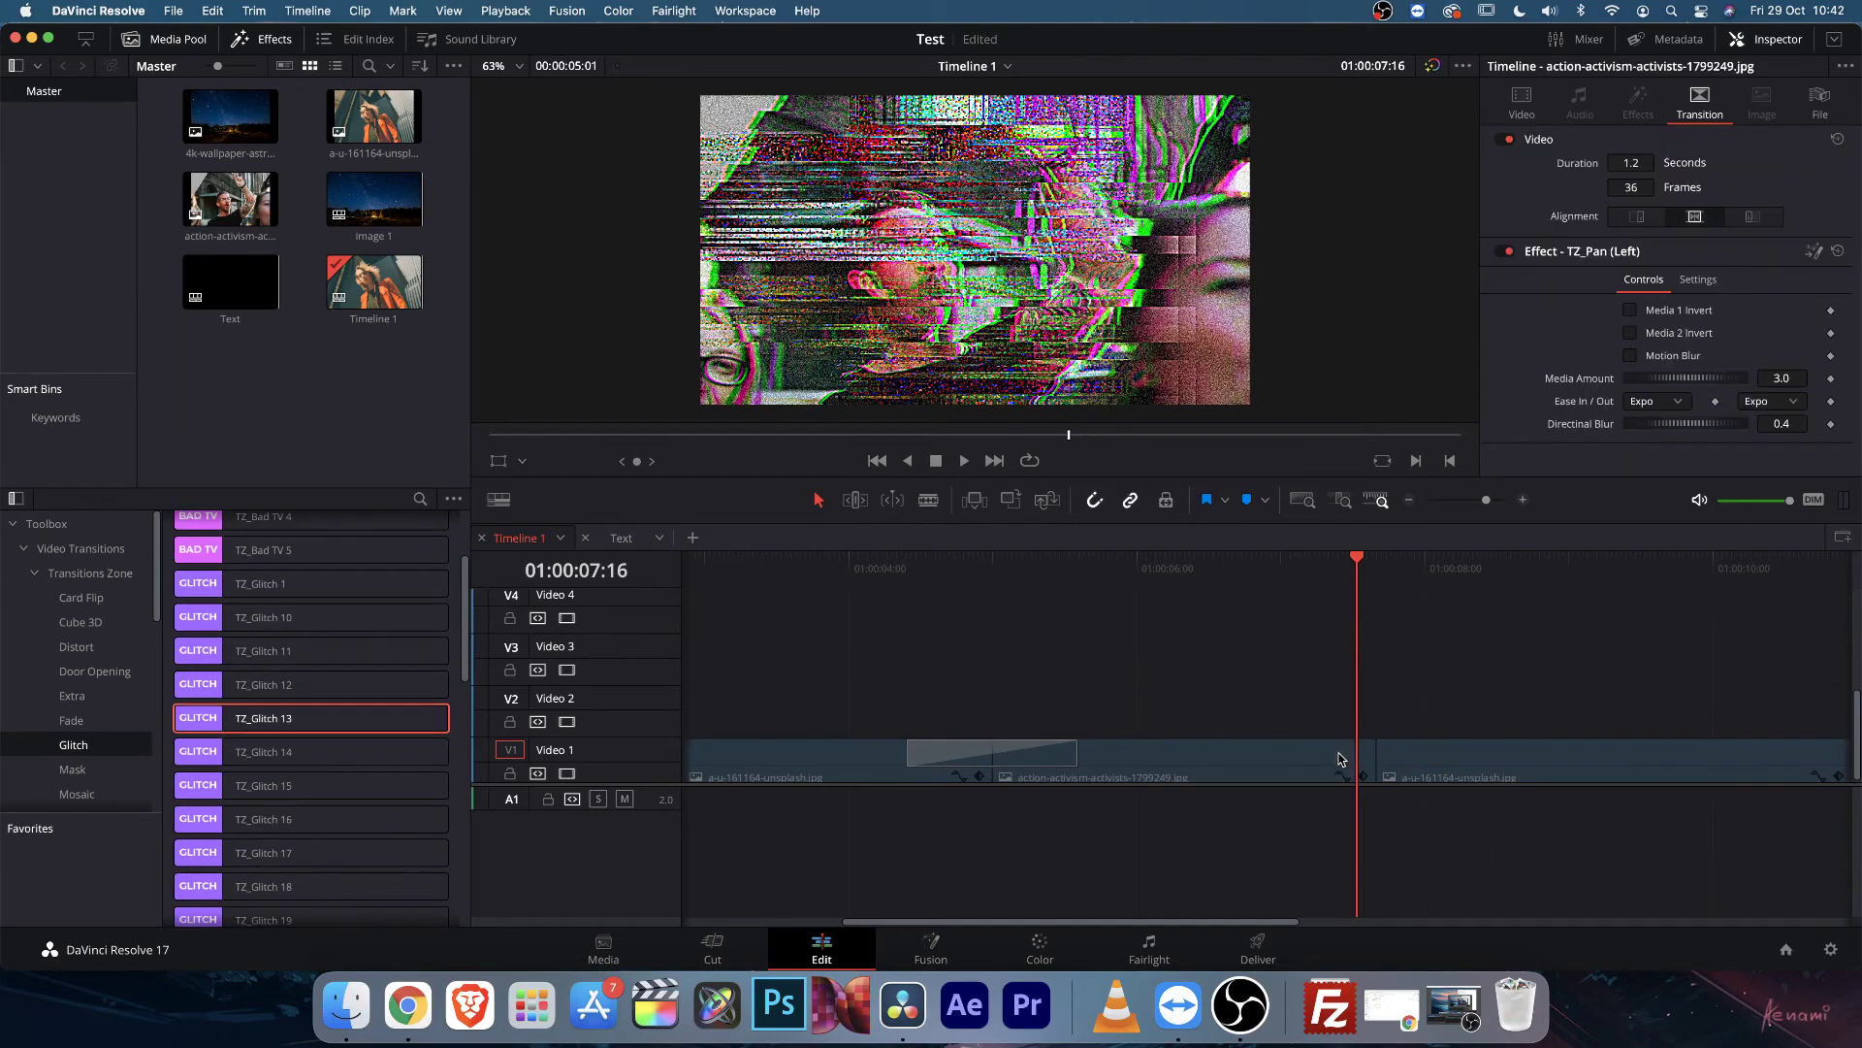
{"action": "scroll", "coordinate": [463, 747], "scroll_direction": "down", "scroll_amount": 4}
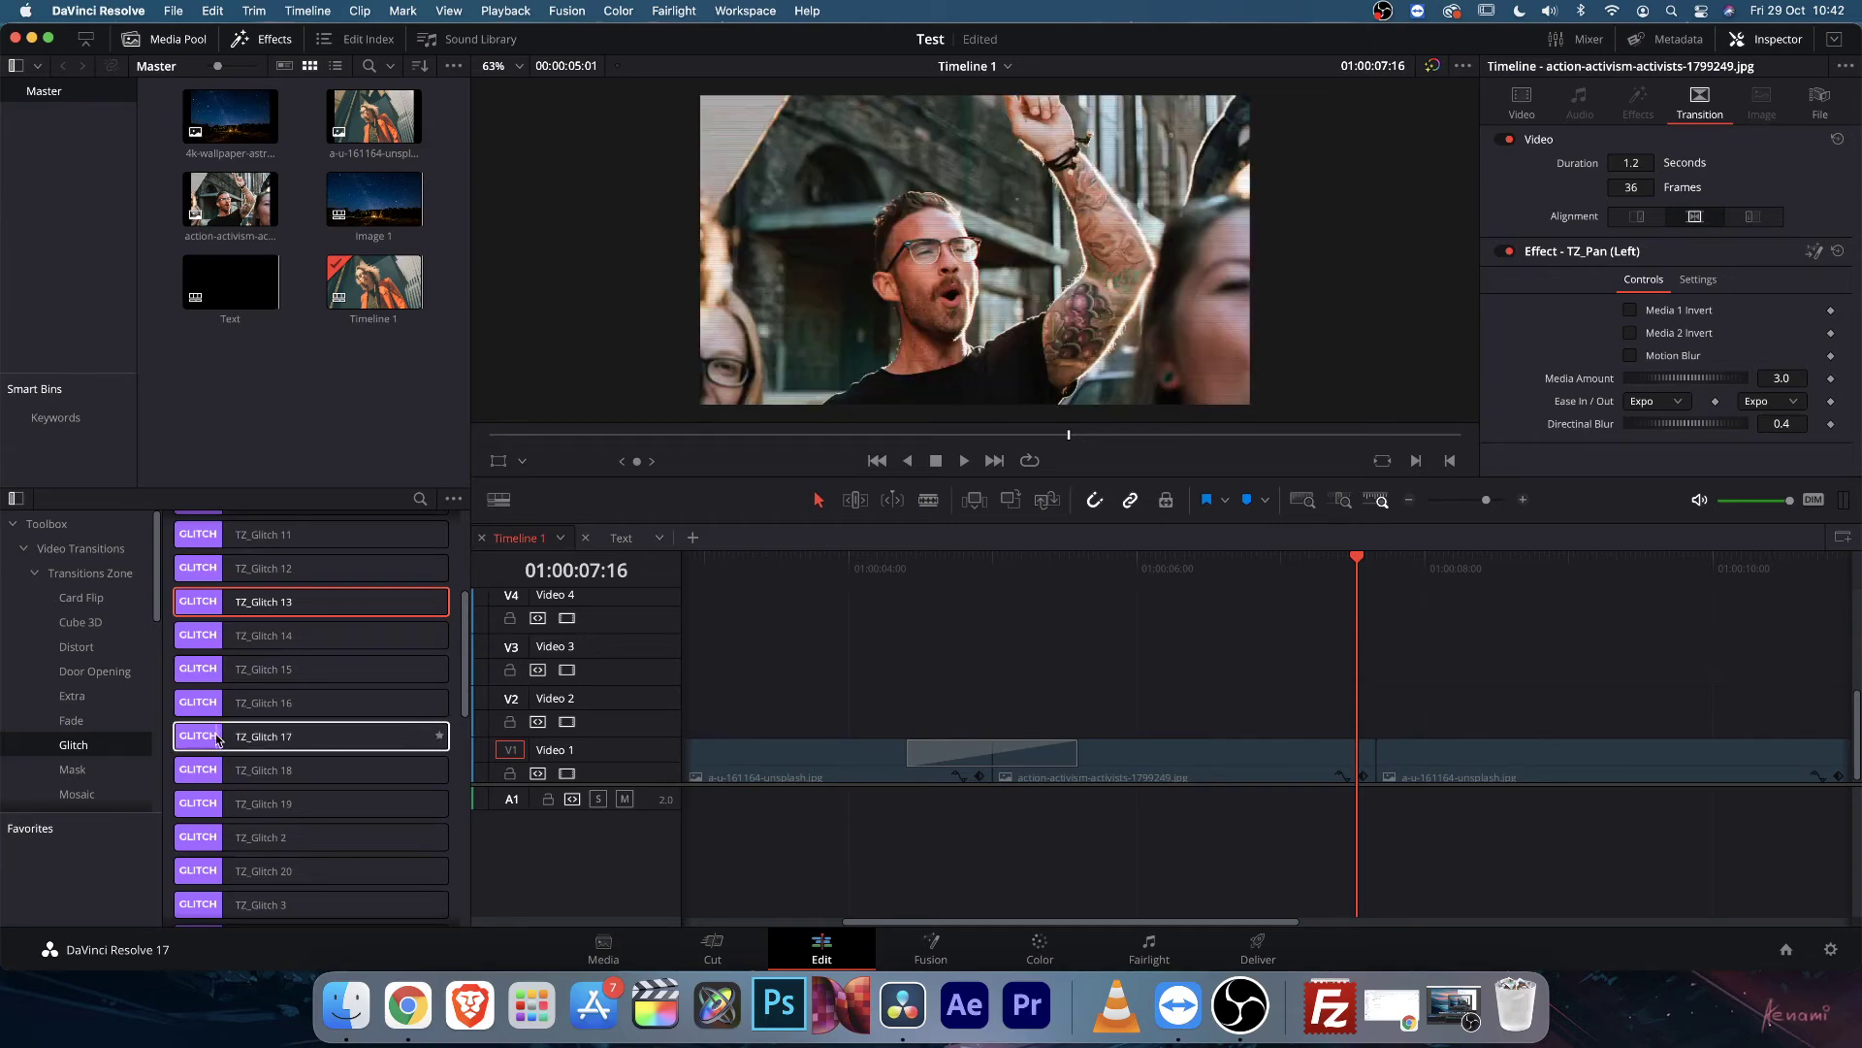
{"action": "left_click_drag", "start_coordinate": [291, 739], "coordinate": [1363, 759]}
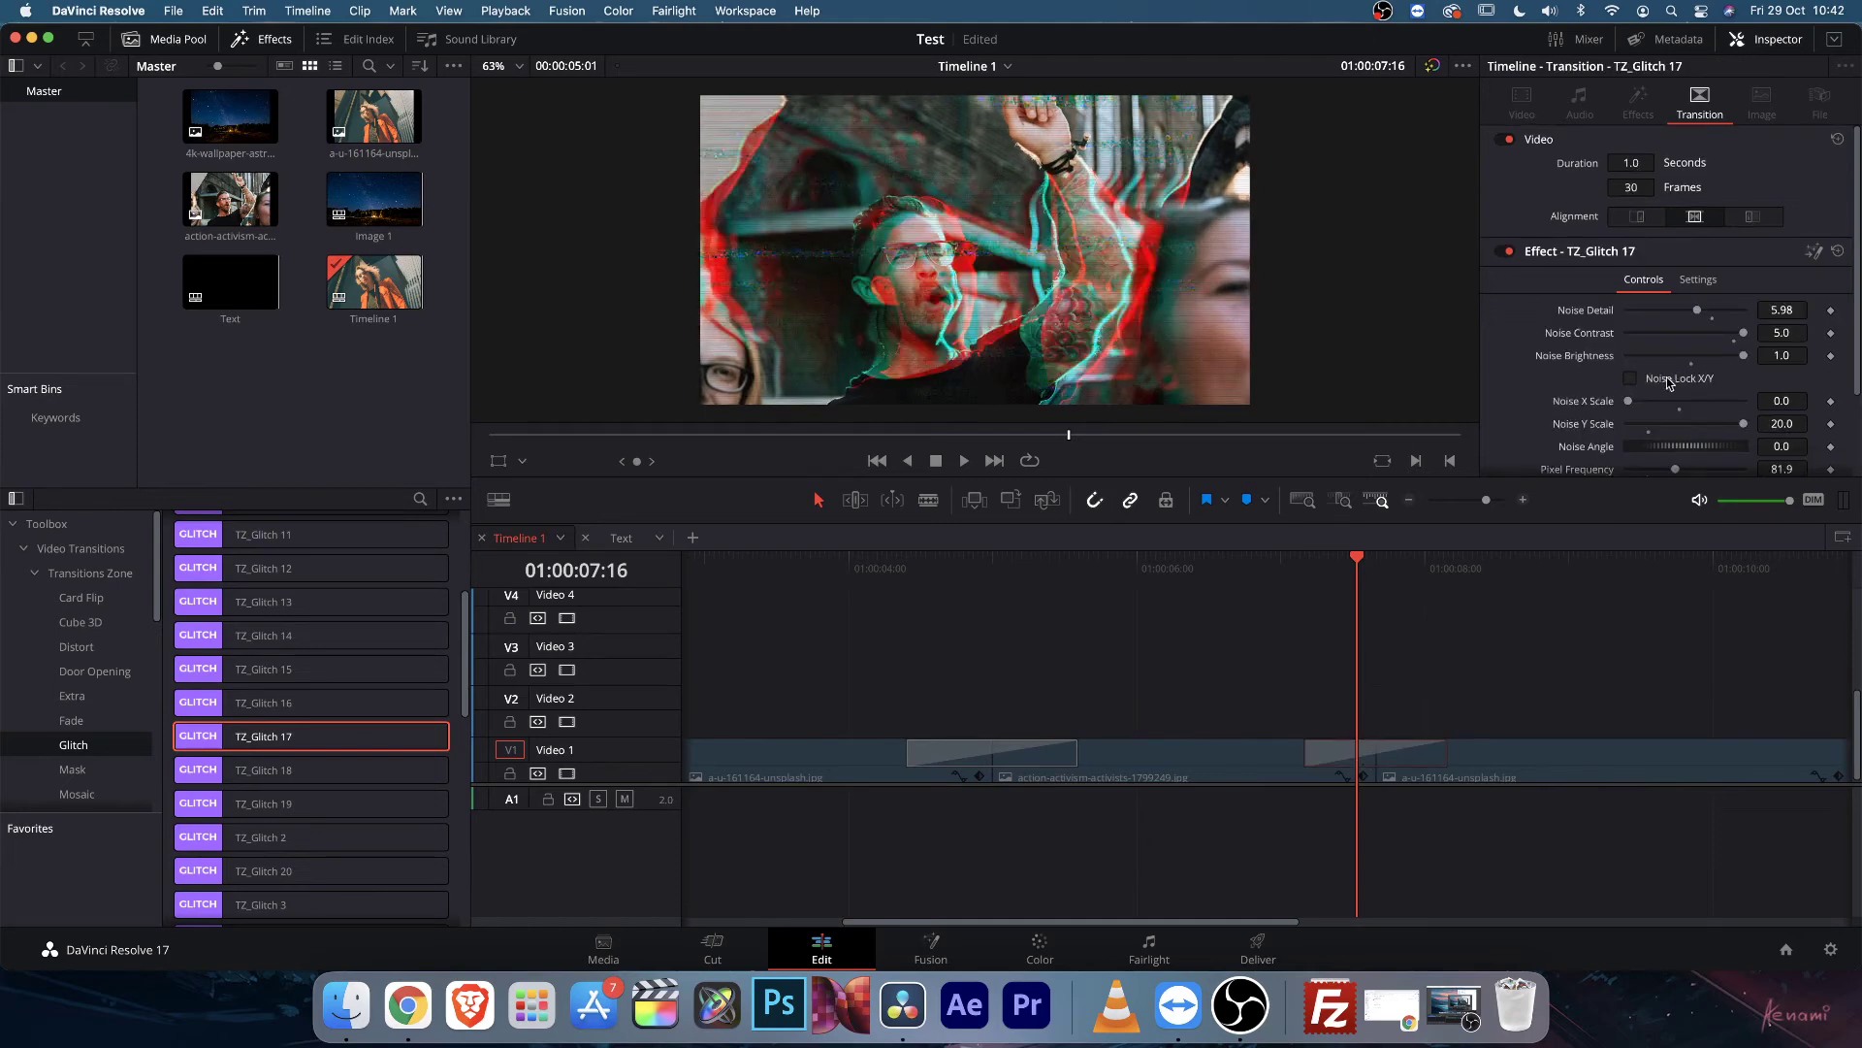
Lower TZ_Glitch 17's Pixel Strength to 0.283 and raise Noise X Scale to 8.98.
{"action": "scroll", "coordinate": [1570, 296], "scroll_direction": "down", "scroll_amount": 3}
{"action": "scroll", "coordinate": [1569, 296], "scroll_direction": "down", "scroll_amount": 1}
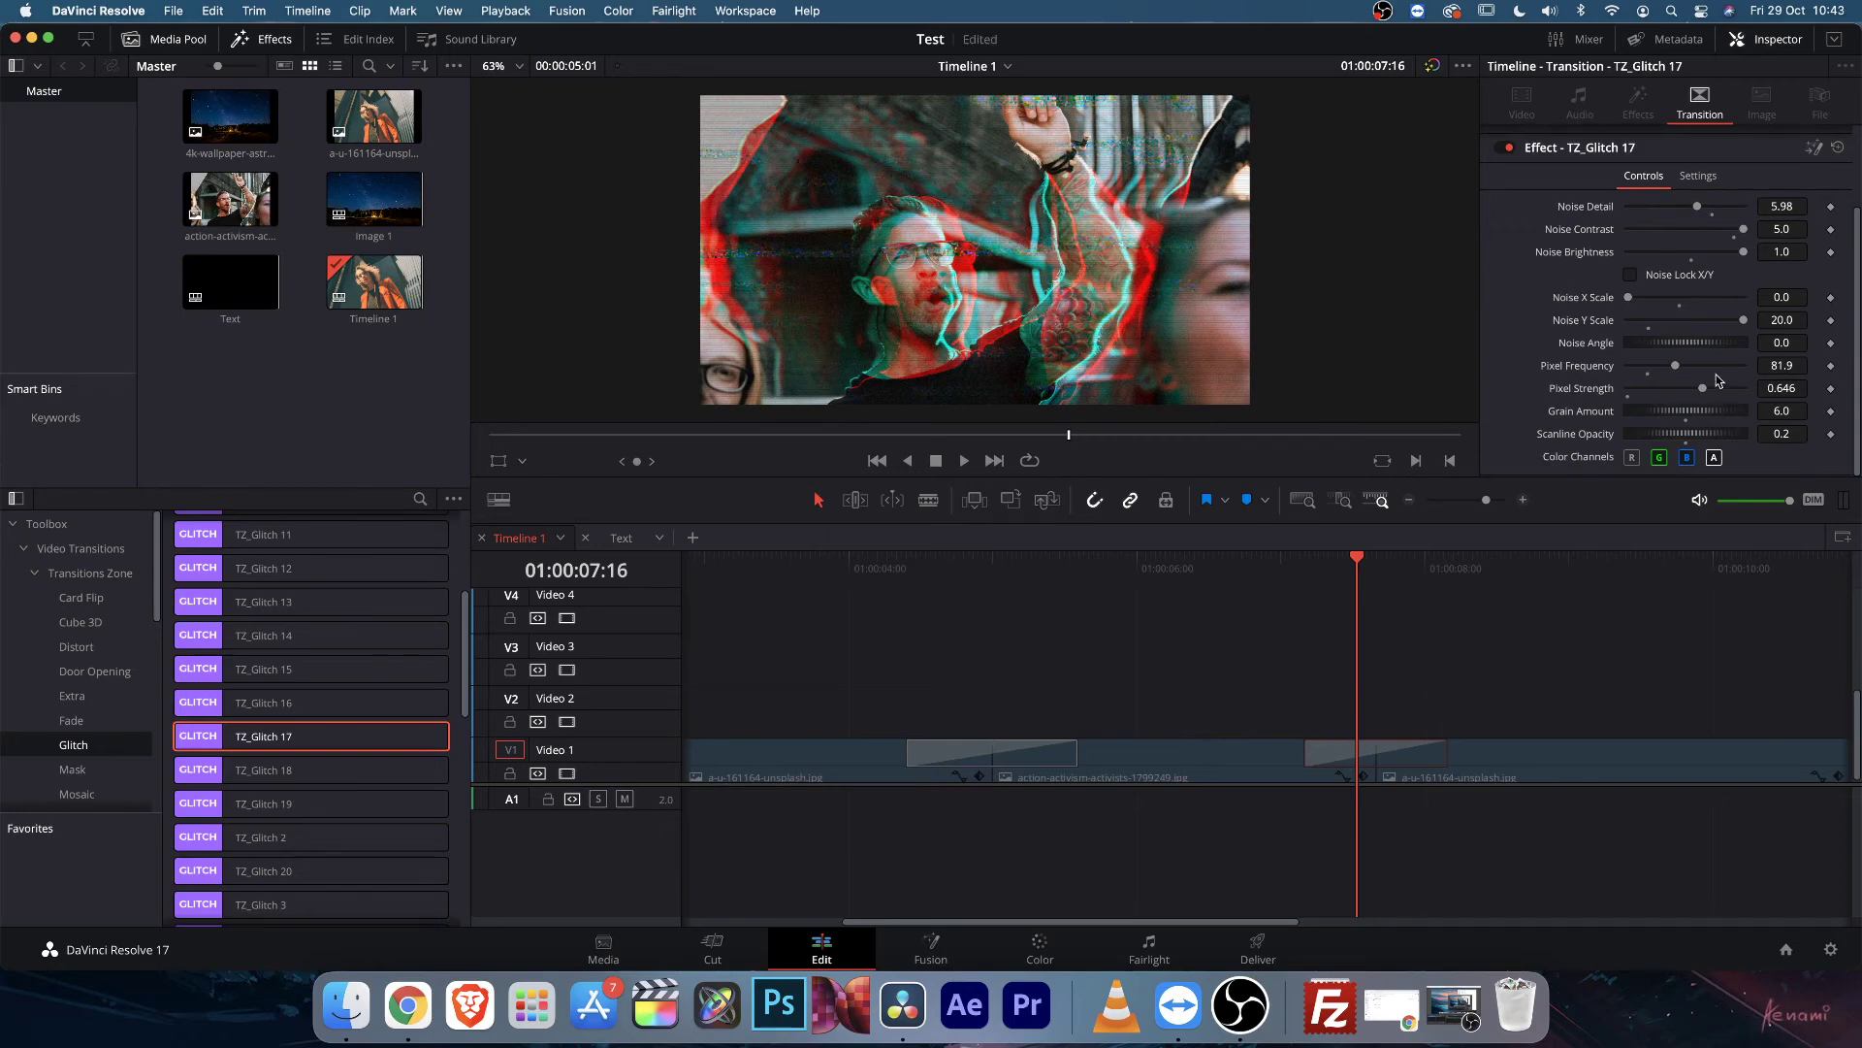
{"action": "left_click_drag", "start_coordinate": [1705, 389], "coordinate": [1638, 374]}
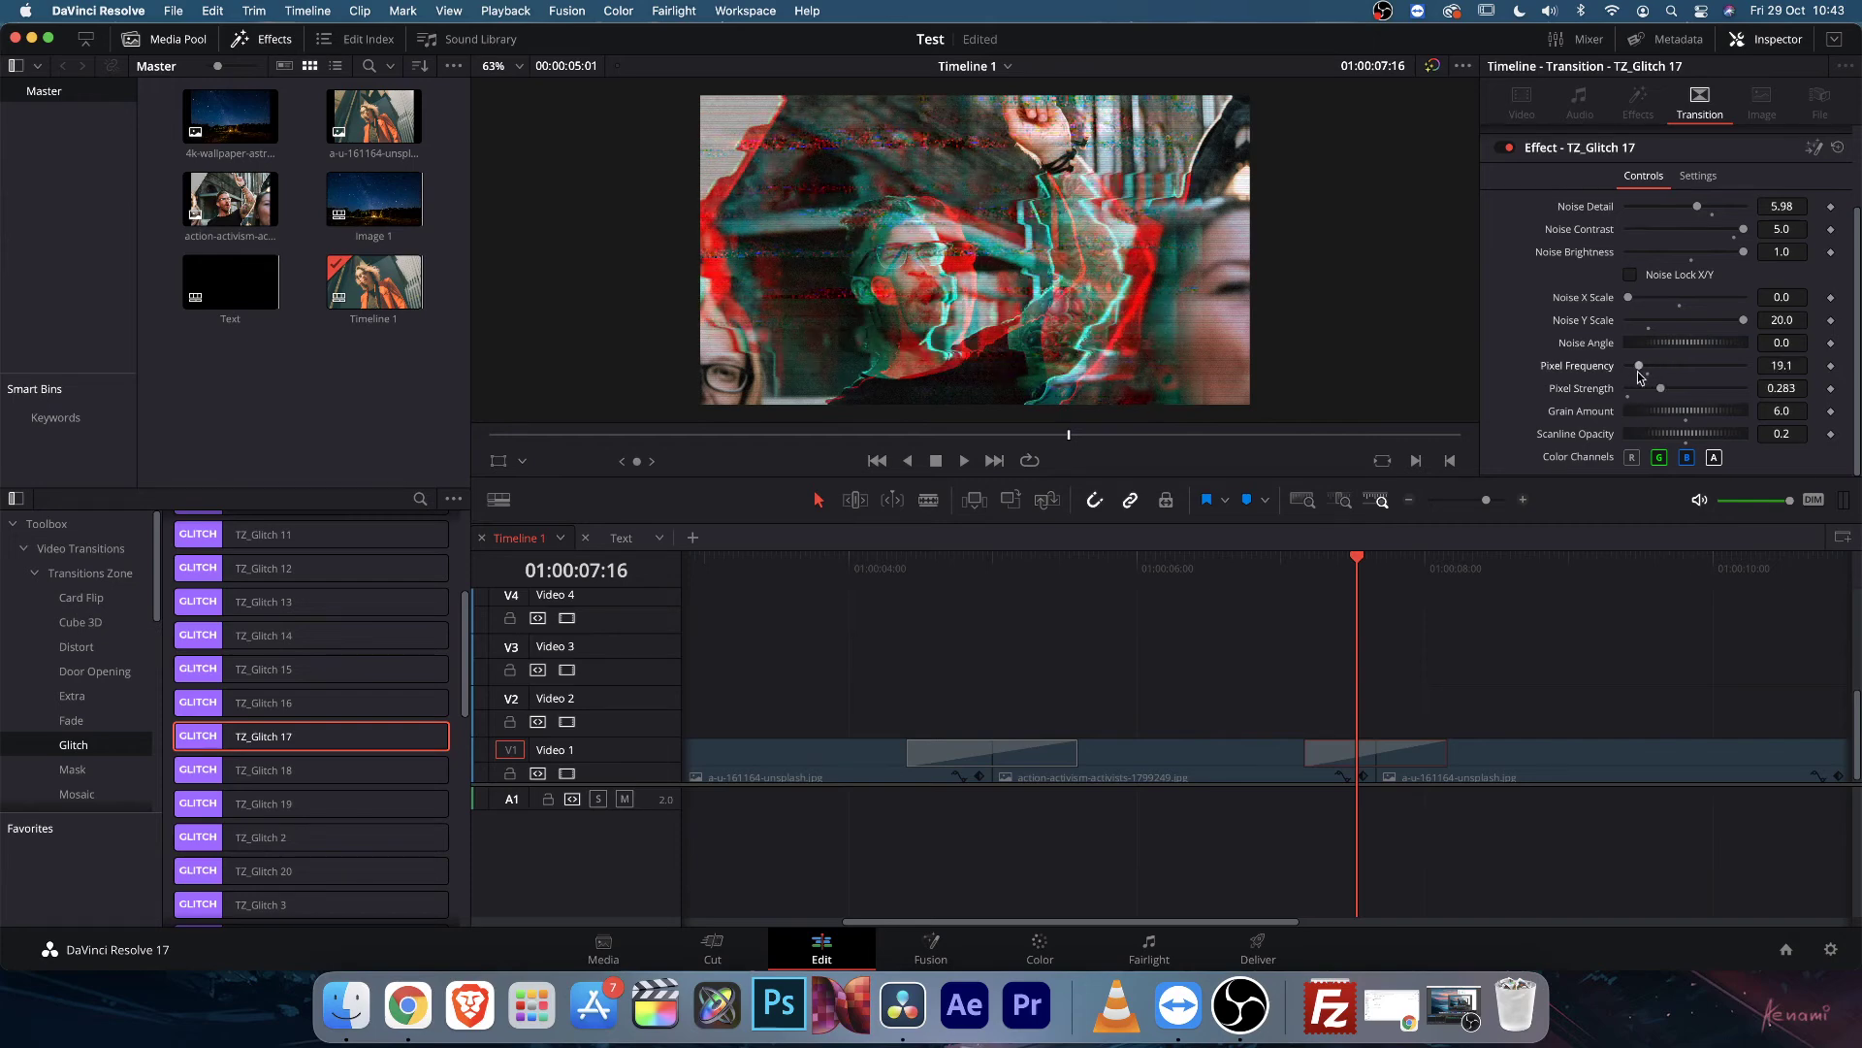
{"action": "left_click_drag", "start_coordinate": [1639, 298], "coordinate": [1775, 296]}
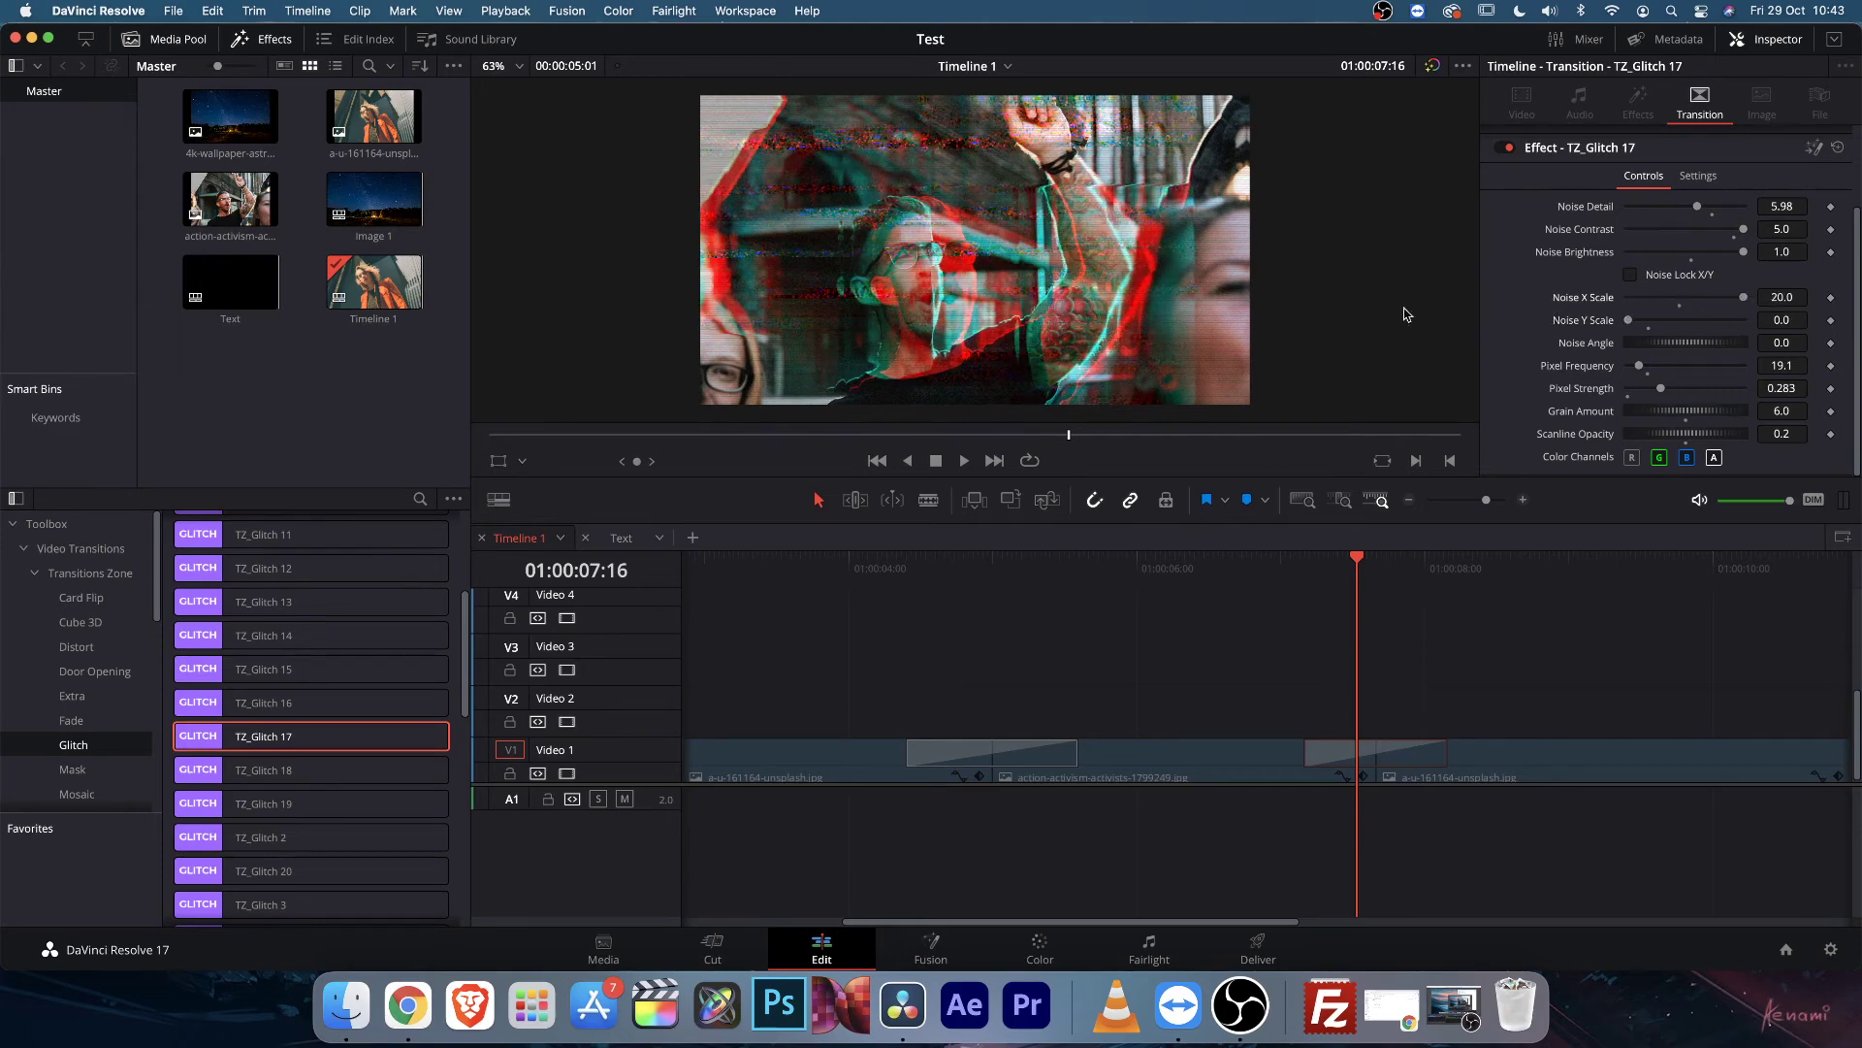
Save the second V1 transition's customised TZ_Glitch 17 settings as a preset named 'Test Glitch'.
{"action": "right_click", "coordinate": [1347, 758]}
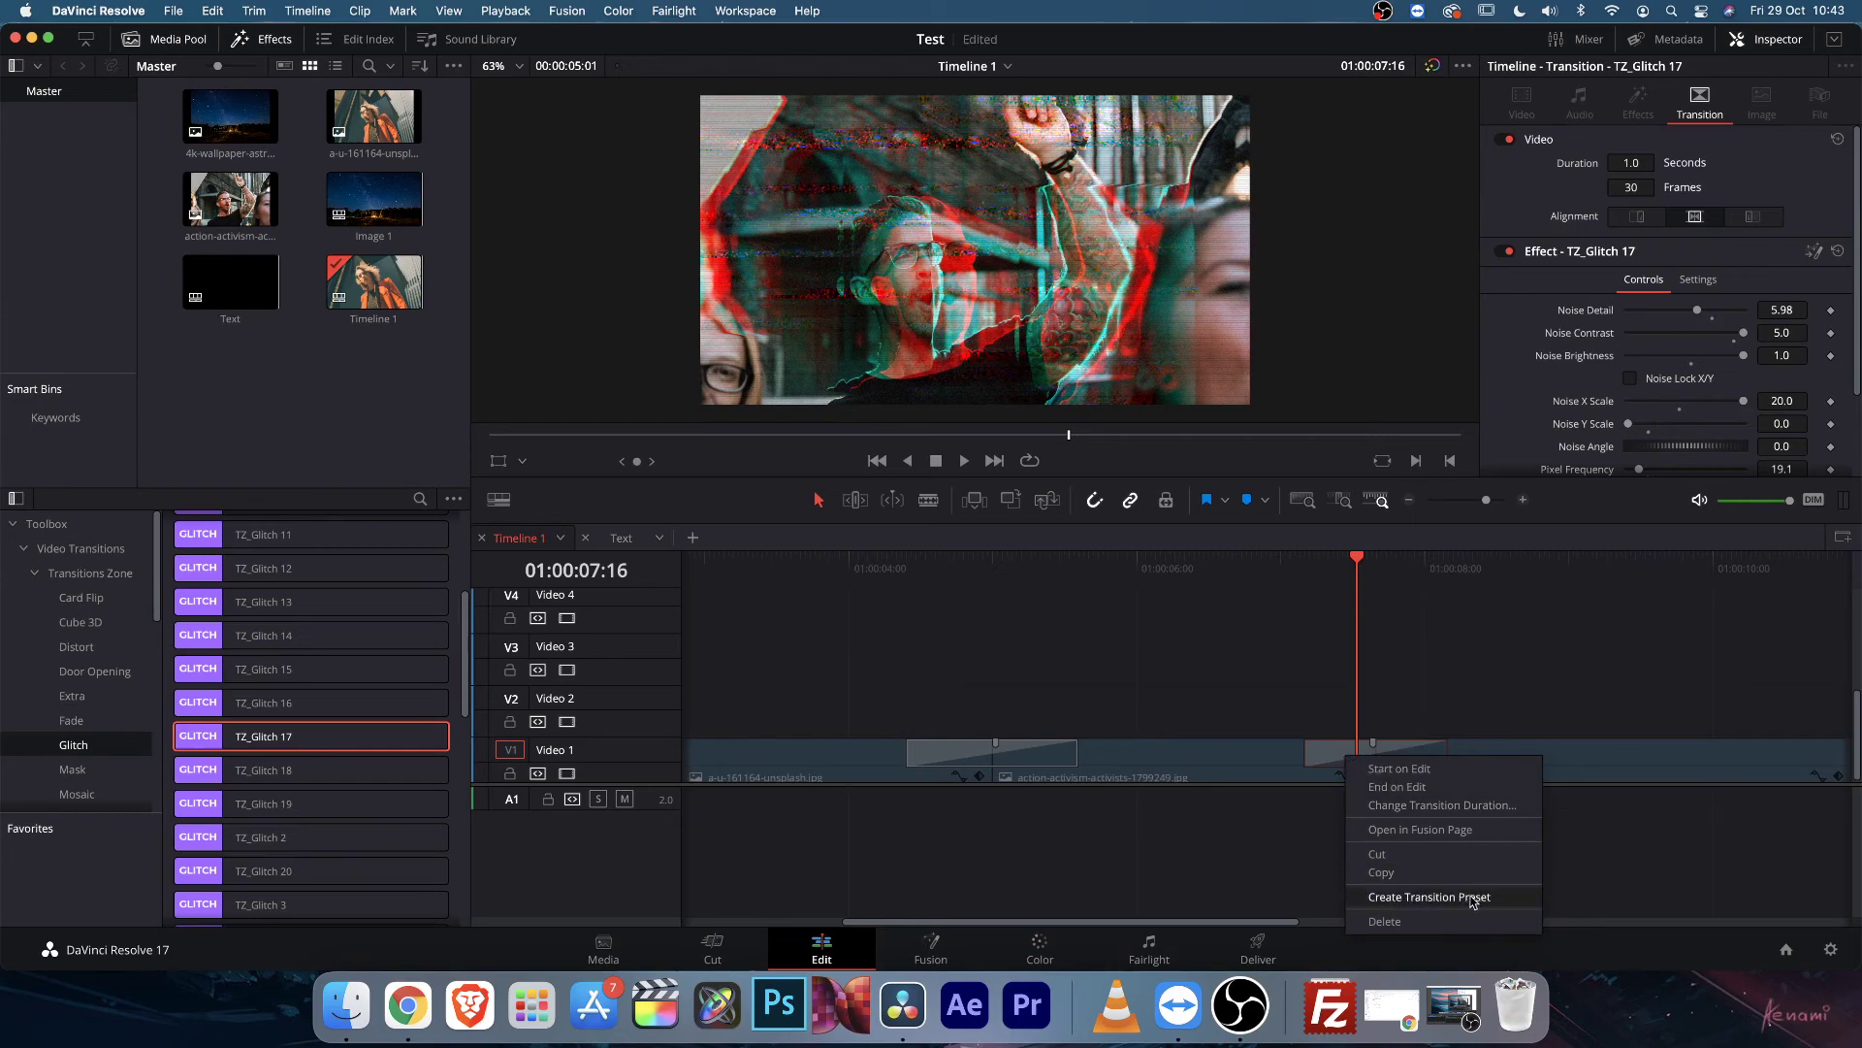
{"action": "left_click", "coordinate": [1498, 897]}
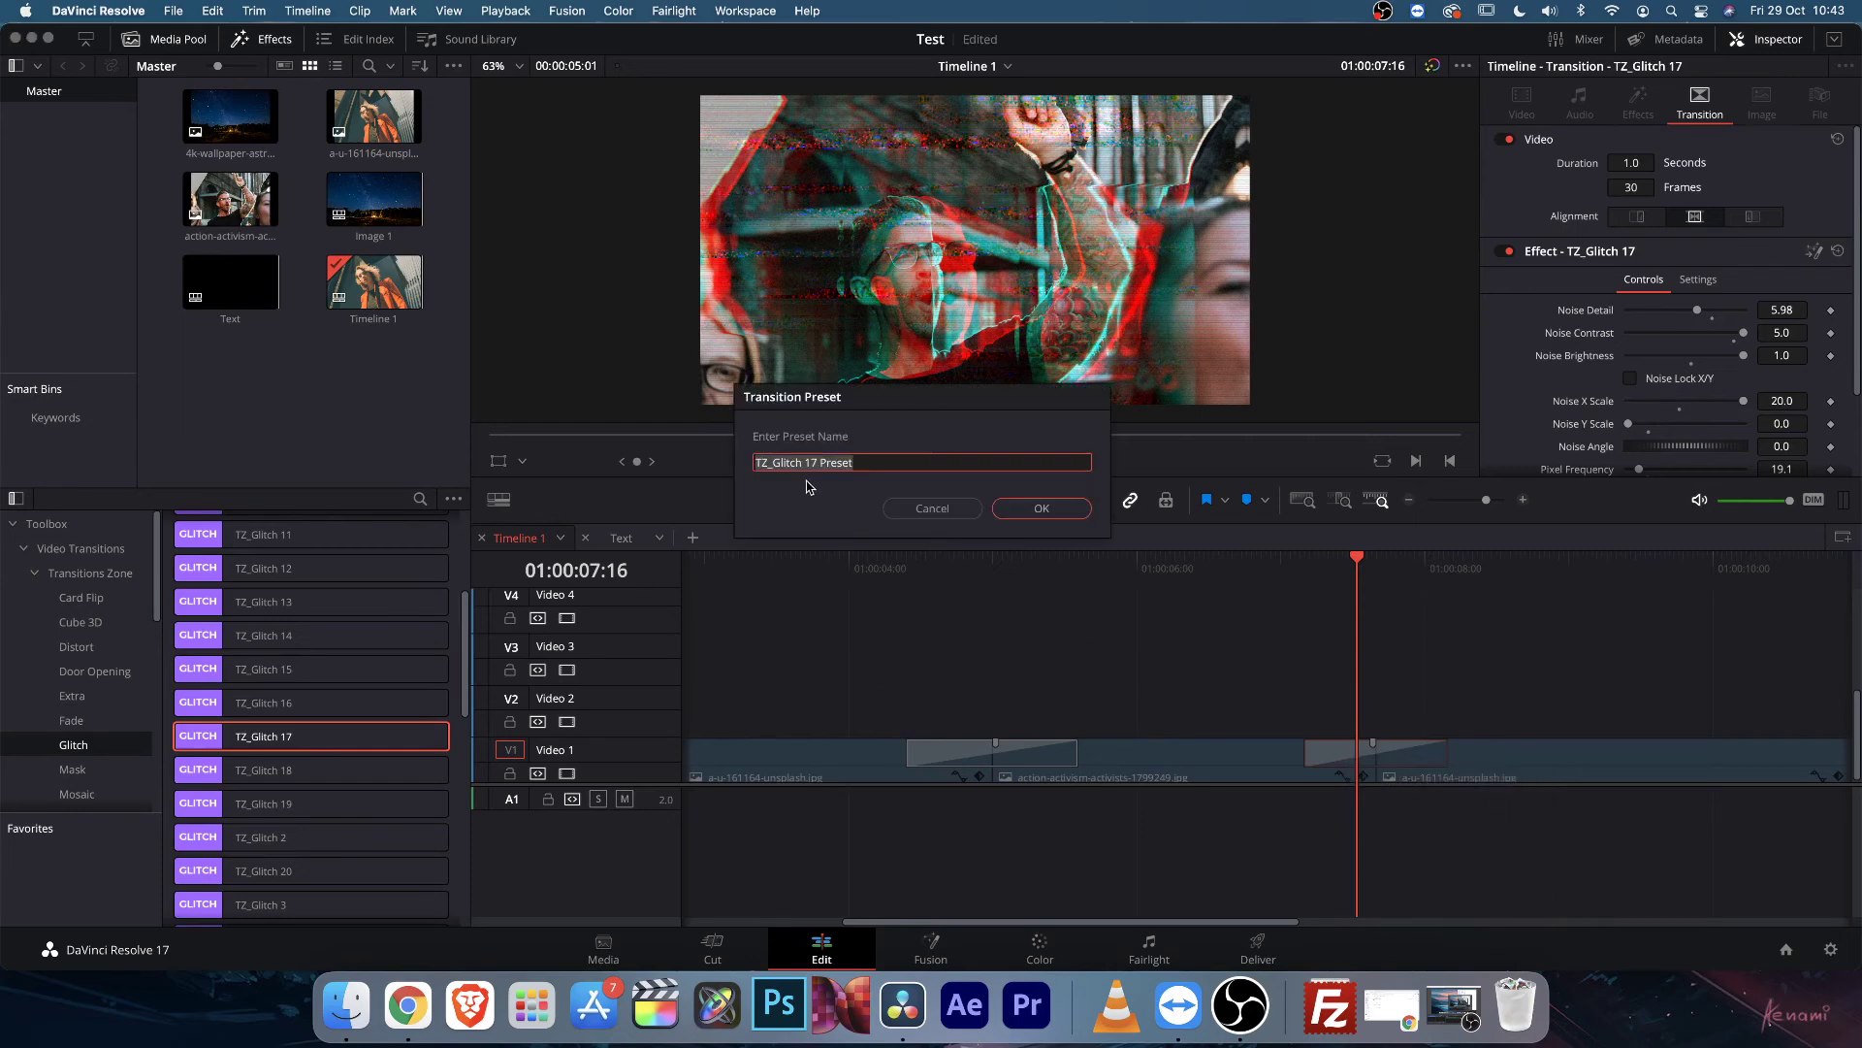
{"action": "type", "text": "Te"}
{"action": "left_click", "coordinate": [1044, 509]}
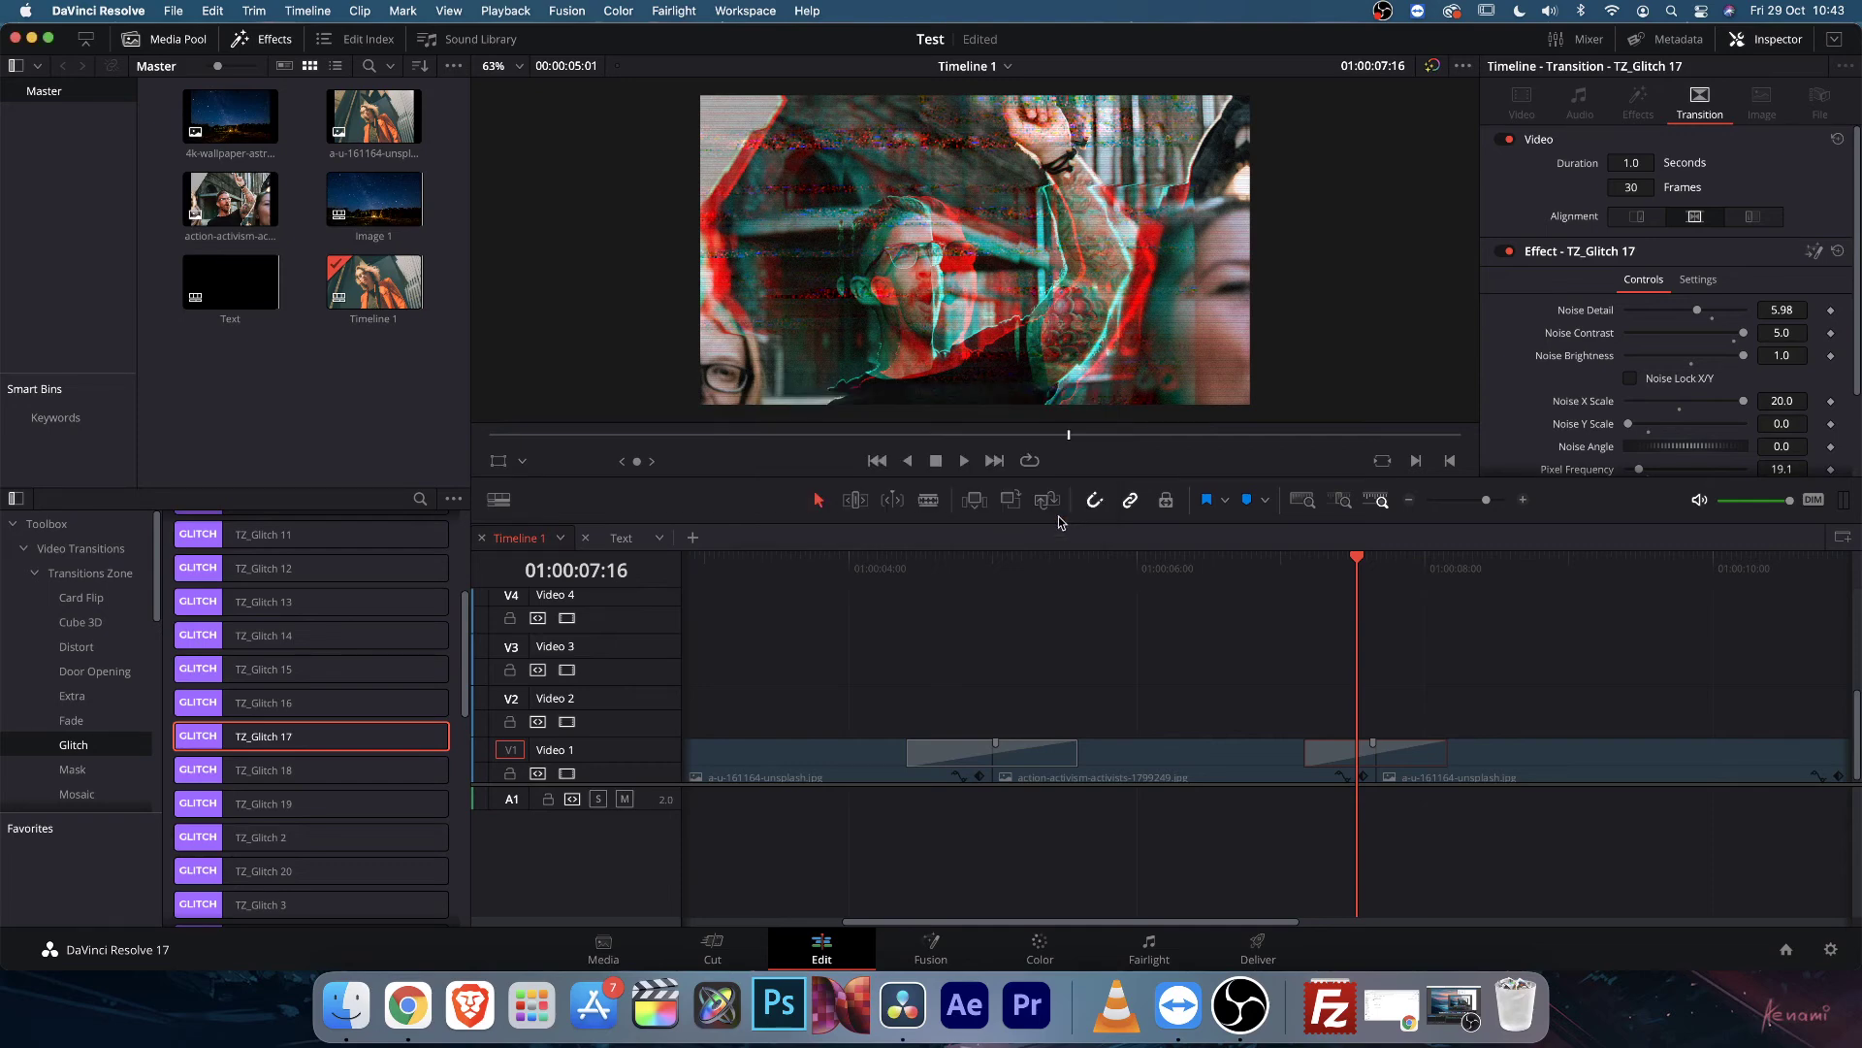
Find Test Glitch in the User section of Video Transitions and star it as a favourite.
{"action": "left_click", "coordinate": [36, 574]}
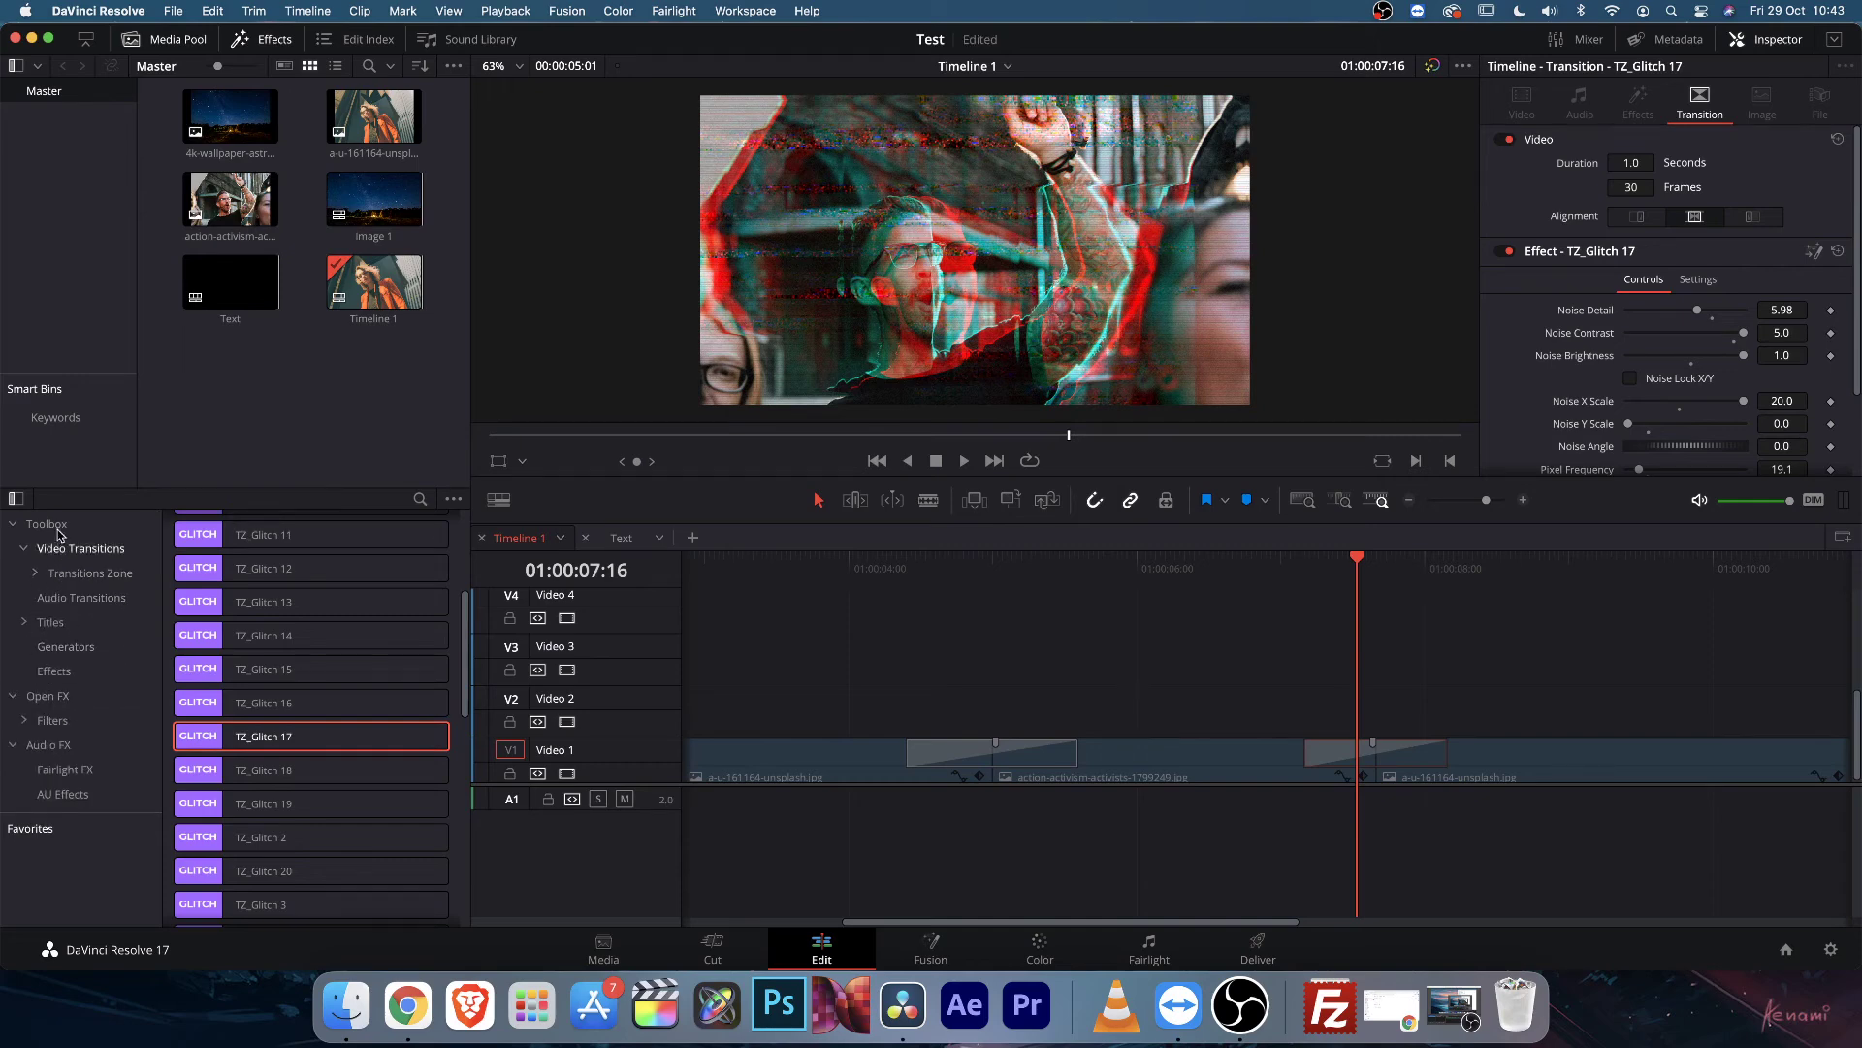
{"action": "left_click", "coordinate": [24, 549]}
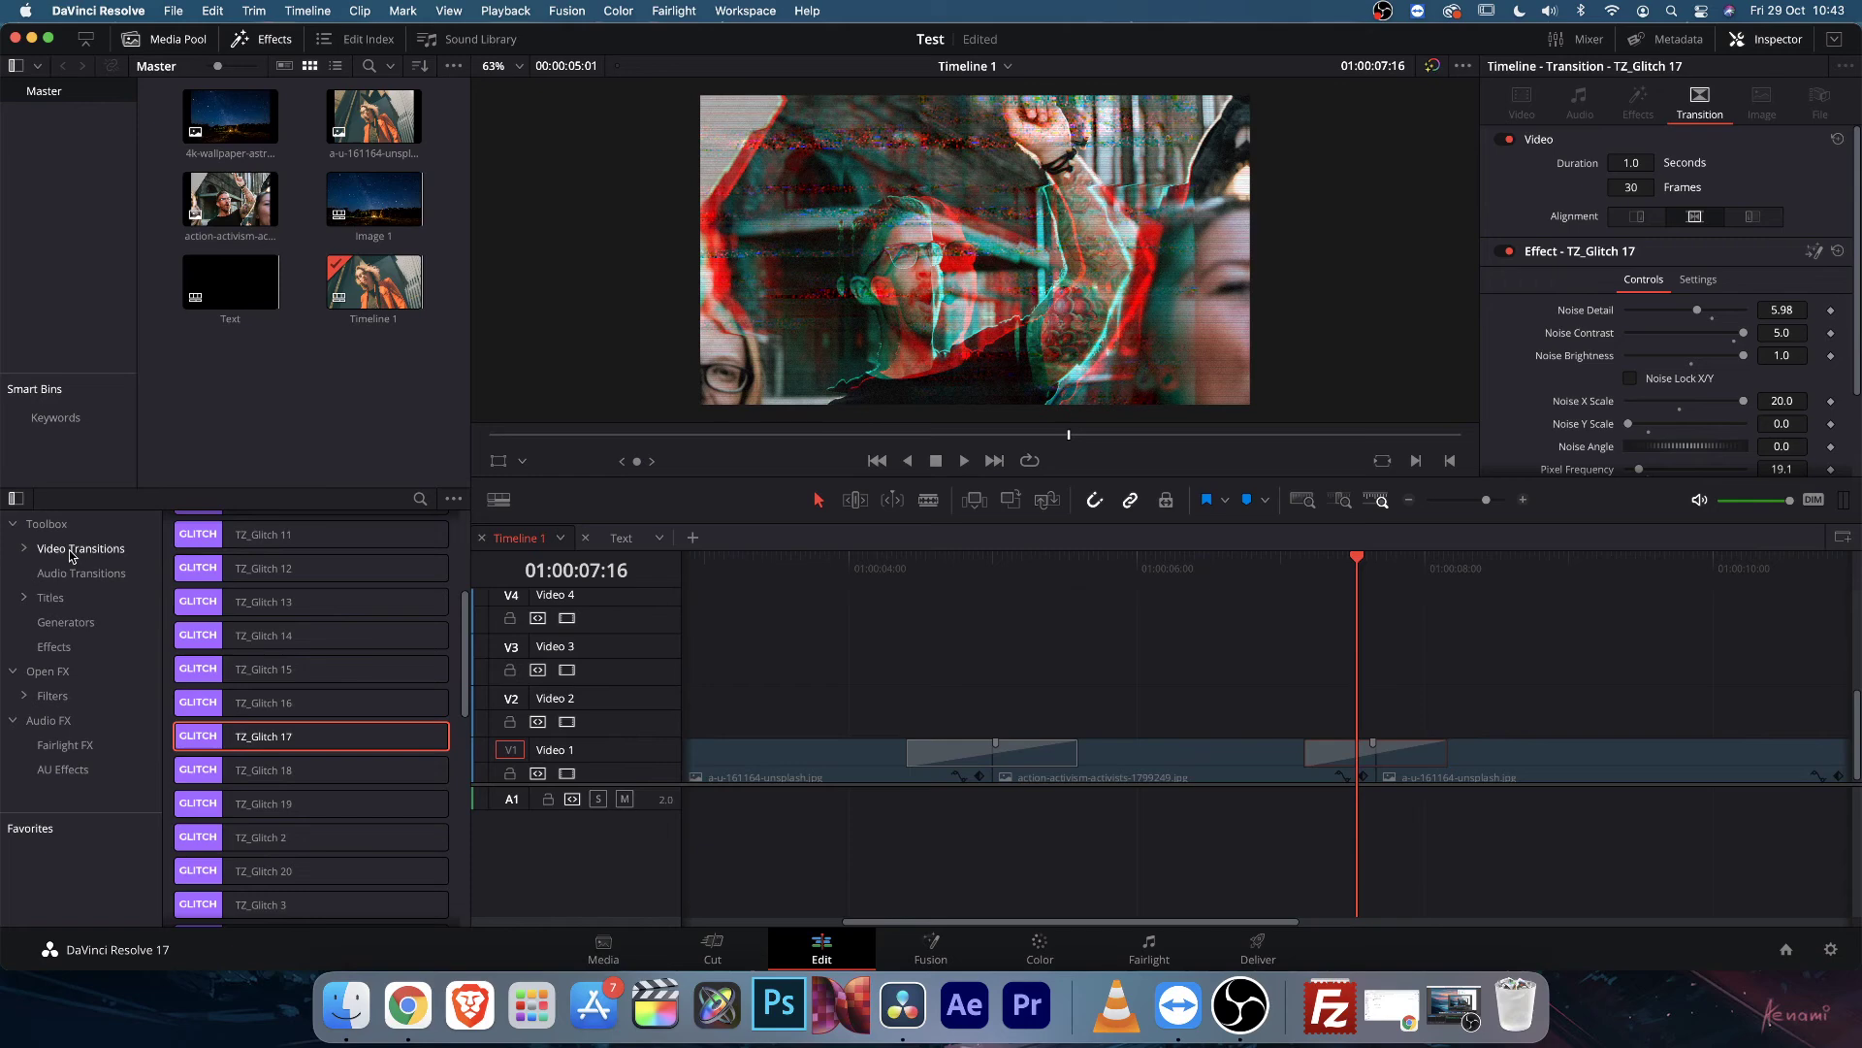
{"action": "left_click", "coordinate": [71, 549]}
{"action": "scroll", "coordinate": [330, 645], "scroll_direction": "down", "scroll_amount": 10}
{"action": "scroll", "coordinate": [460, 660], "scroll_direction": "down", "scroll_amount": 10}
{"action": "scroll", "coordinate": [463, 663], "scroll_direction": "down", "scroll_amount": 3}
{"action": "left_click", "coordinate": [219, 697]}
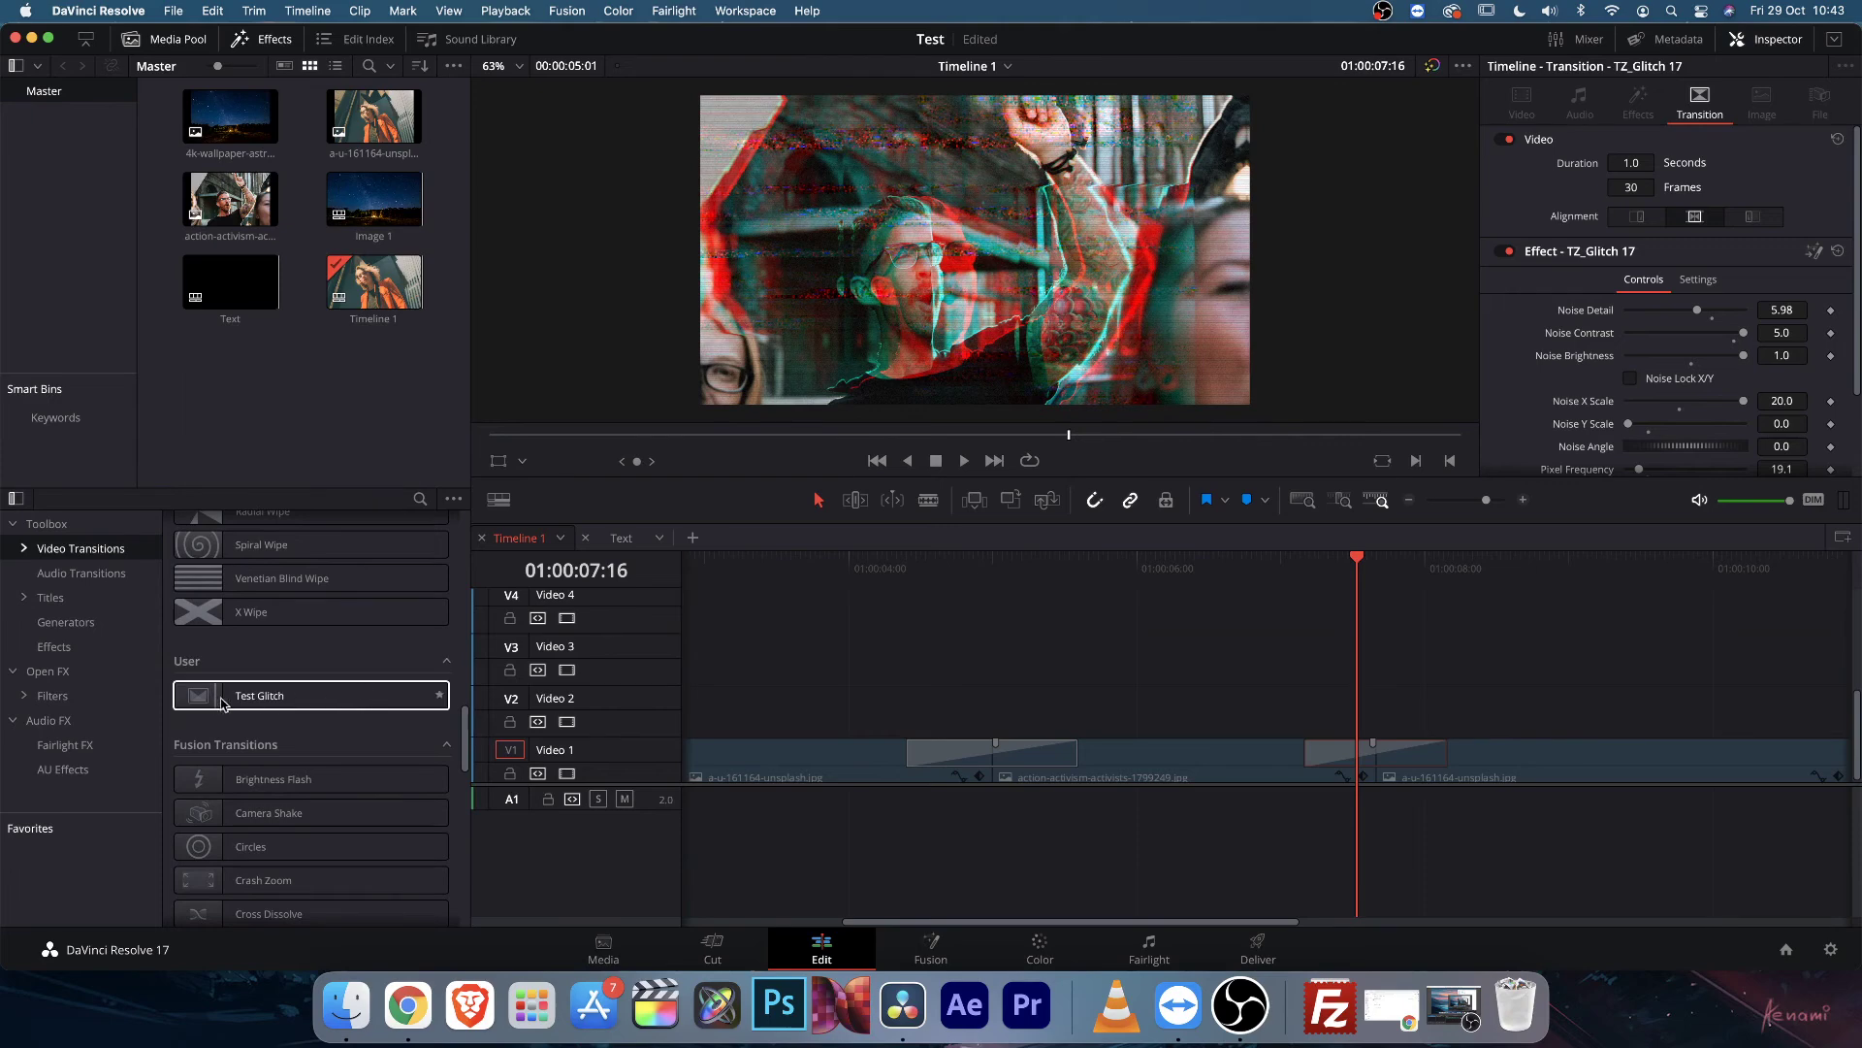
{"action": "left_click", "coordinate": [440, 696]}
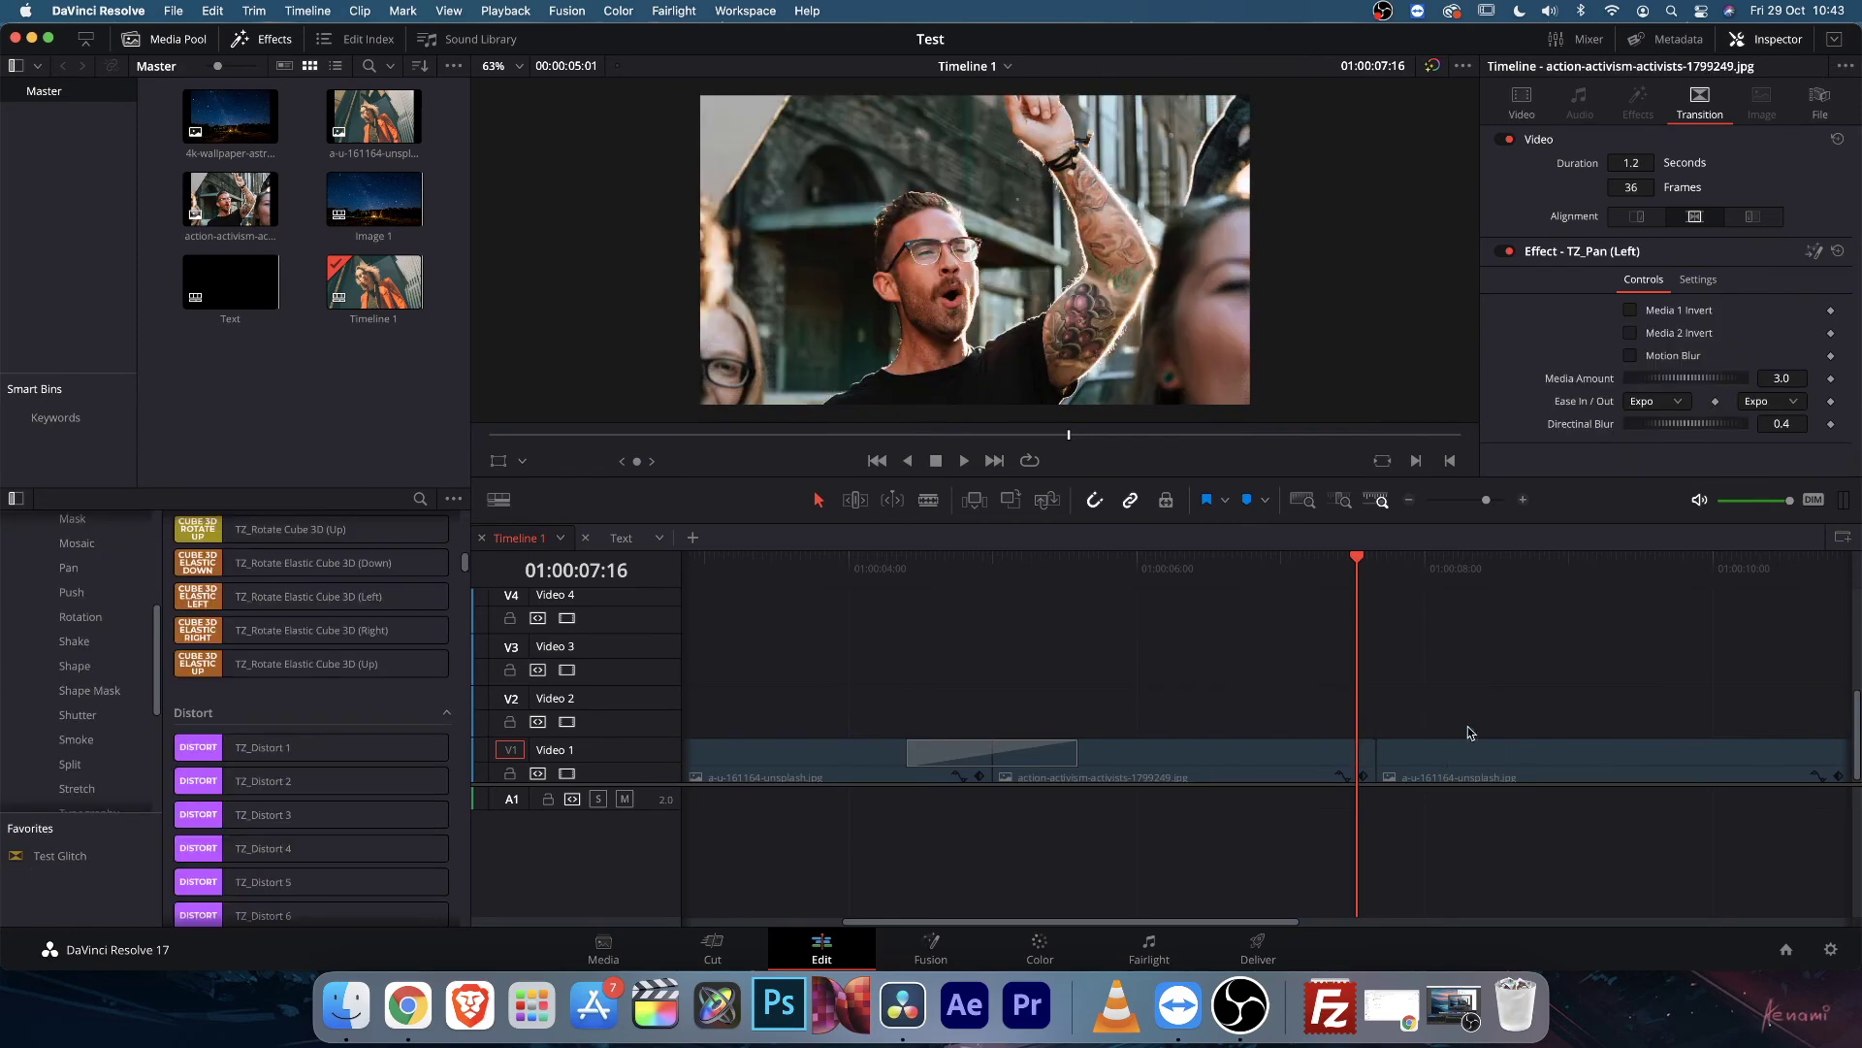
{"action": "left_click", "coordinate": [1321, 562]}
{"action": "scroll", "coordinate": [123, 644], "scroll_direction": "down", "scroll_amount": 5}
{"action": "scroll", "coordinate": [123, 644], "scroll_direction": "up", "scroll_amount": 3}
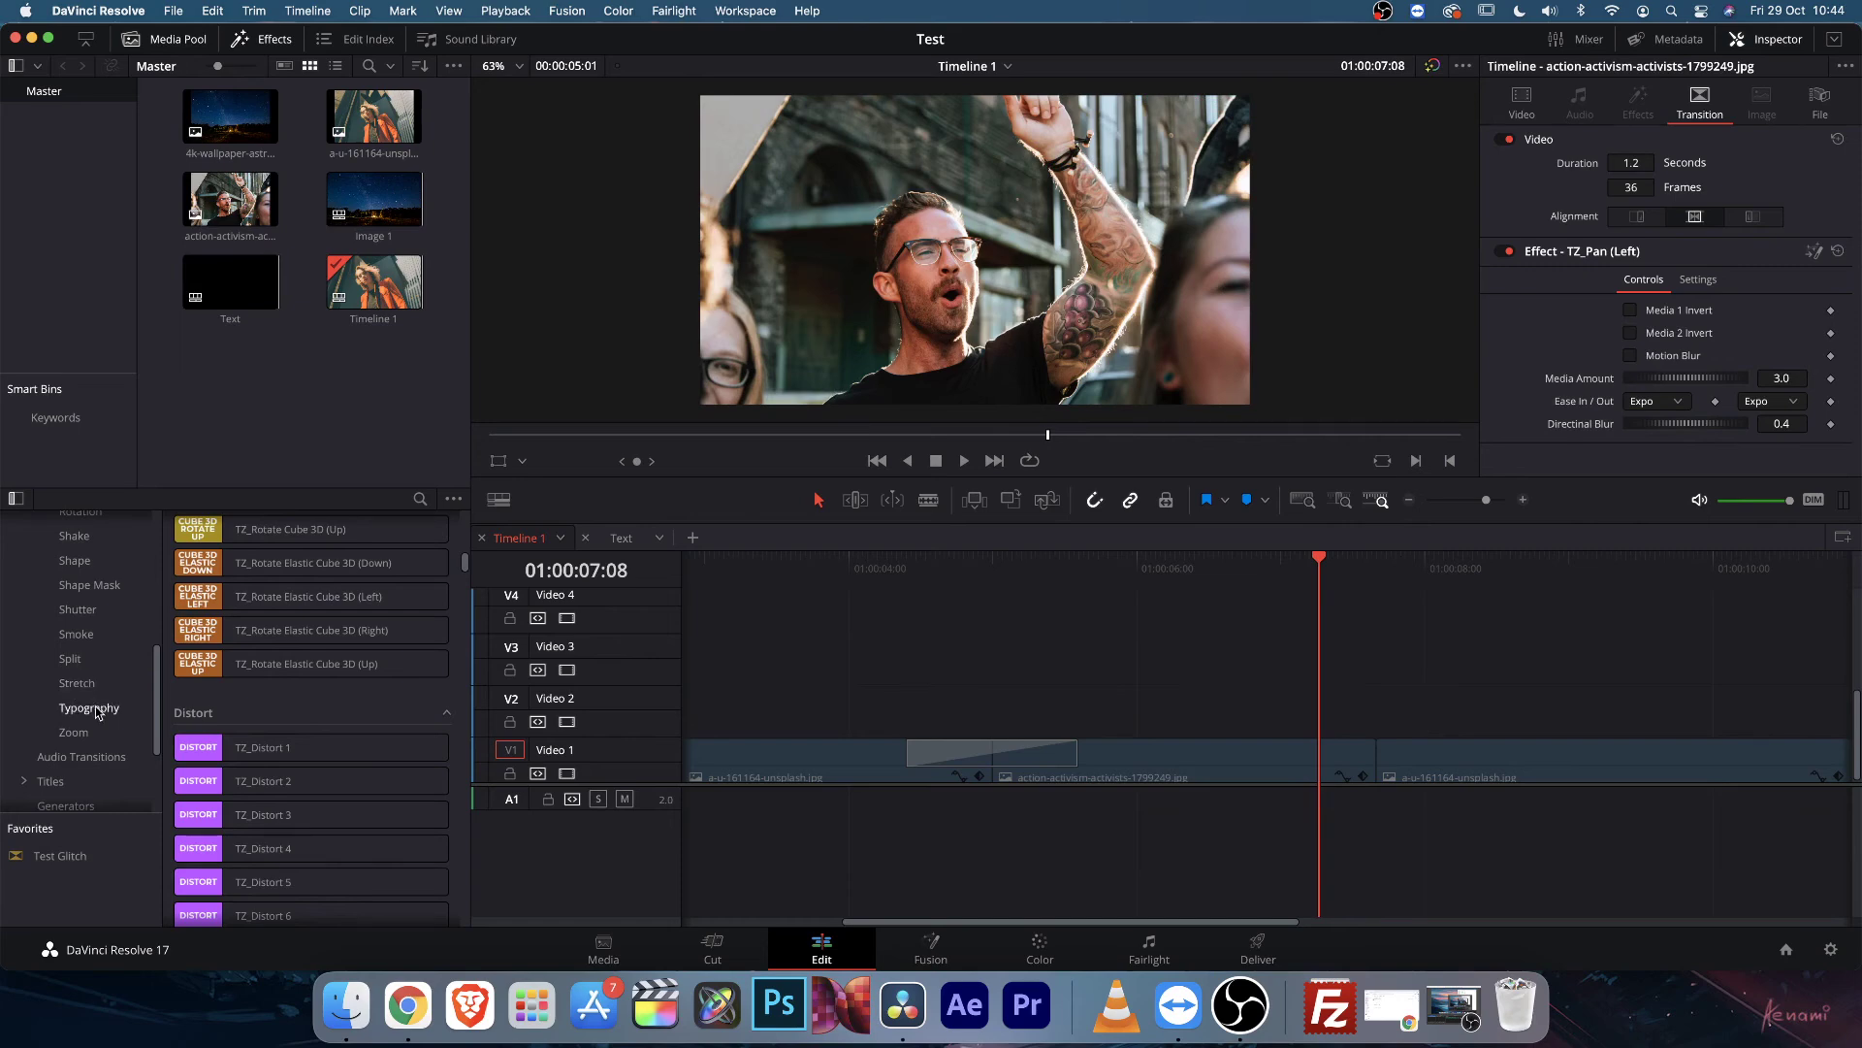
Place TZ_Typography 1 on the second Video 1 cut and preview it.
{"action": "left_click", "coordinate": [85, 708]}
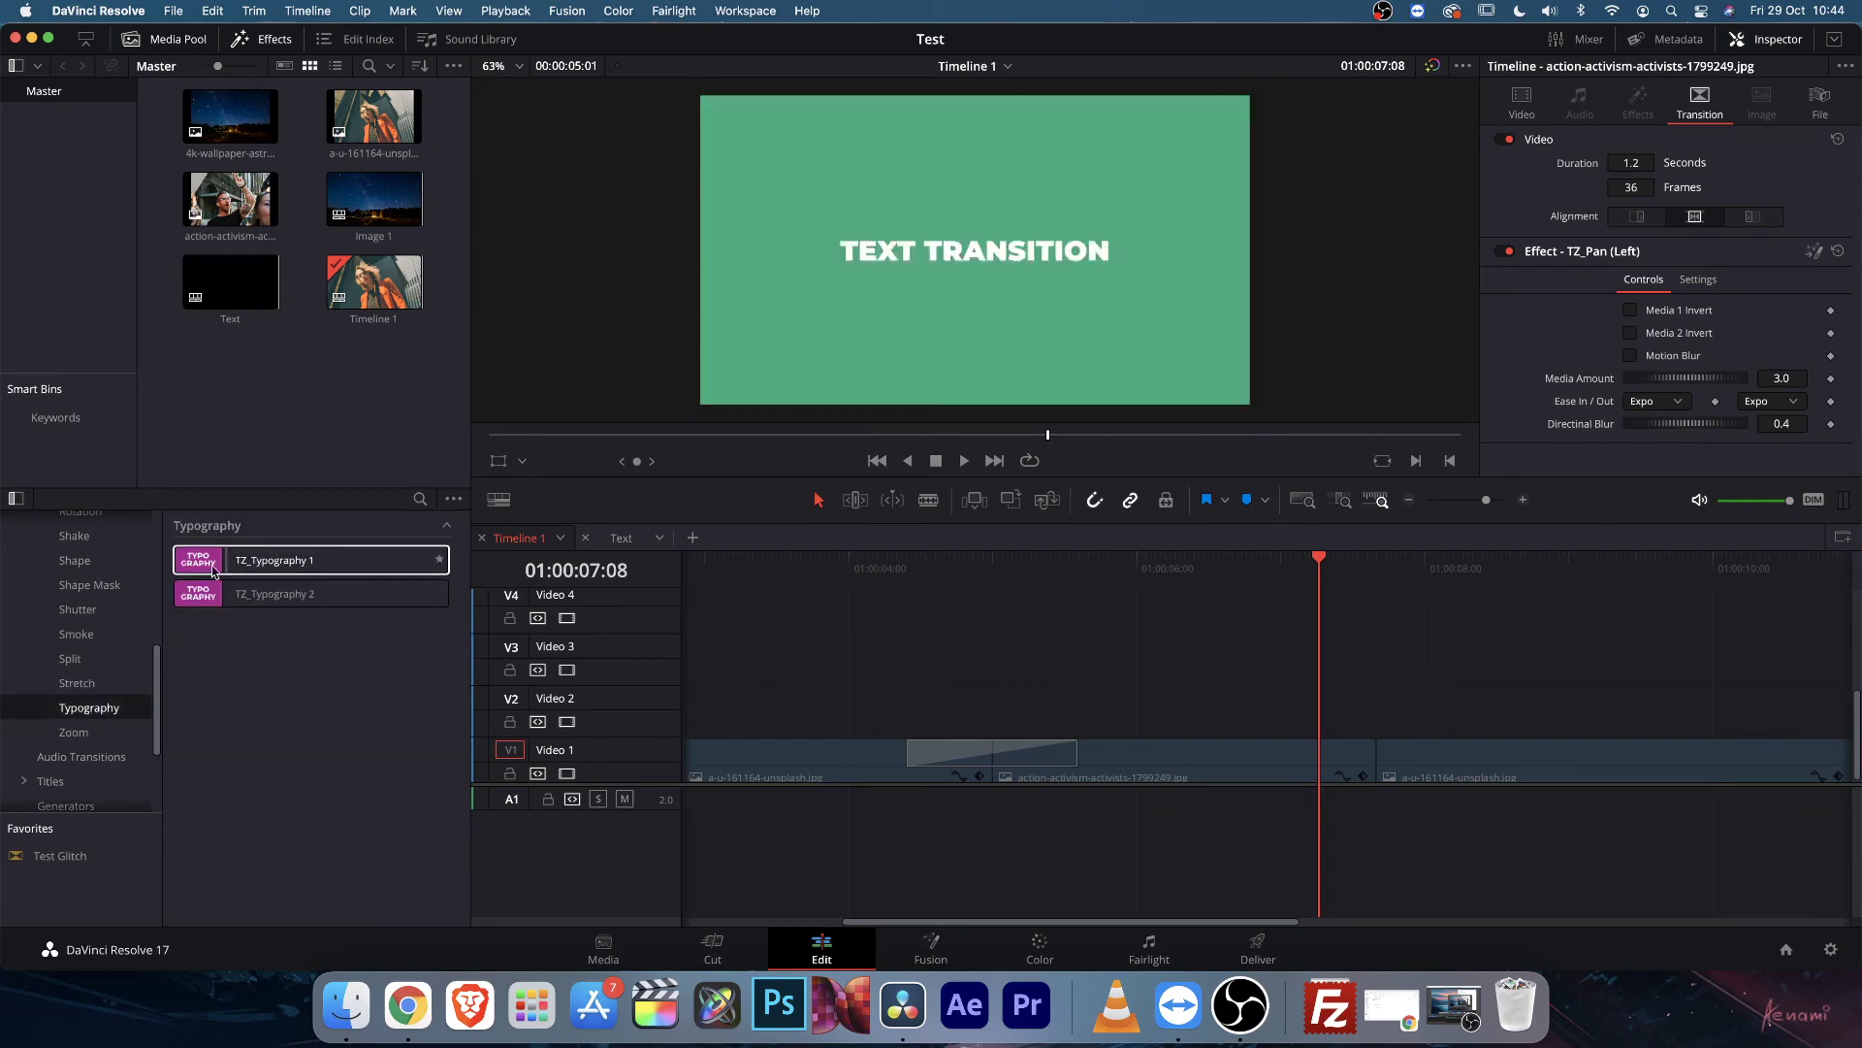
{"action": "left_click_drag", "start_coordinate": [276, 561], "coordinate": [1376, 748]}
{"action": "left_click", "coordinate": [1307, 572]}
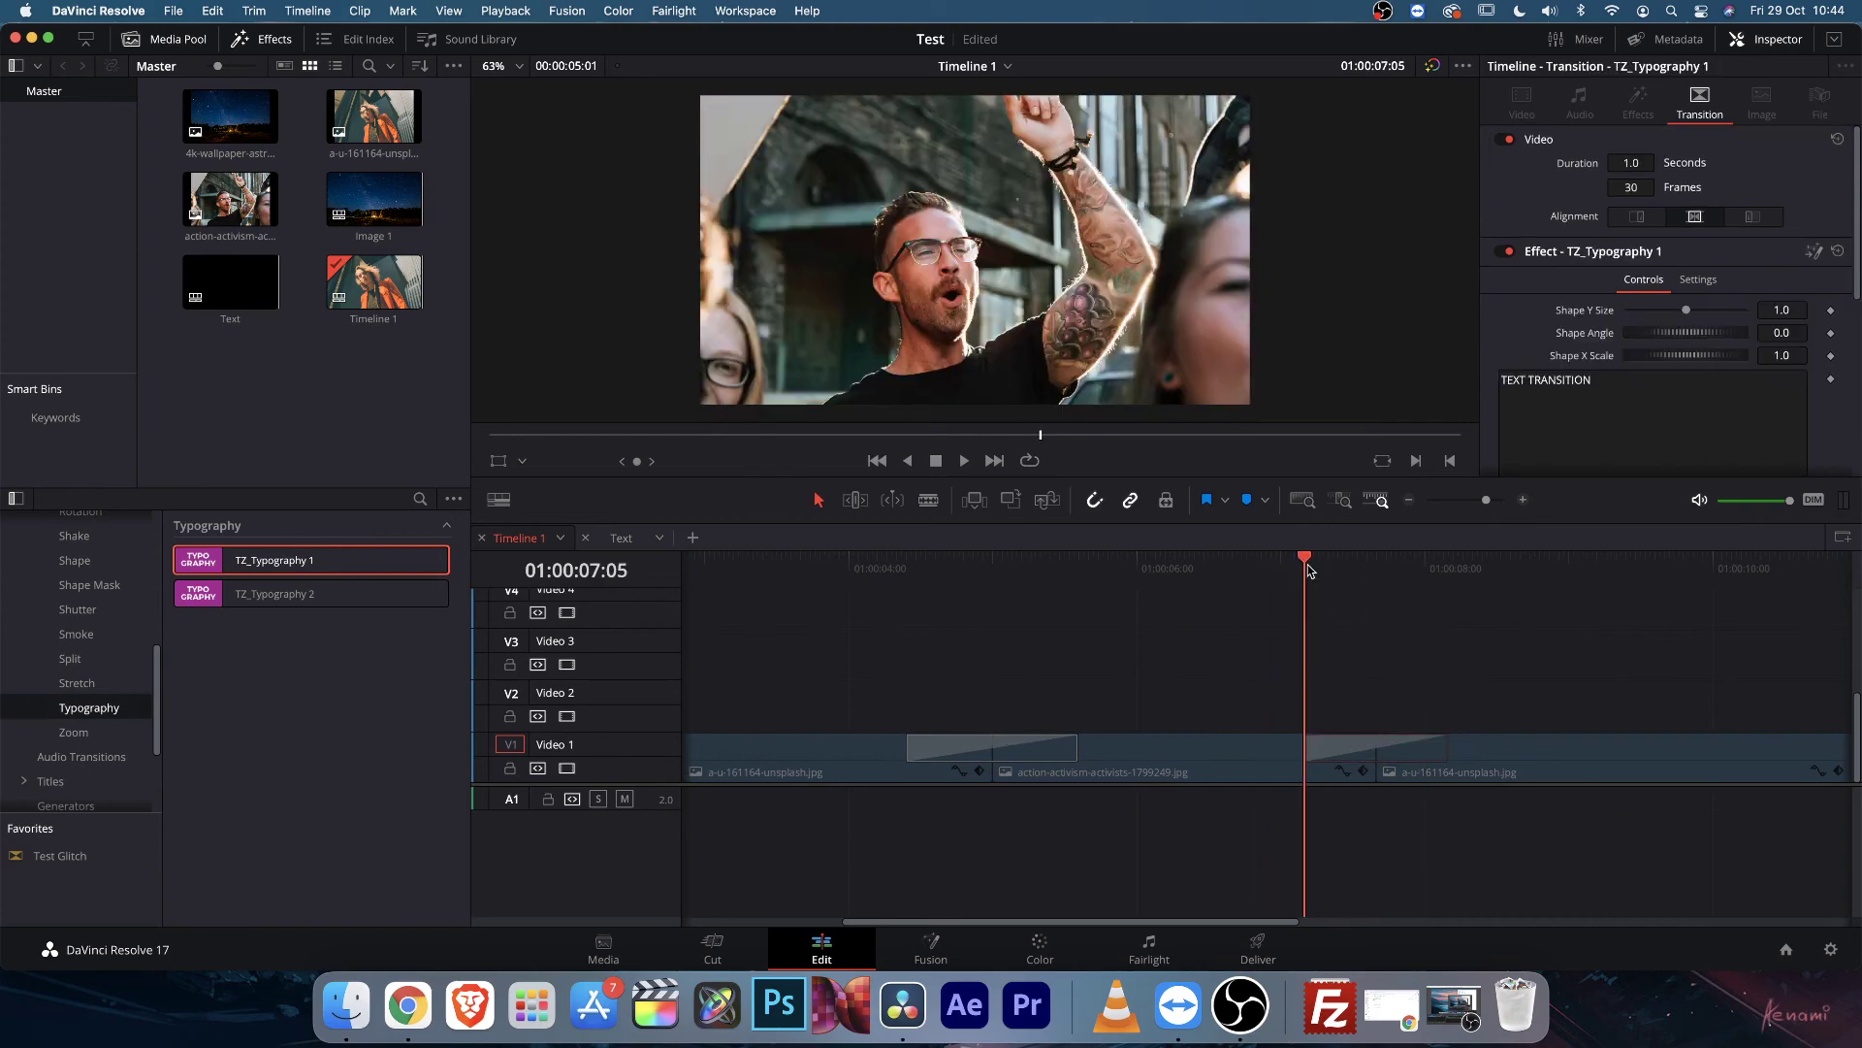
{"action": "key", "text": "space"}
{"action": "mouse_move", "coordinate": [1325, 574]}
{"action": "left_mouse_down"}
{"action": "mouse_move", "coordinate": [1430, 572]}
{"action": "mouse_move", "coordinate": [1352, 572]}
{"action": "left_mouse_up"}
Lengthen the Typography transition to 1.9 seconds and change its caption to 'CHANGE TEXTS'.
{"action": "left_click_drag", "start_coordinate": [1321, 752], "coordinate": [1254, 753]}
{"action": "left_click", "coordinate": [1426, 568]}
{"action": "left_click_drag", "start_coordinate": [1426, 567], "coordinate": [1343, 567]}
{"action": "left_click", "coordinate": [1622, 396]}
{"action": "key", "text": "super+a"}
{"action": "type", "text": "CHANGE TEXTS"}
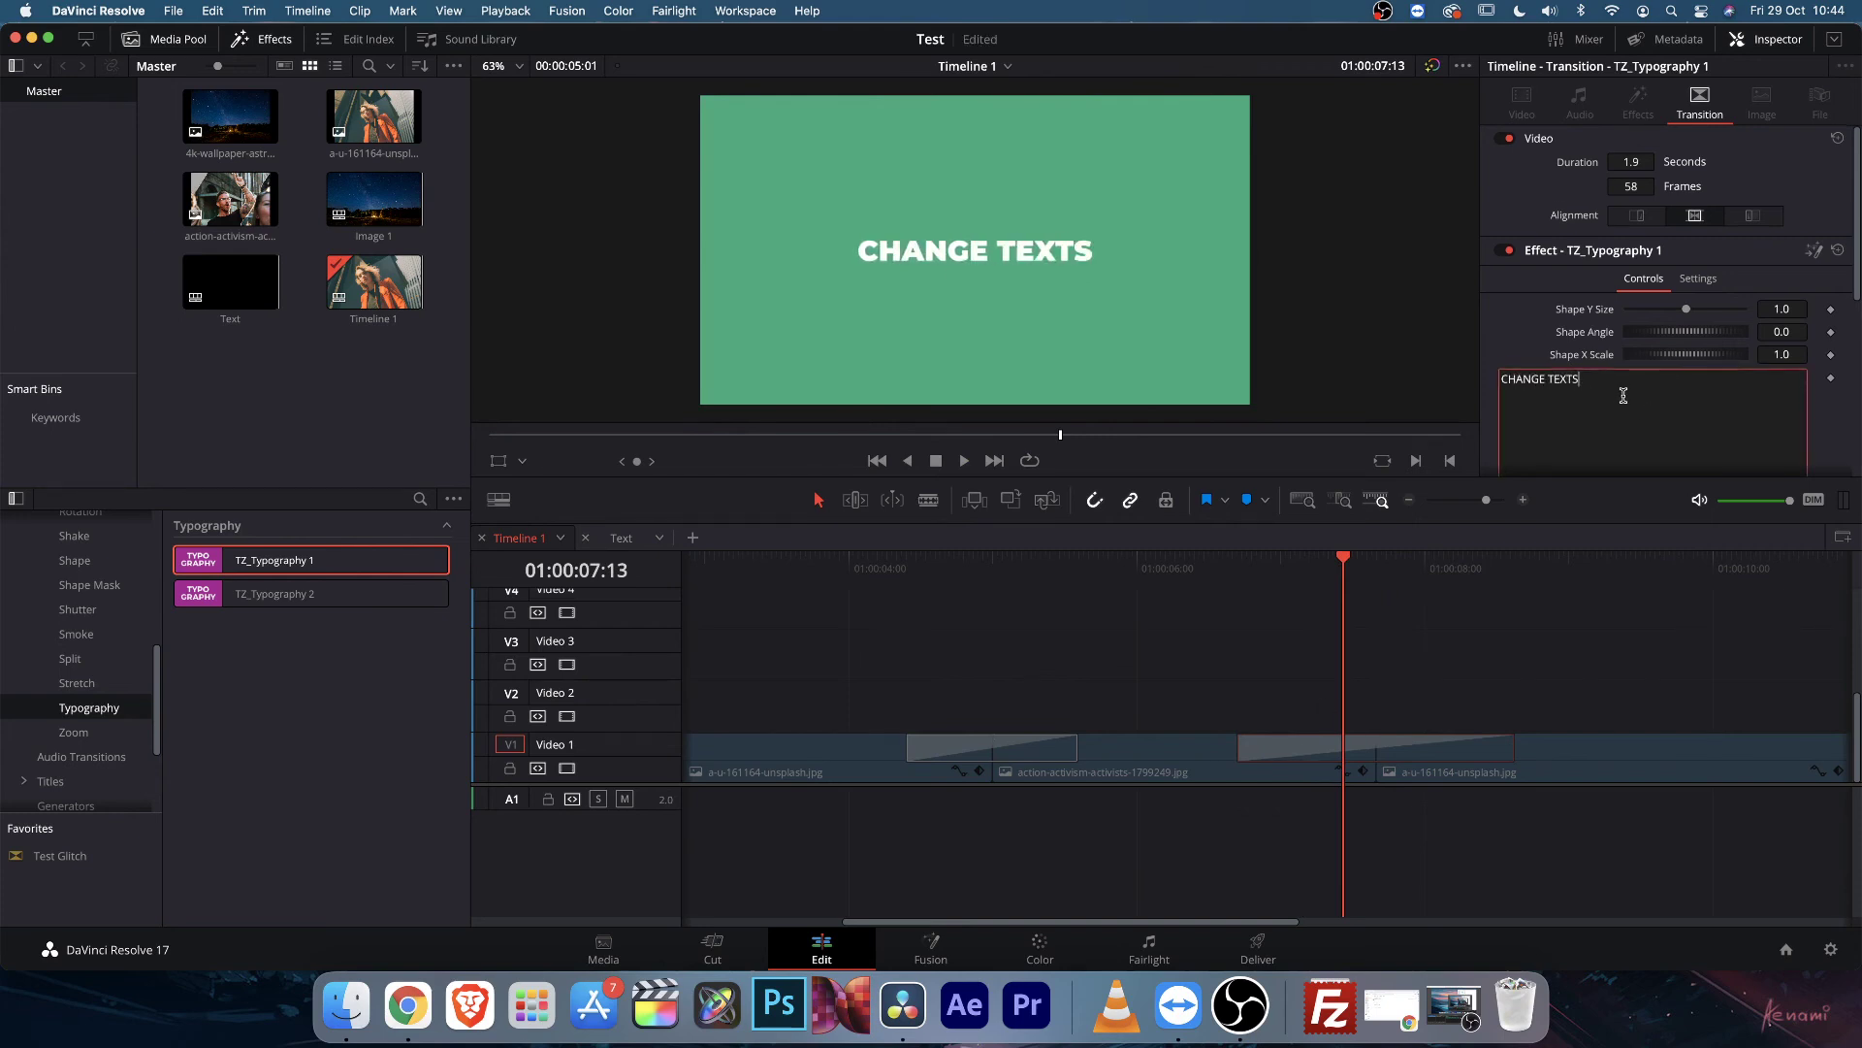
Delete the TZ_Typography 1 transition from the second cut.
{"action": "scroll", "coordinate": [1623, 396], "scroll_direction": "down", "scroll_amount": 8}
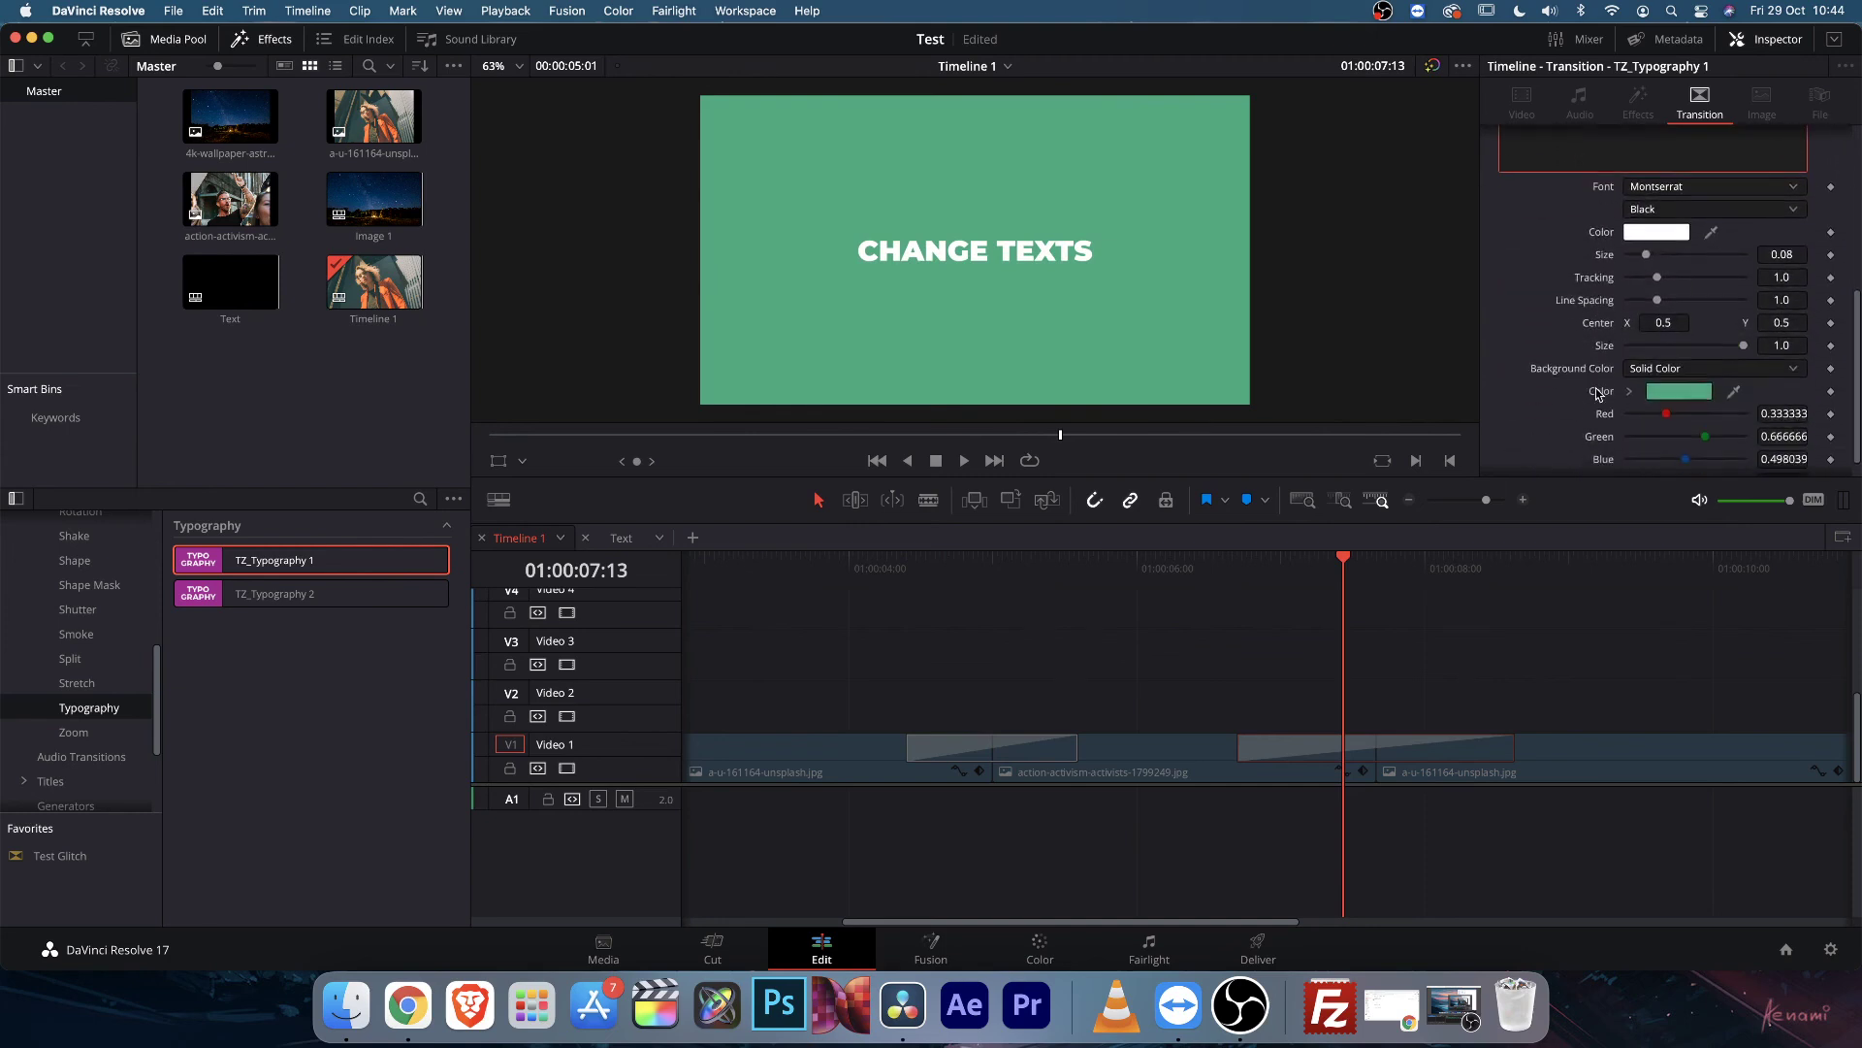
{"action": "scroll", "coordinate": [1598, 394], "scroll_direction": "down", "scroll_amount": 1}
{"action": "mouse_move", "coordinate": [1345, 566]}
{"action": "left_mouse_down"}
{"action": "mouse_move", "coordinate": [1426, 566]}
{"action": "mouse_move", "coordinate": [1338, 565]}
{"action": "left_mouse_up"}
{"action": "key", "text": "Delete"}
{"action": "left_click", "coordinate": [73, 731]}
{"action": "left_click", "coordinate": [197, 768]}
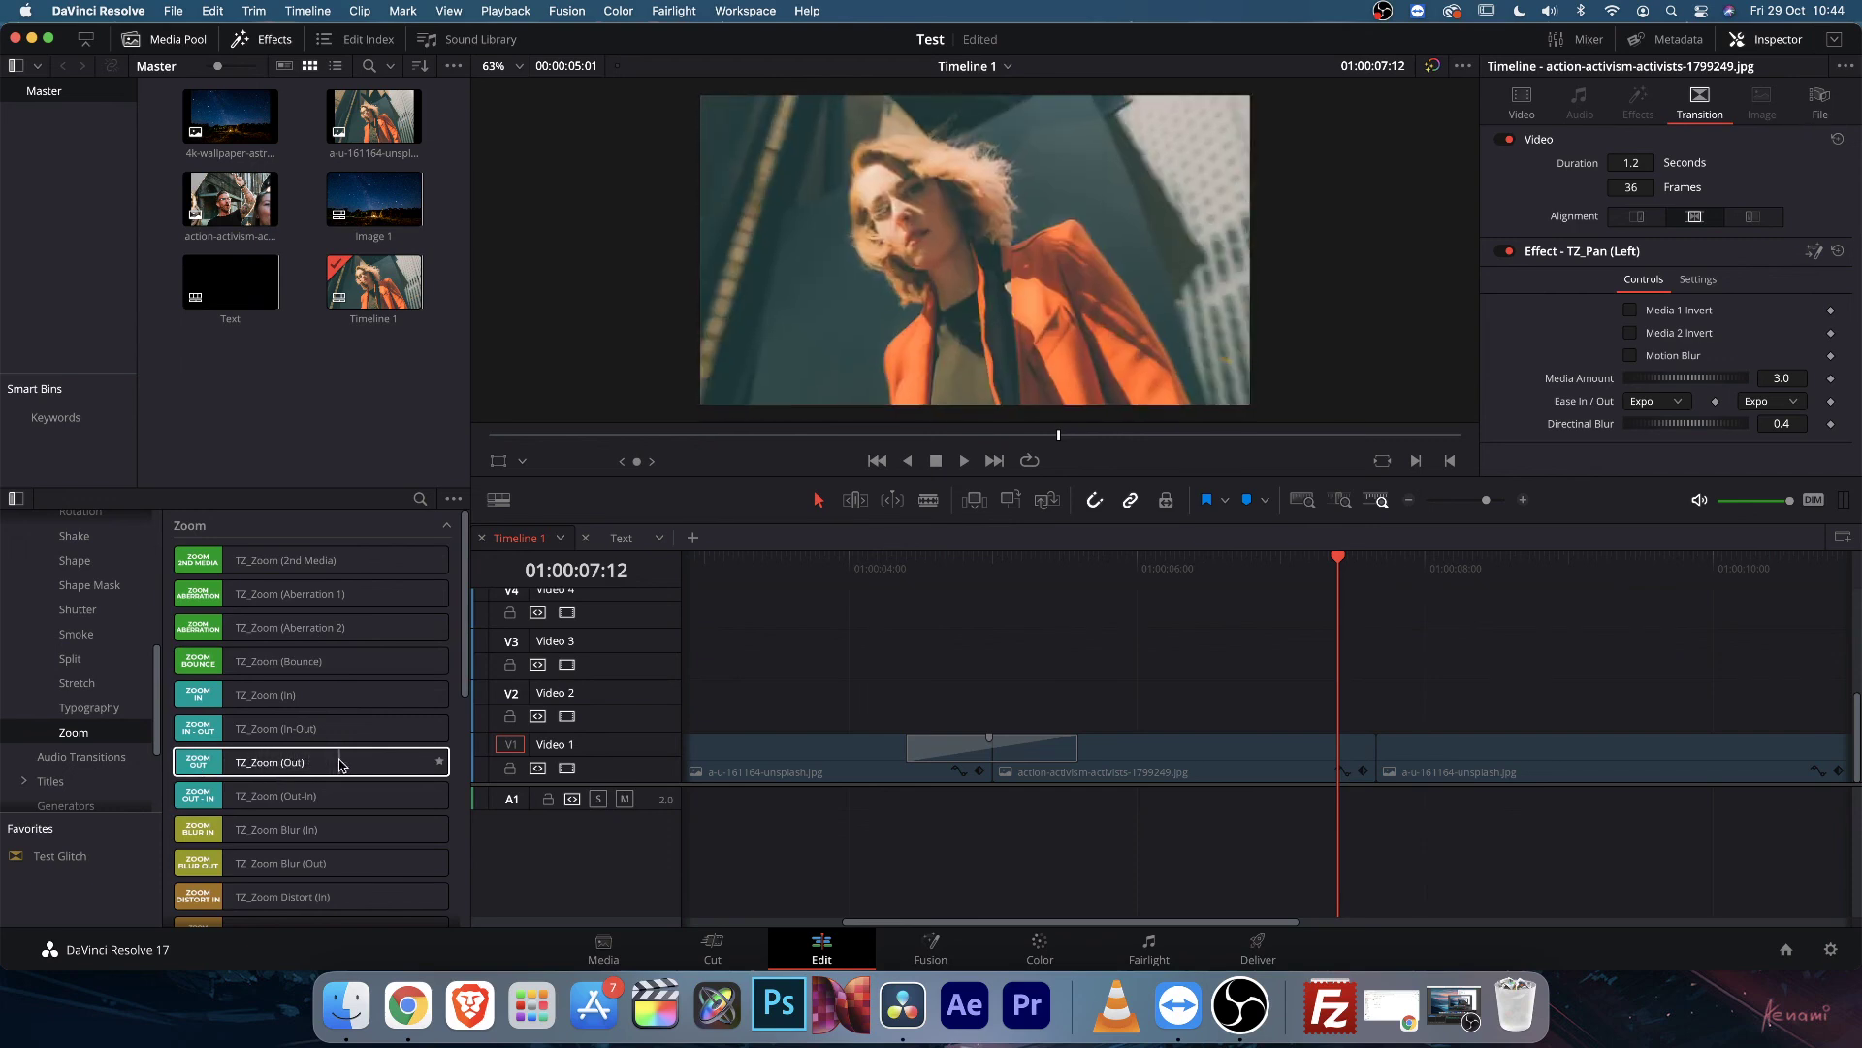
Select TZ_Zoom (In), then collapse the Transitions Zone categories in the Effects library.
{"action": "left_click", "coordinate": [277, 696]}
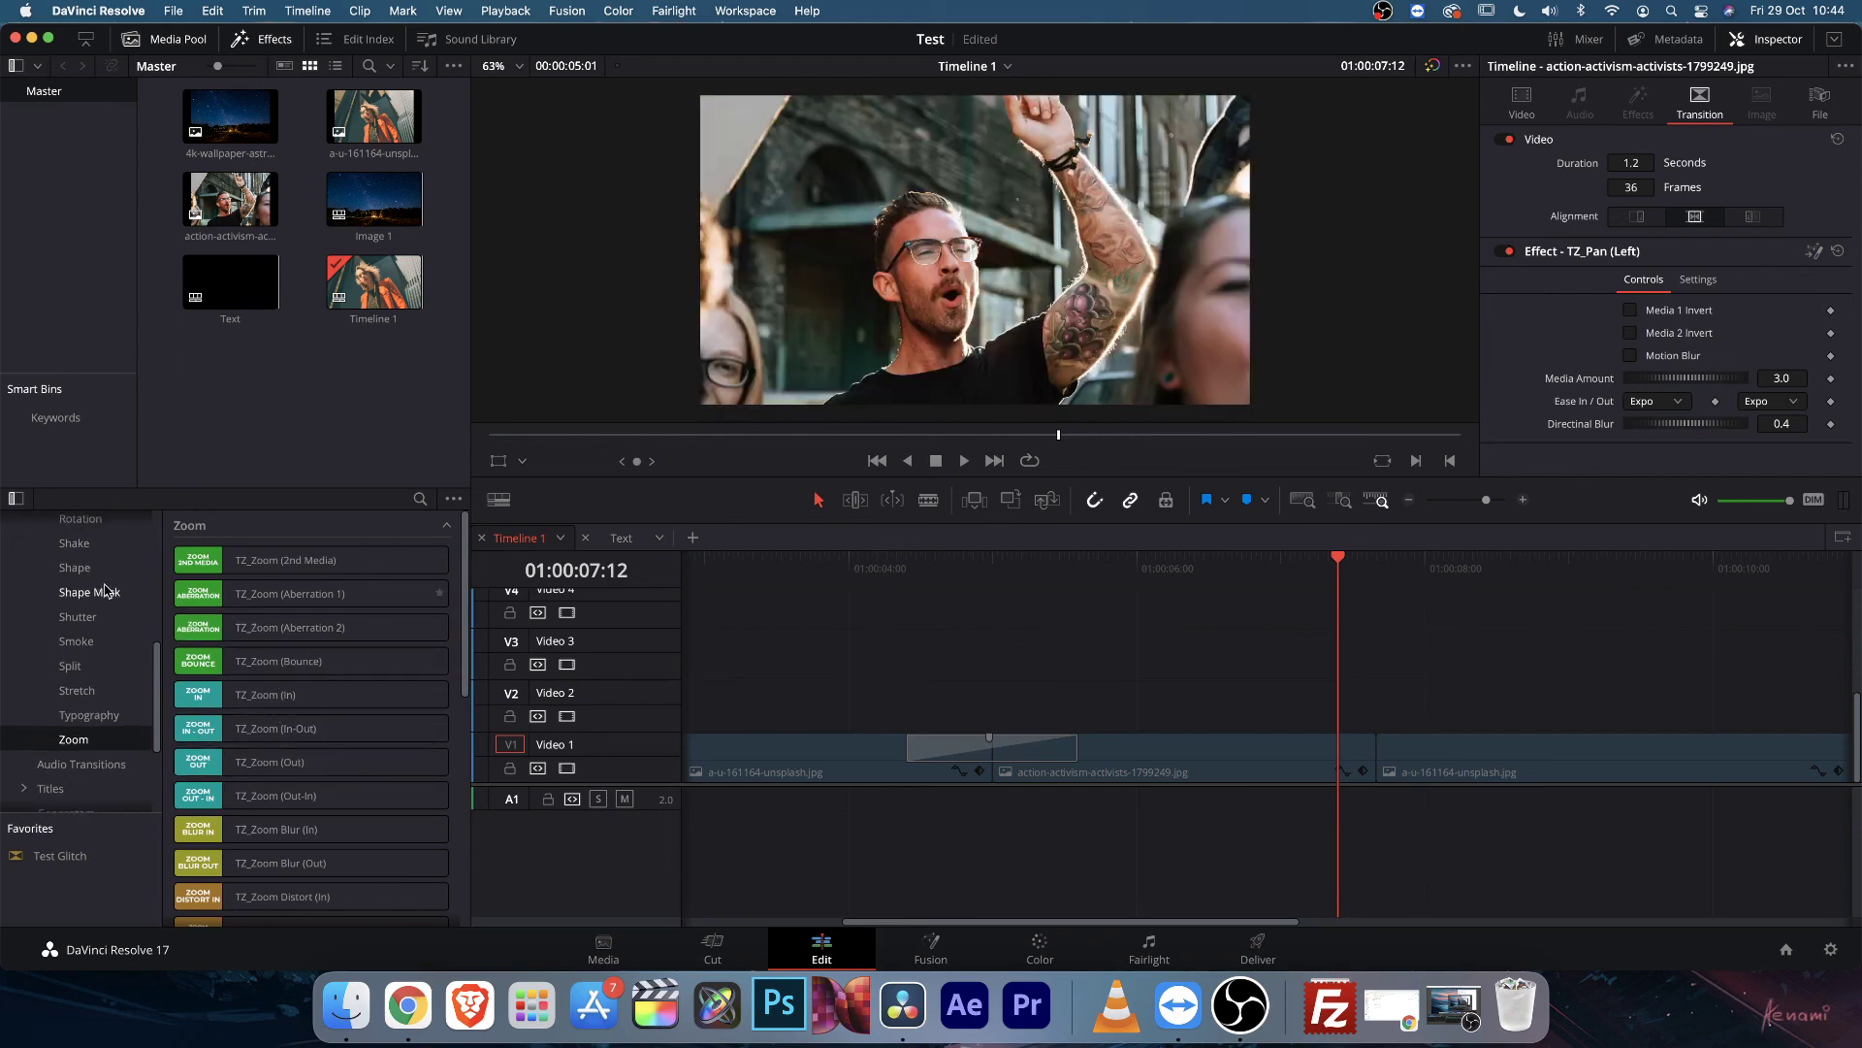
{"action": "scroll", "coordinate": [58, 630], "scroll_direction": "up", "scroll_amount": 8}
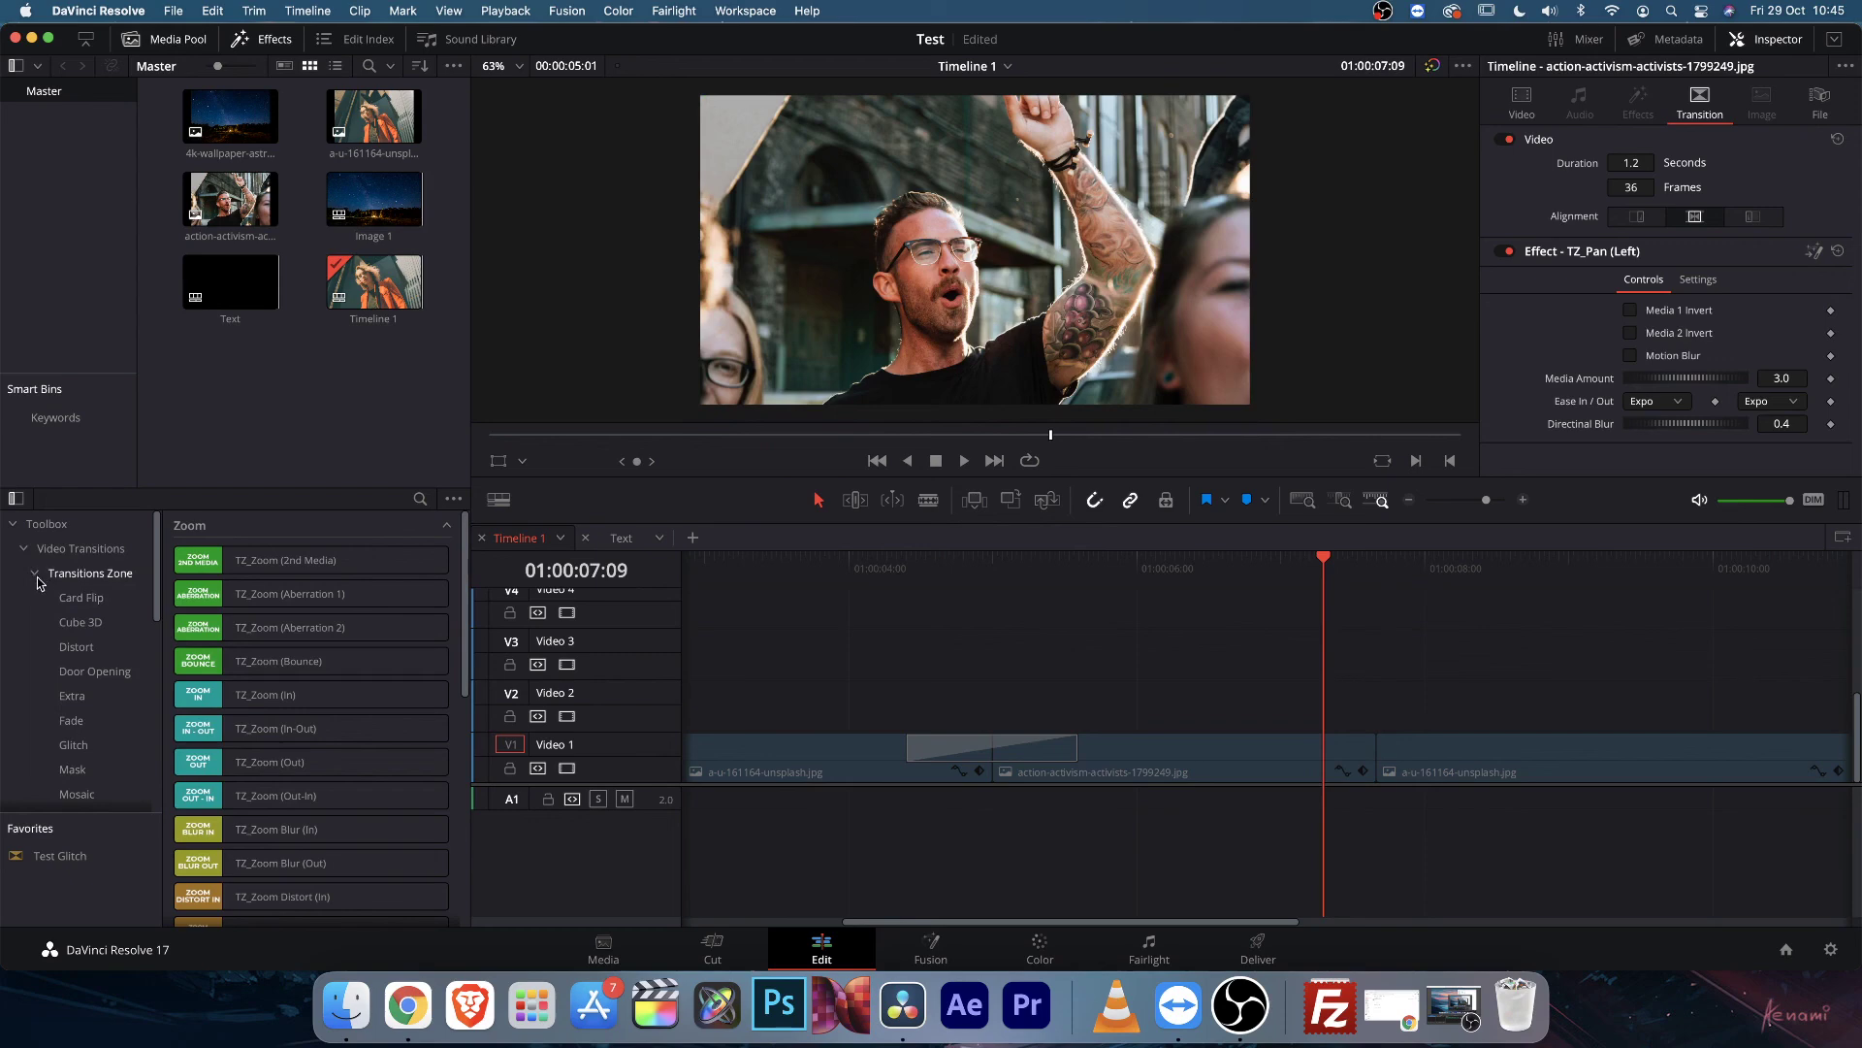
{"action": "left_click", "coordinate": [38, 578]}
{"action": "left_click", "coordinate": [29, 576]}
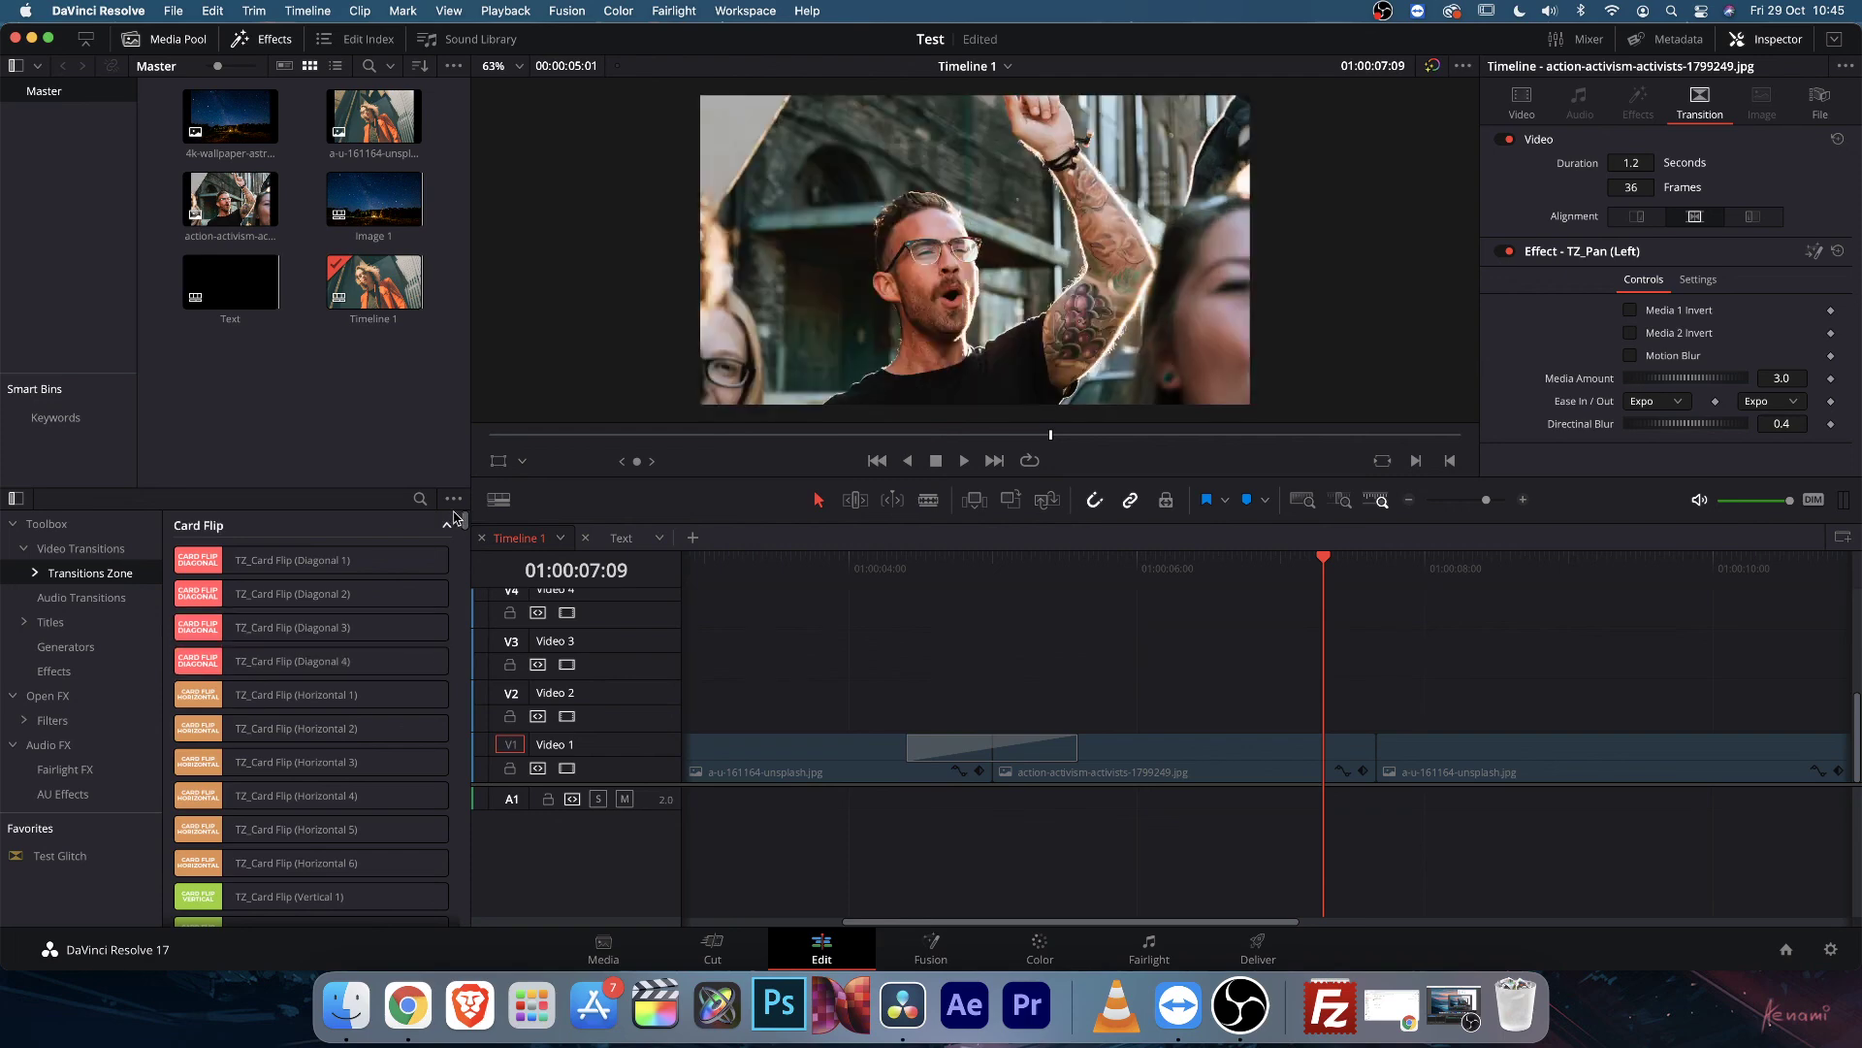
On the Fusion page, reveal the Effects Templates folder on disk with Show Folder.
{"action": "left_click", "coordinate": [934, 951]}
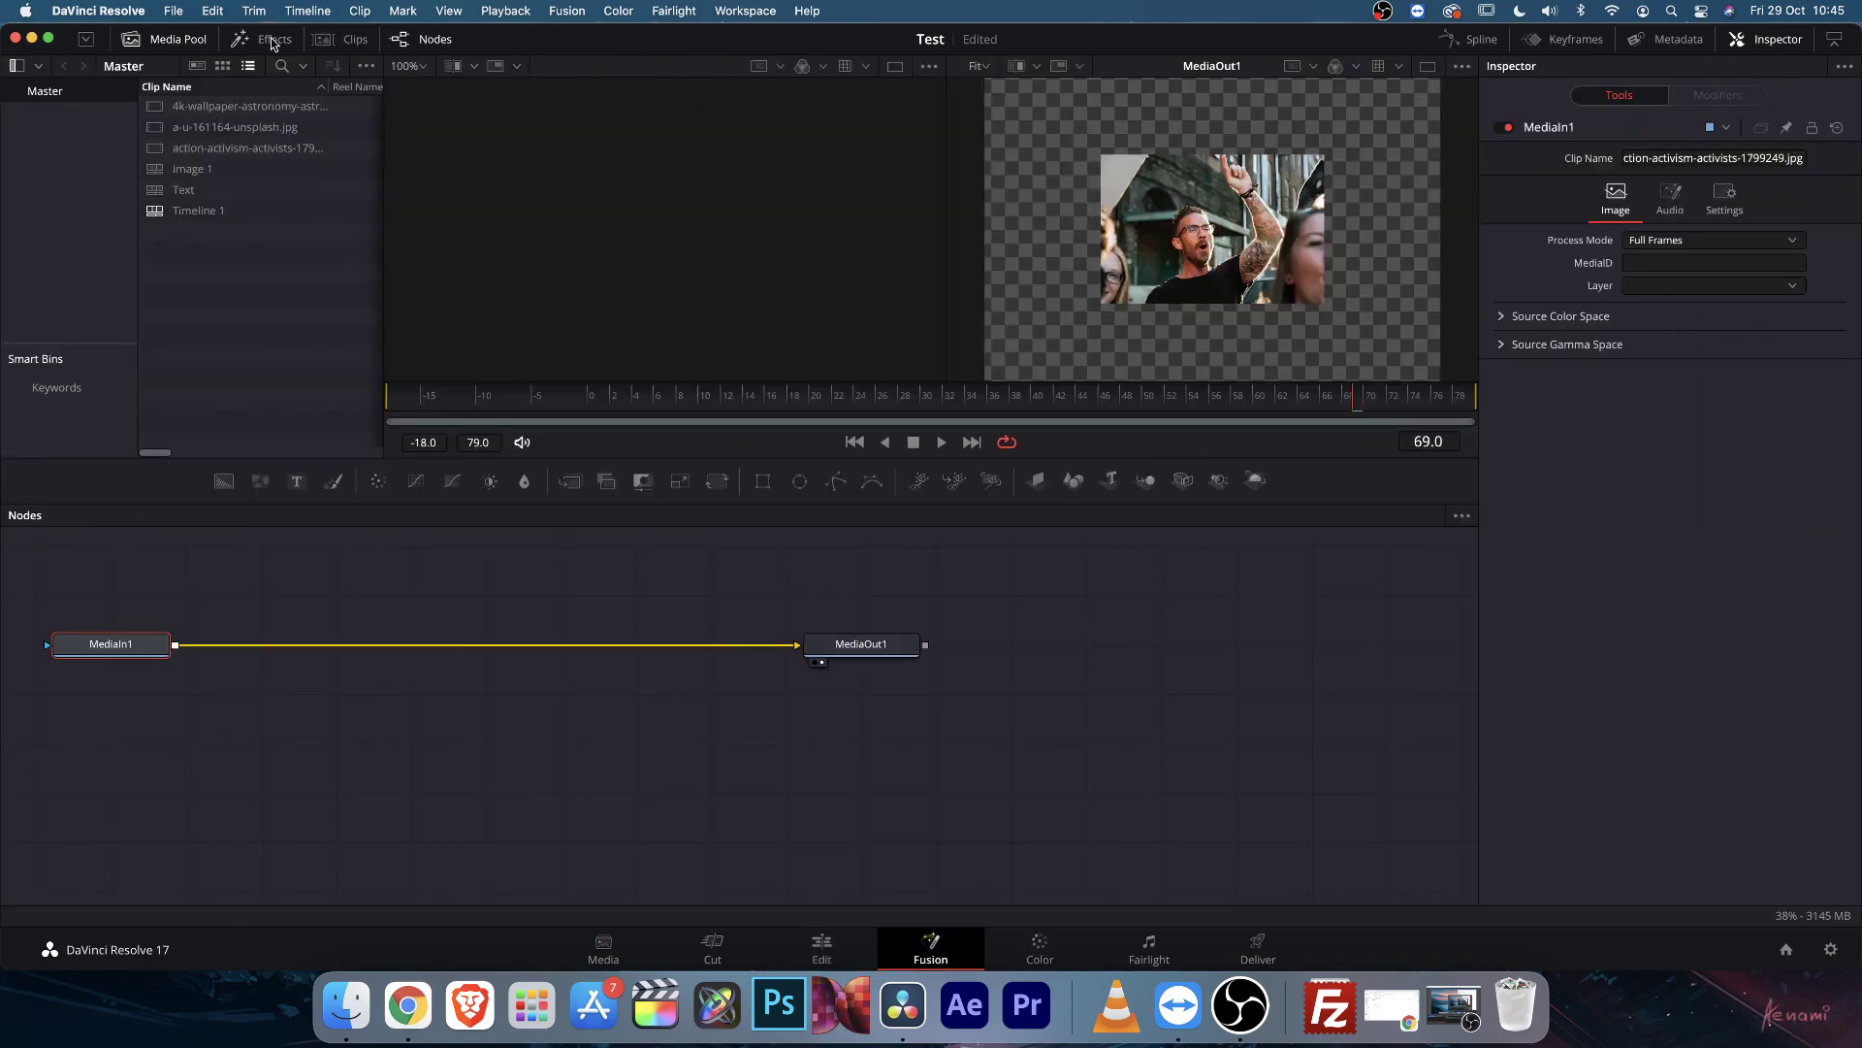
{"action": "left_click", "coordinate": [276, 40]}
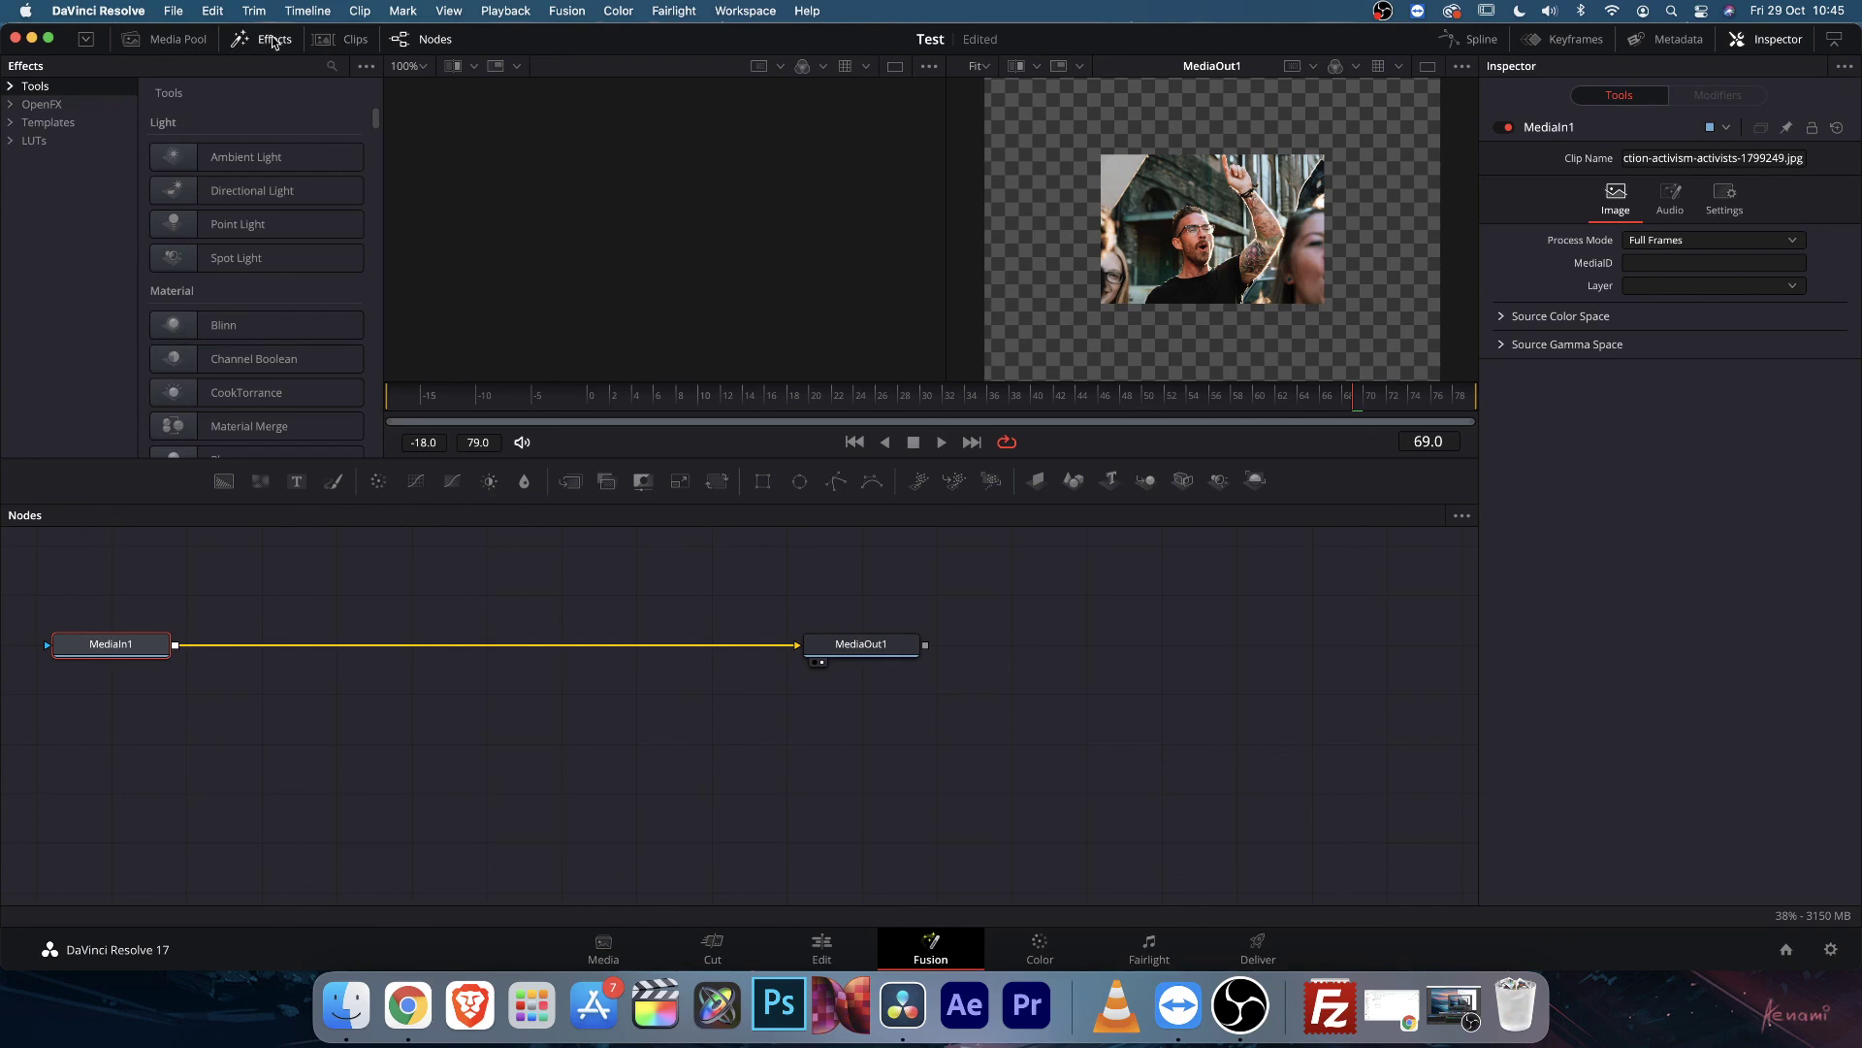
{"action": "left_click", "coordinate": [49, 123]}
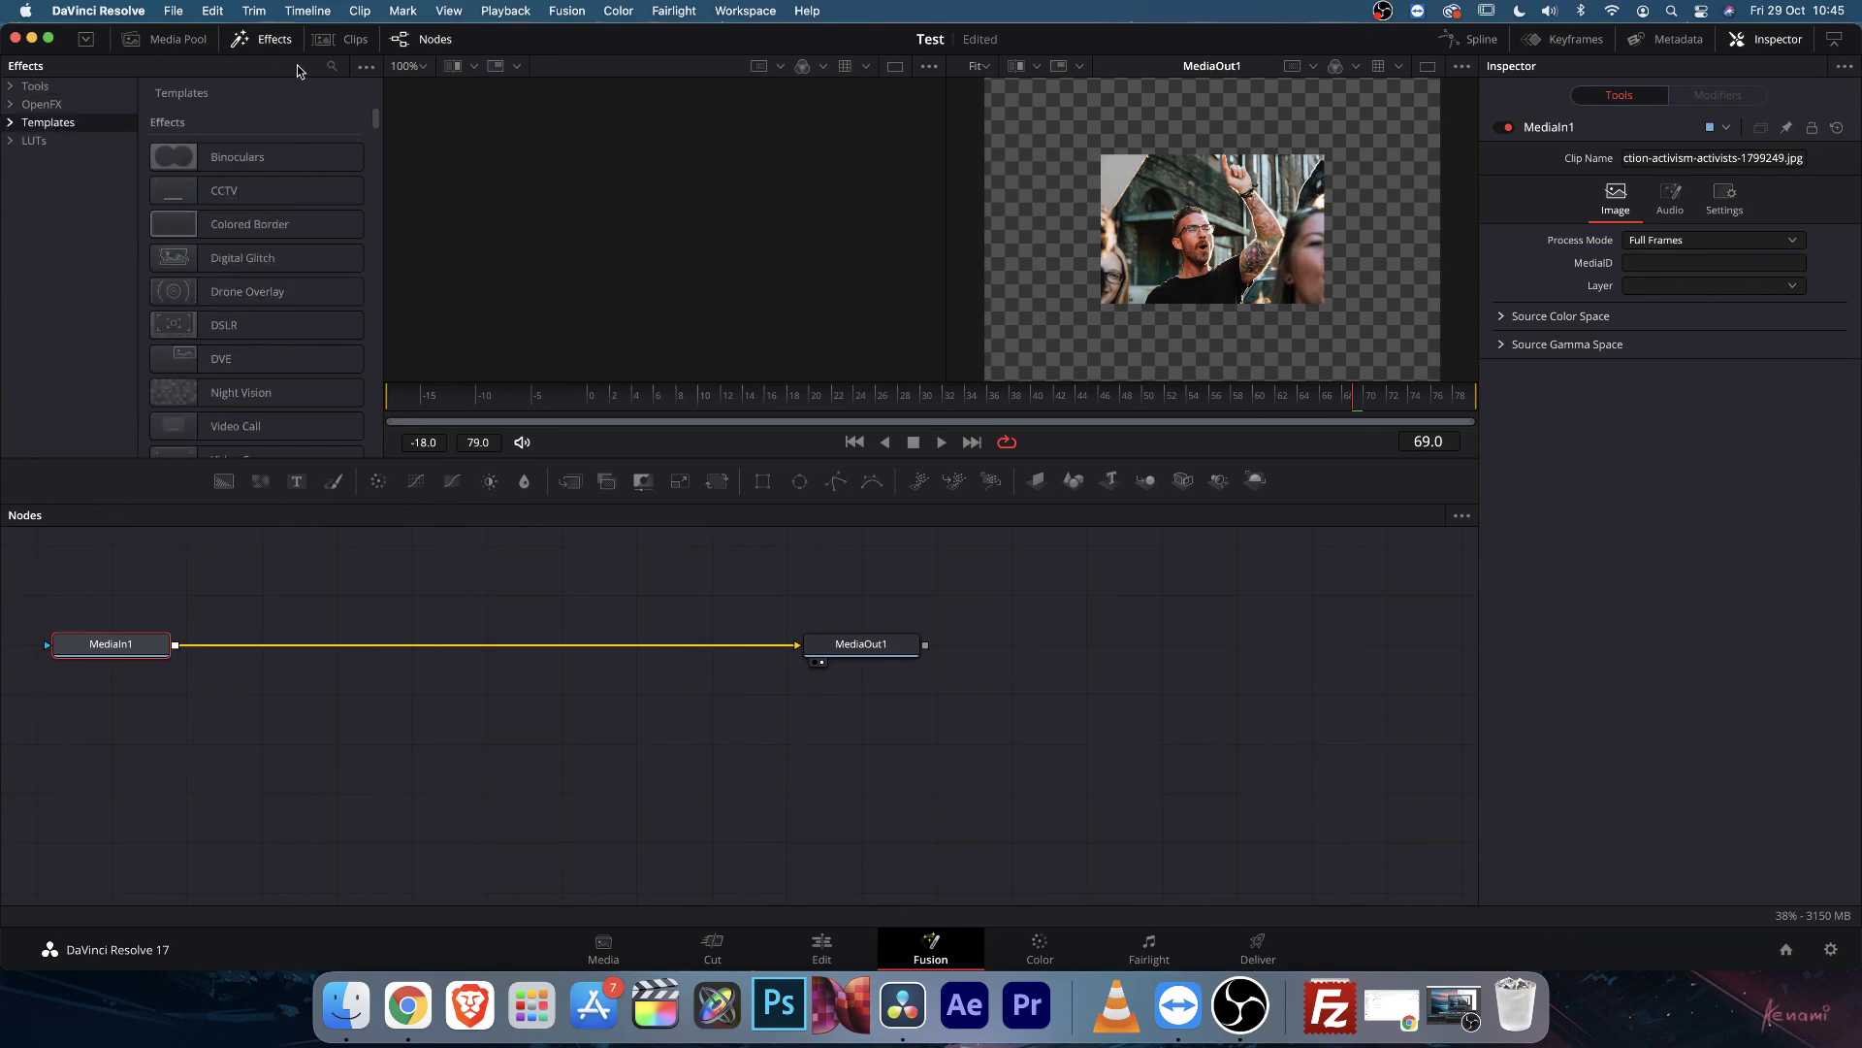
{"action": "left_click", "coordinate": [367, 70]}
{"action": "left_click", "coordinate": [345, 92]}
Delete Transitions Zone.drfx from the Templates folder in Finder.
{"action": "left_click_drag", "start_coordinate": [724, 458], "coordinate": [436, 421]}
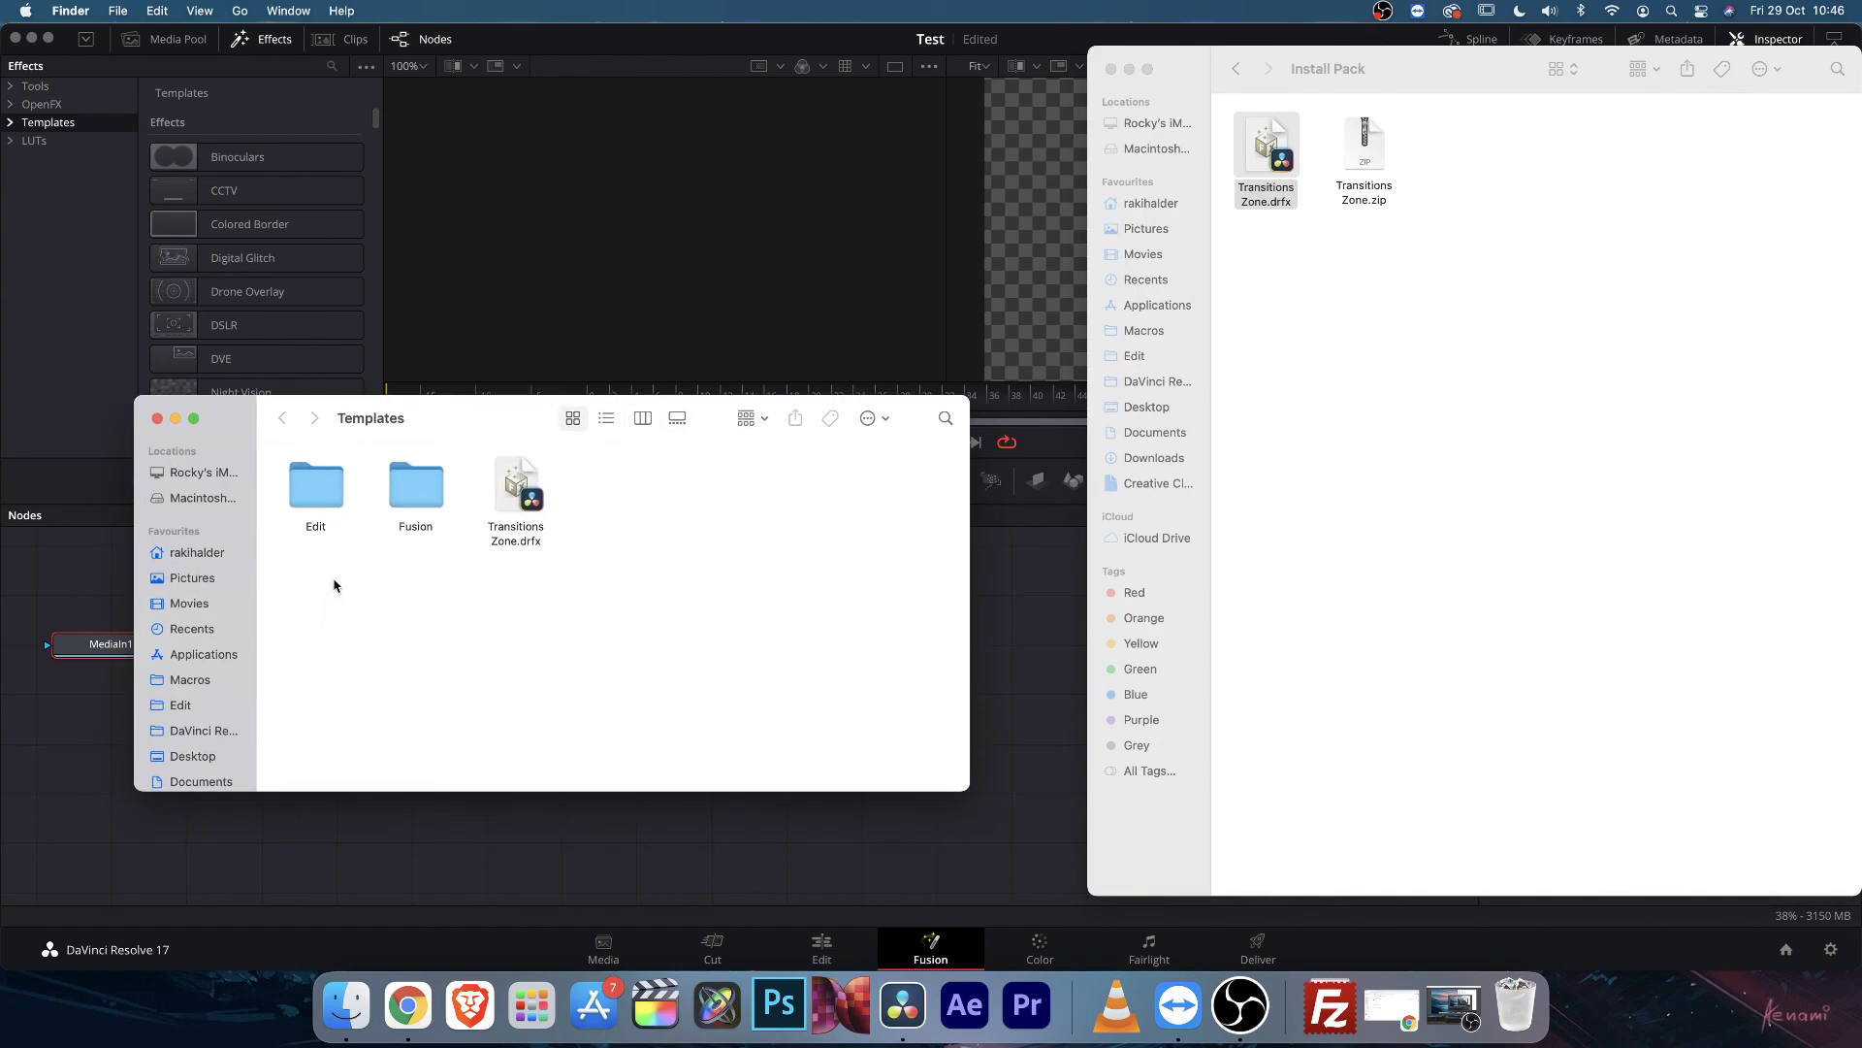
{"action": "left_click", "coordinate": [529, 505]}
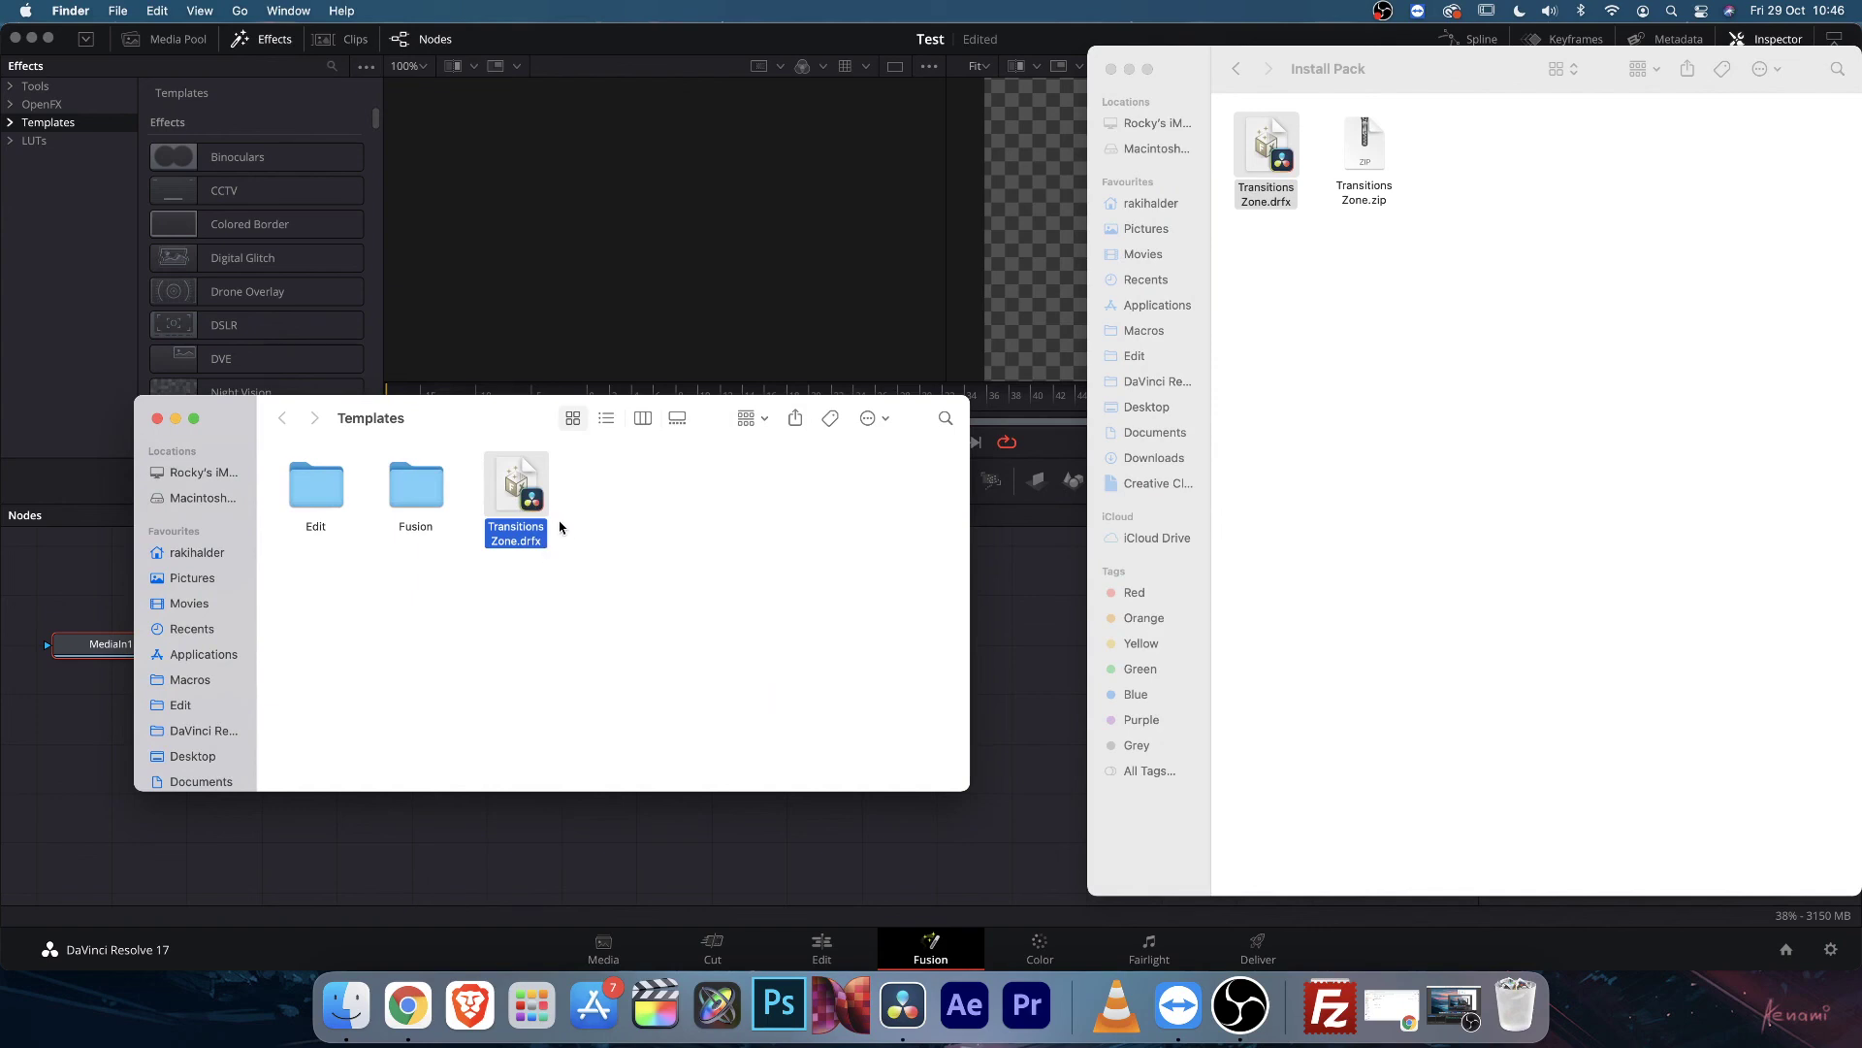
{"action": "left_click", "coordinate": [1449, 247]}
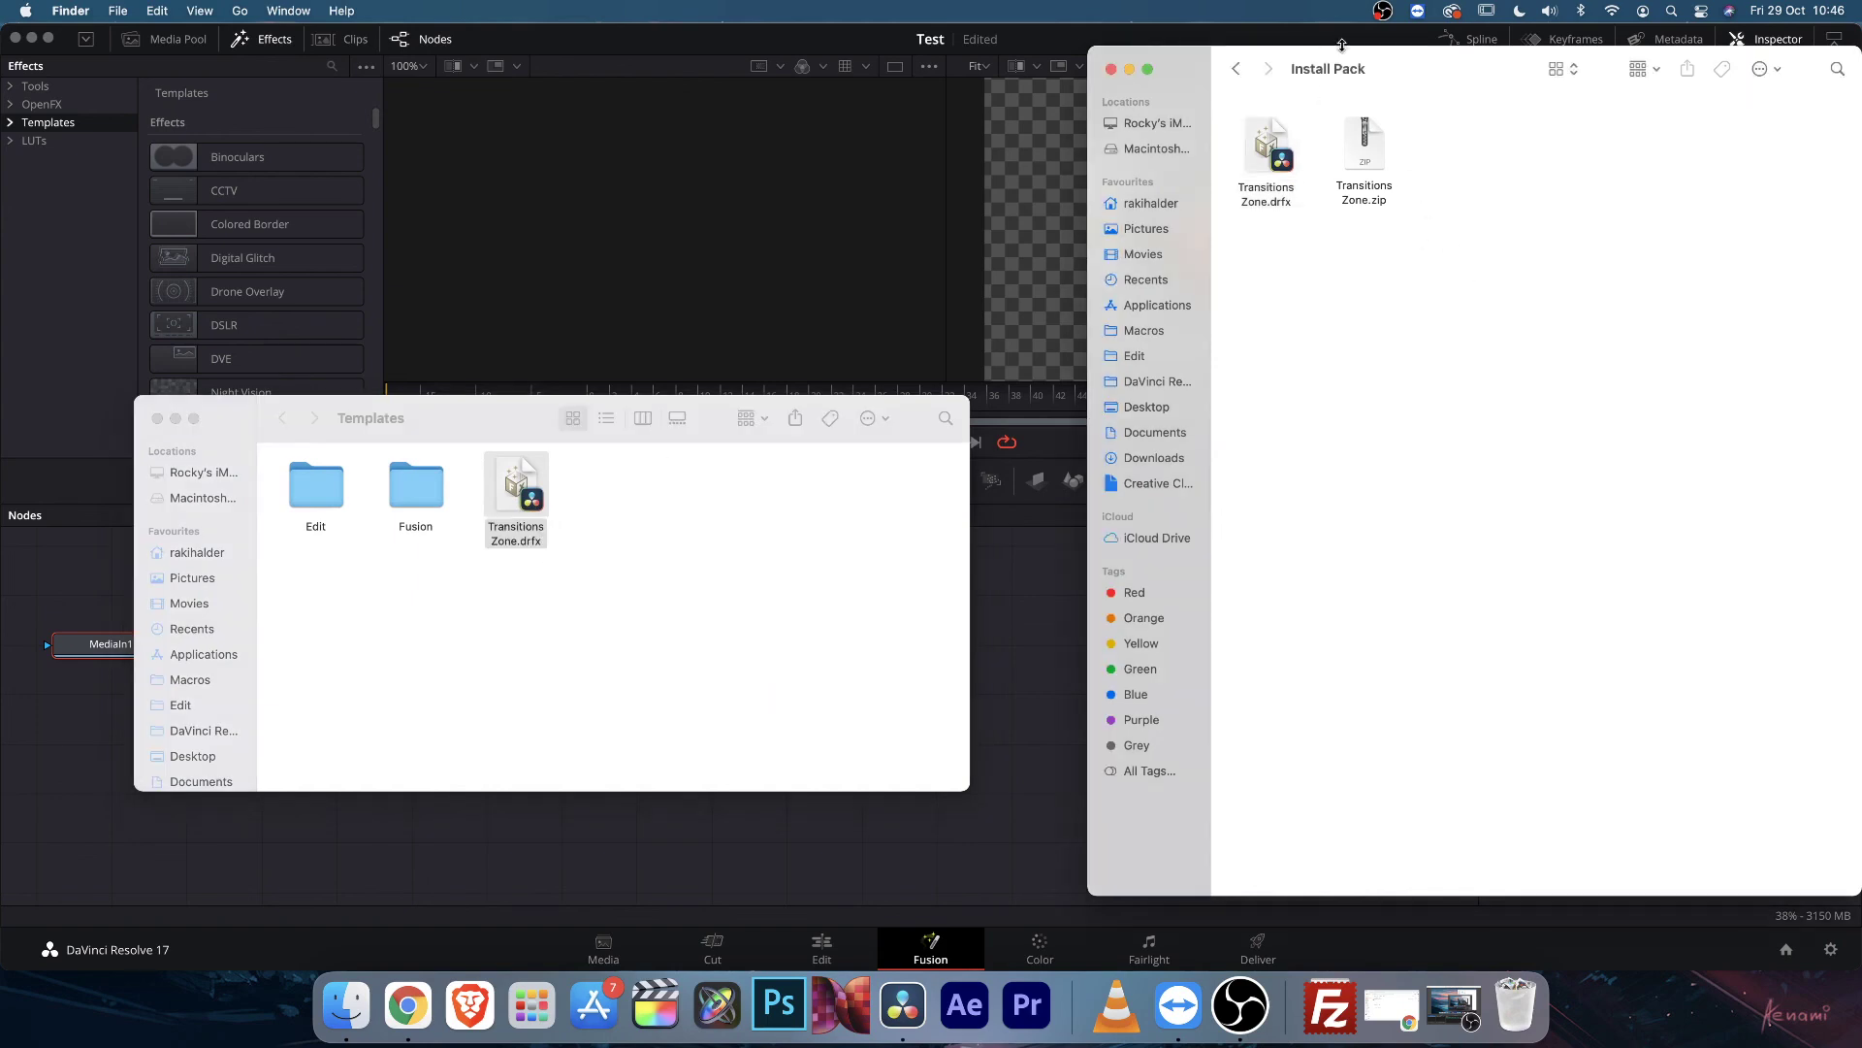
{"action": "left_click", "coordinate": [1235, 68]}
{"action": "left_click_drag", "start_coordinate": [518, 418], "coordinate": [537, 418]}
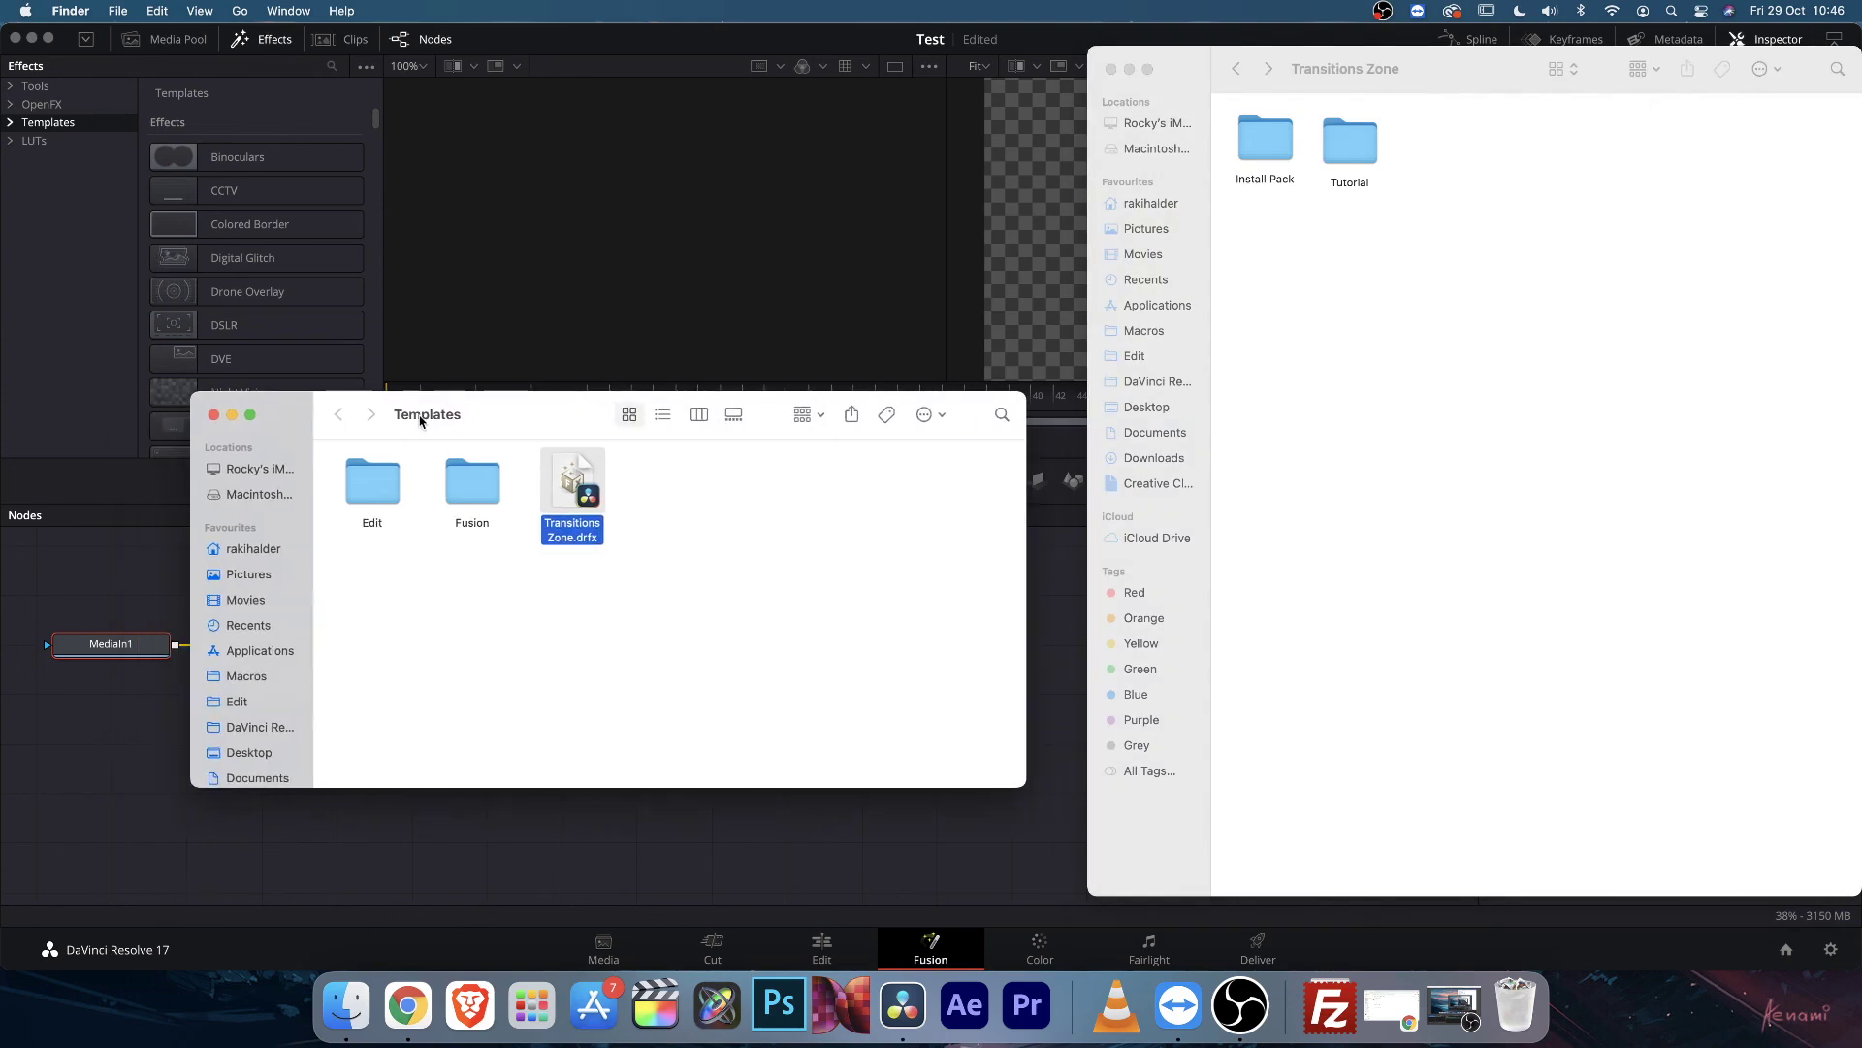
{"action": "left_click", "coordinate": [427, 414], "text": "super"}
{"action": "left_click", "coordinate": [602, 529]}
{"action": "key", "text": "super+BackSpace"}
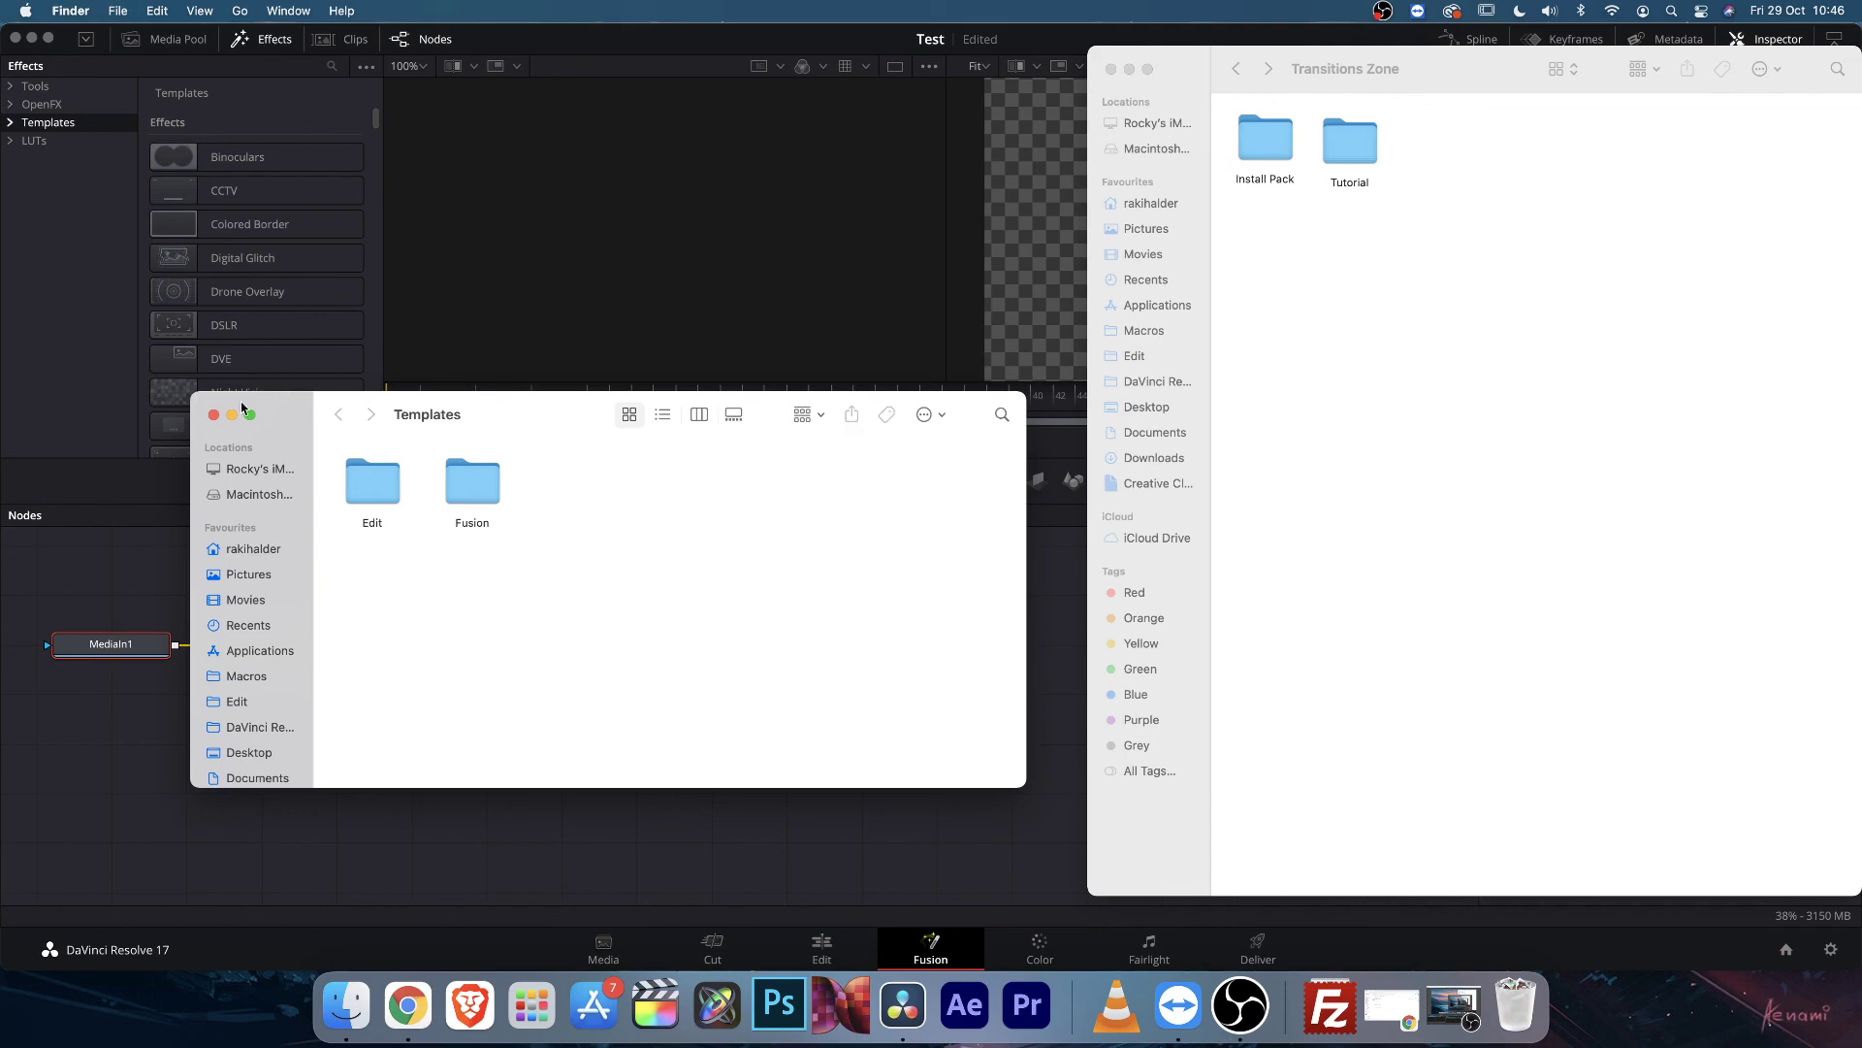
Close the Templates window and return to DaVinci Resolve's Edit page.
{"action": "left_click", "coordinate": [214, 414]}
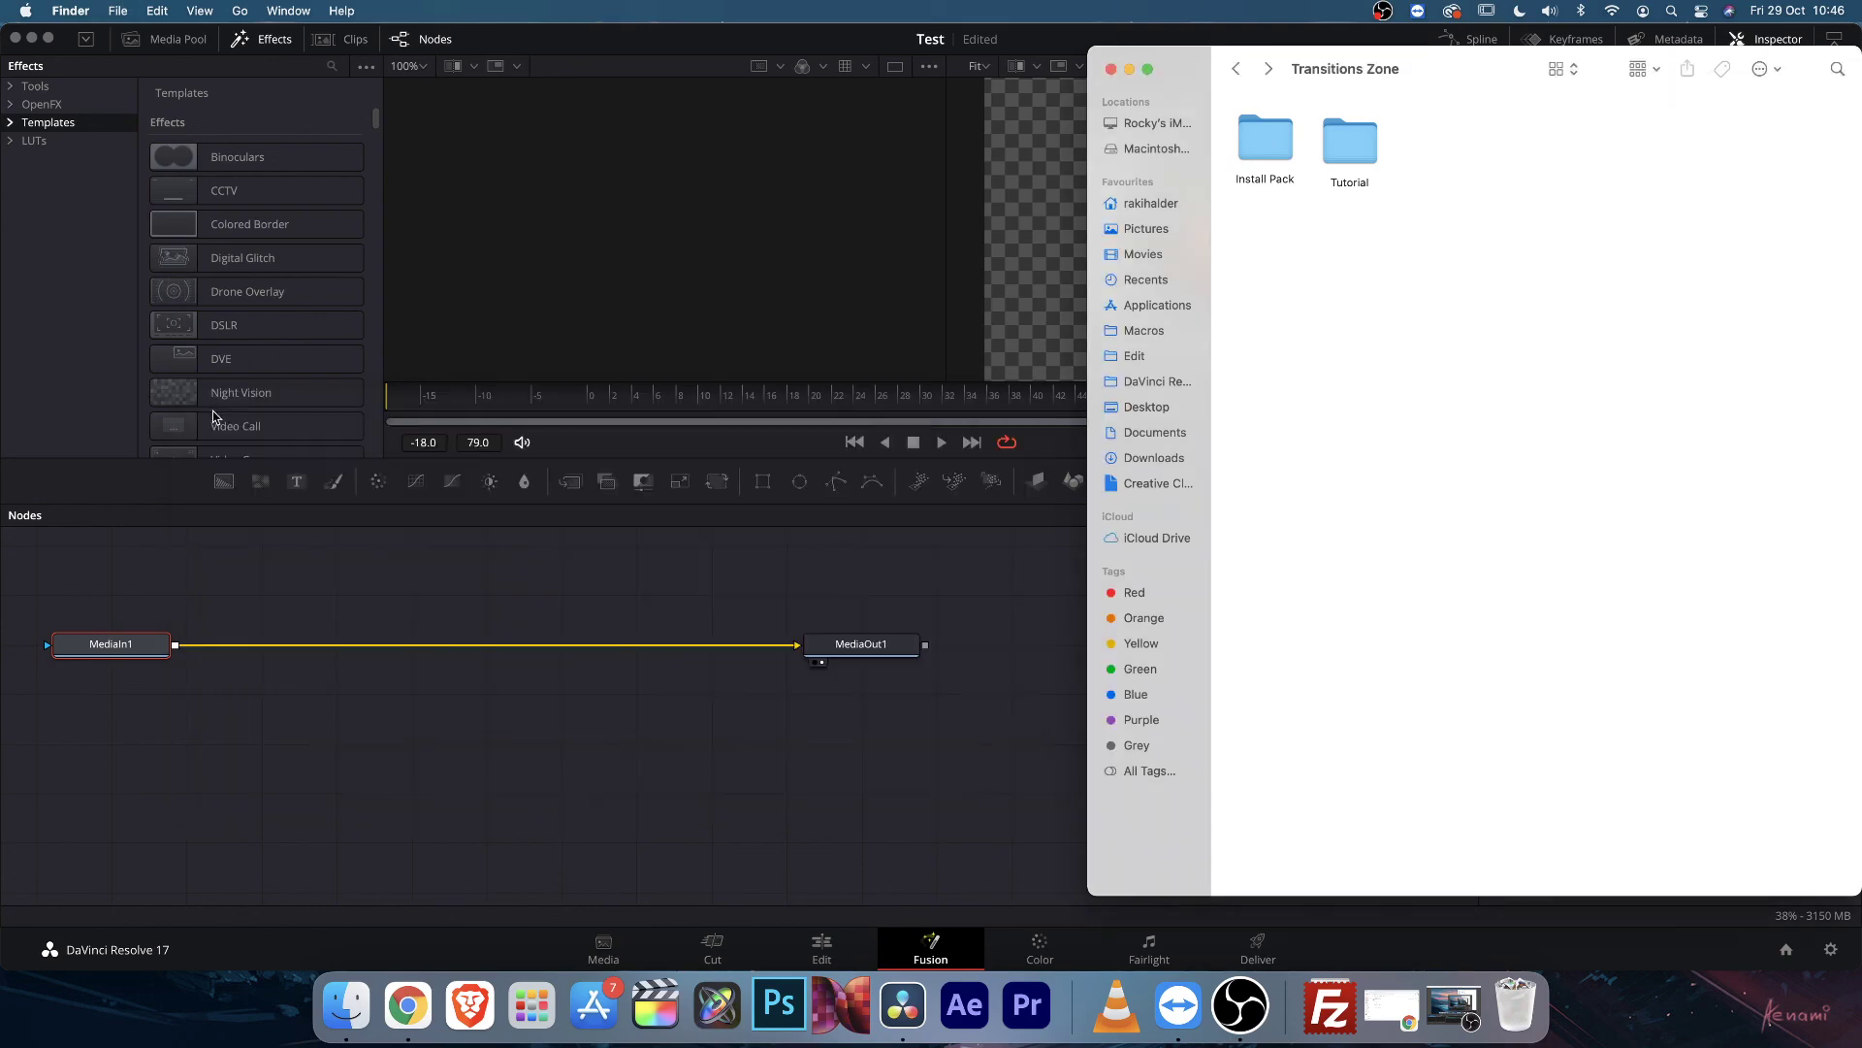
{"action": "left_click", "coordinate": [100, 365]}
{"action": "left_click", "coordinate": [824, 949]}
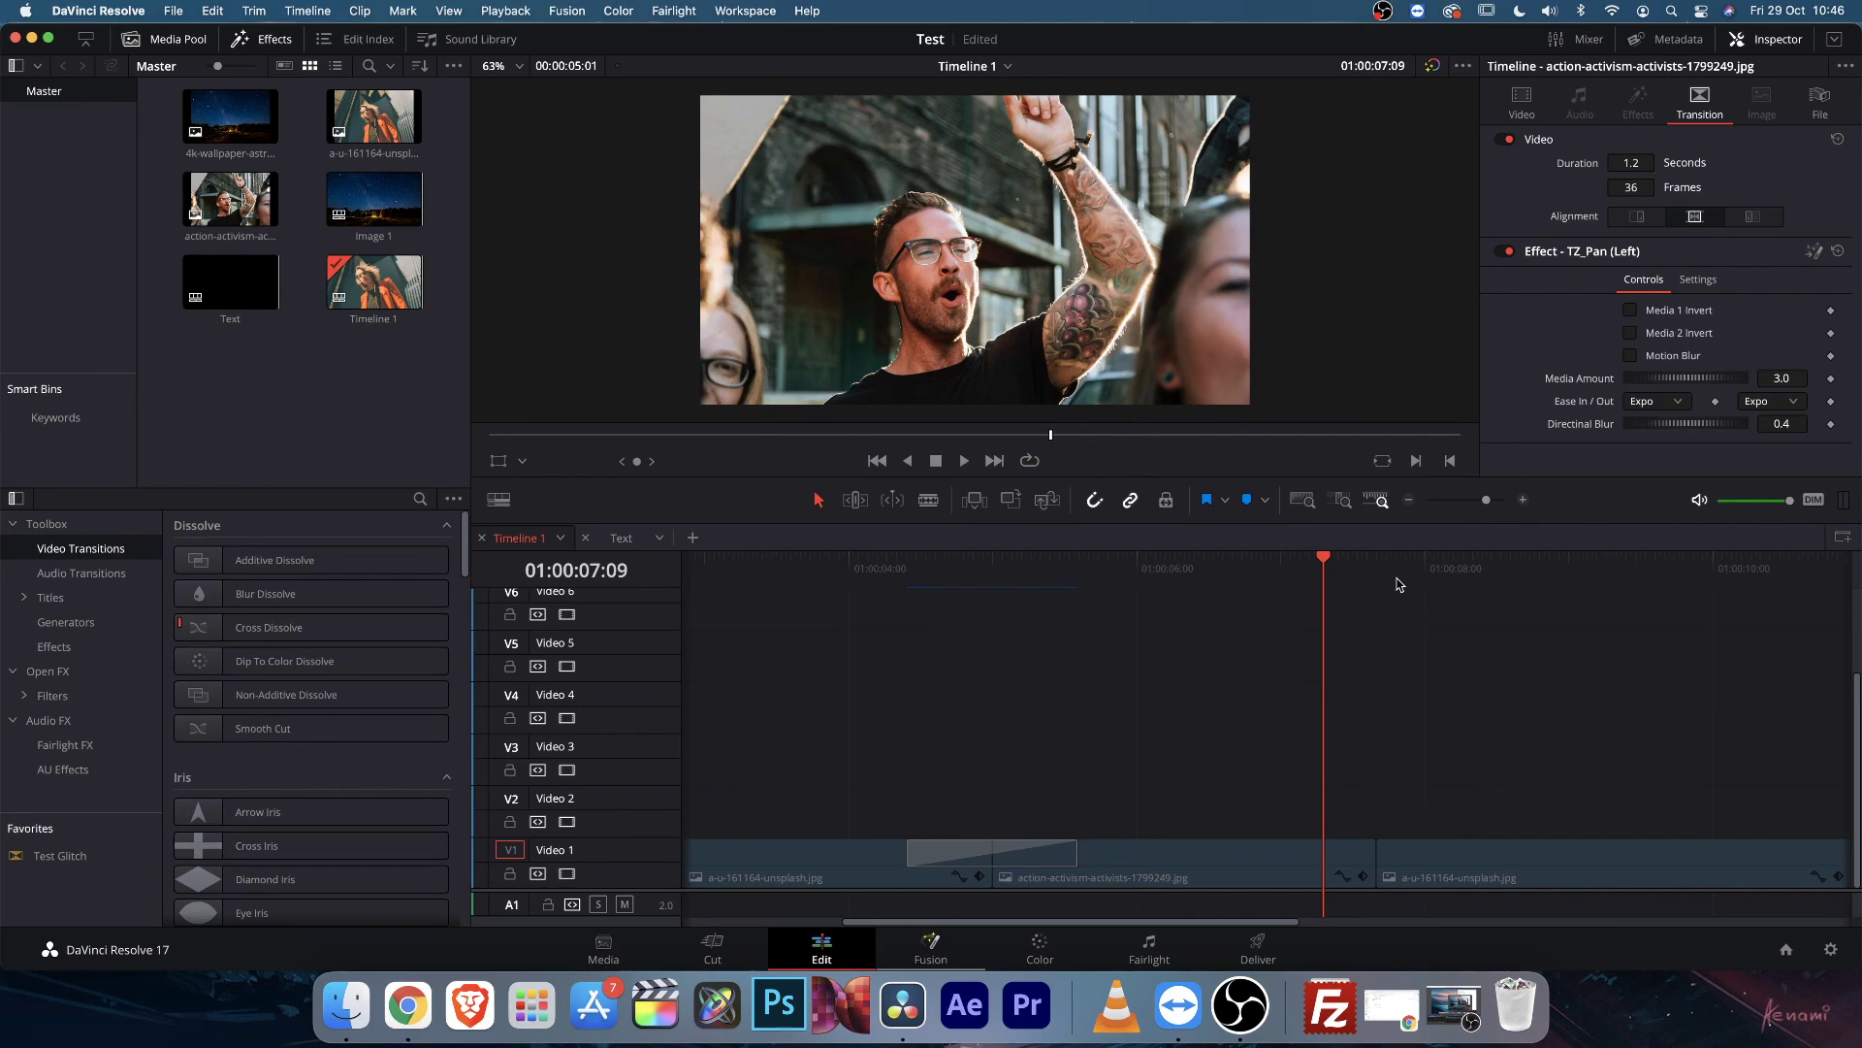
{"action": "left_click", "coordinate": [1454, 1006]}
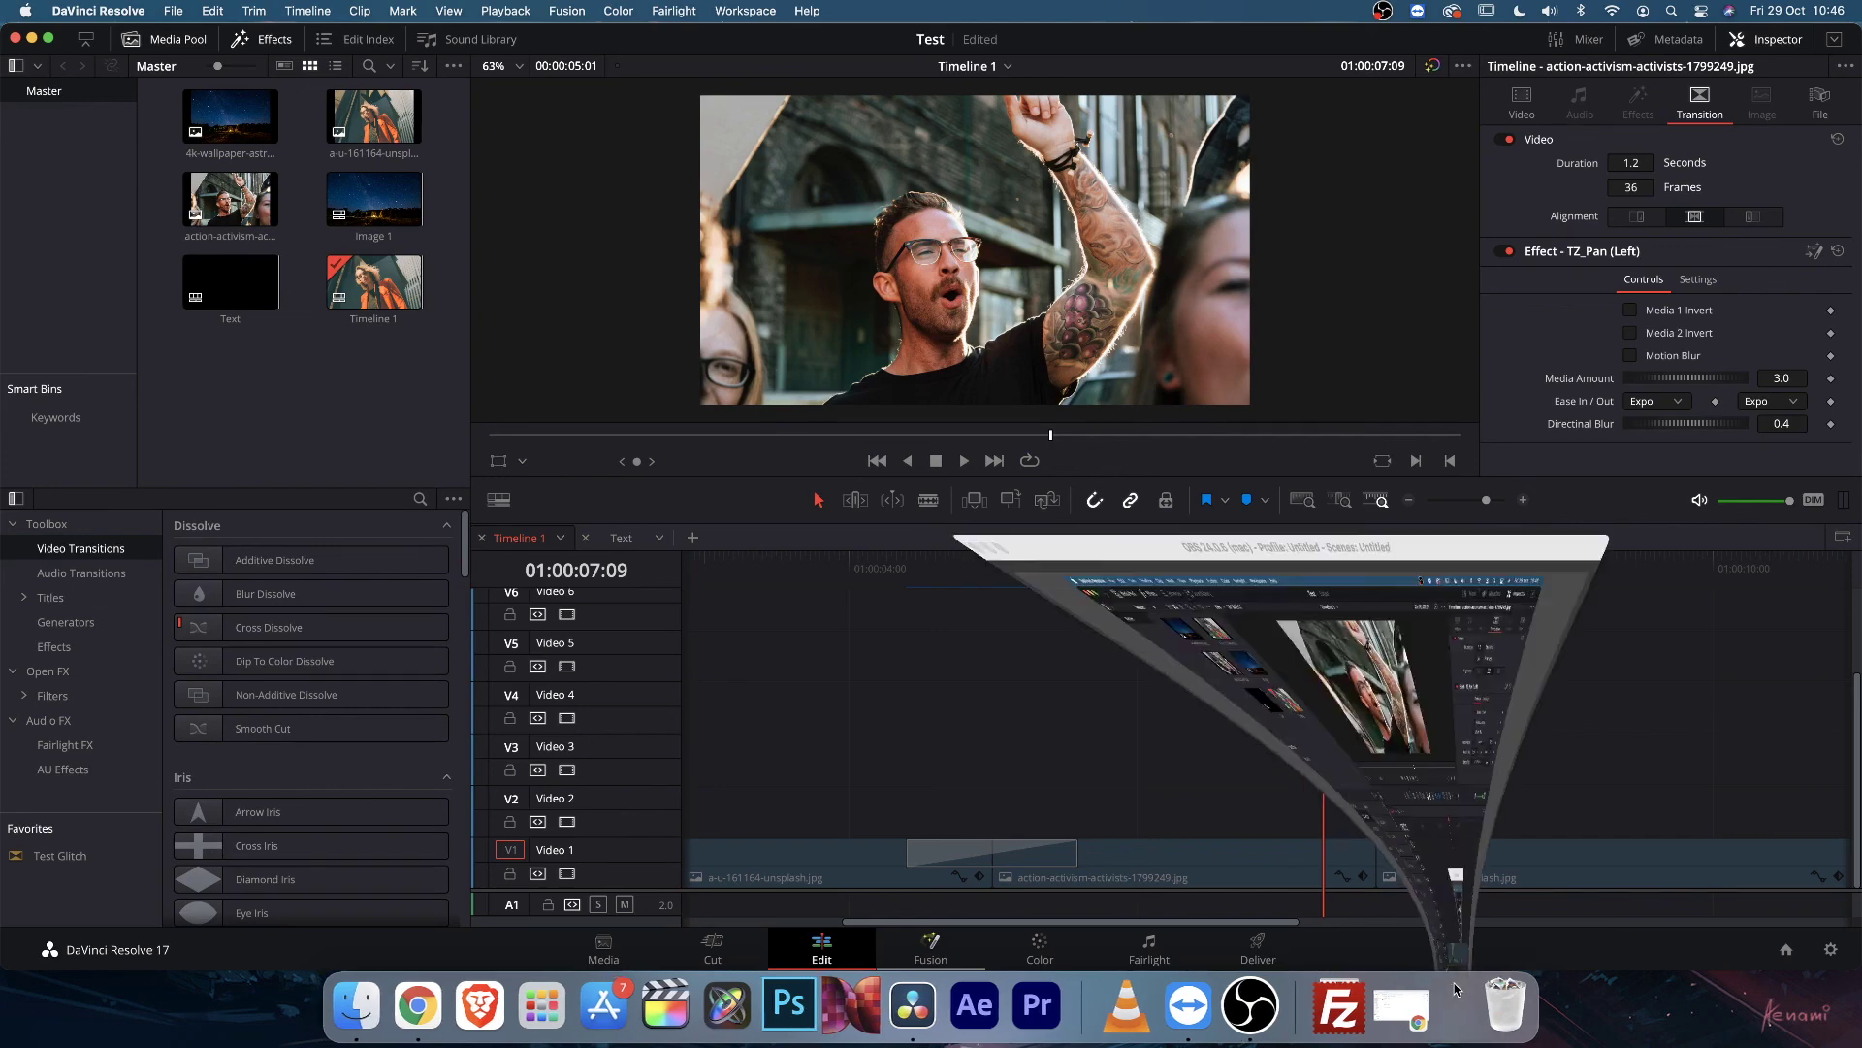